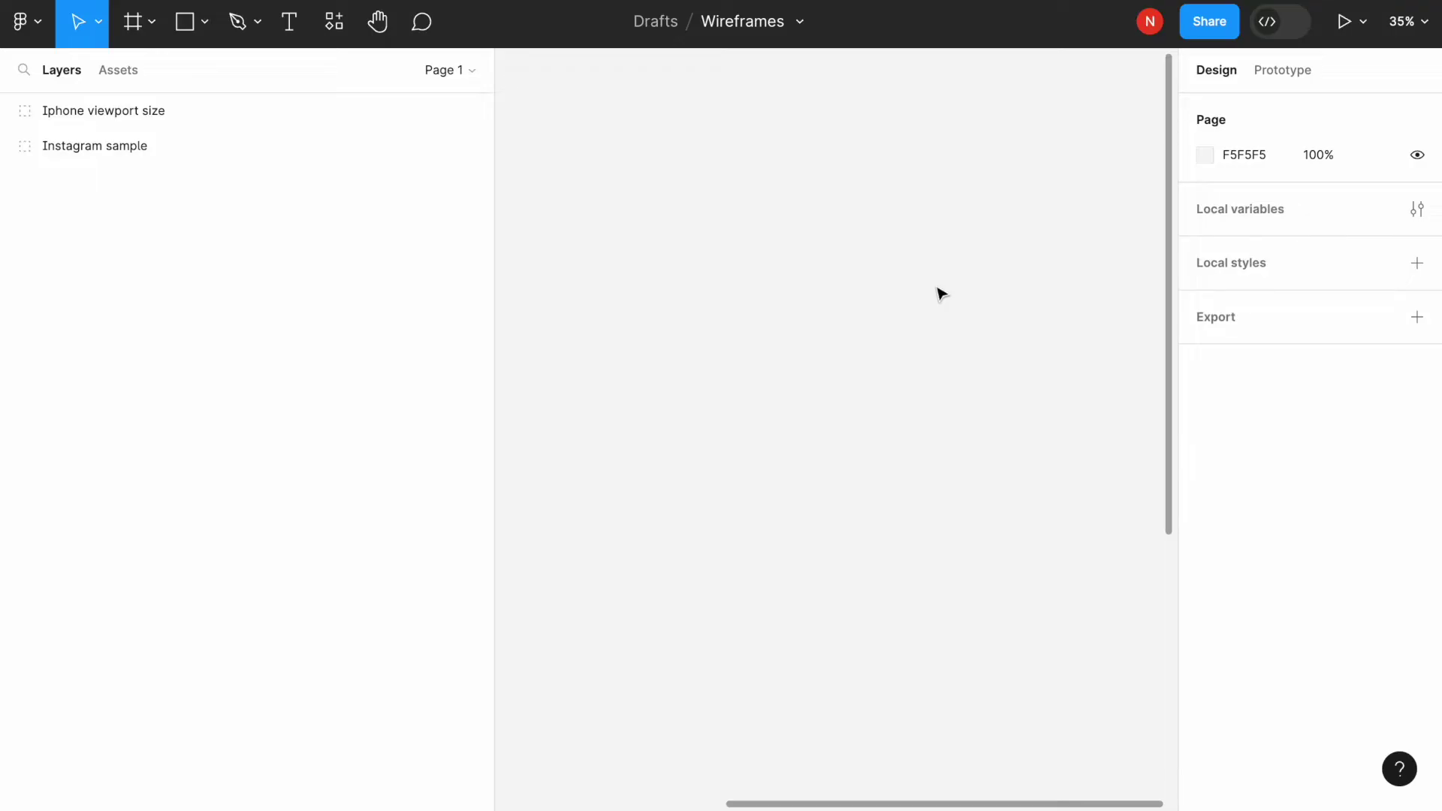
Draw a wide grey header bar near the top of the canvas
{"action": "scroll", "coordinate": [869, 392], "scroll_direction": "left", "scroll_amount": 10}
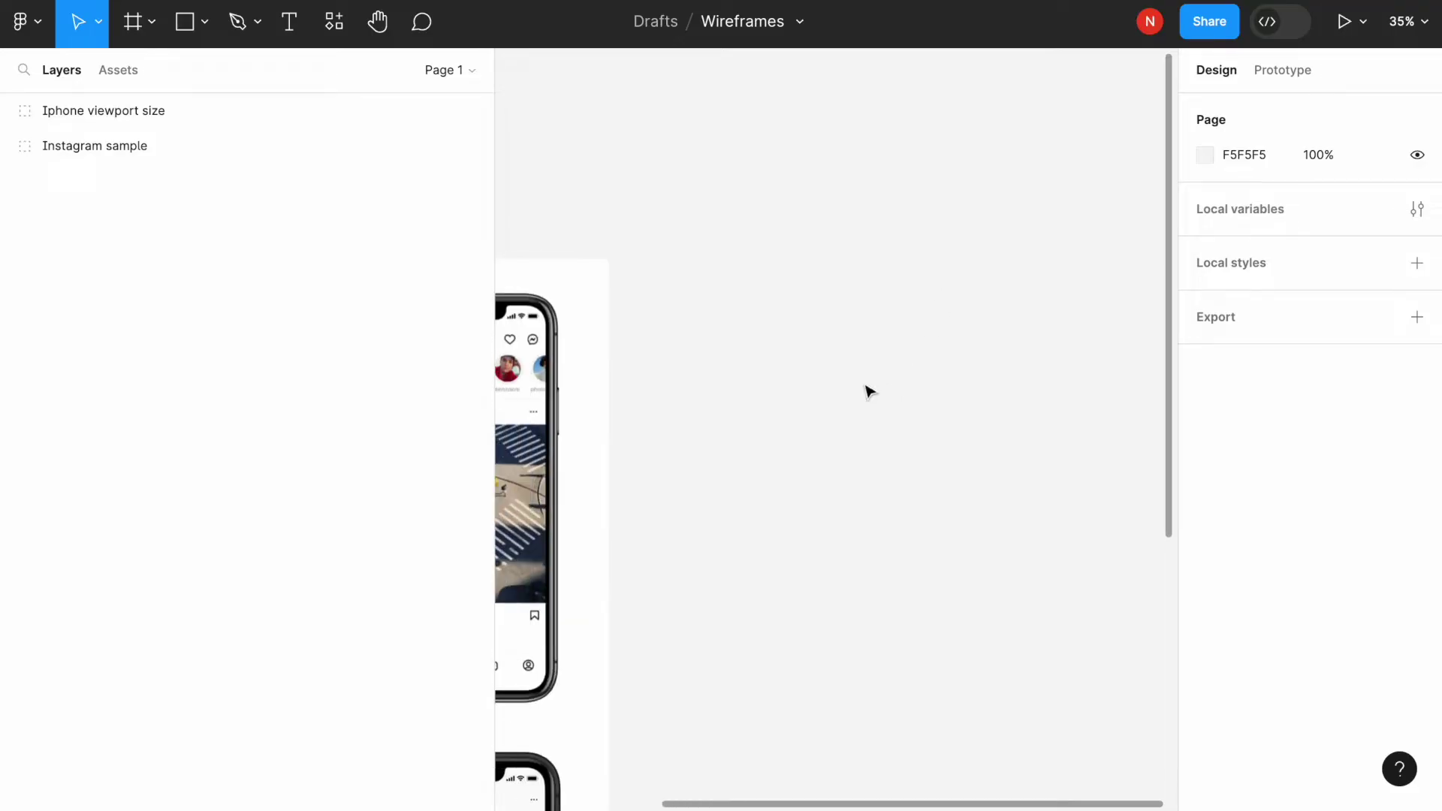
{"action": "scroll", "coordinate": [869, 391], "scroll_direction": "down", "scroll_amount": 3}
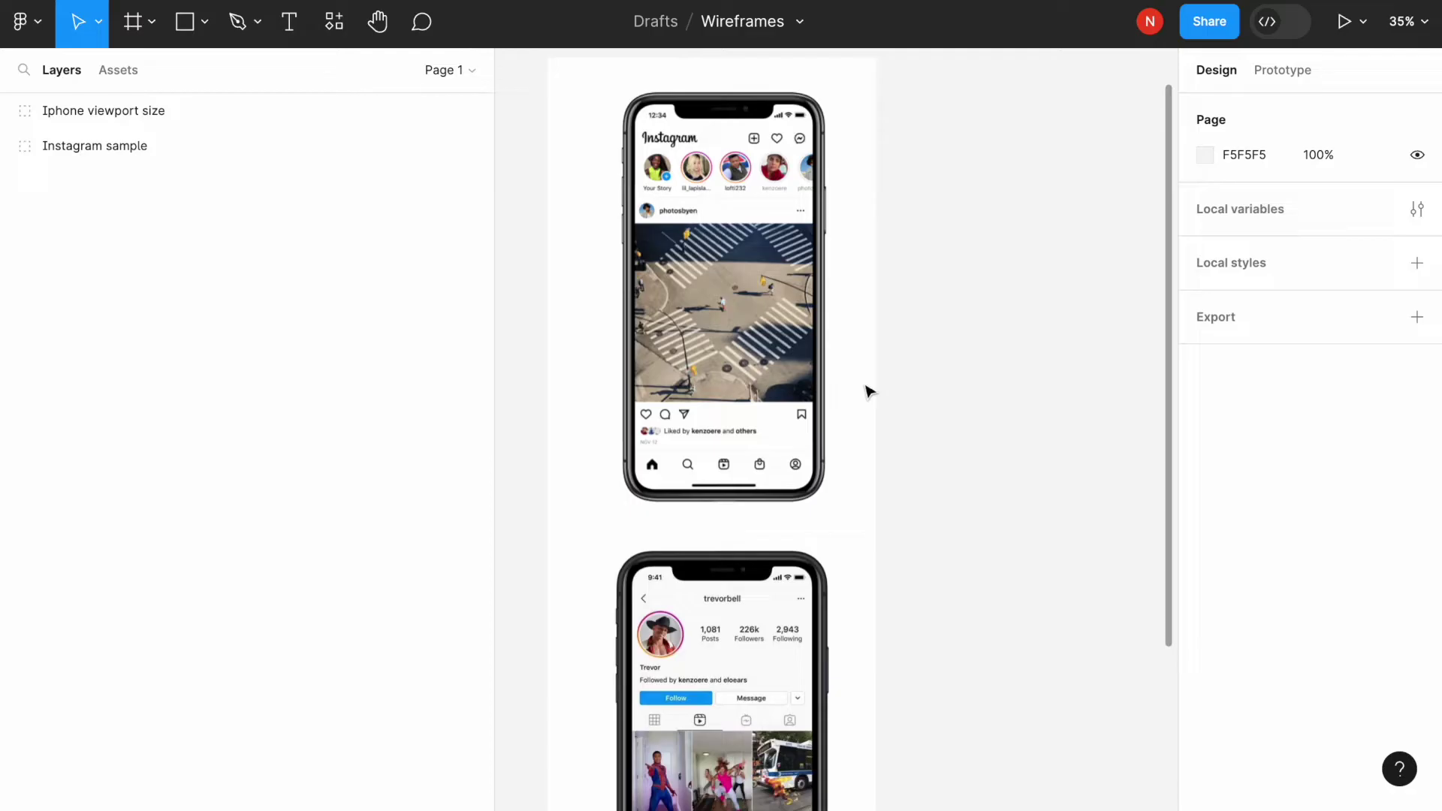
{"action": "scroll", "coordinate": [868, 390], "scroll_direction": "right", "scroll_amount": 5}
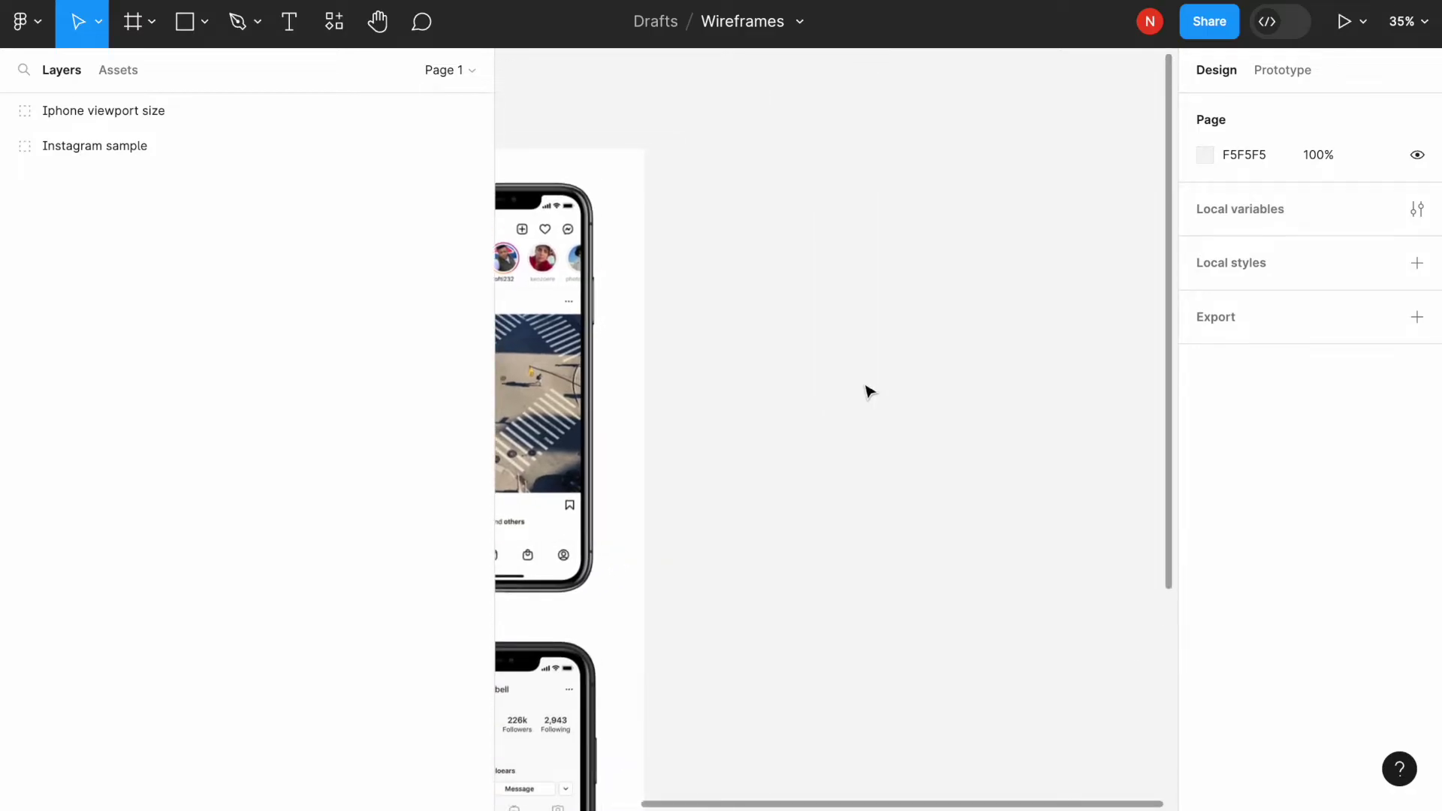
{"action": "scroll", "coordinate": [867, 390], "scroll_direction": "right", "scroll_amount": 3}
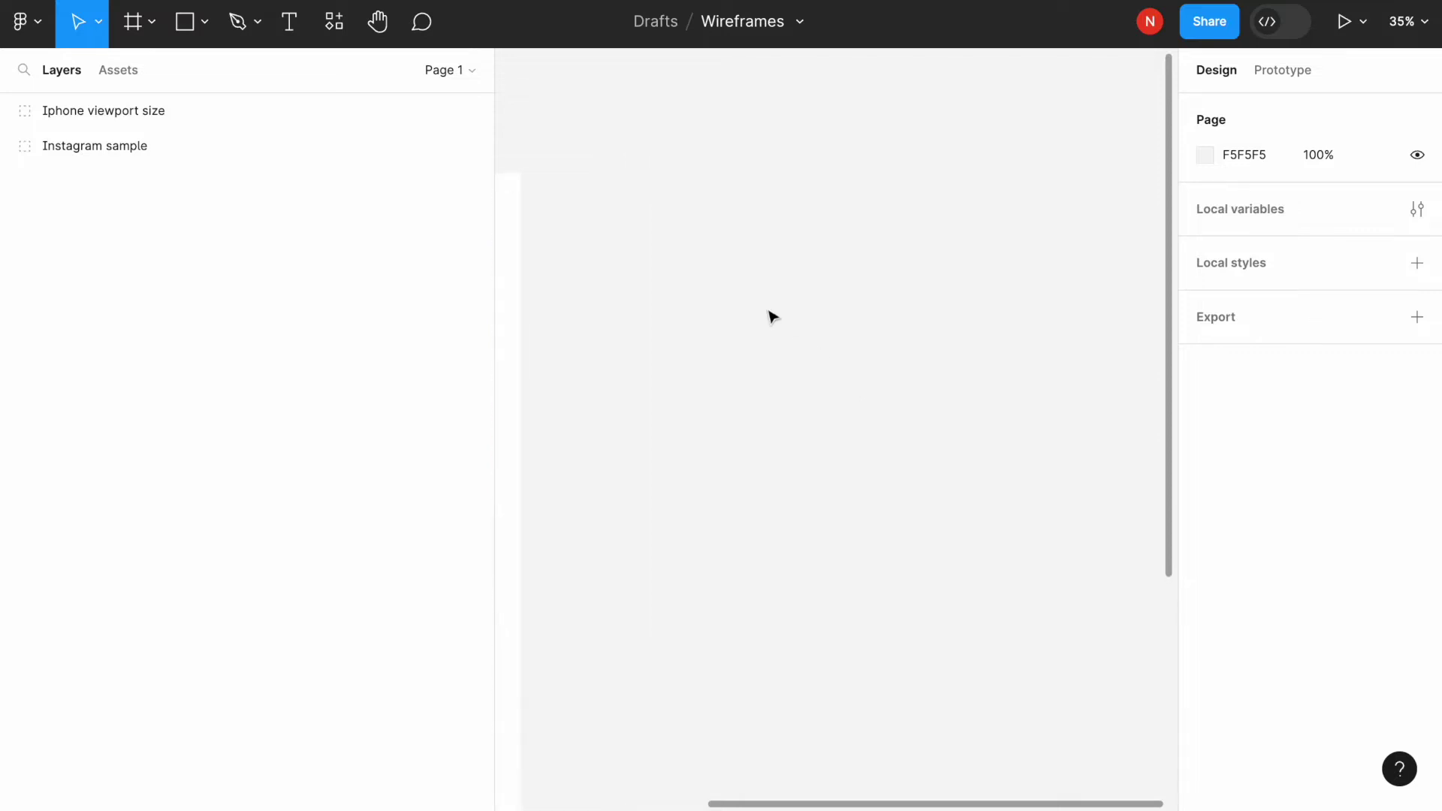
{"action": "left_click", "coordinate": [205, 29]}
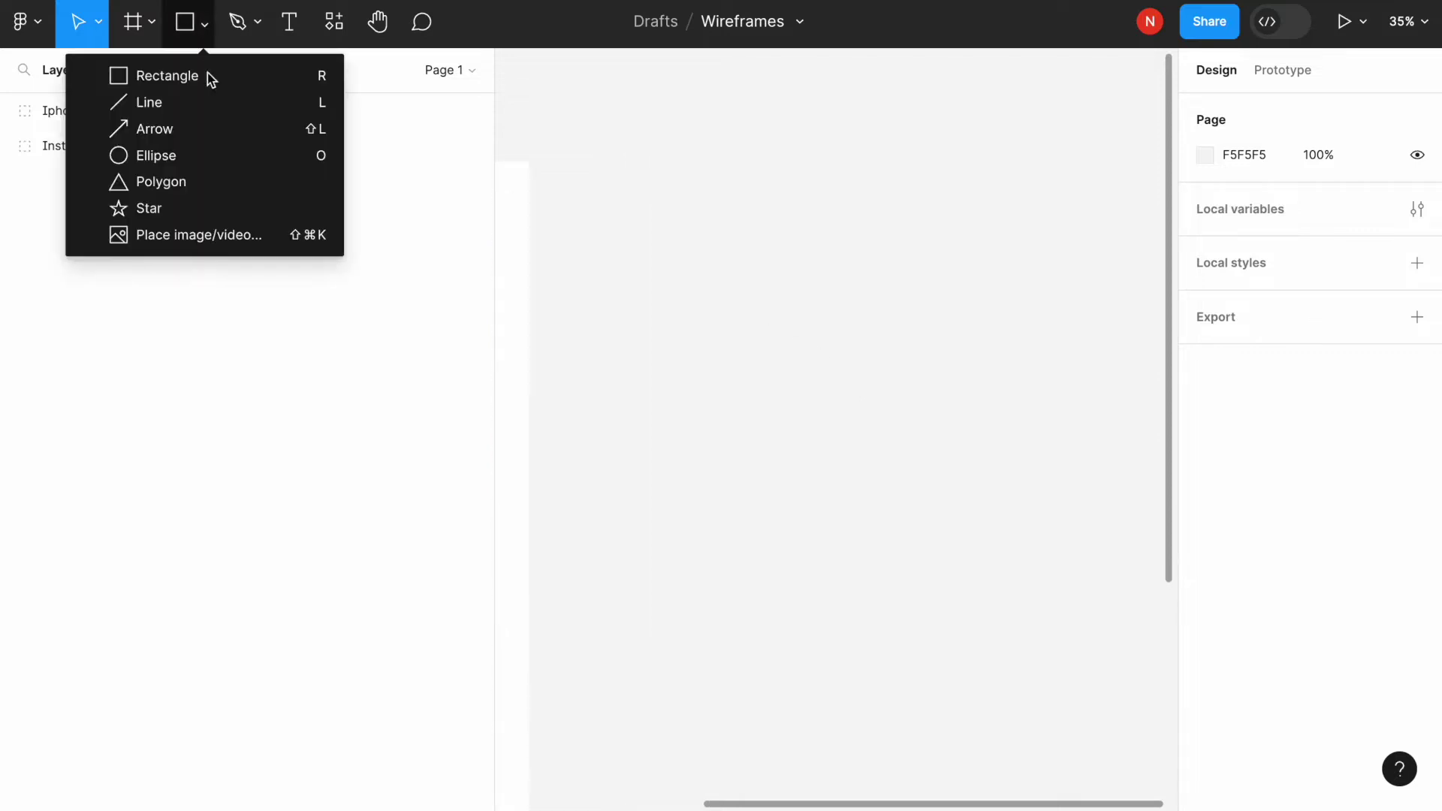
{"action": "left_click", "coordinate": [239, 74]}
{"action": "mouse_move", "coordinate": [688, 179]}
{"action": "left_mouse_down"}
{"action": "mouse_move", "coordinate": [886, 296]}
{"action": "mouse_move", "coordinate": [966, 271]}
{"action": "mouse_move", "coordinate": [929, 242]}
{"action": "left_mouse_up"}
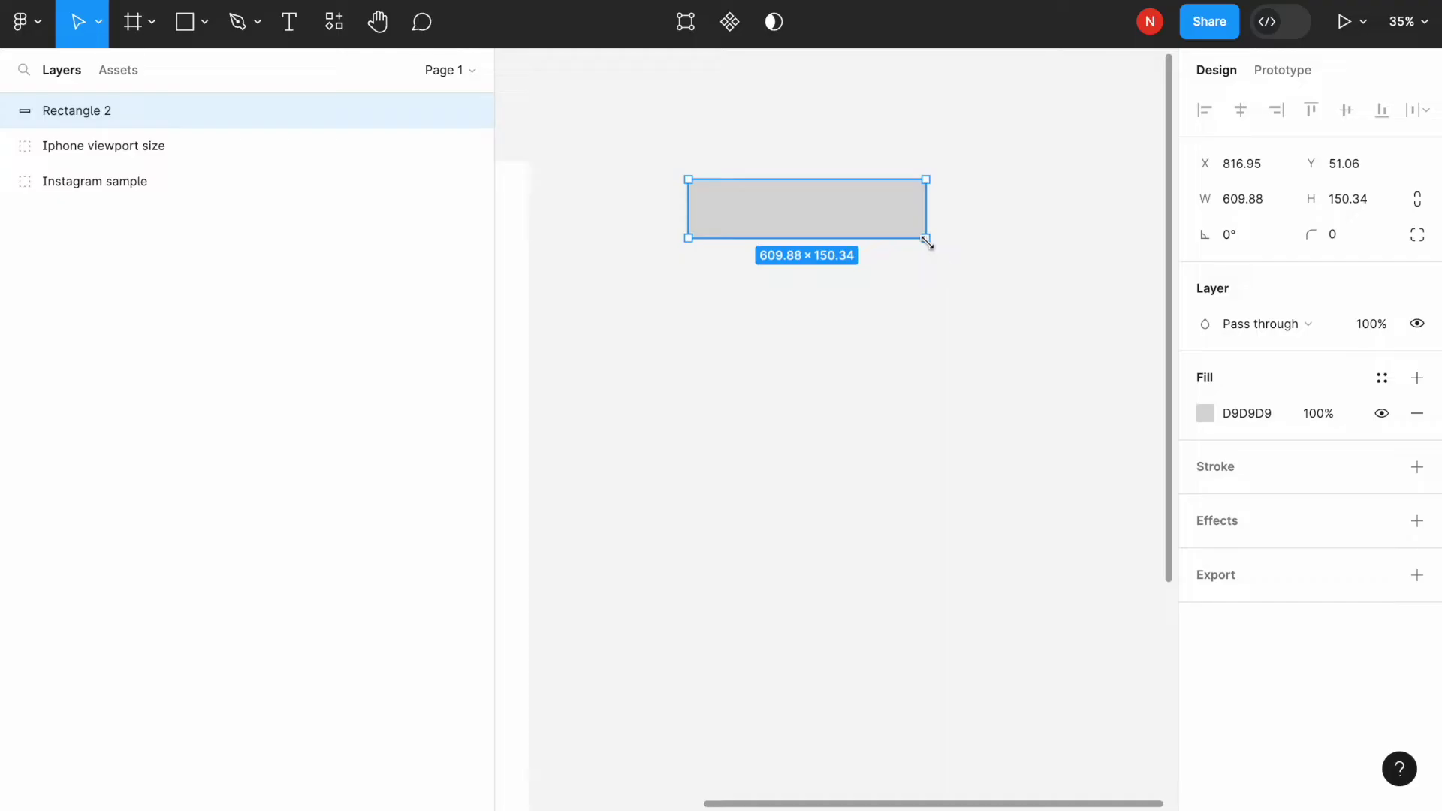
{"action": "left_click", "coordinate": [840, 325]}
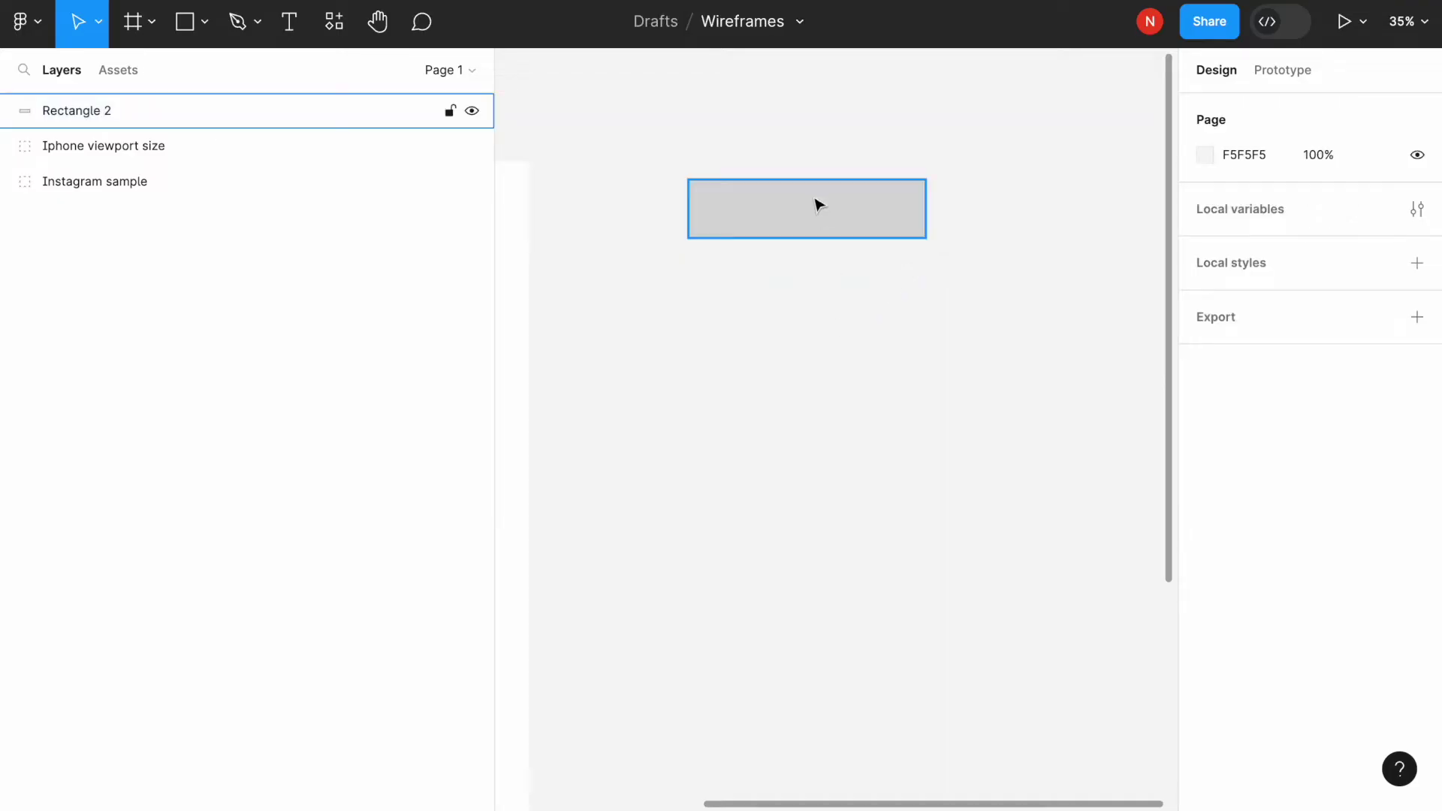
Draw a 500×500 square below the header bar
{"action": "left_click", "coordinate": [202, 30]}
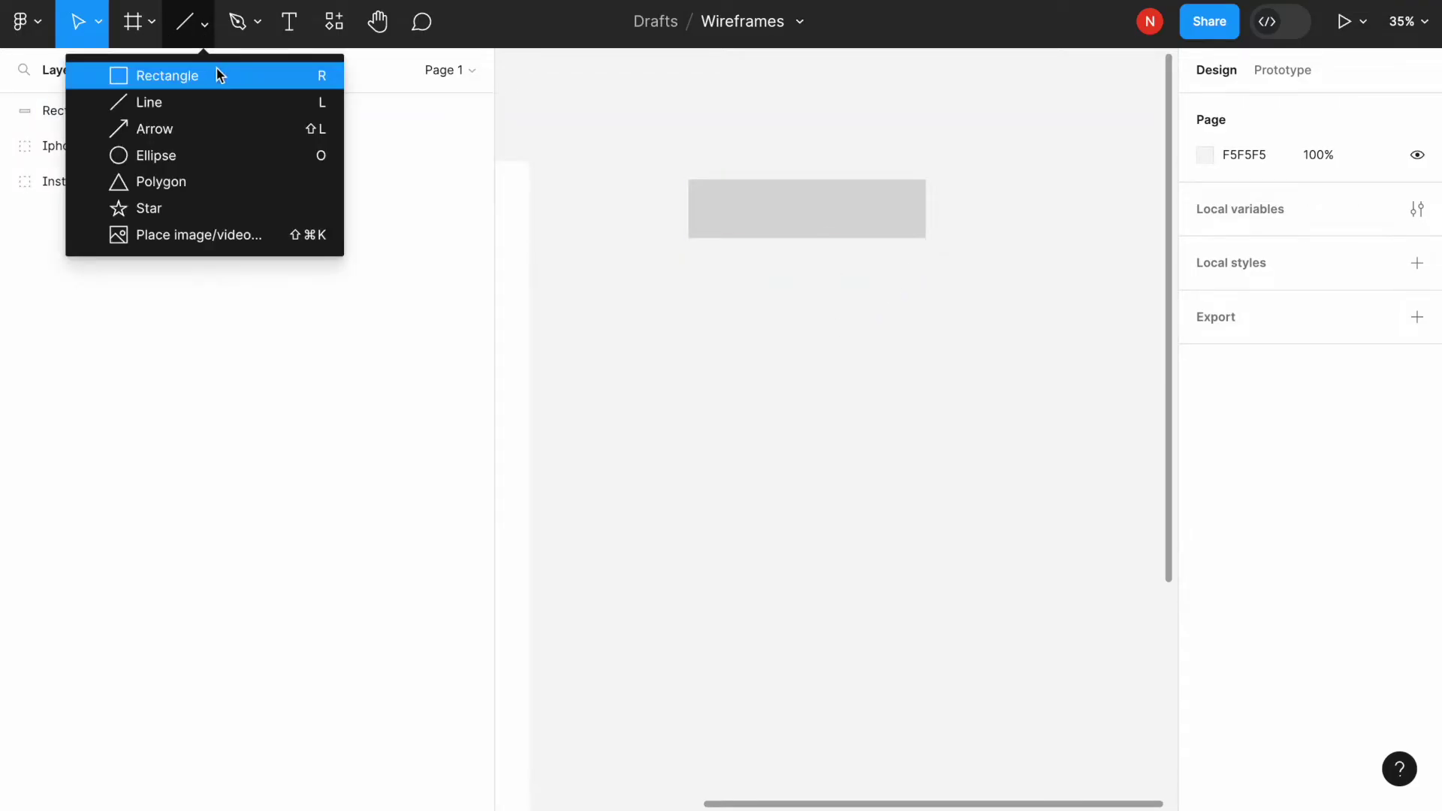
{"action": "left_click", "coordinate": [217, 69]}
{"action": "left_click_drag", "start_coordinate": [689, 282], "coordinate": [926, 475]}
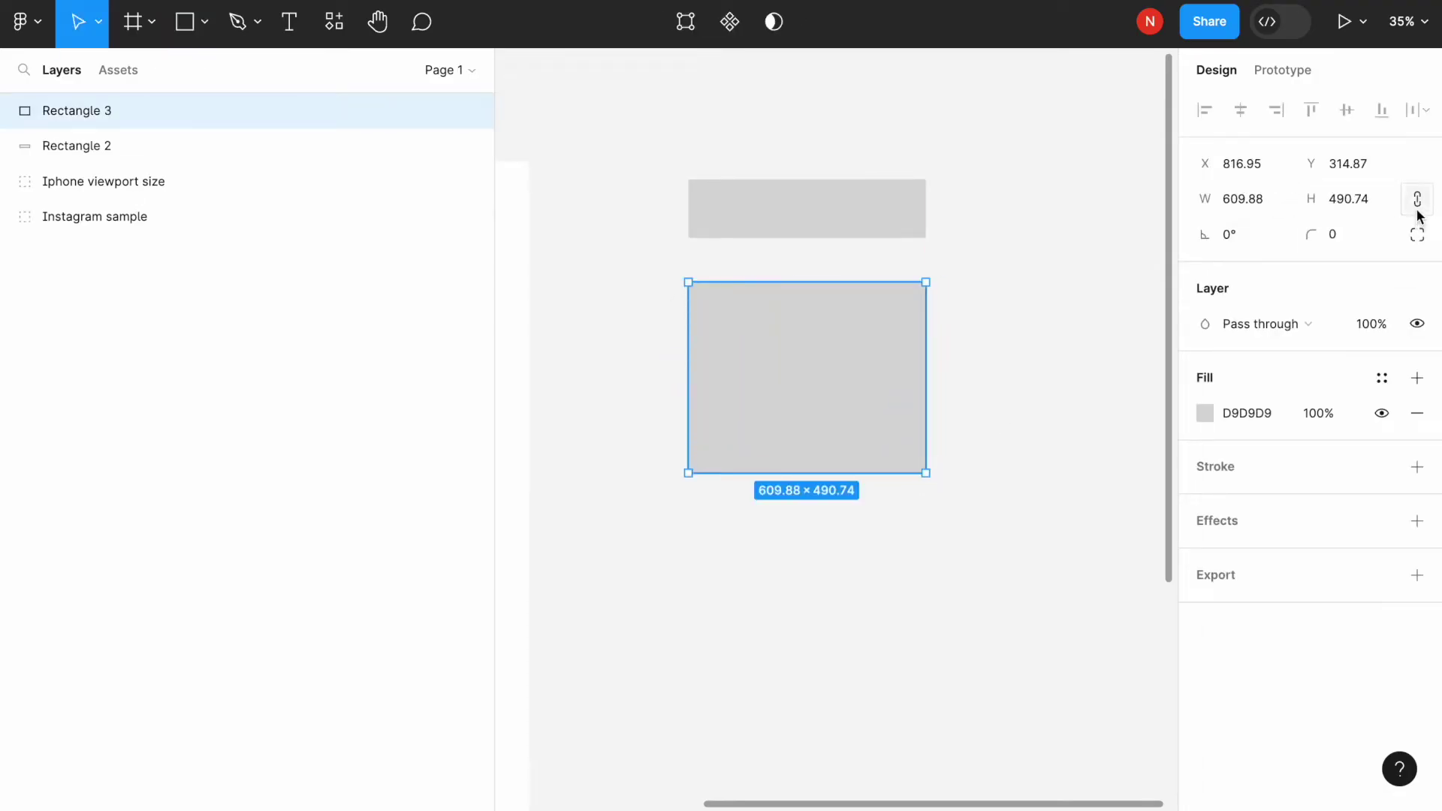
{"action": "left_click", "coordinate": [1268, 205]}
{"action": "double_click", "coordinate": [1268, 205]}
{"action": "type", "text": "500"}
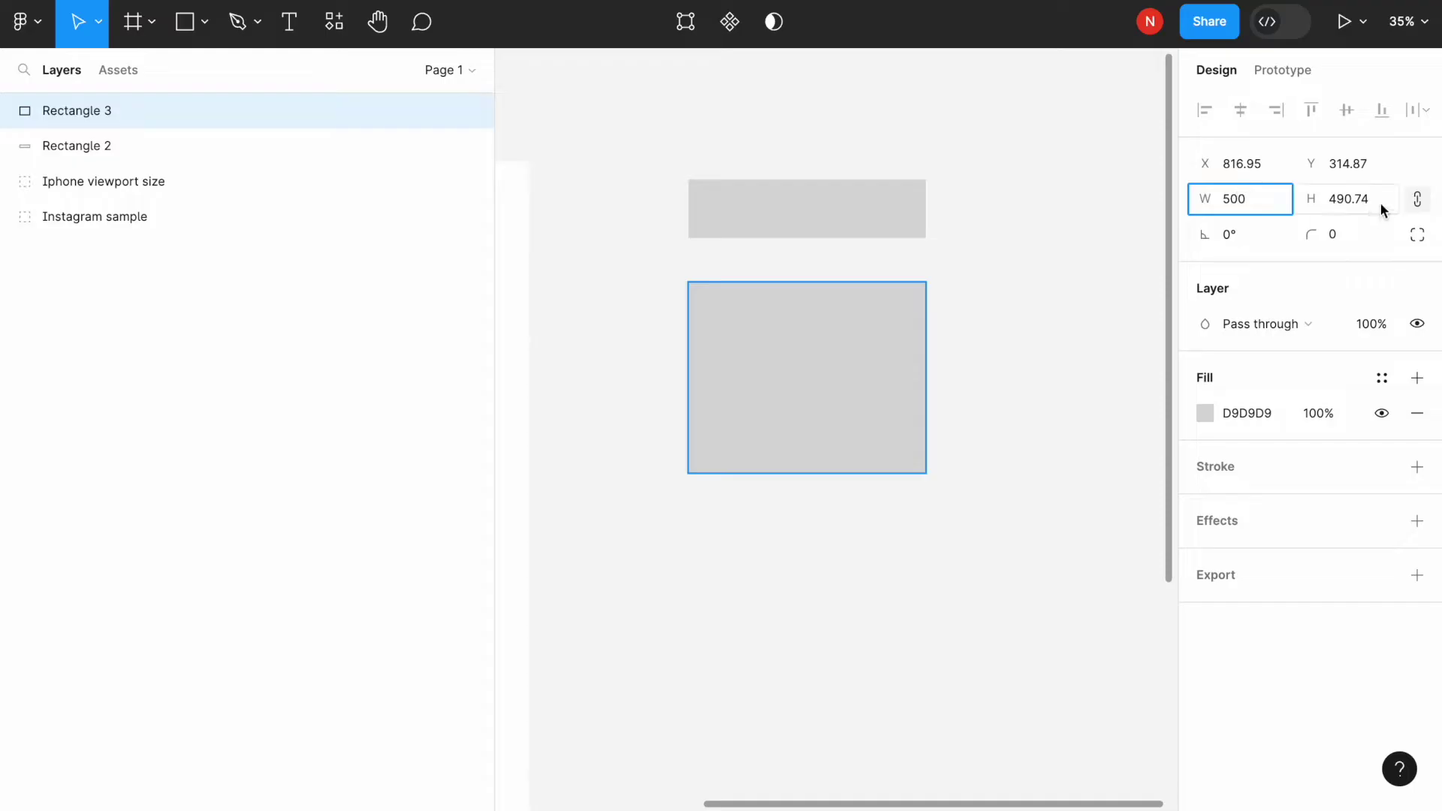
{"action": "key", "text": "Return"}
{"action": "double_click", "coordinate": [1382, 202]}
{"action": "type", "text": "500"}
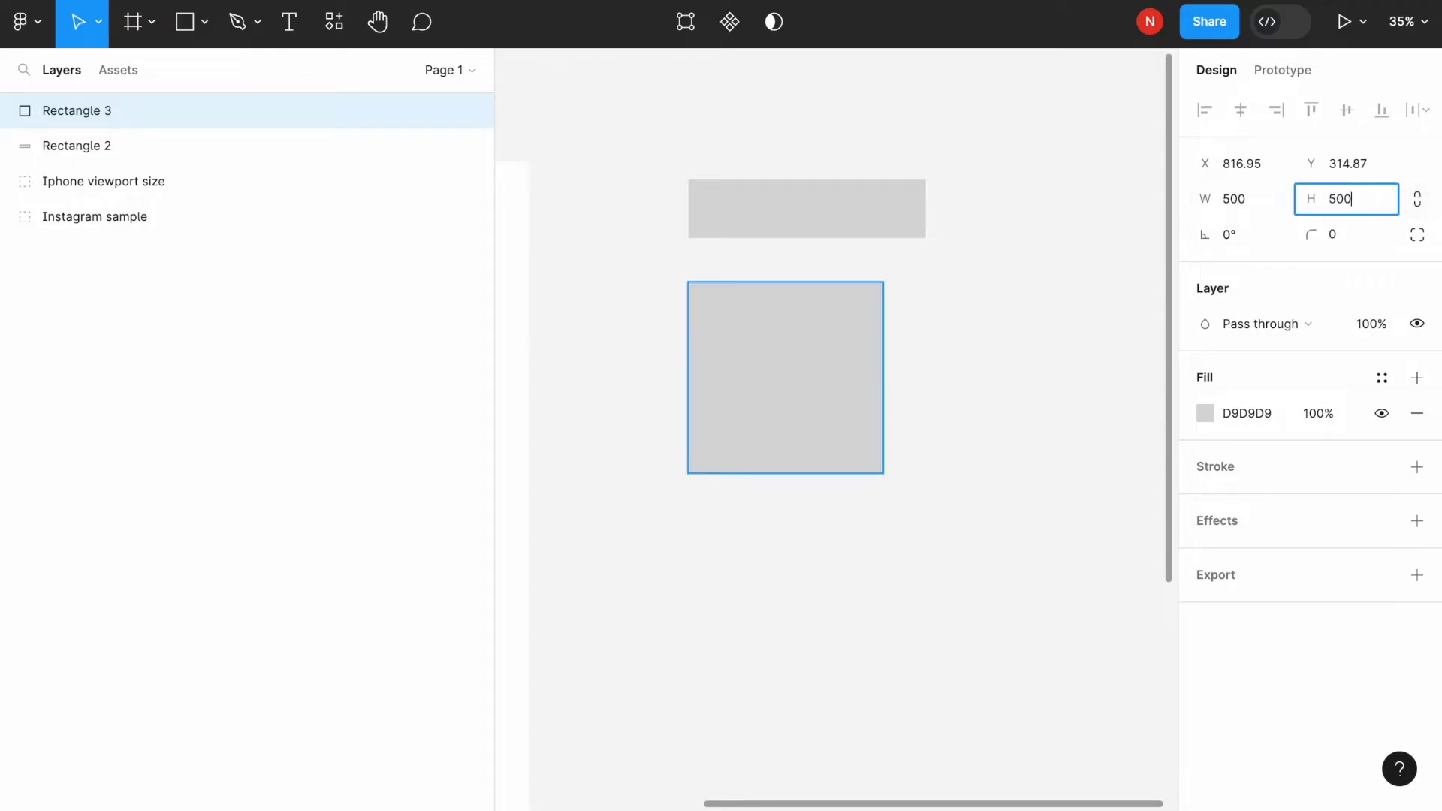
{"action": "key", "text": "Return"}
{"action": "left_click", "coordinate": [1036, 447]}
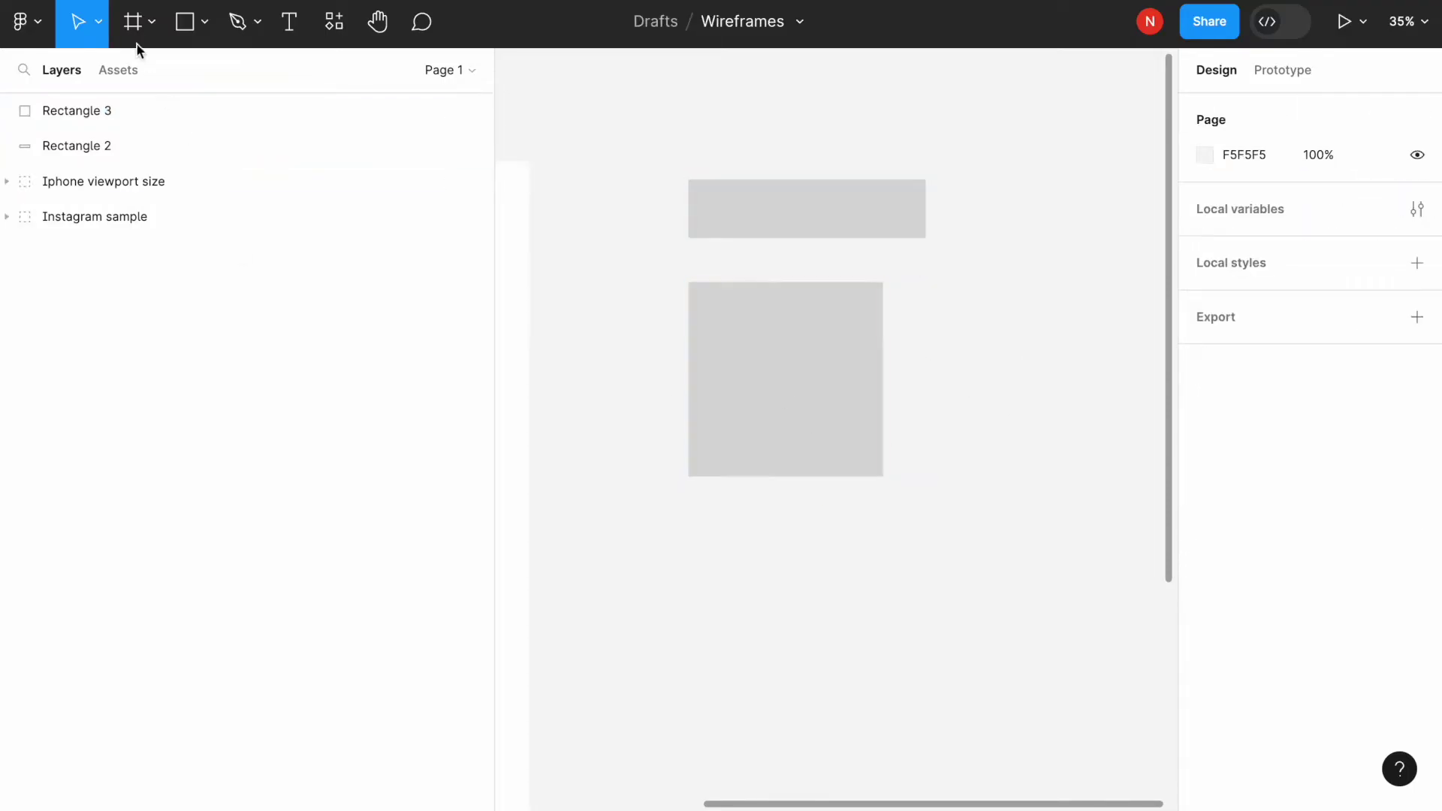
Add two white (FFFFFF) diagonal lines crossing the square corner to corner
{"action": "left_click", "coordinate": [204, 23]}
{"action": "left_click", "coordinate": [218, 101]}
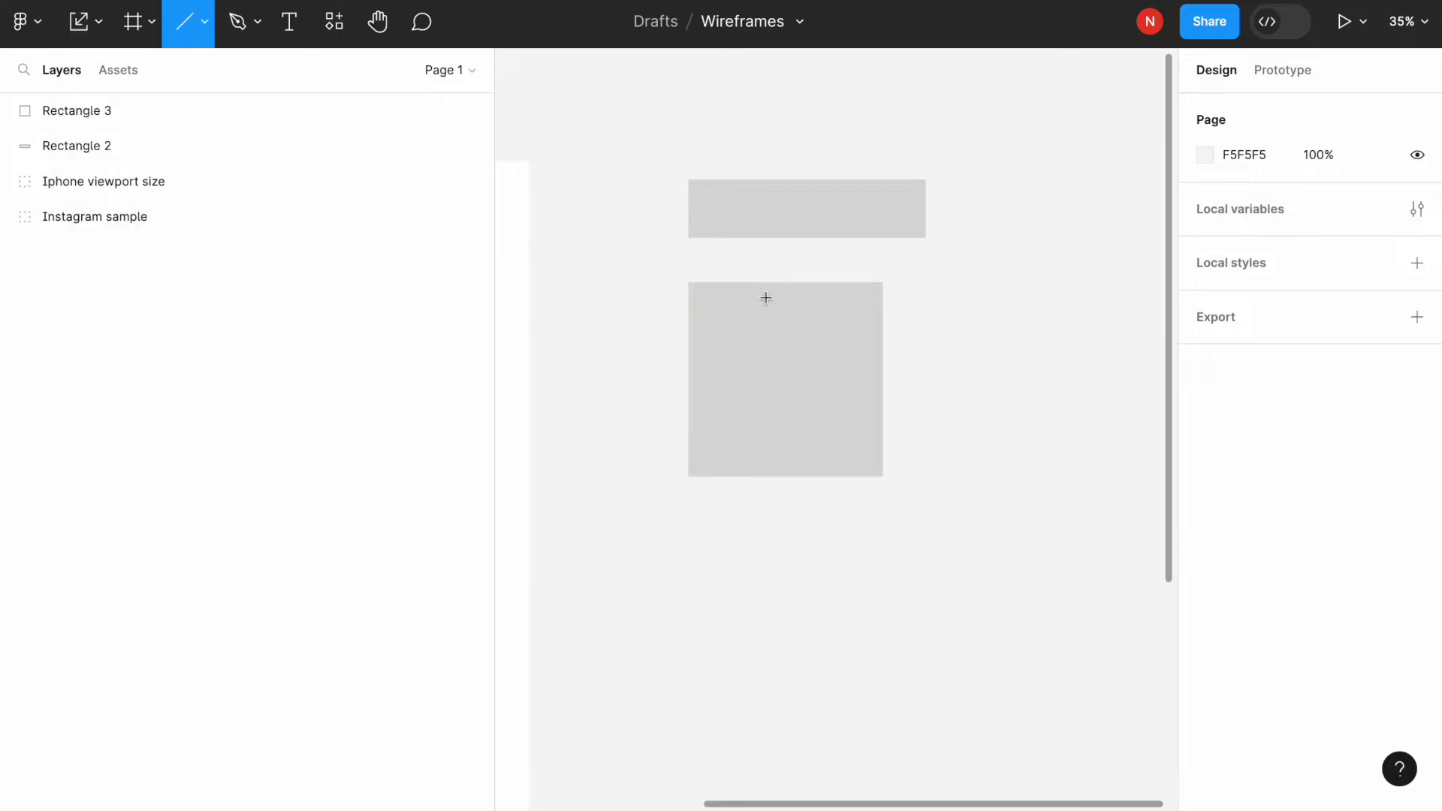
{"action": "mouse_move", "coordinate": [692, 282]}
{"action": "left_mouse_down"}
{"action": "mouse_move", "coordinate": [782, 350]}
{"action": "mouse_move", "coordinate": [883, 476]}
{"action": "left_mouse_up"}
{"action": "left_click", "coordinate": [1202, 469]}
{"action": "type", "text": "FFFFFF"}
{"action": "key", "text": "Return"}
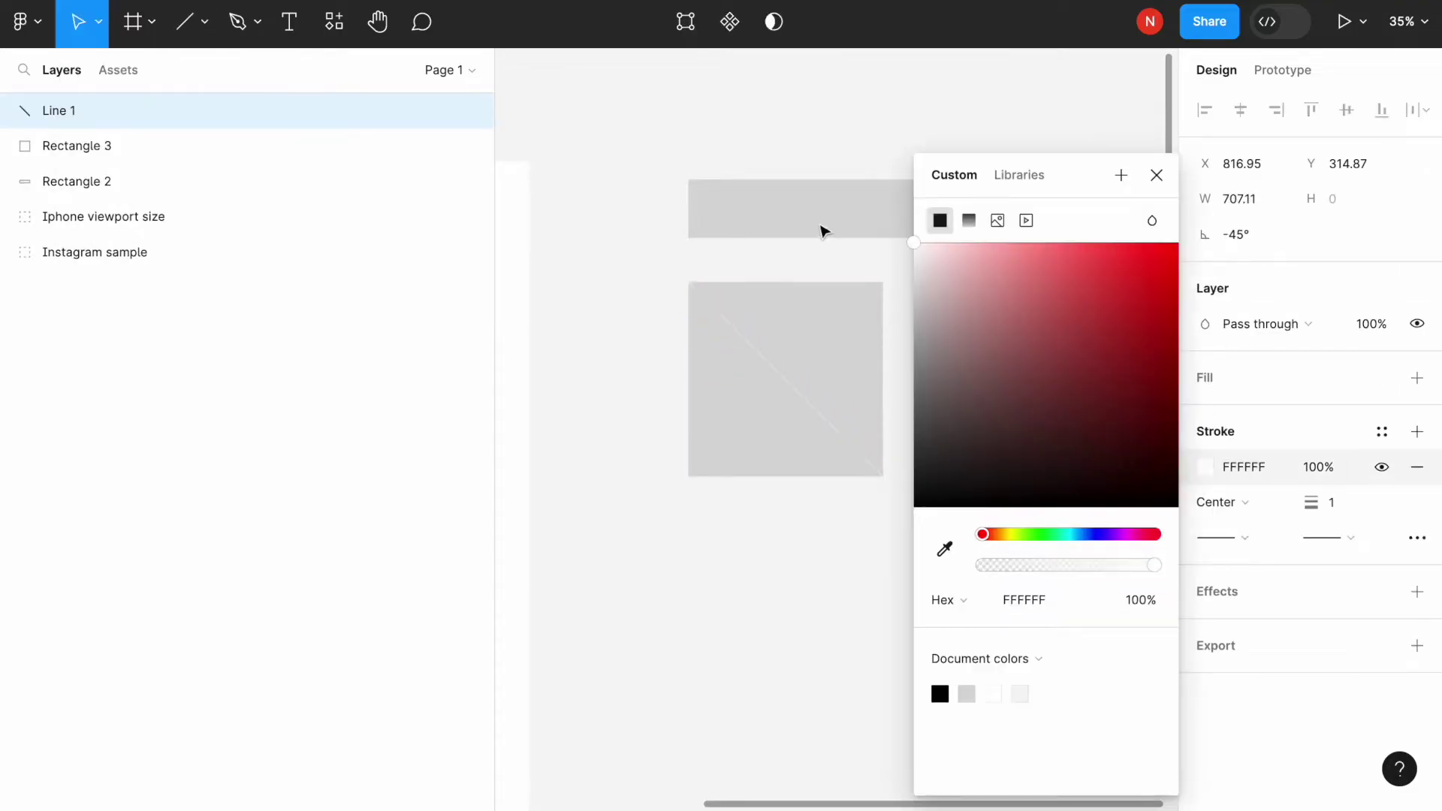
{"action": "left_click", "coordinate": [666, 277]}
{"action": "left_click", "coordinate": [705, 298]}
{"action": "key", "text": "ctrl+d"}
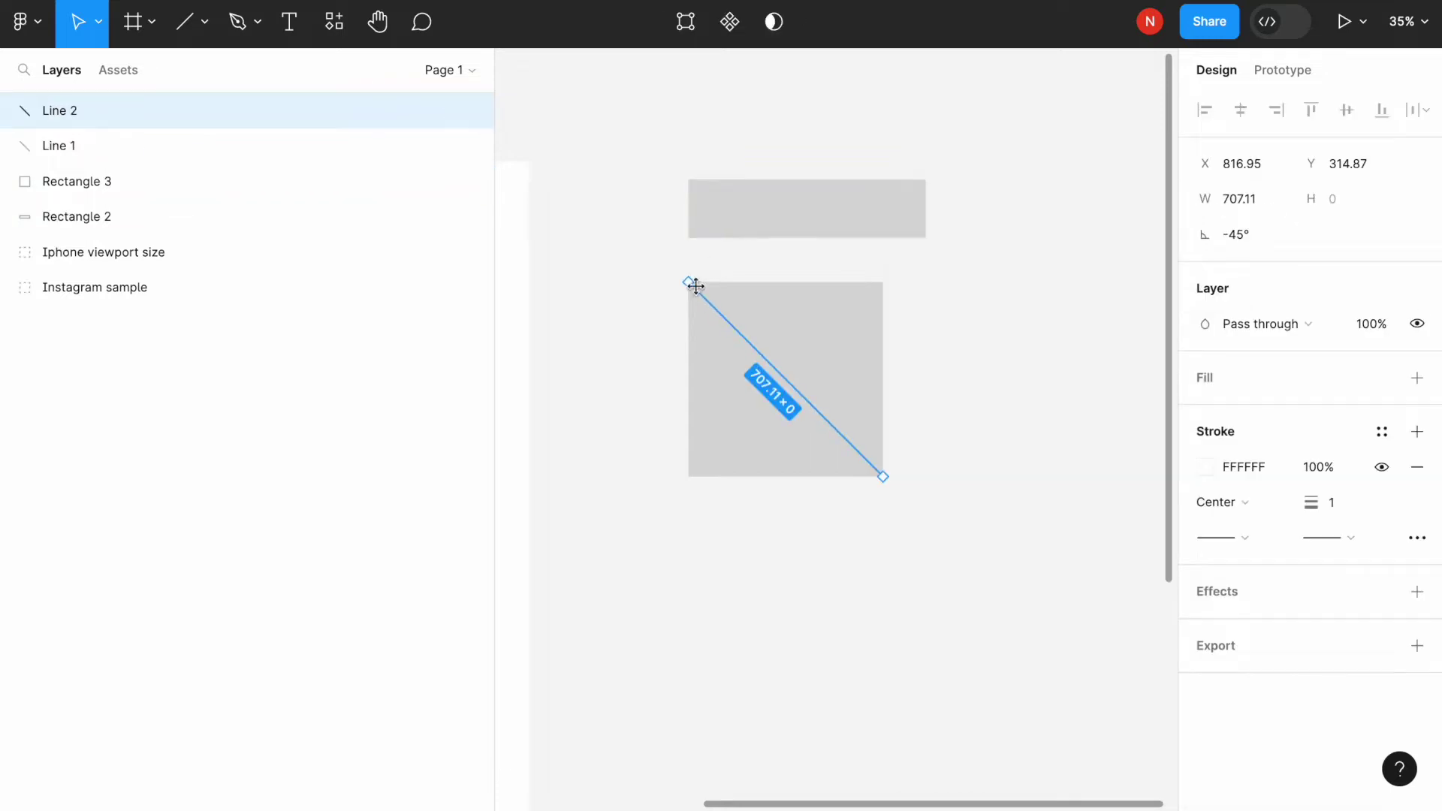
{"action": "left_click_drag", "start_coordinate": [688, 282], "coordinate": [884, 285]}
{"action": "left_click_drag", "start_coordinate": [882, 479], "coordinate": [680, 474]}
{"action": "left_click", "coordinate": [638, 430]}
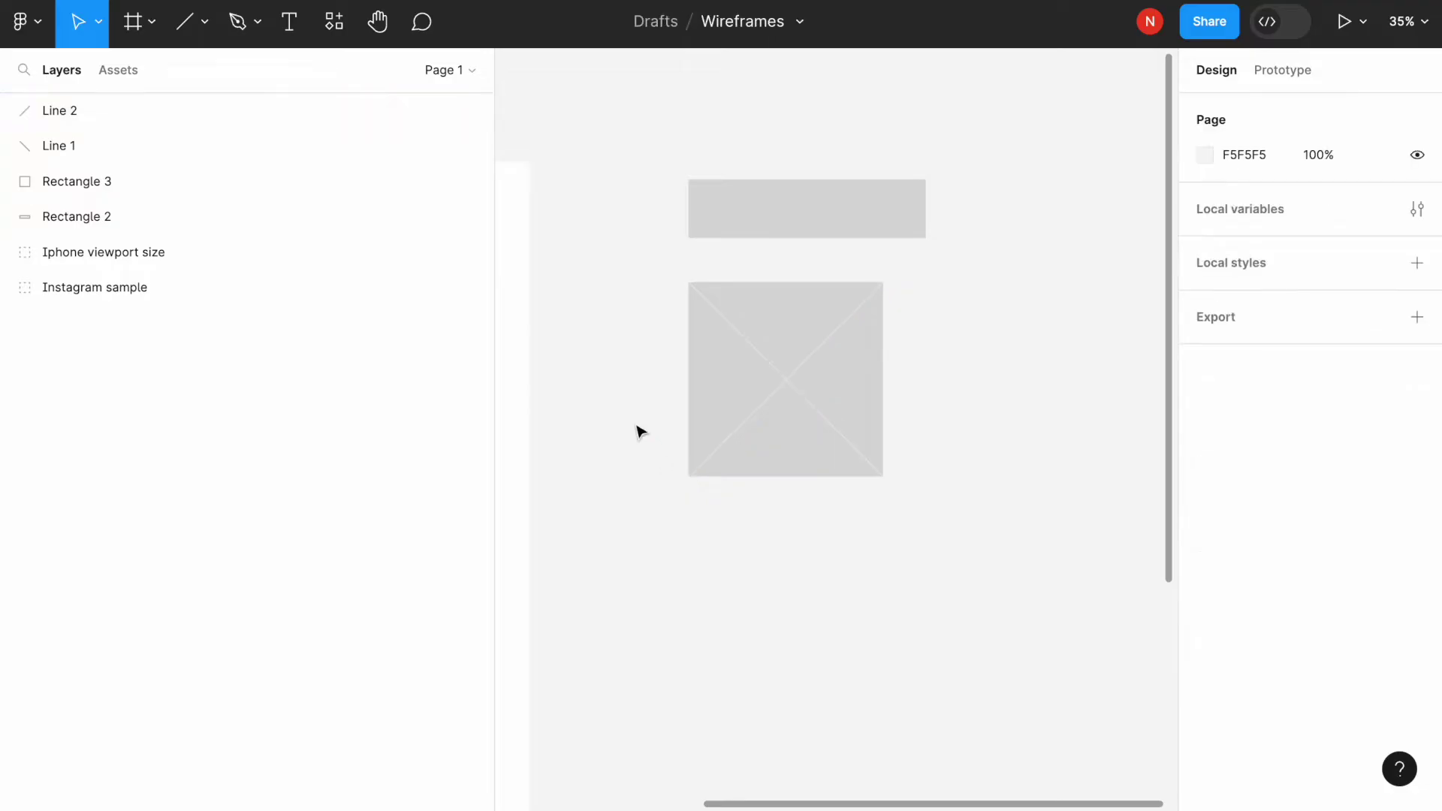
Group the square and both diagonals into Group 2
{"action": "left_click_drag", "start_coordinate": [639, 269], "coordinate": [995, 503]}
{"action": "right_click", "coordinate": [851, 368]}
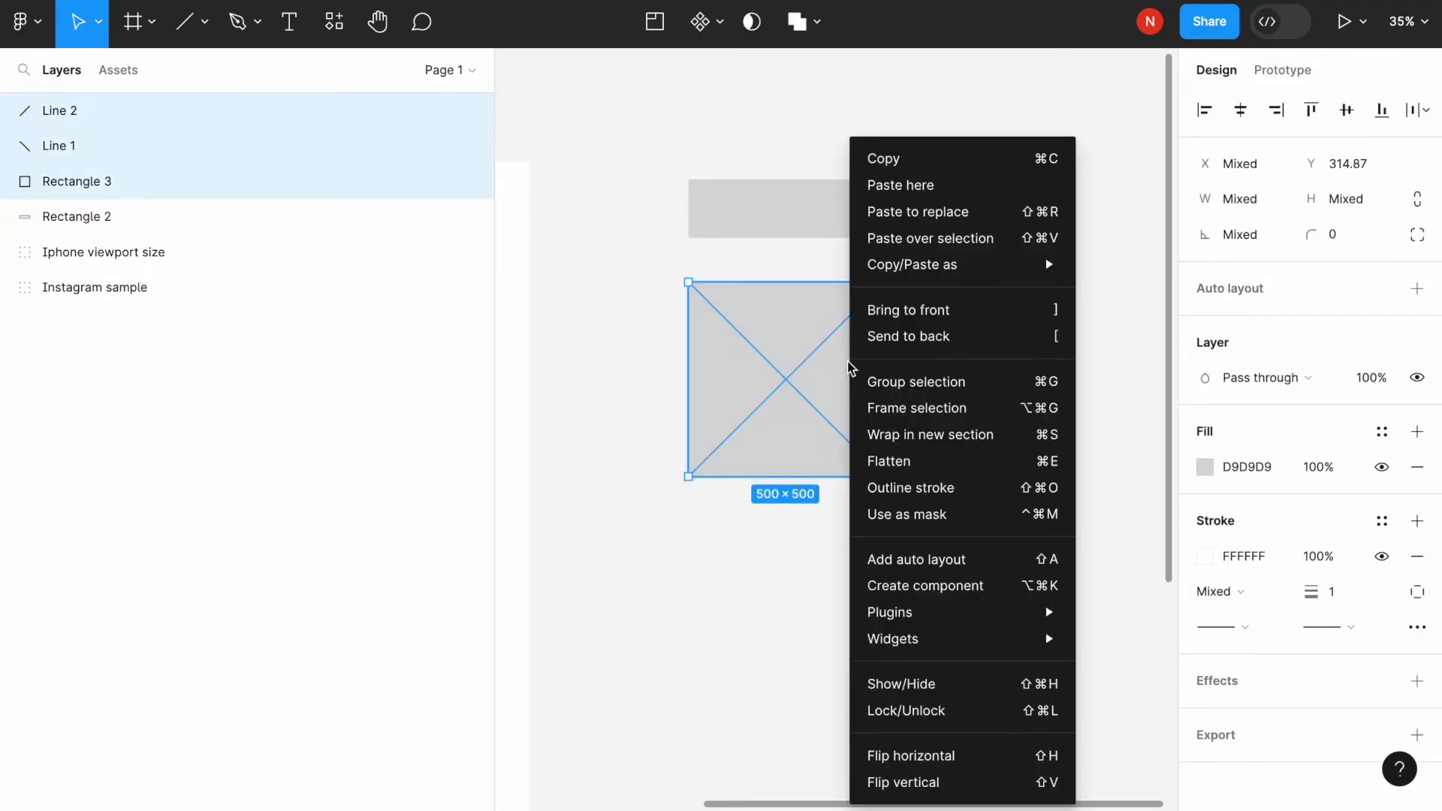
{"action": "left_click", "coordinate": [932, 381]}
{"action": "key", "text": "Escape"}
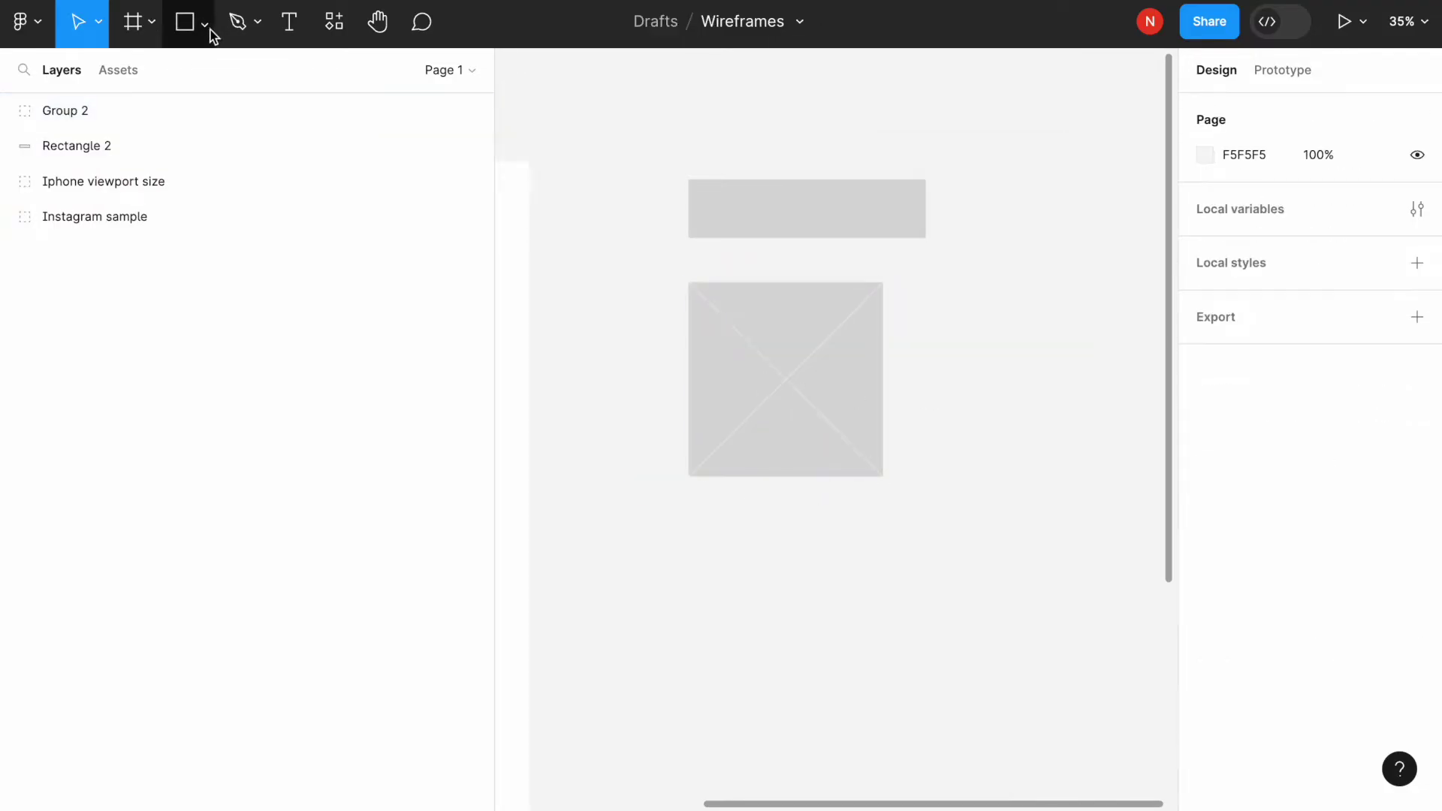
{"action": "left_click", "coordinate": [205, 23]}
Draw a 200×200 circle below the placeholder with proportions locked
{"action": "left_click", "coordinate": [225, 160]}
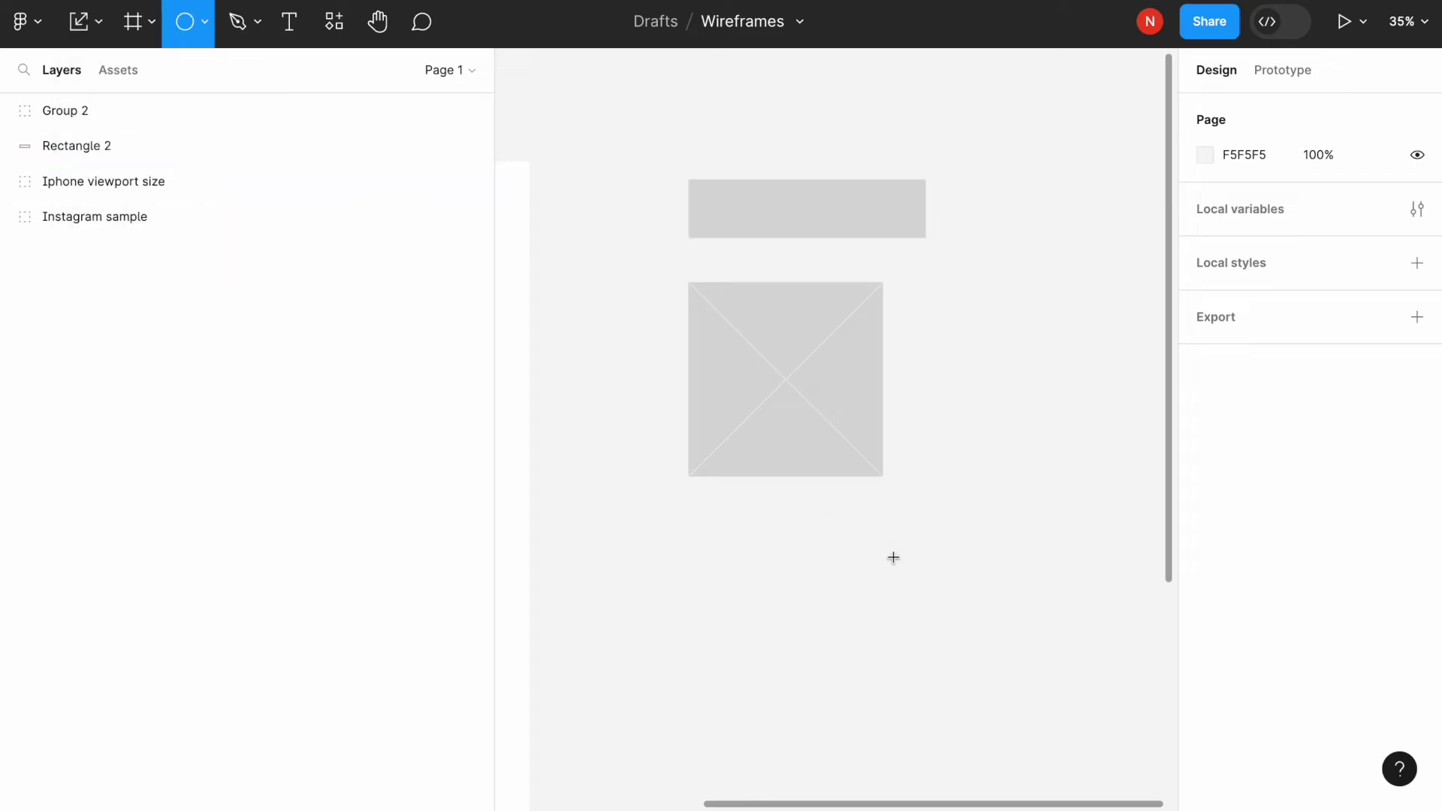
{"action": "left_click_drag", "start_coordinate": [721, 541], "coordinate": [834, 653]}
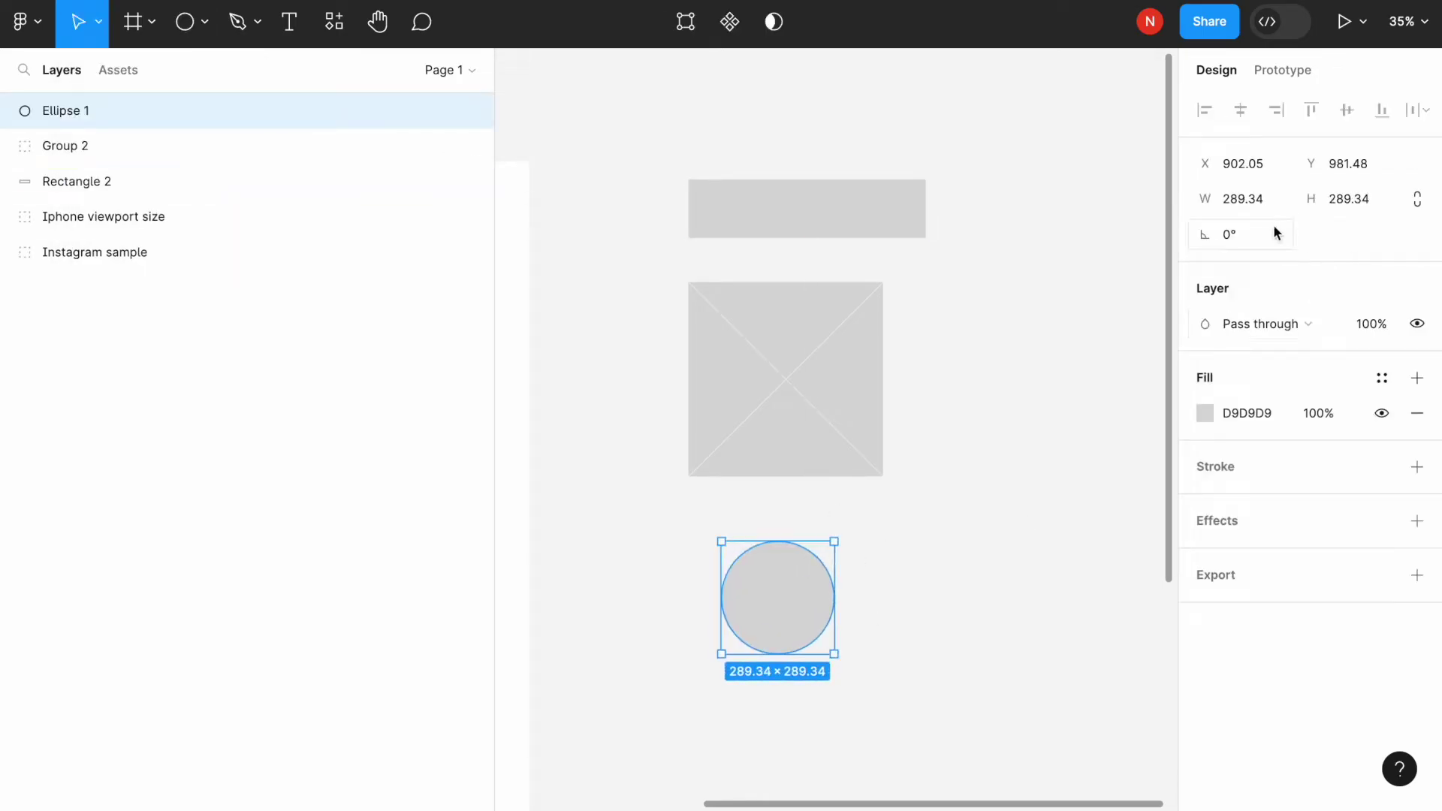
{"action": "left_click", "coordinate": [1255, 204]}
{"action": "type", "text": "200"}
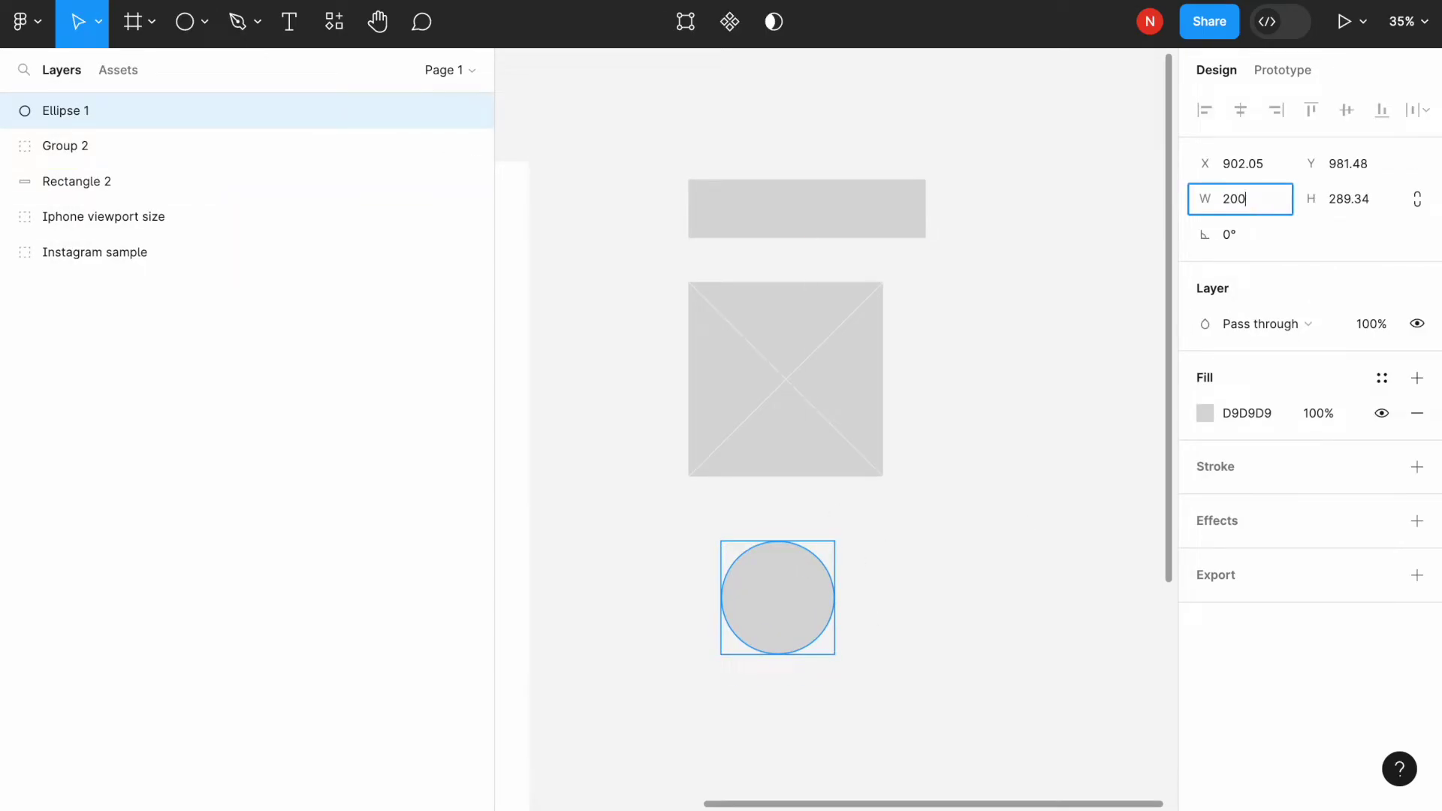
{"action": "key", "text": "Tab"}
{"action": "type", "text": "200"}
{"action": "key", "text": "Return"}
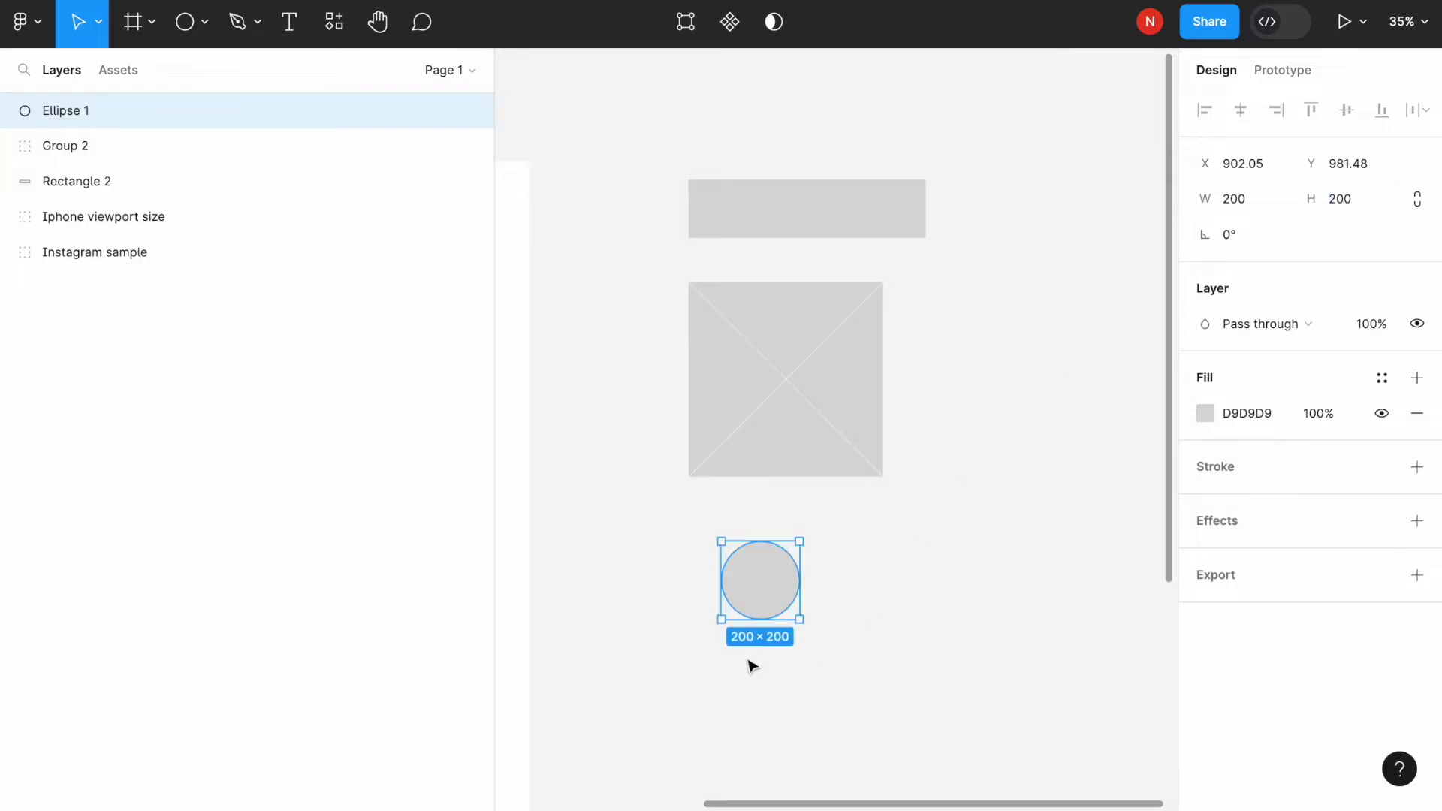
{"action": "left_click", "coordinate": [751, 665]}
{"action": "left_click_drag", "start_coordinate": [763, 589], "coordinate": [802, 593]}
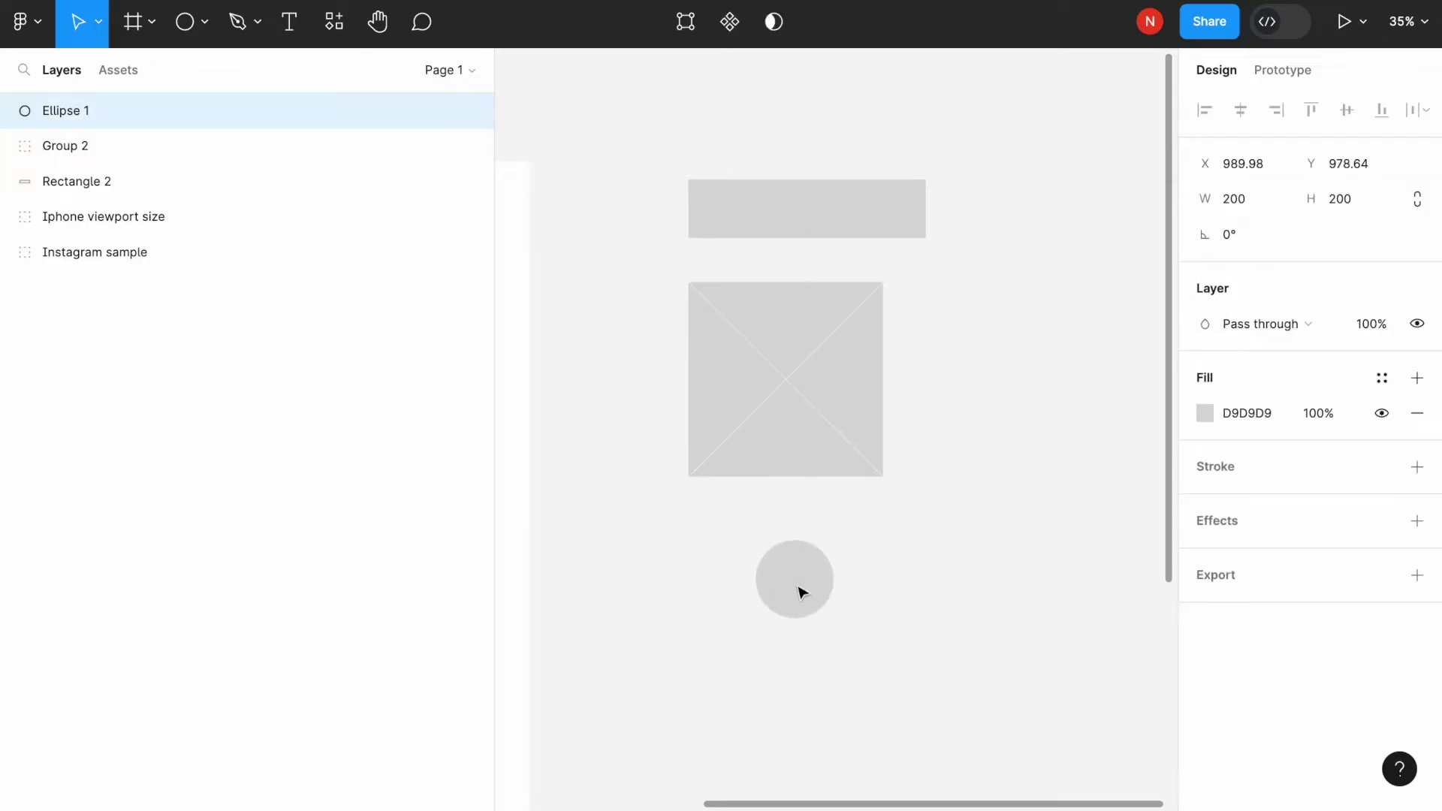
{"action": "left_click", "coordinate": [1417, 199]}
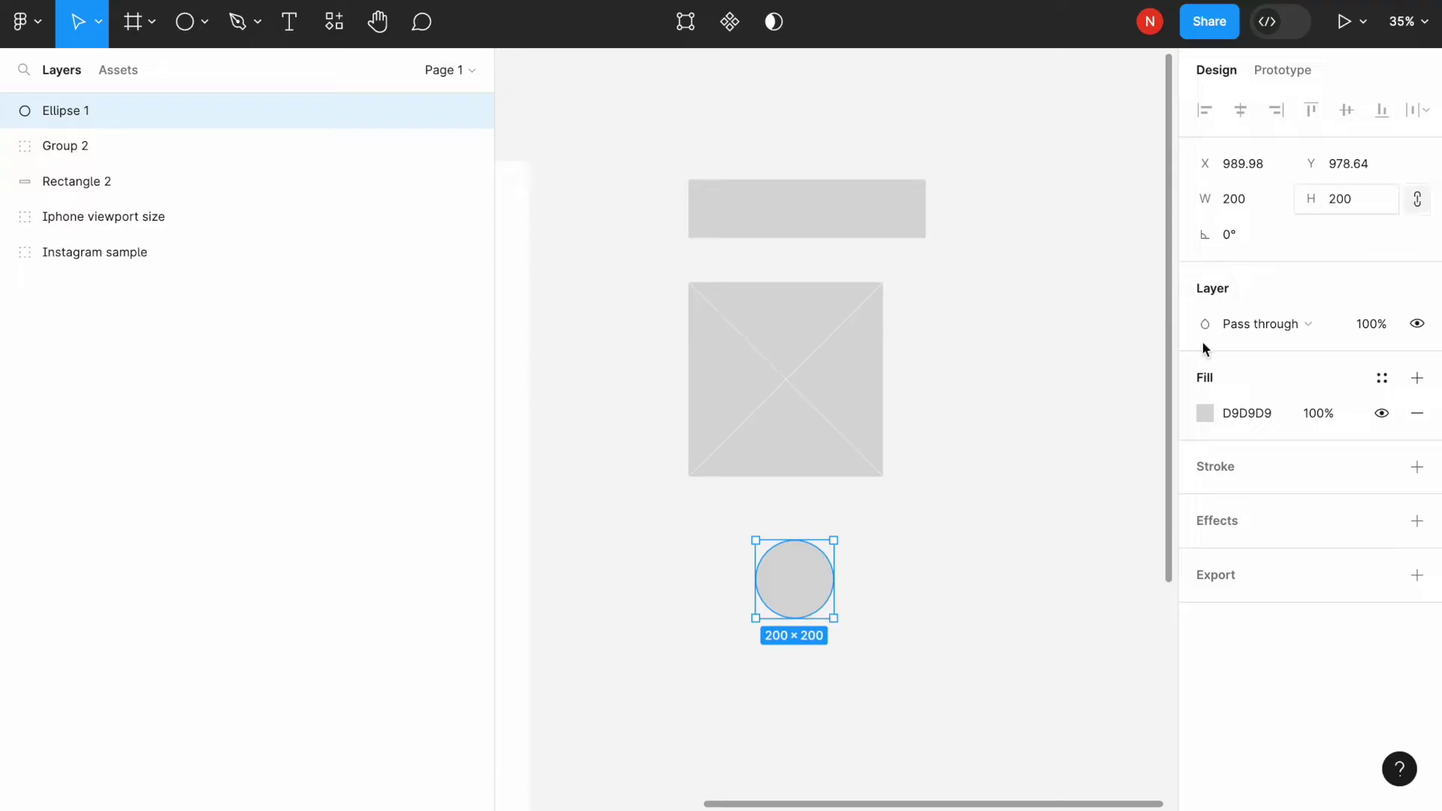
{"action": "left_click", "coordinate": [923, 552]}
Add thin bars below the circle and group the three as Group 3
{"action": "scroll", "coordinate": [923, 552], "scroll_direction": "down", "scroll_amount": 3}
{"action": "left_click", "coordinate": [204, 23]}
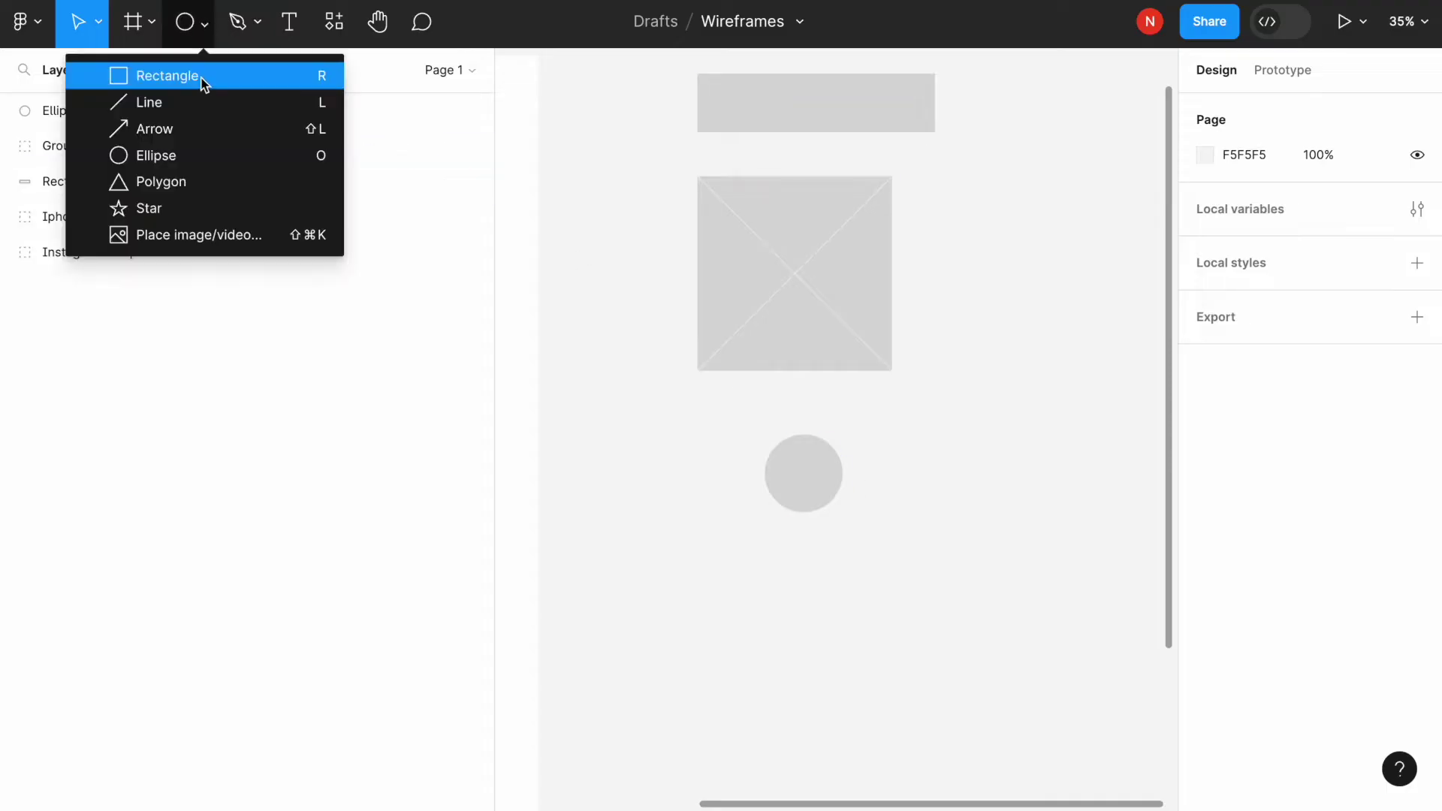
{"action": "left_click", "coordinate": [201, 78]}
{"action": "left_click_drag", "start_coordinate": [697, 556], "coordinate": [732, 581]}
{"action": "left_click", "coordinate": [901, 634]}
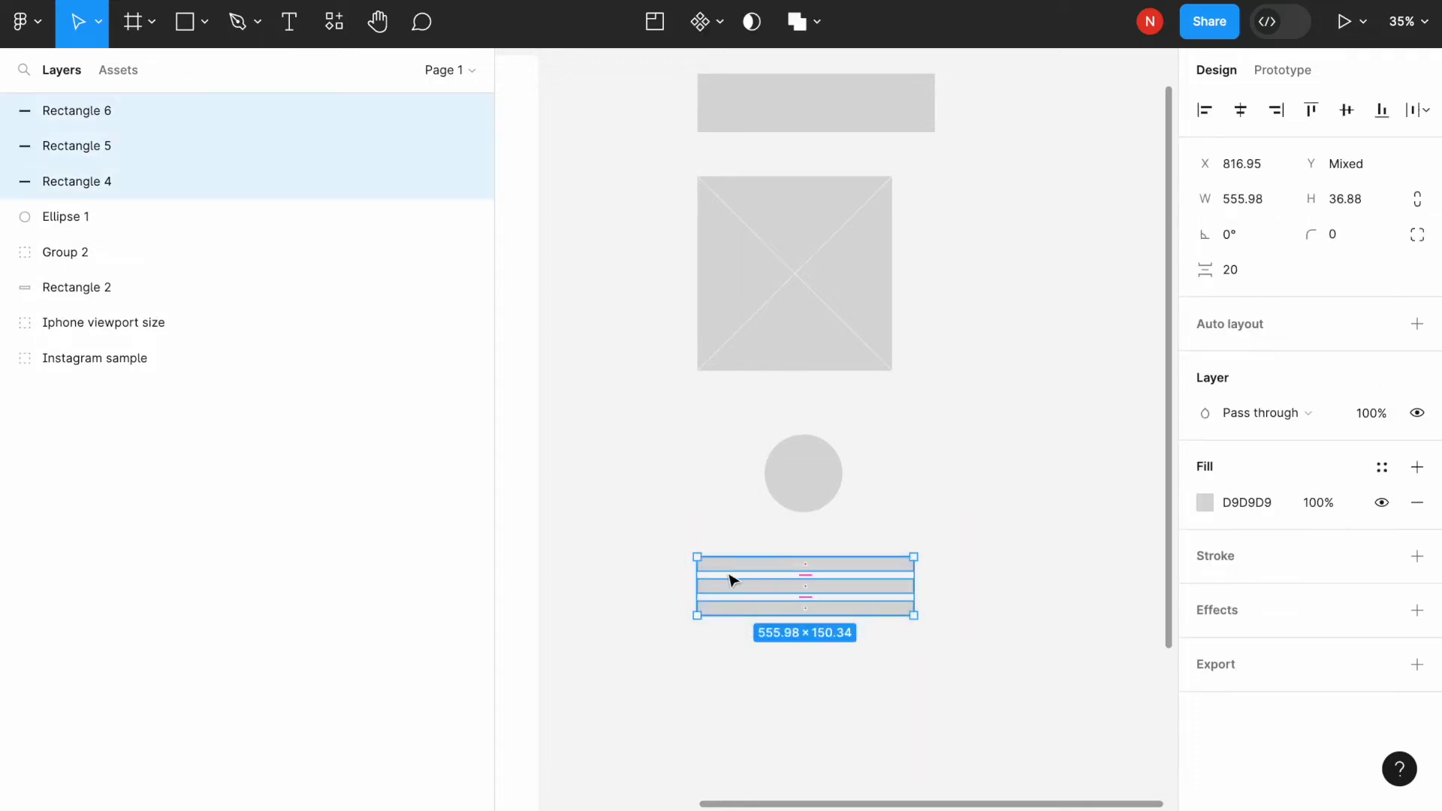
{"action": "right_click", "coordinate": [732, 580]}
{"action": "left_click", "coordinate": [856, 381]}
Align the circle, placeholder, bars and header bar on their horizontal centres
{"action": "left_click", "coordinate": [804, 479], "text": "shift"}
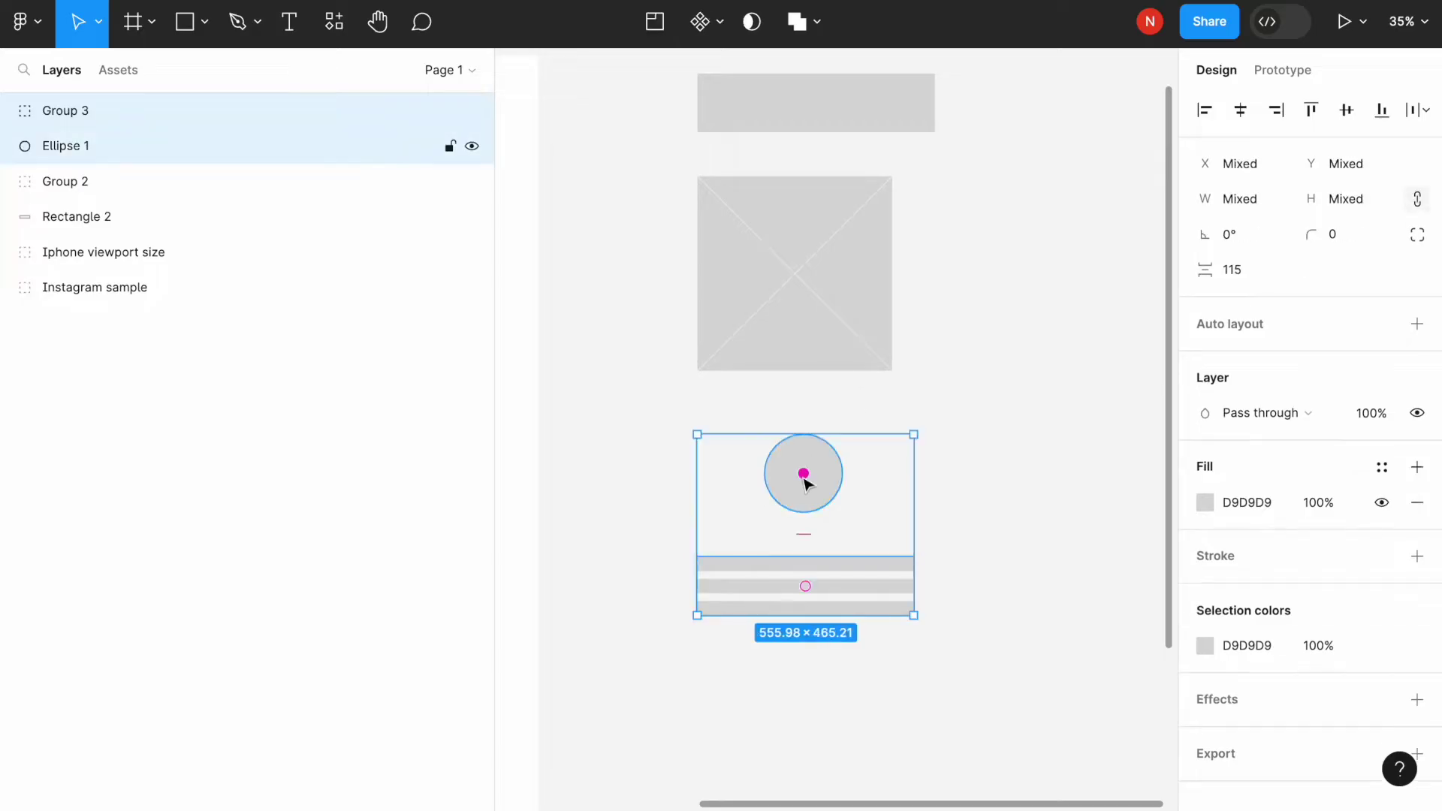
{"action": "left_click", "coordinate": [796, 357], "text": "shift"}
{"action": "left_click", "coordinate": [840, 103], "text": "shift"}
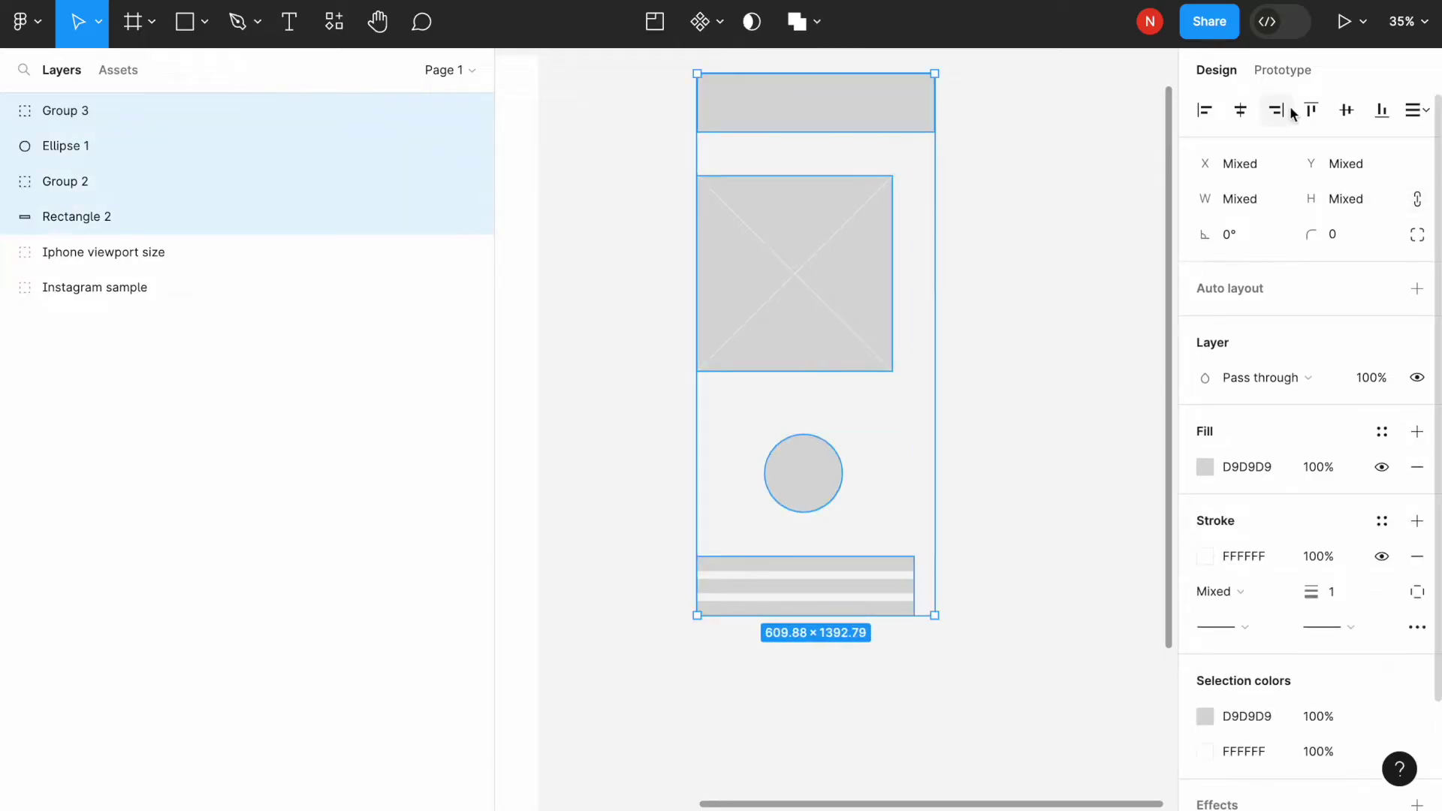
{"action": "left_click", "coordinate": [1243, 116]}
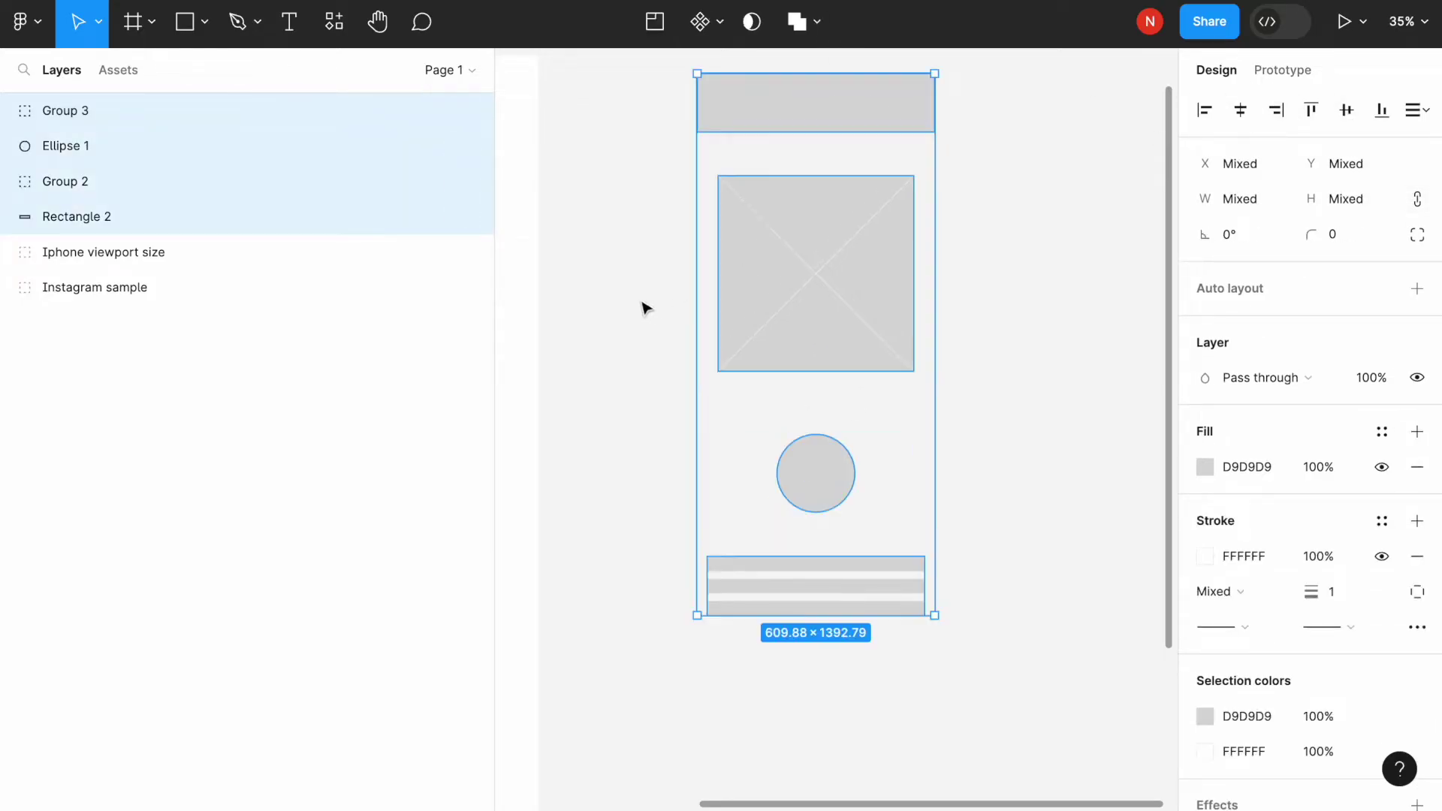
{"action": "left_click", "coordinate": [644, 309]}
Draw a tall grey Rectangle 7 on the empty canvas right of the sample phones
{"action": "scroll", "coordinate": [646, 309], "scroll_direction": "down", "scroll_amount": 5}
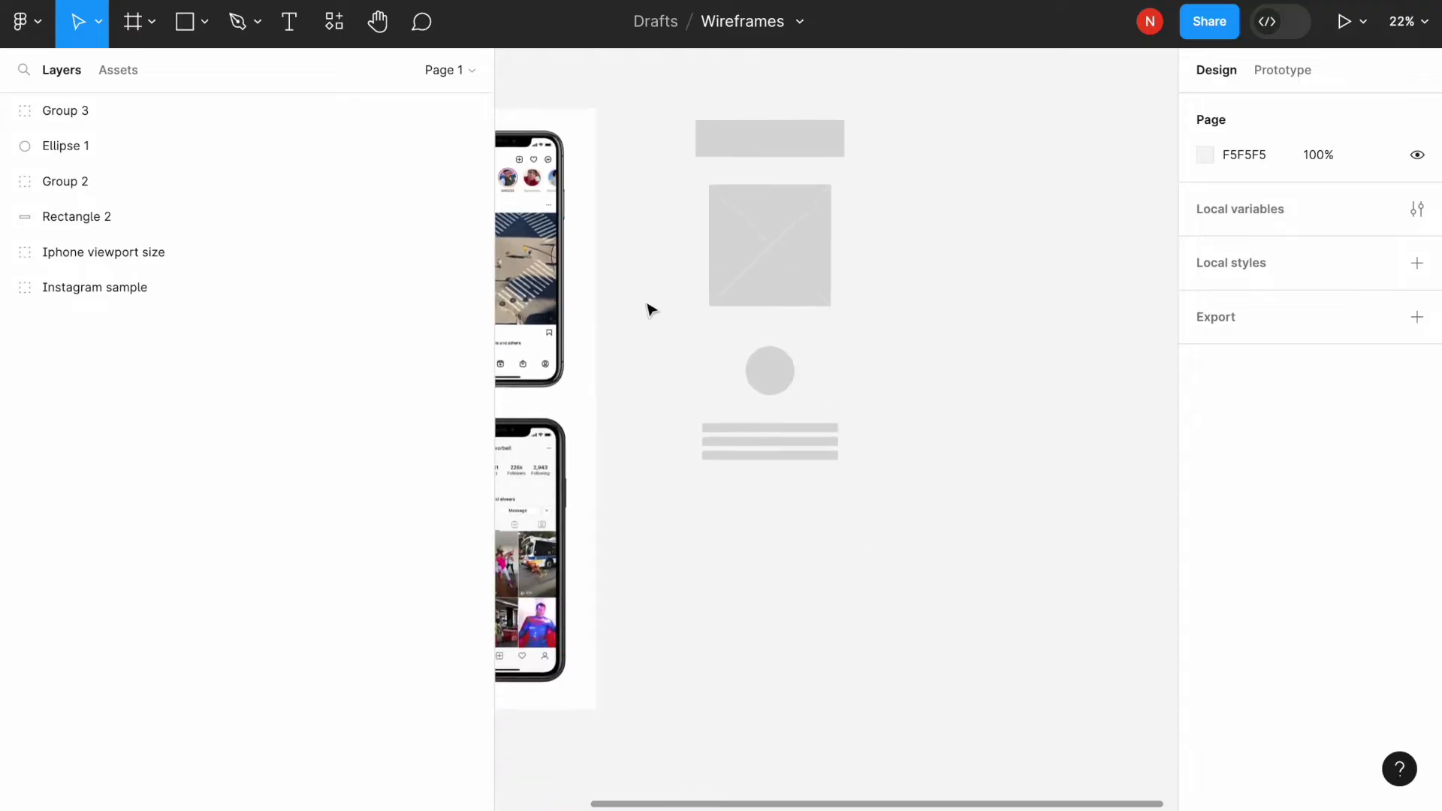
{"action": "scroll", "coordinate": [676, 213], "scroll_direction": "up", "scroll_amount": 3}
{"action": "left_click_drag", "start_coordinate": [660, 158], "coordinate": [823, 539]}
{"action": "left_click_drag", "start_coordinate": [796, 413], "coordinate": [1084, 363]}
{"action": "left_click", "coordinate": [601, 285]}
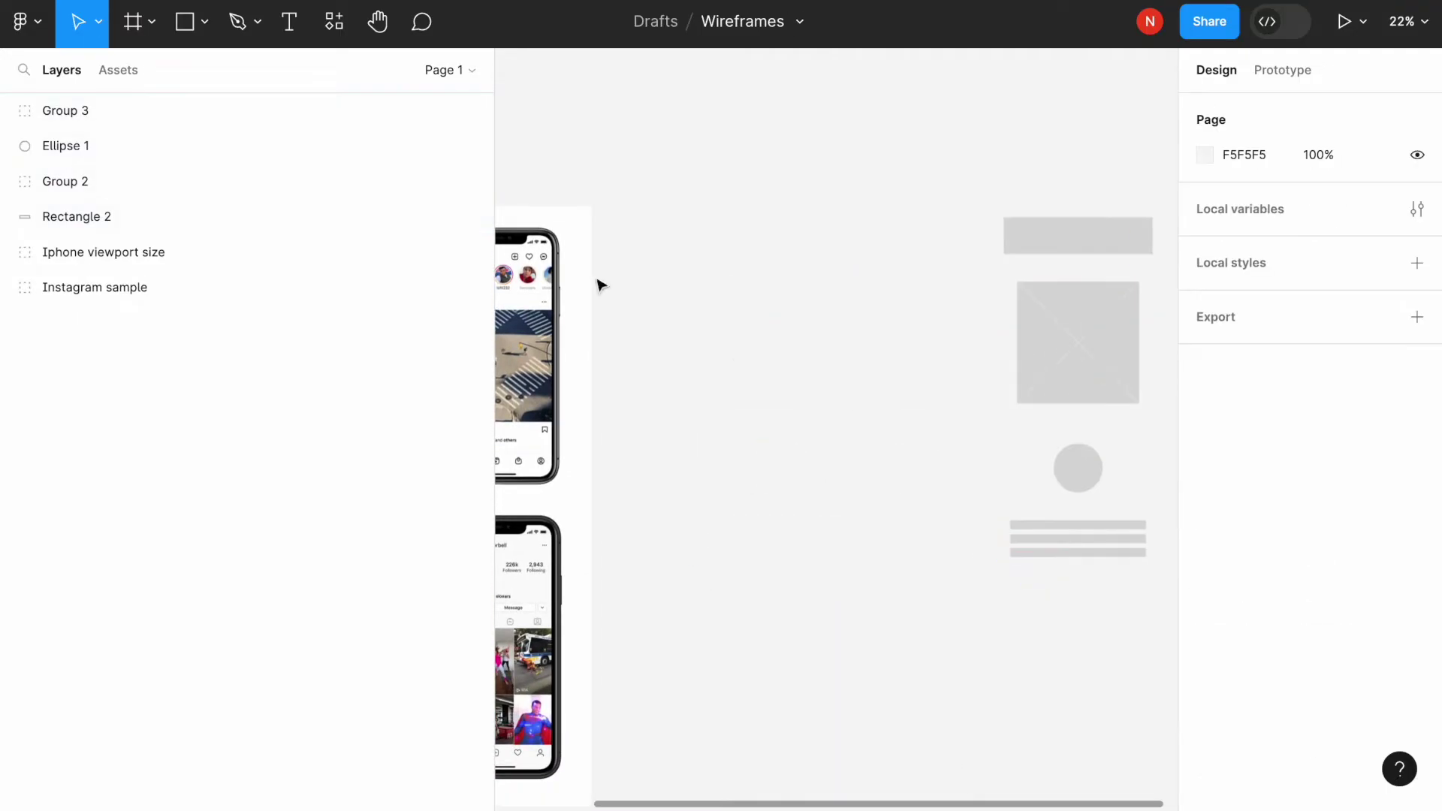
{"action": "left_click", "coordinate": [204, 22]}
{"action": "left_click", "coordinate": [202, 75]}
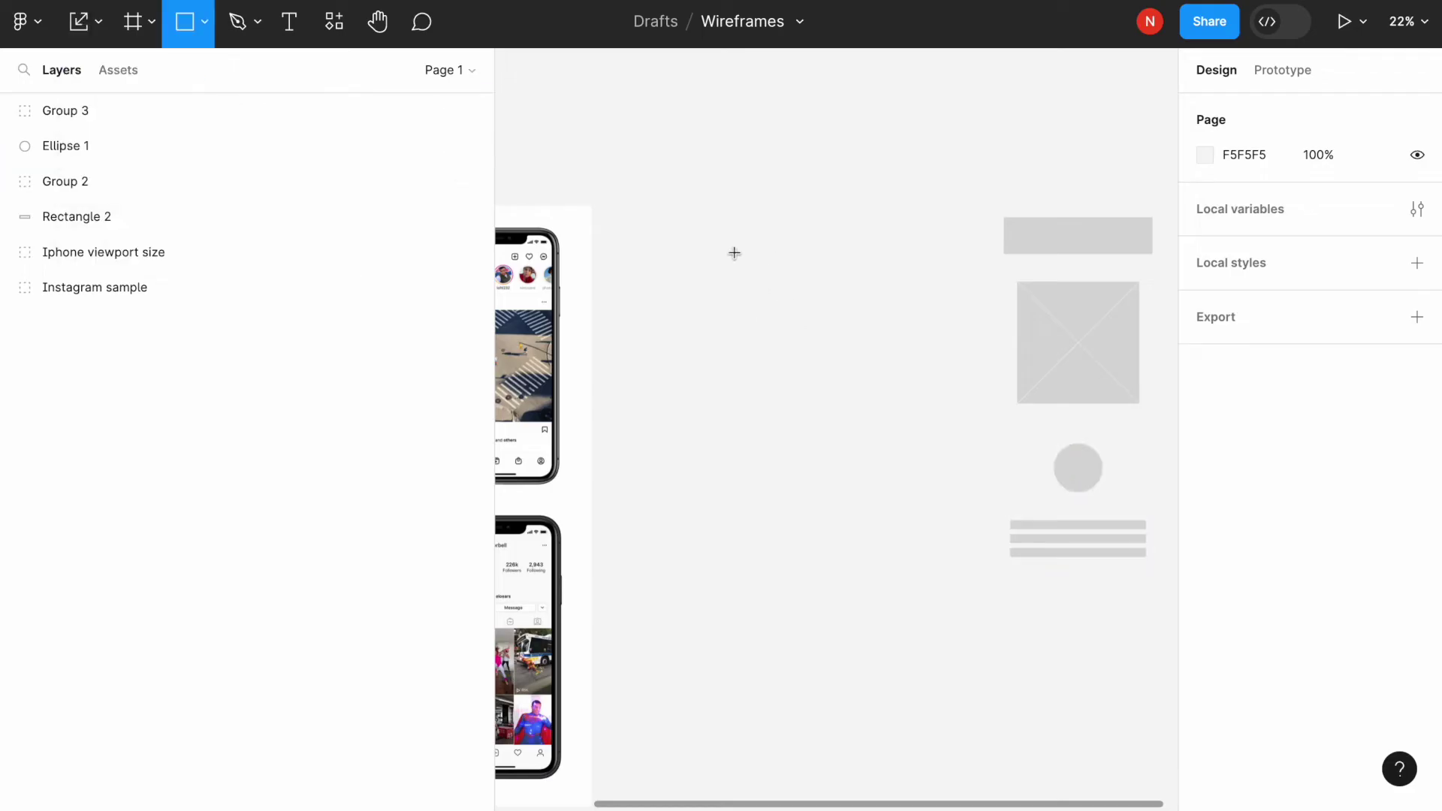
{"action": "mouse_move", "coordinate": [665, 217]}
{"action": "left_mouse_down"}
{"action": "mouse_move", "coordinate": [886, 492]}
{"action": "mouse_move", "coordinate": [849, 518]}
{"action": "mouse_move", "coordinate": [841, 507]}
{"action": "left_mouse_up"}
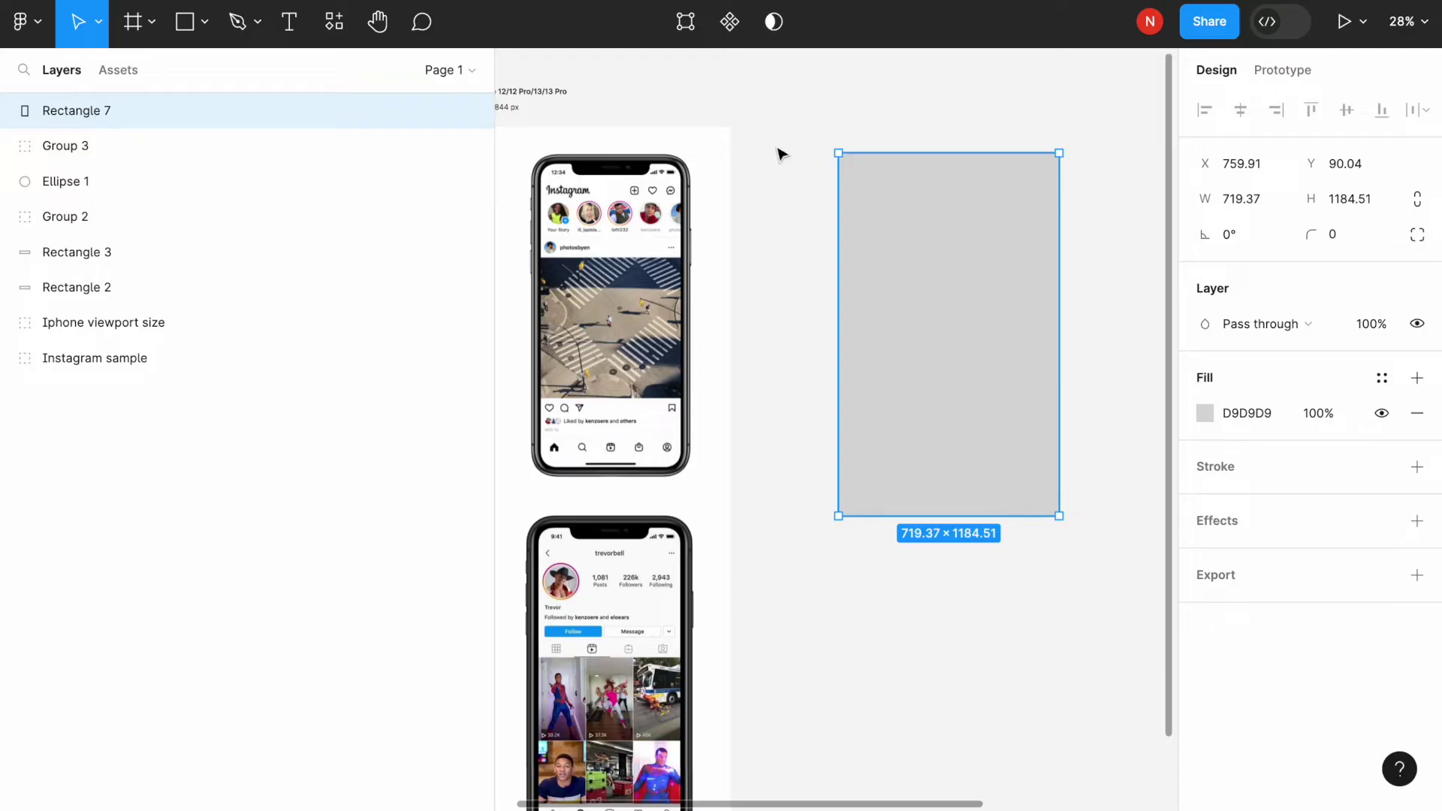
{"action": "scroll", "coordinate": [781, 154], "scroll_direction": "up", "scroll_amount": 2}
{"action": "scroll", "coordinate": [781, 154], "scroll_direction": "left", "scroll_amount": 3}
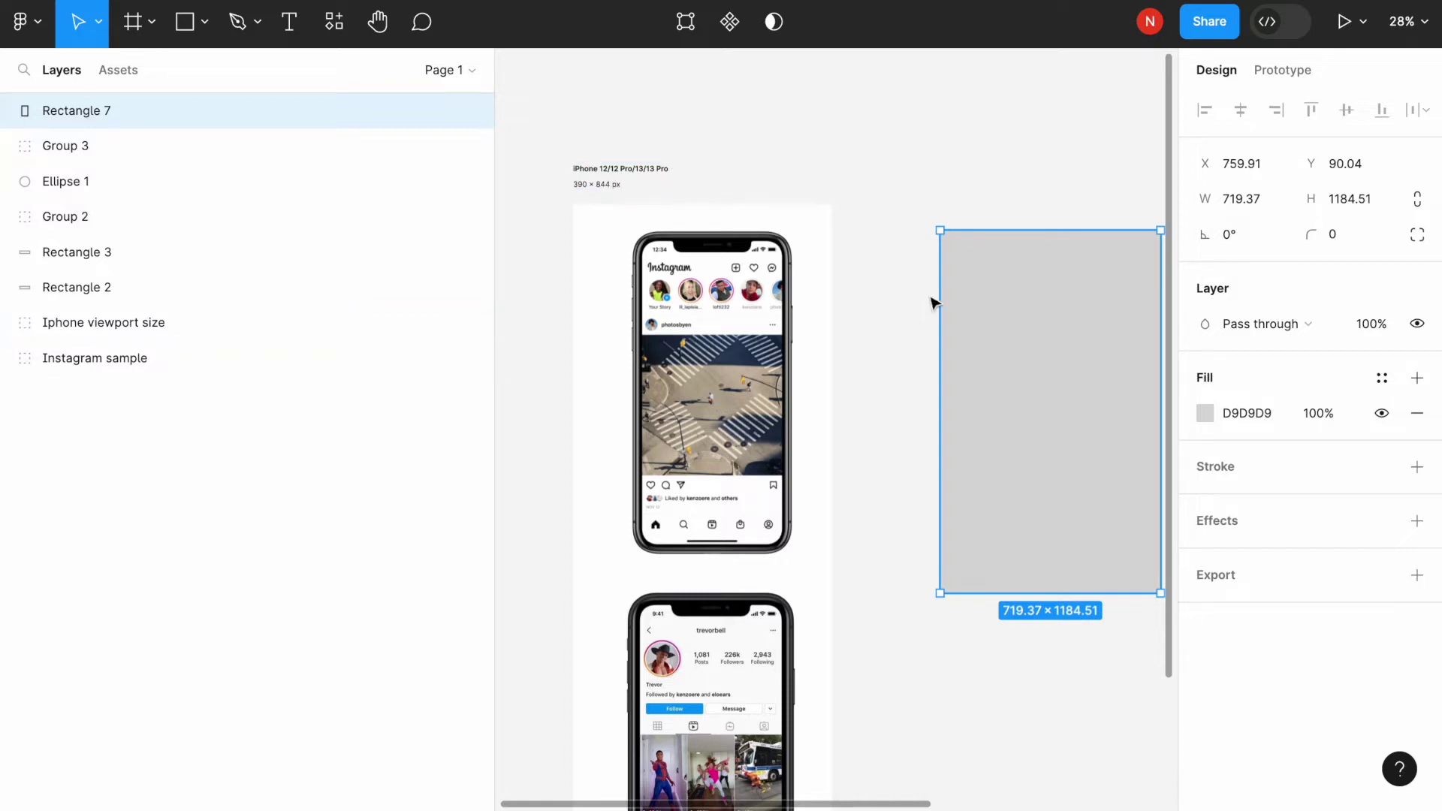
{"action": "scroll", "coordinate": [933, 305], "scroll_direction": "right", "scroll_amount": 2}
Make the rectangle 390×844 with corner radius 40 and a pure white fill
{"action": "left_click", "coordinate": [1257, 200]}
{"action": "type", "text": "390"}
{"action": "key", "text": "Tab"}
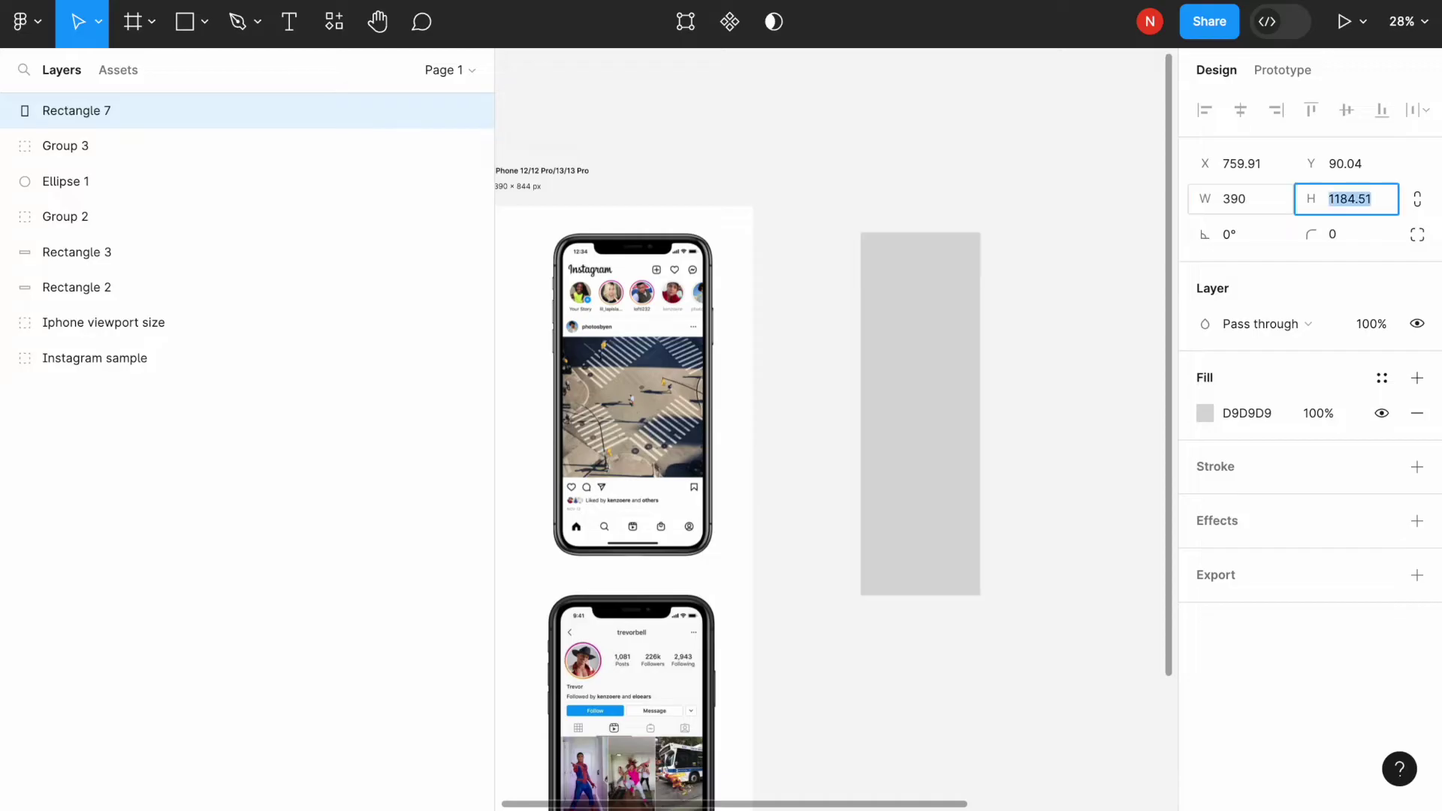
{"action": "type", "text": "844"}
{"action": "key", "text": "Return"}
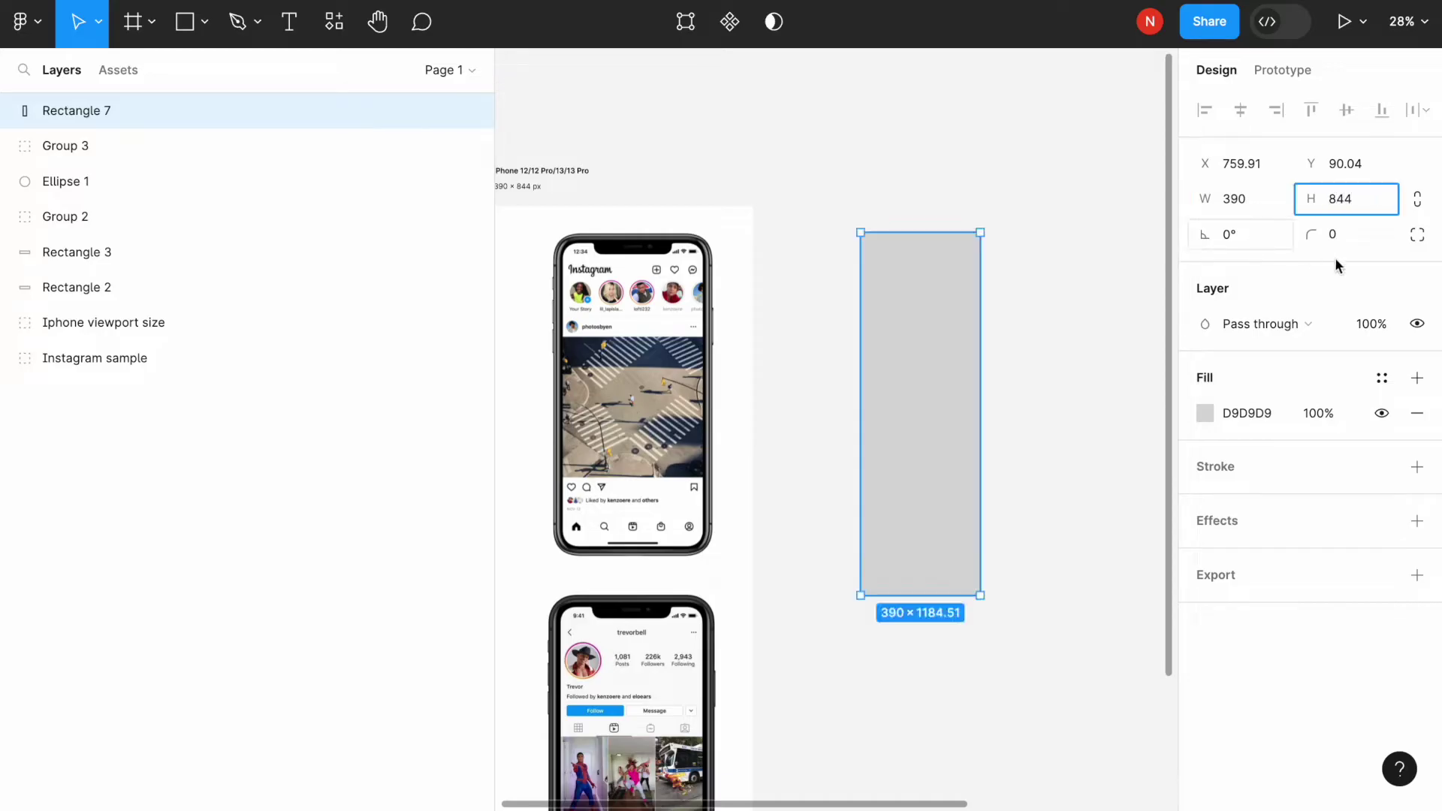
{"action": "left_click", "coordinate": [1365, 236]}
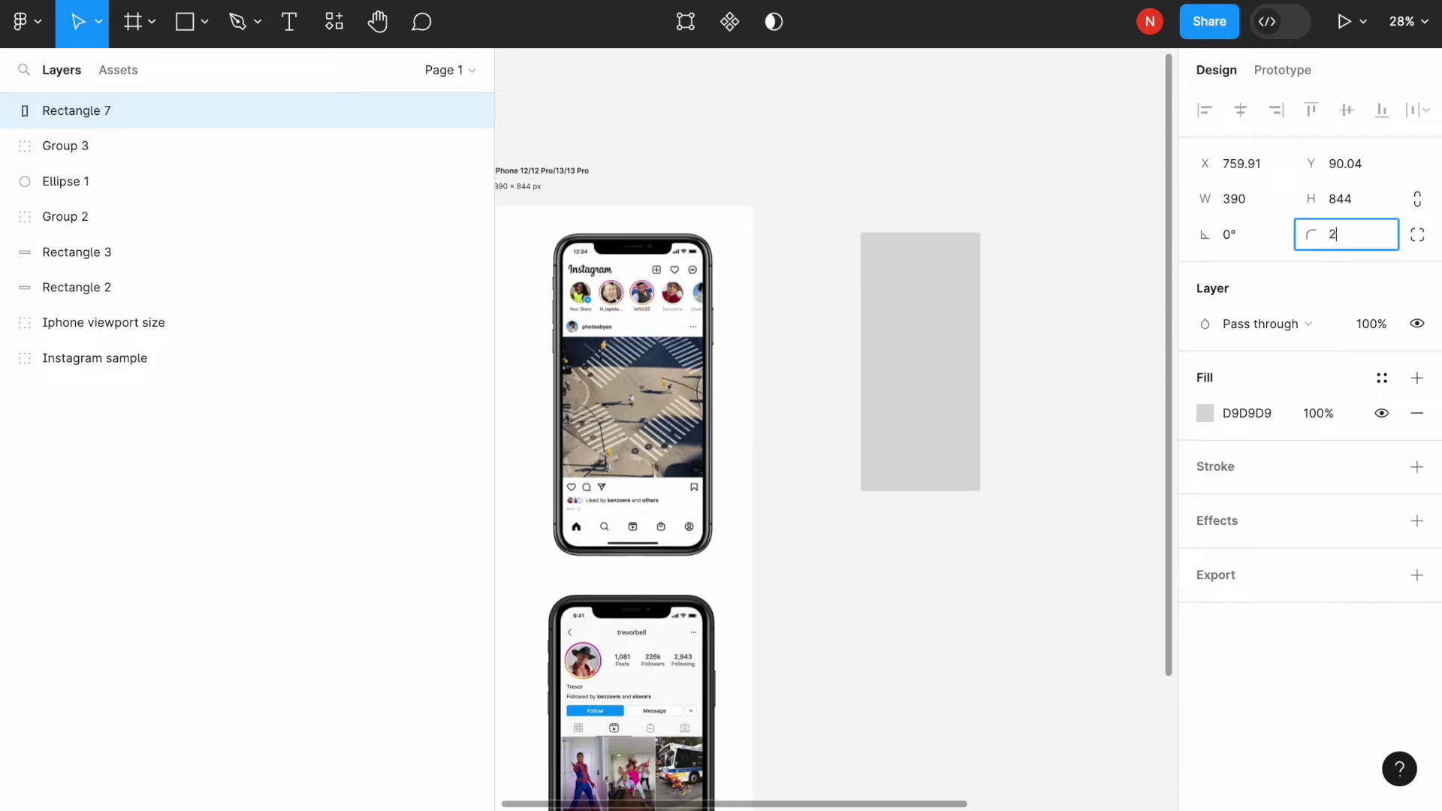
{"action": "key", "text": "BackSpace"}
{"action": "type", "text": "40"}
{"action": "key", "text": "Return"}
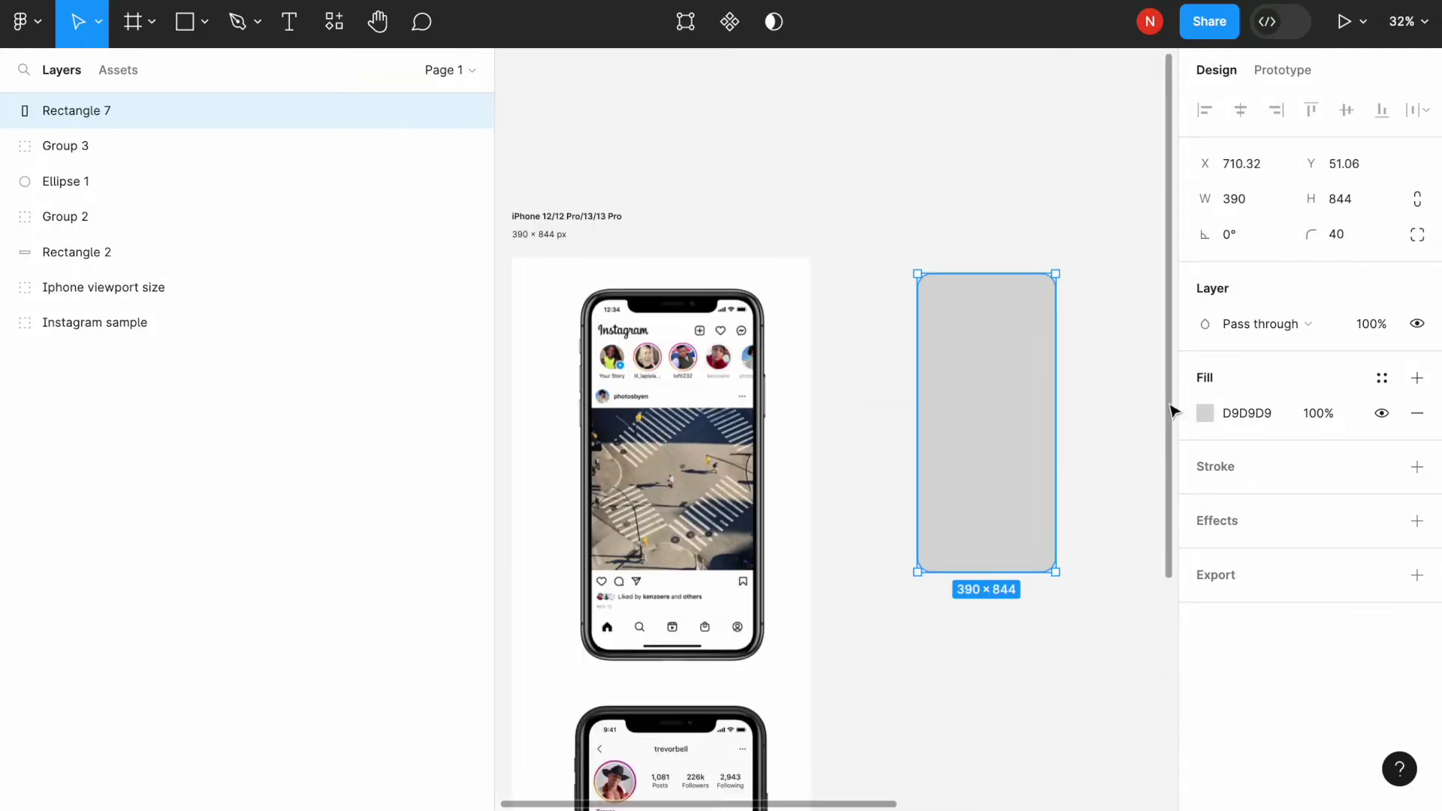
{"action": "left_click", "coordinate": [1204, 413]}
{"action": "left_click_drag", "start_coordinate": [955, 331], "coordinate": [817, 151]}
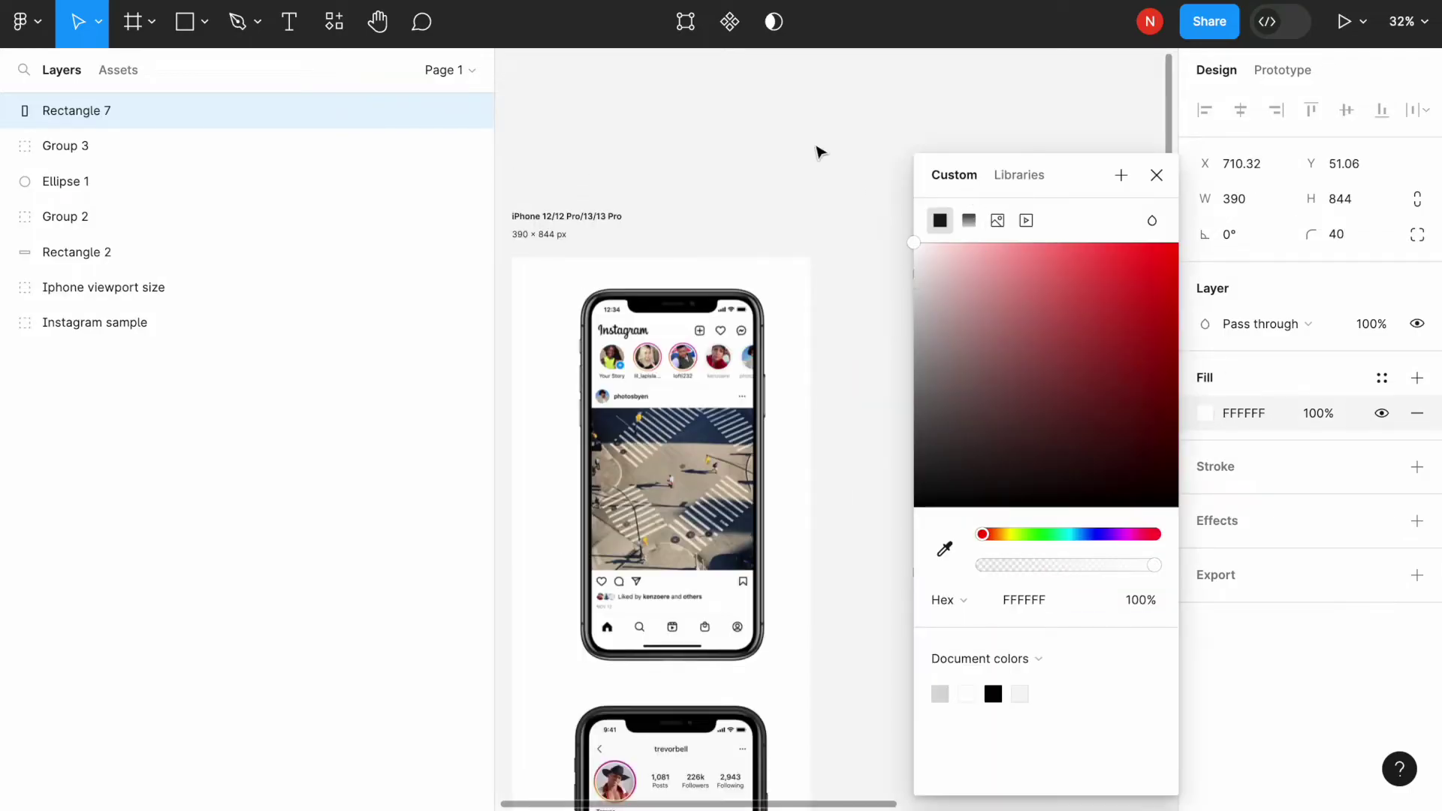
{"action": "left_click", "coordinate": [817, 151]}
Convert the rectangle into a frame named 'Home screen'
{"action": "scroll", "coordinate": [934, 367], "scroll_direction": "right", "scroll_amount": 2}
{"action": "right_click", "coordinate": [925, 363]}
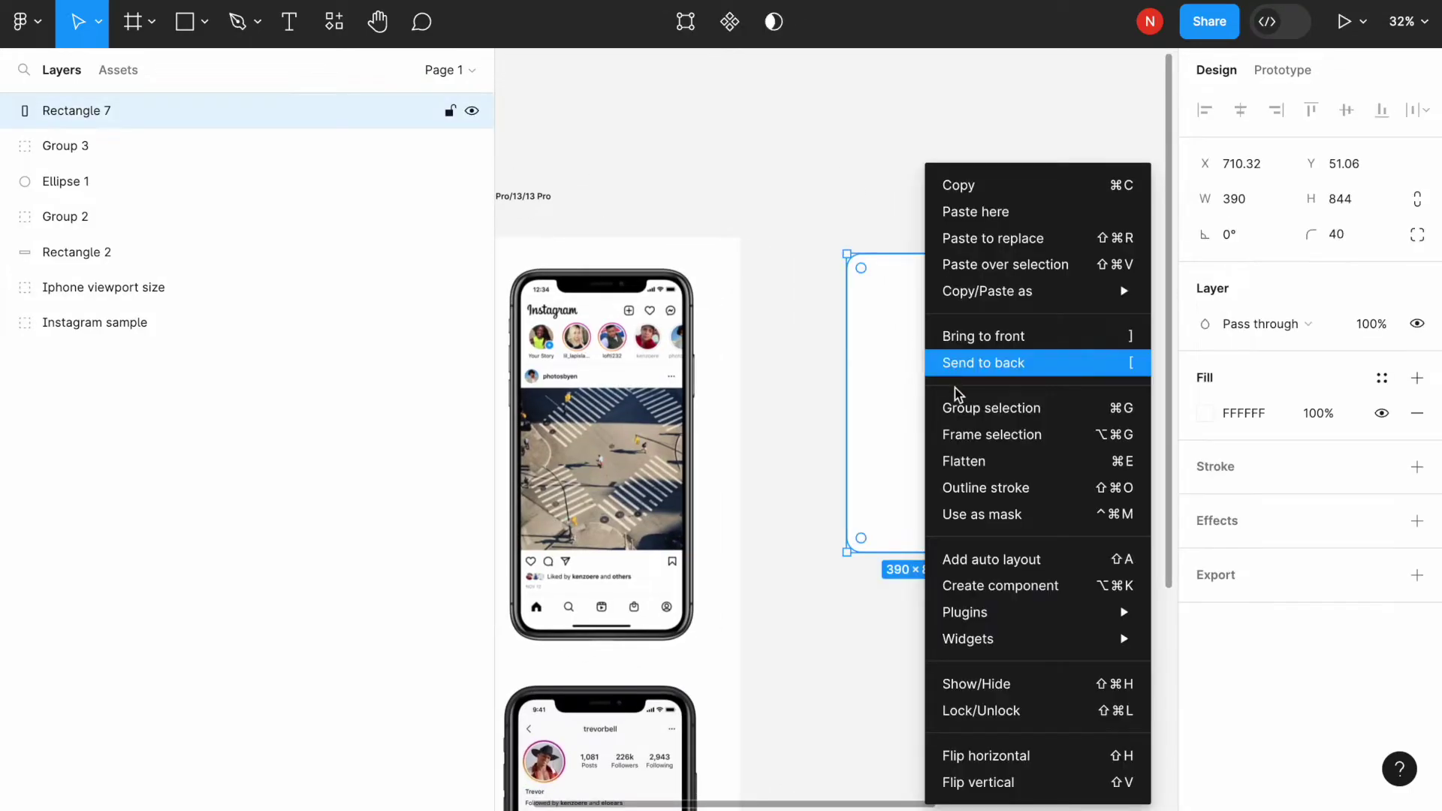
{"action": "left_click", "coordinate": [1027, 439]}
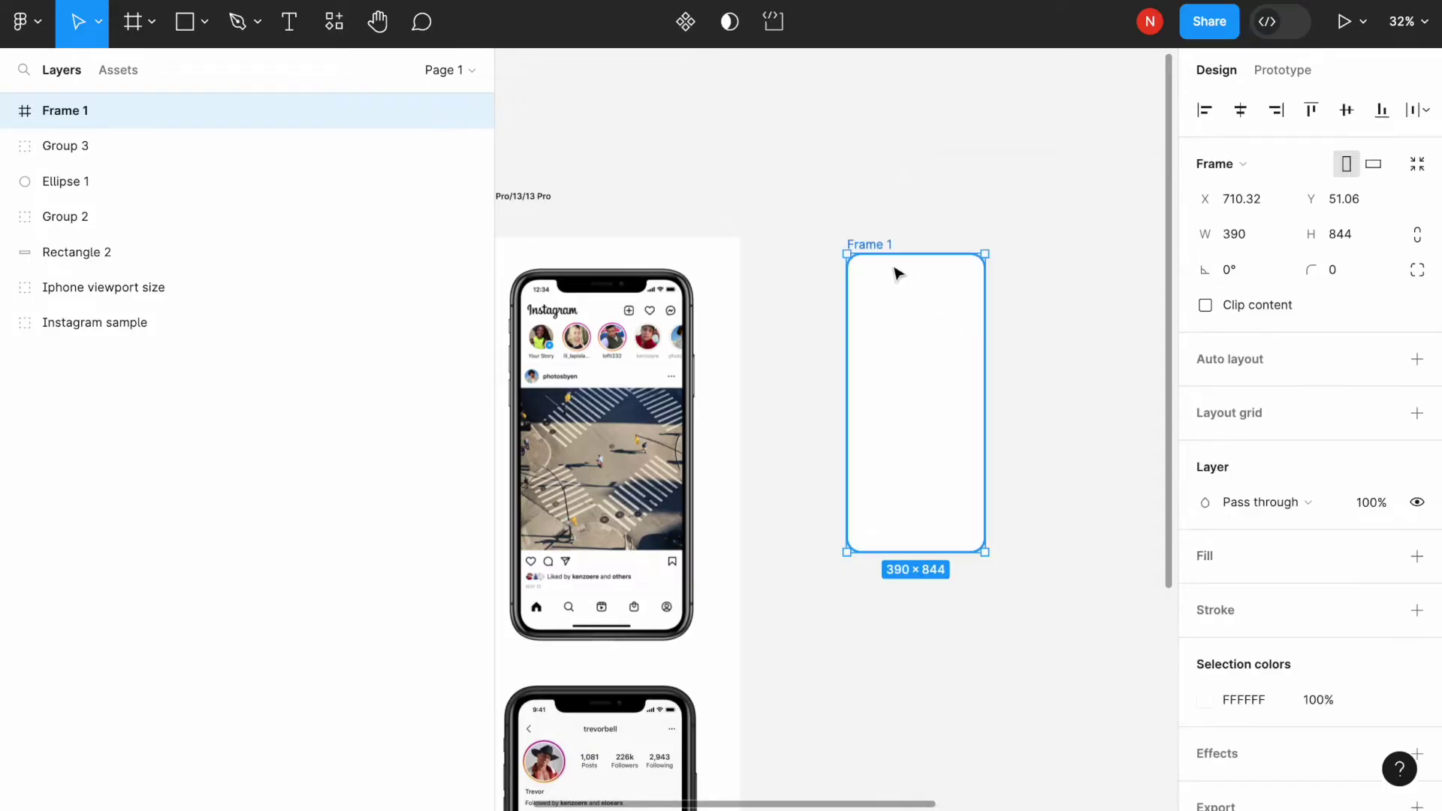
{"action": "double_click", "coordinate": [864, 245]}
{"action": "type", "text": "Home screen"}
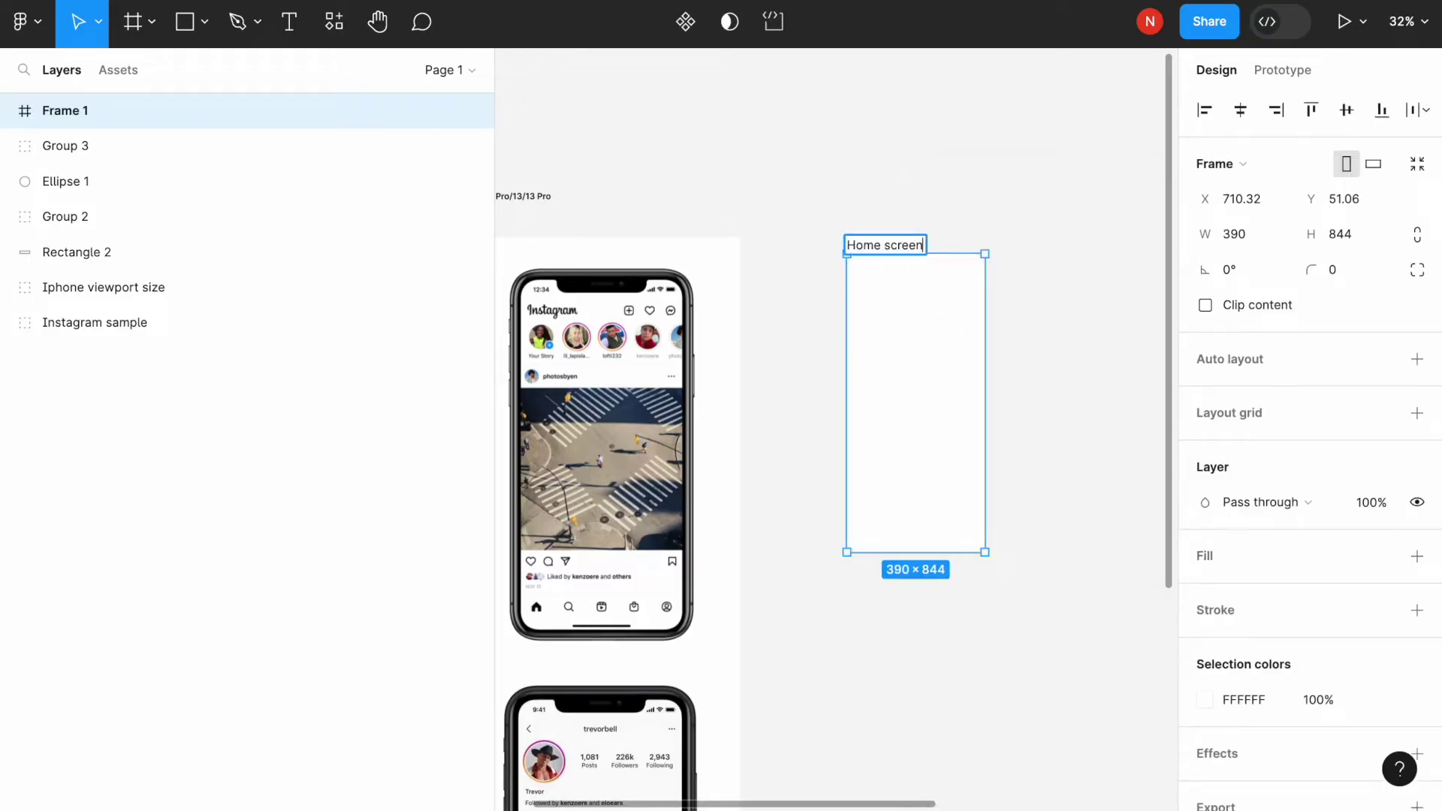
{"action": "key", "text": "Return"}
{"action": "left_click", "coordinate": [784, 288]}
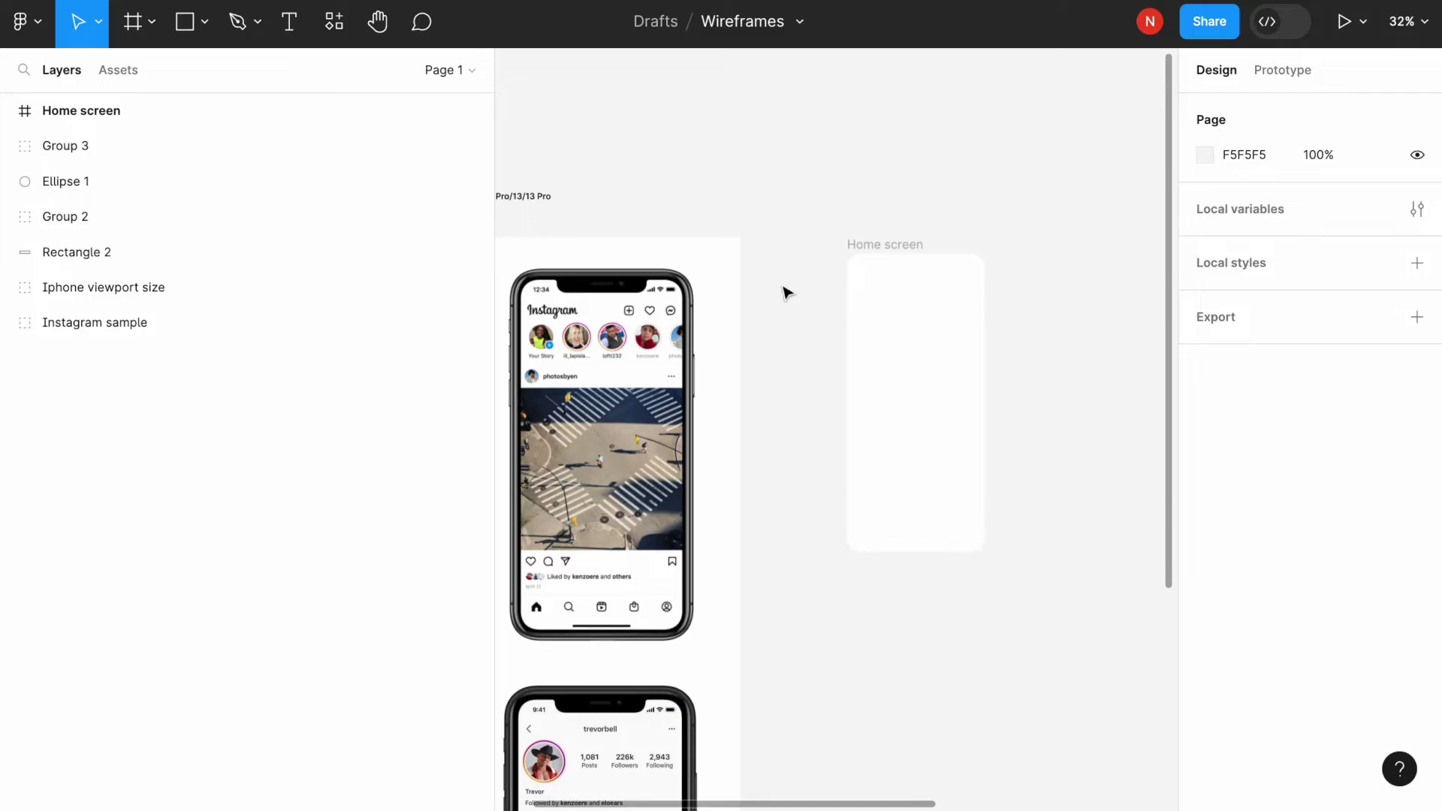
Return to the wireframe pieces and select the placeholder circle
{"action": "scroll", "coordinate": [786, 291], "scroll_direction": "down", "scroll_amount": 3}
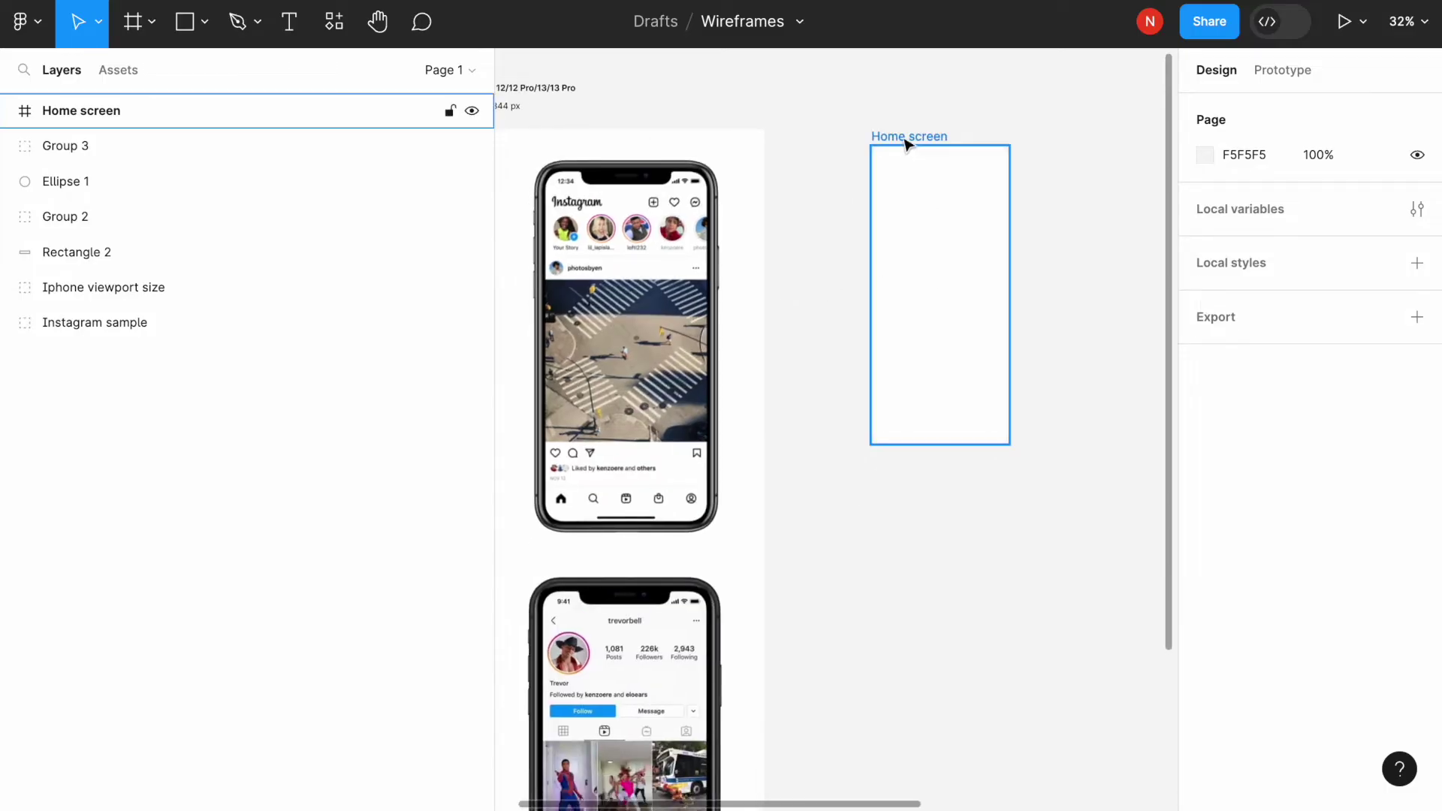
{"action": "left_click_drag", "start_coordinate": [904, 142], "coordinate": [906, 220]}
{"action": "left_click", "coordinate": [940, 129]}
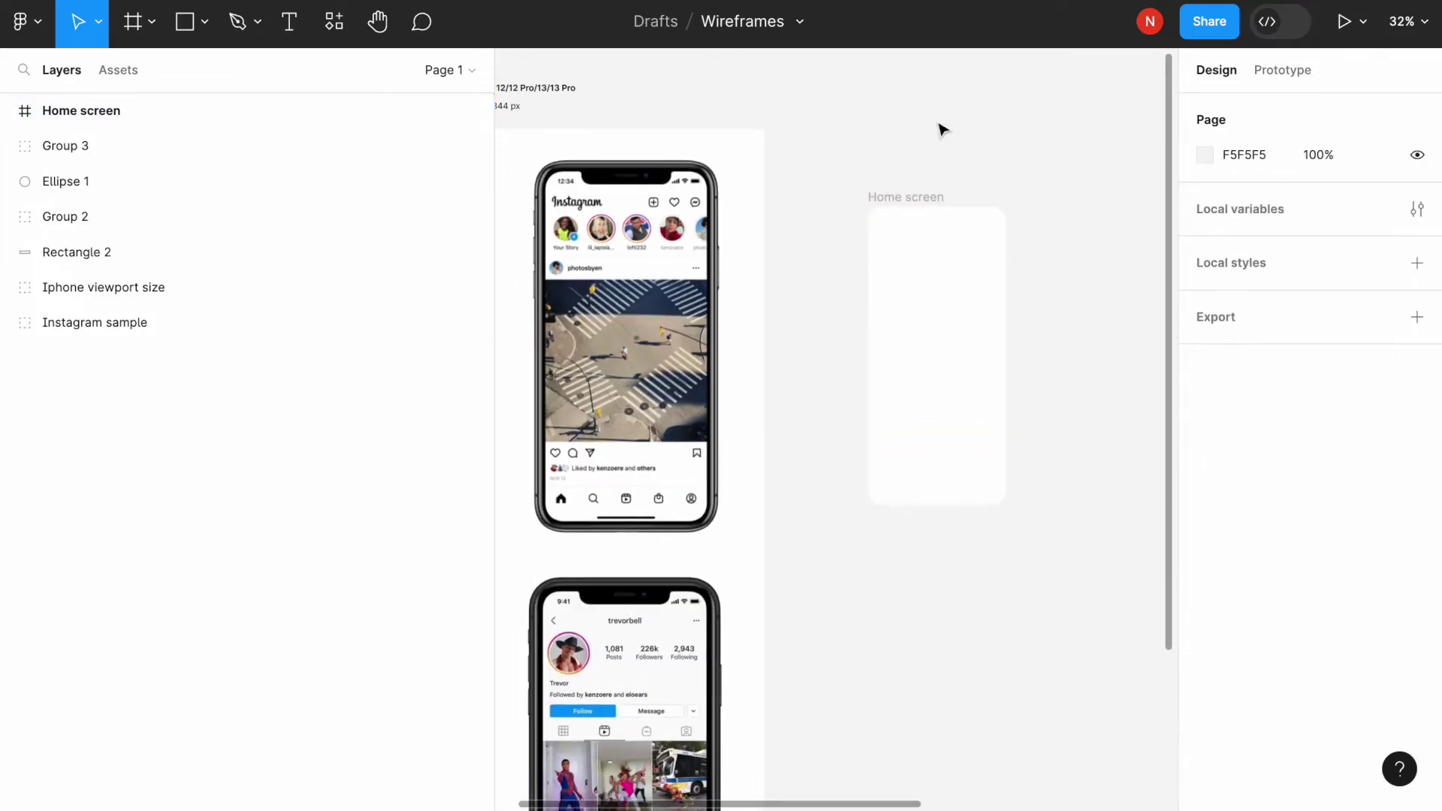
{"action": "scroll", "coordinate": [942, 129], "scroll_direction": "right", "scroll_amount": 1}
{"action": "scroll", "coordinate": [942, 130], "scroll_direction": "up", "scroll_amount": 1}
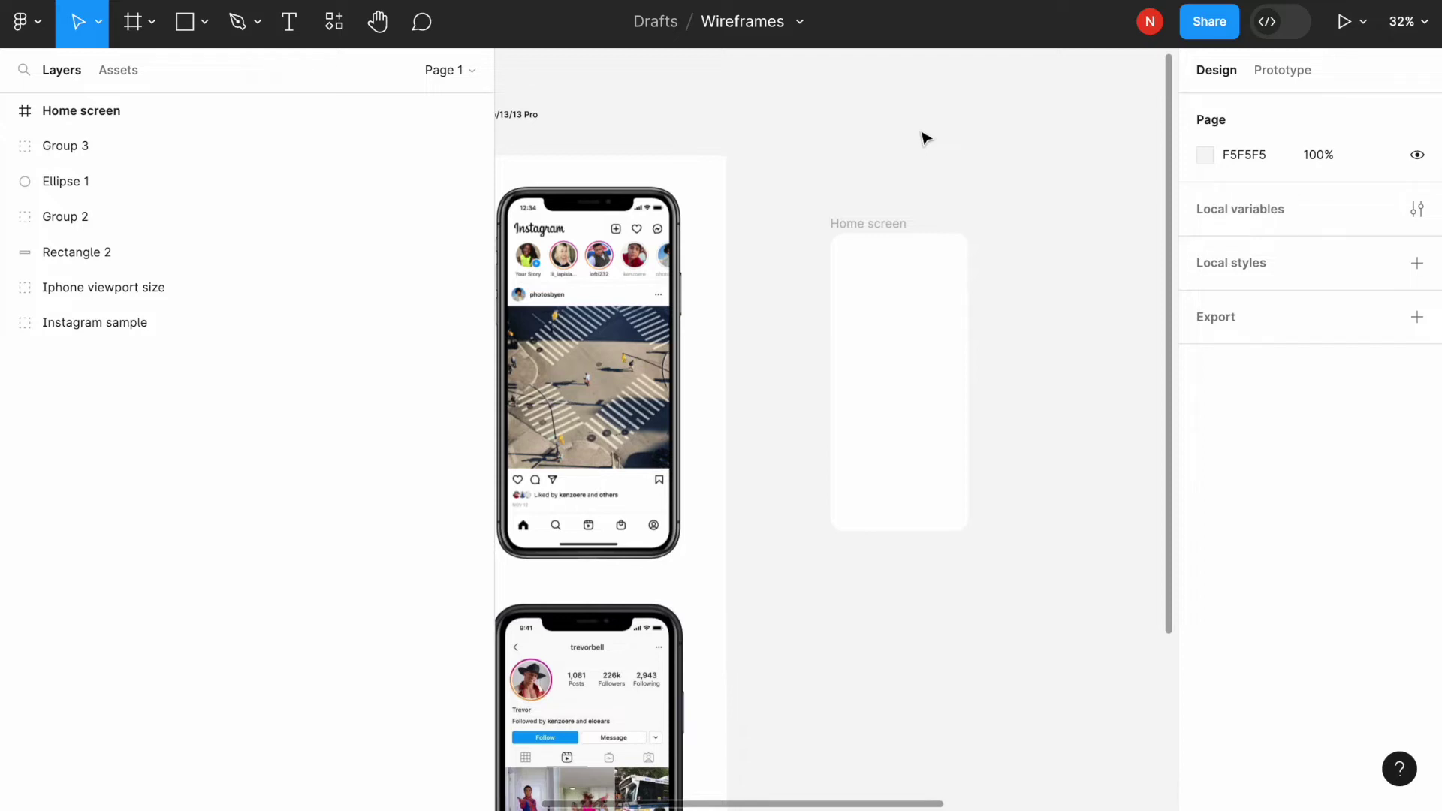
{"action": "scroll", "coordinate": [925, 139], "scroll_direction": "up", "scroll_amount": 1}
{"action": "scroll", "coordinate": [925, 138], "scroll_direction": "left", "scroll_amount": 1}
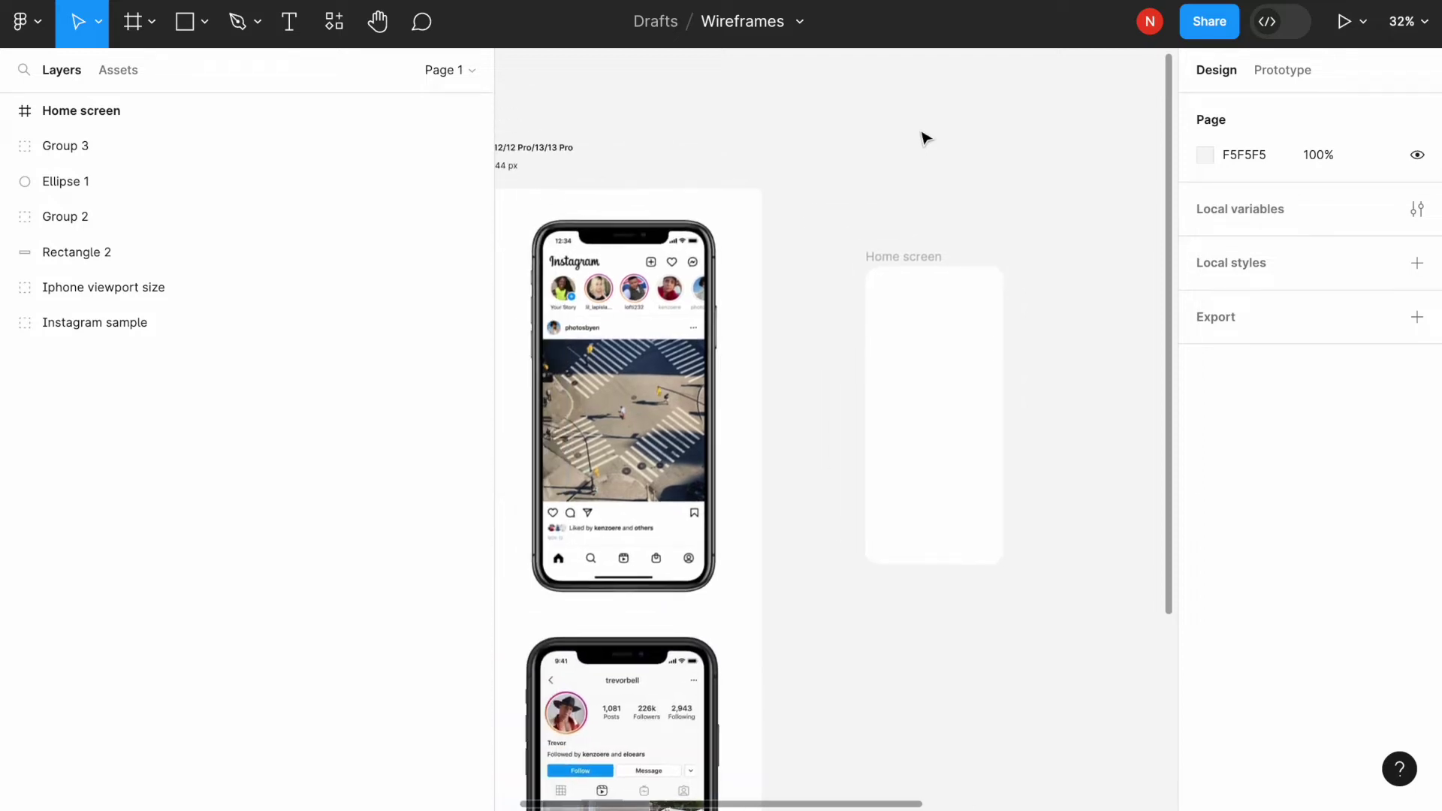
{"action": "scroll", "coordinate": [926, 138], "scroll_direction": "down", "scroll_amount": 1}
{"action": "scroll", "coordinate": [923, 137], "scroll_direction": "right", "scroll_amount": 5}
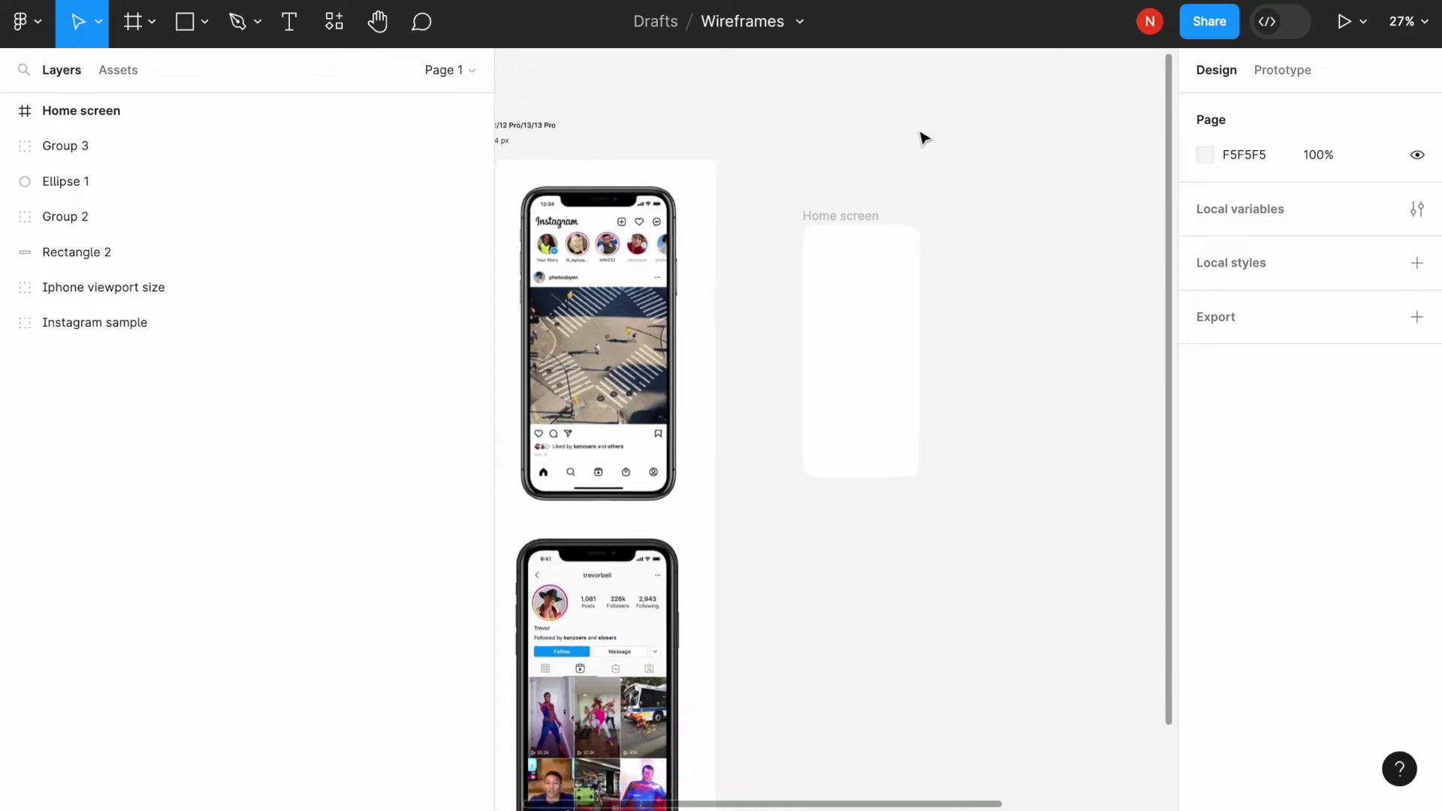
{"action": "scroll", "coordinate": [1017, 419], "scroll_direction": "right", "scroll_amount": 3}
{"action": "left_click_drag", "start_coordinate": [1081, 460], "coordinate": [854, 340]}
{"action": "key", "text": "ctrl+z"}
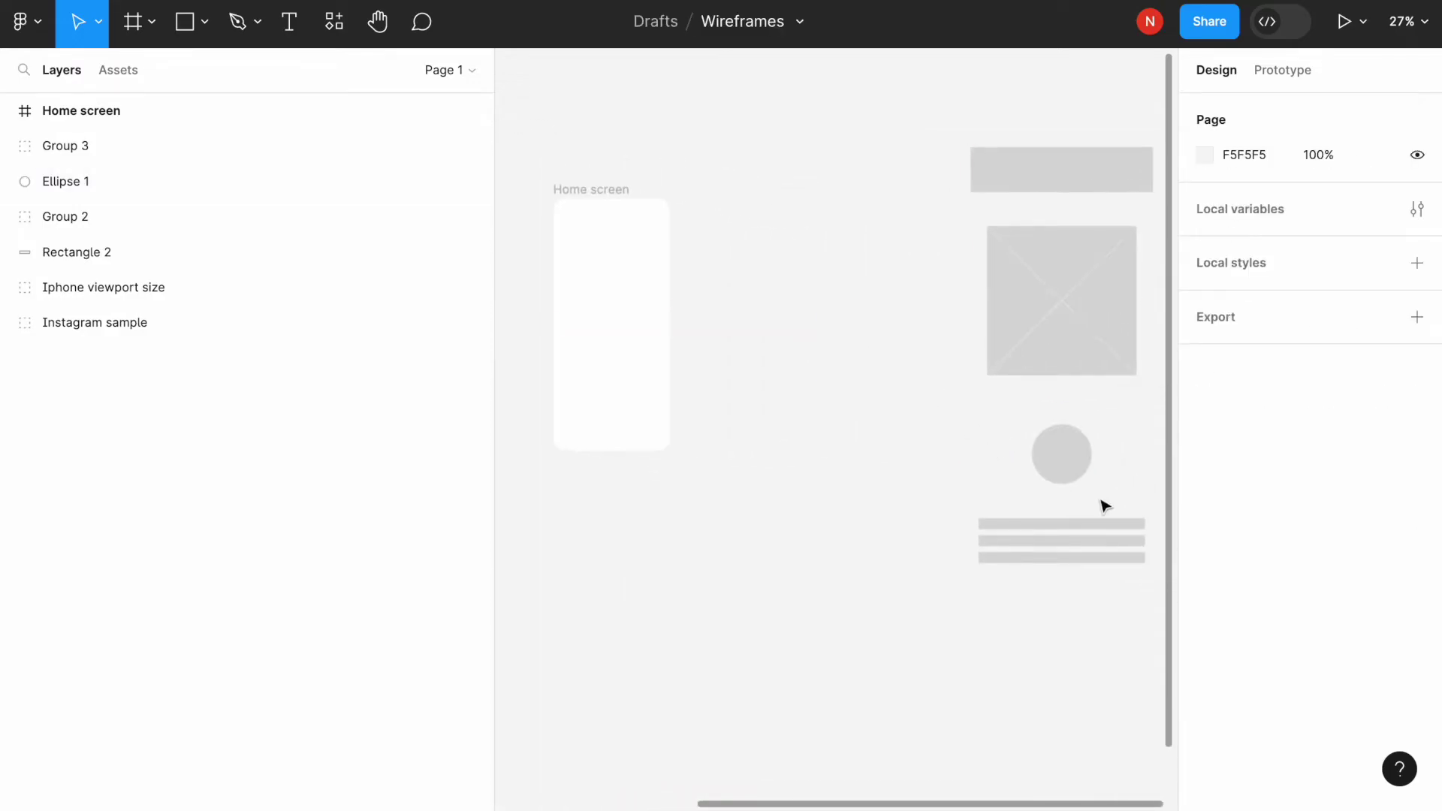
{"action": "left_click", "coordinate": [1081, 473]}
Paste a copy of the circle inside the Home screen frame
{"action": "scroll", "coordinate": [808, 330], "scroll_direction": "left", "scroll_amount": 1}
{"action": "scroll", "coordinate": [807, 331], "scroll_direction": "up", "scroll_amount": 1}
{"action": "scroll", "coordinate": [807, 331], "scroll_direction": "left", "scroll_amount": 2}
{"action": "scroll", "coordinate": [743, 273], "scroll_direction": "up", "scroll_amount": 3}
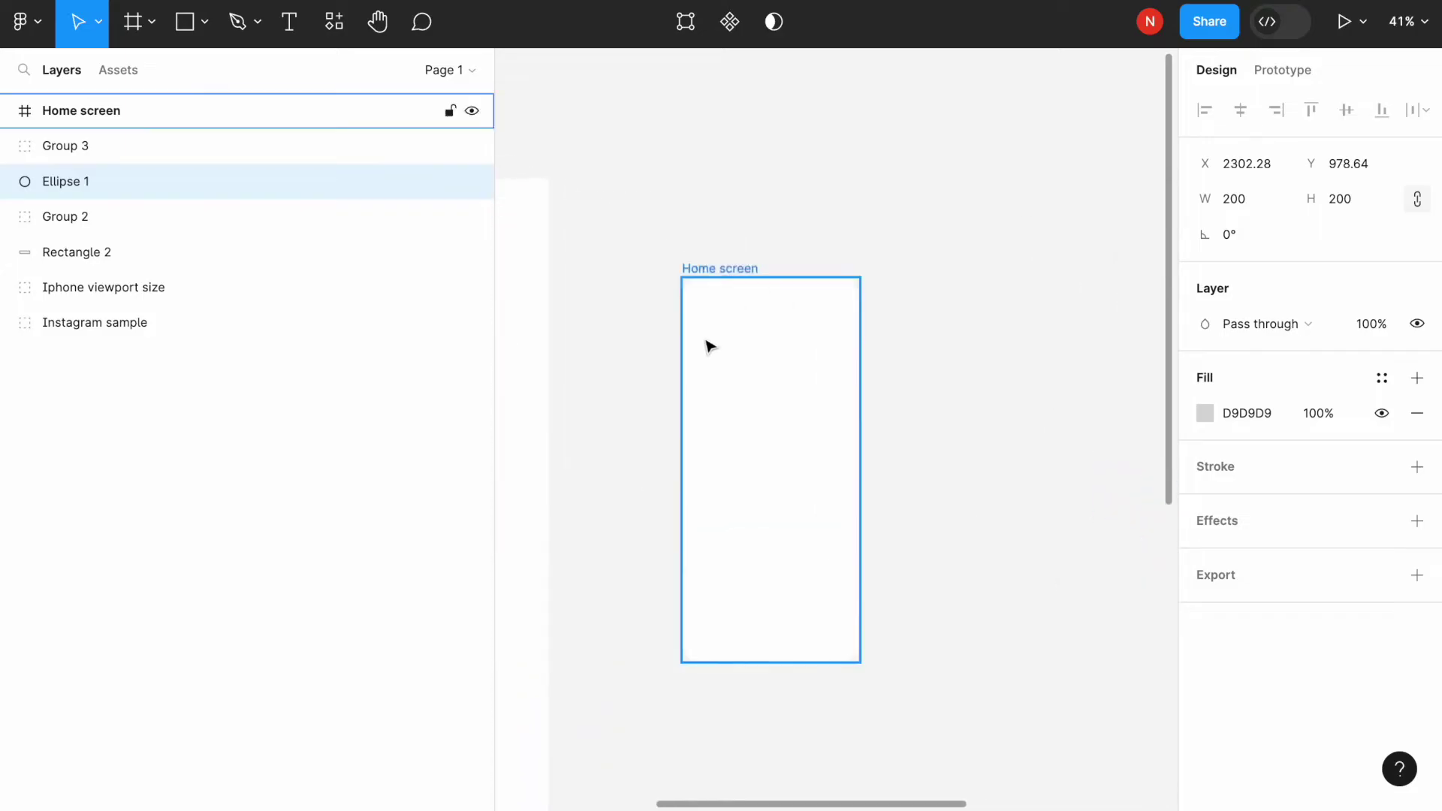
{"action": "key", "text": "ctrl+v"}
{"action": "left_click_drag", "start_coordinate": [831, 419], "coordinate": [740, 331]}
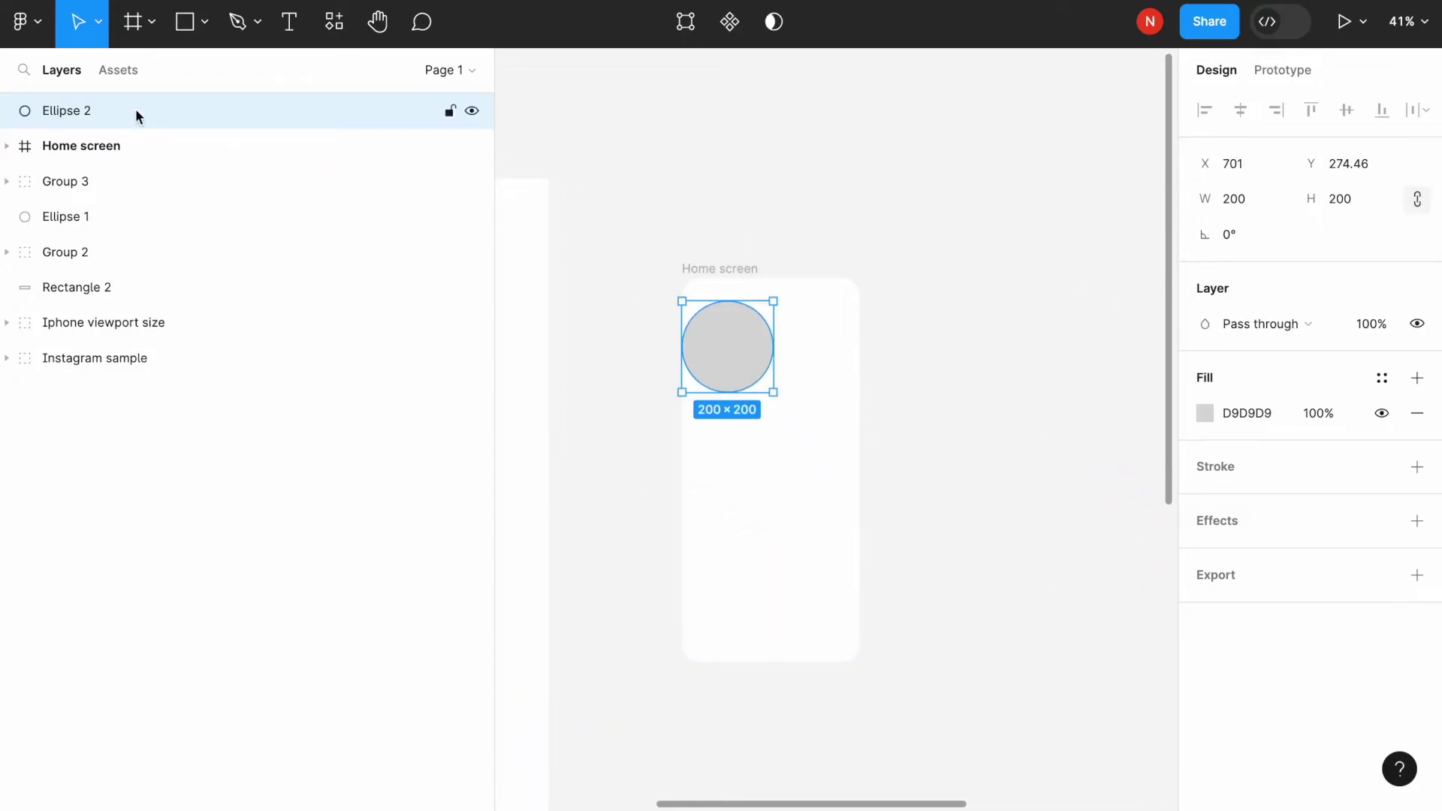
{"action": "key", "text": "Delete"}
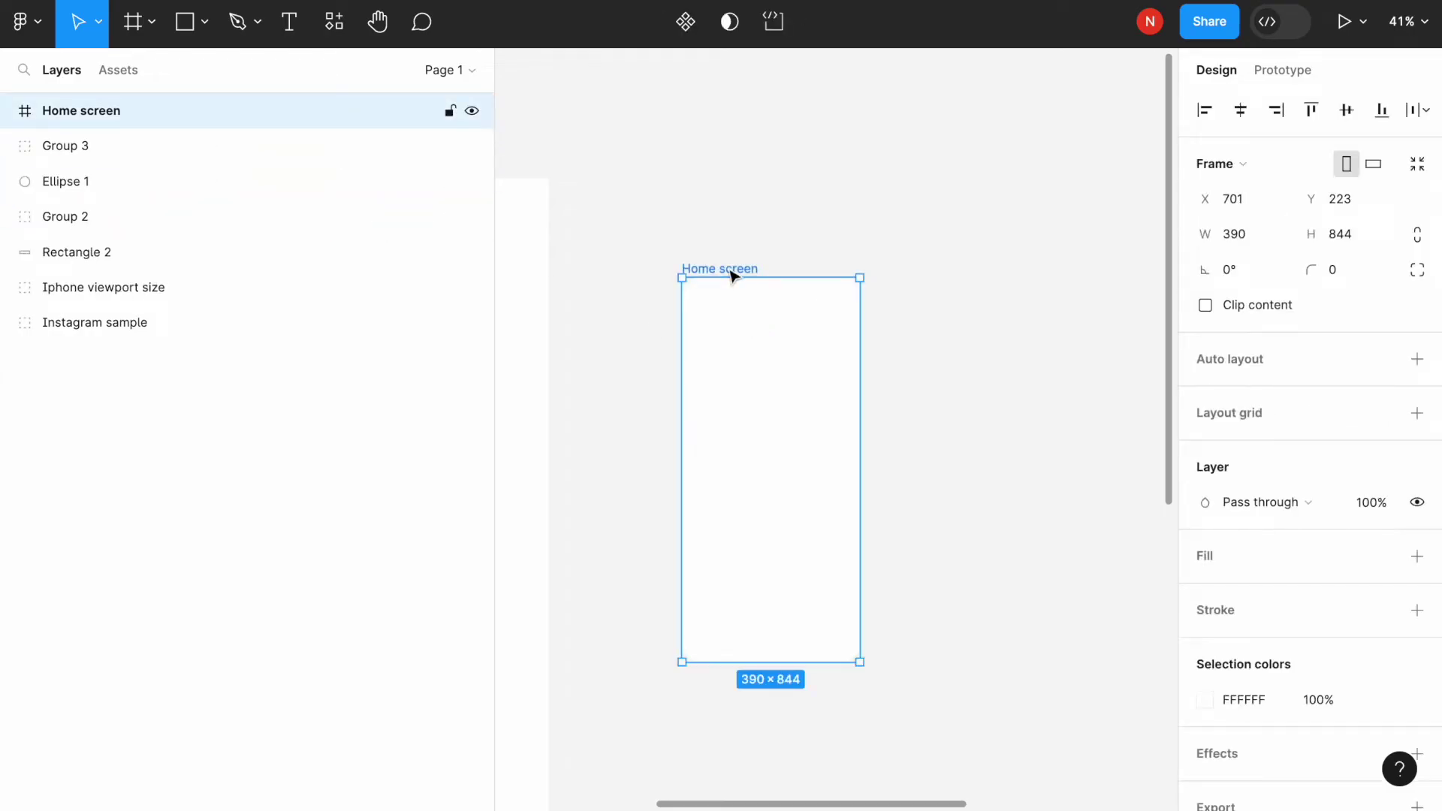
{"action": "key", "text": "ctrl+z"}
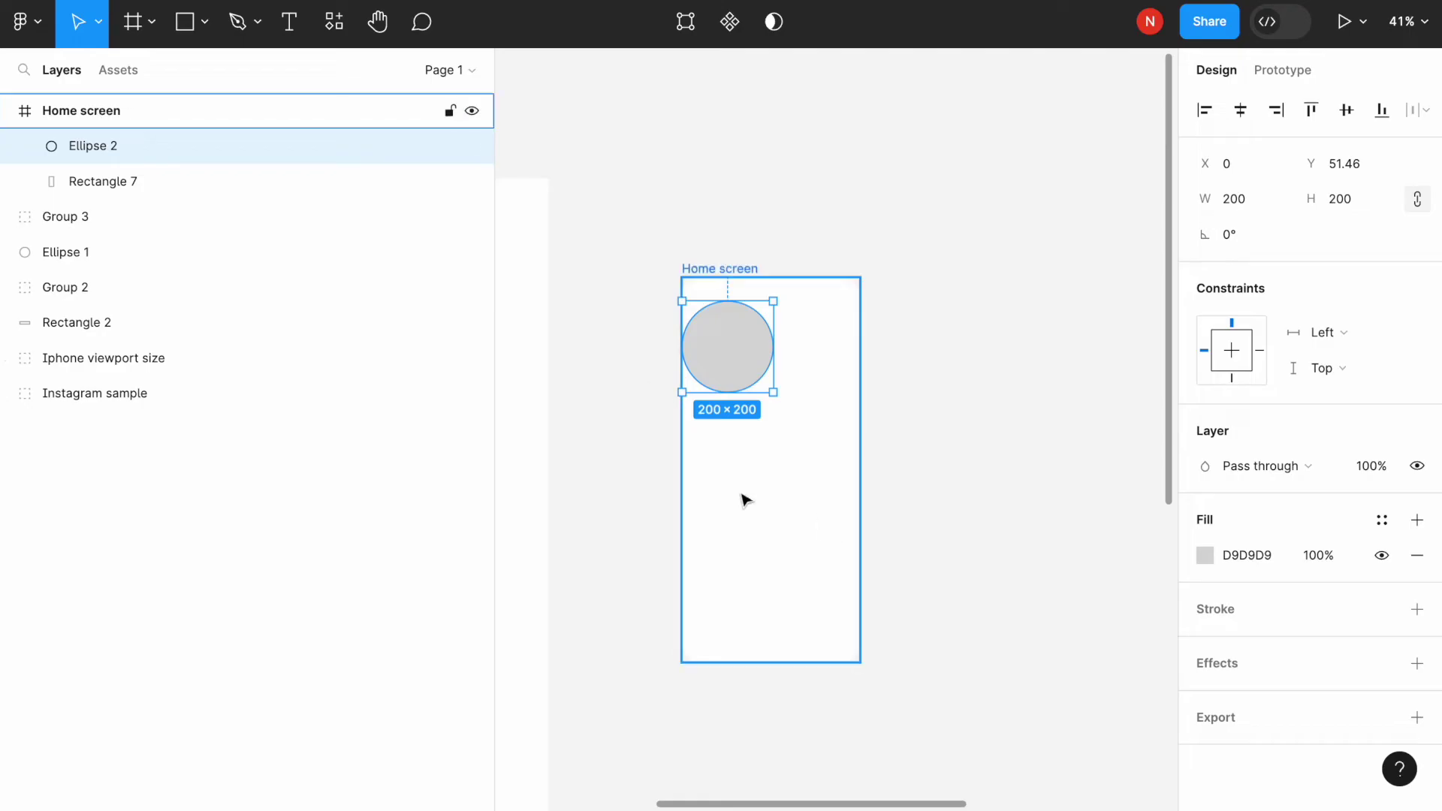
Scale the pasted circle down to 79.45×79.45 and duplicate it into a row of four
{"action": "left_click", "coordinate": [98, 21]}
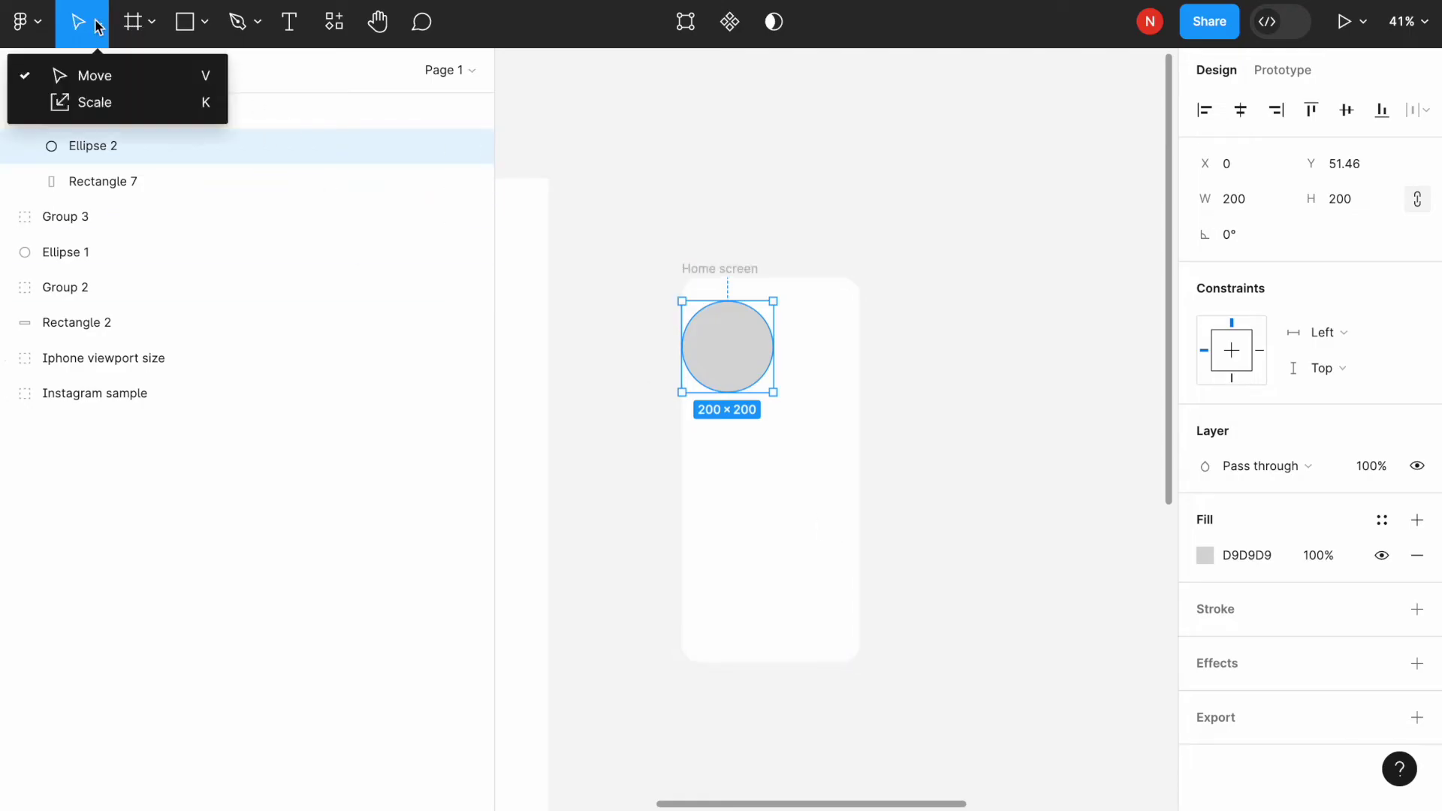
{"action": "left_click", "coordinate": [111, 103]}
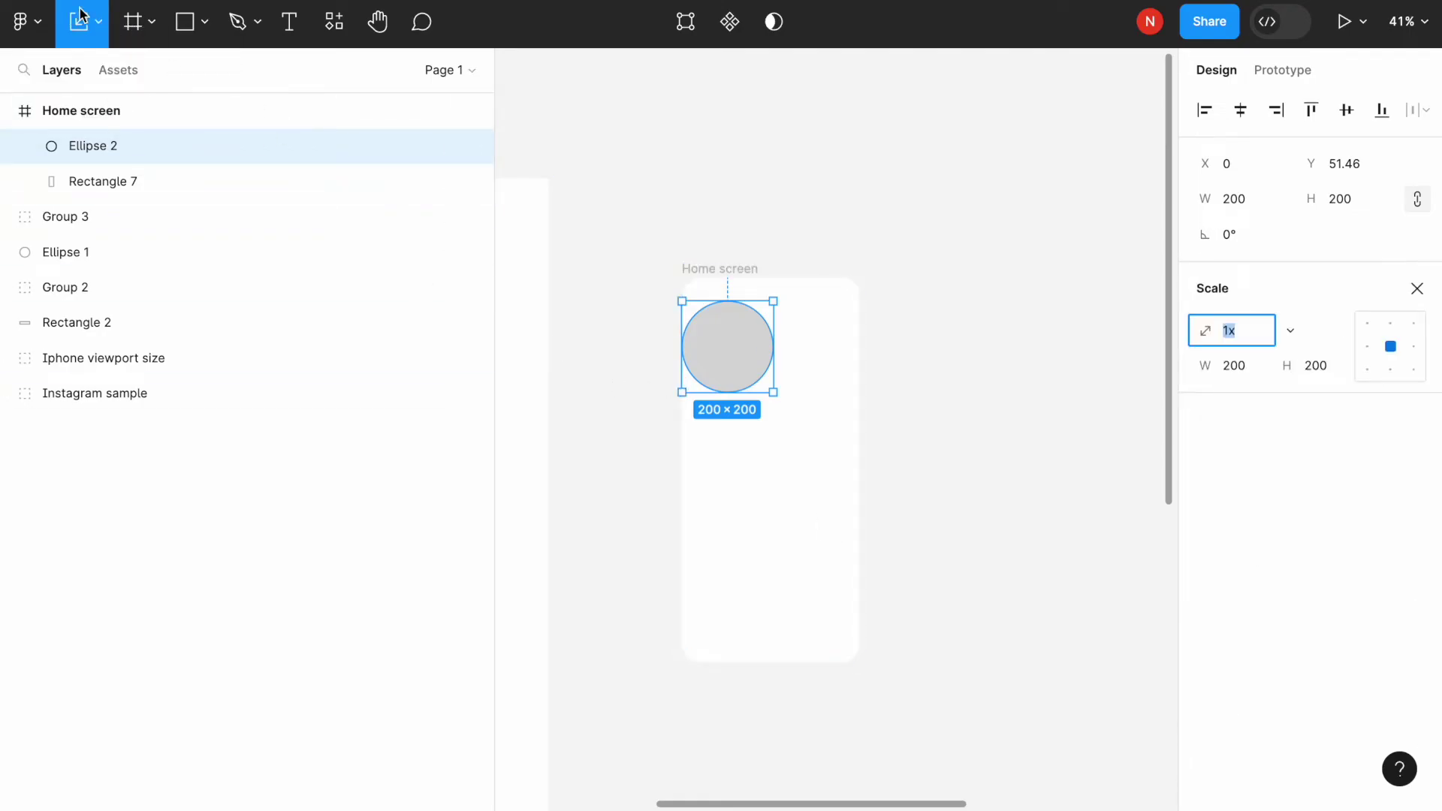
{"action": "left_click", "coordinate": [98, 29]}
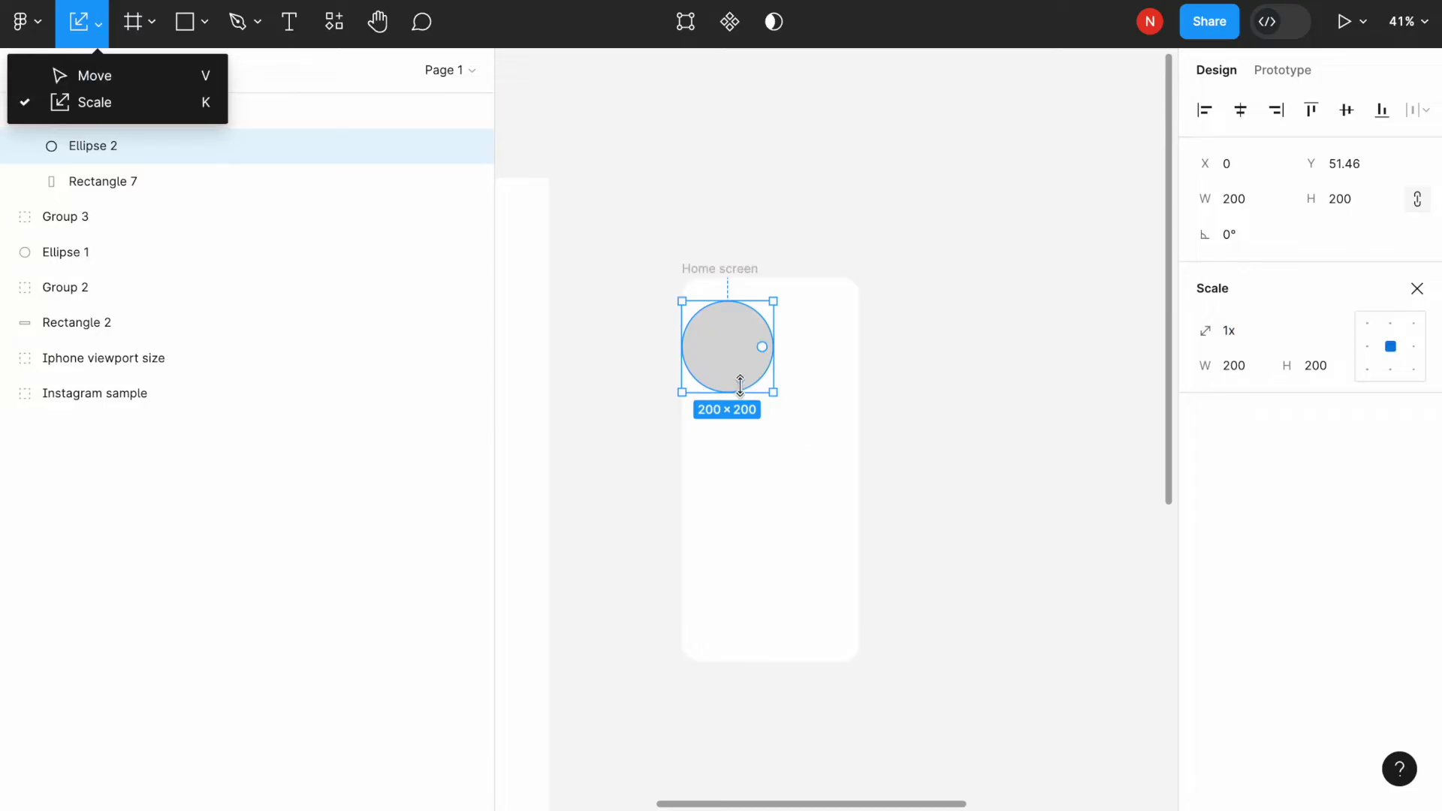
{"action": "left_click", "coordinate": [685, 389]}
{"action": "left_click_drag", "start_coordinate": [684, 390], "coordinate": [841, 353]}
{"action": "key", "text": "ctrl+d"}
{"action": "key", "text": "ctrl+d"}
{"action": "key", "text": "ctrl+d"}
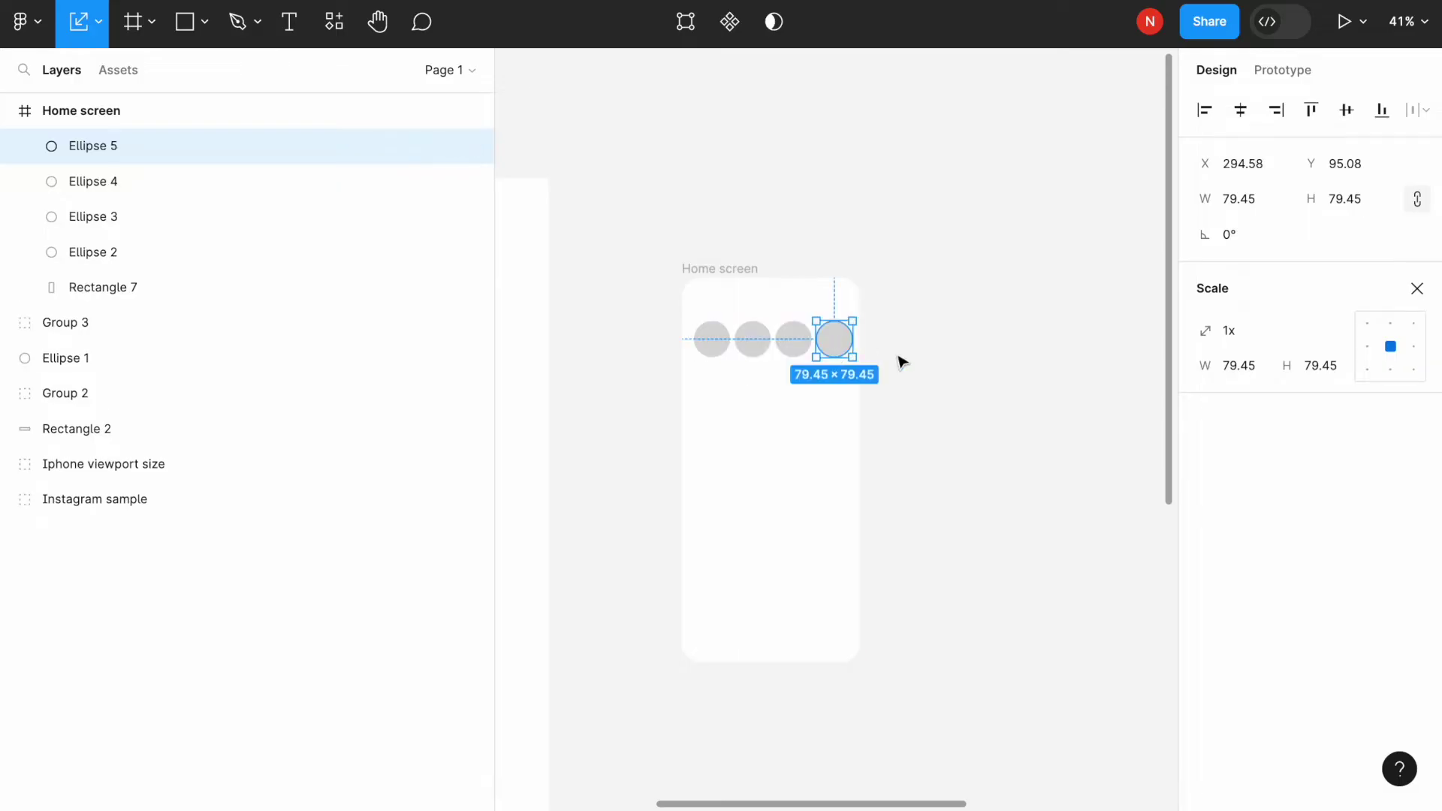
{"action": "left_click", "coordinate": [905, 365]}
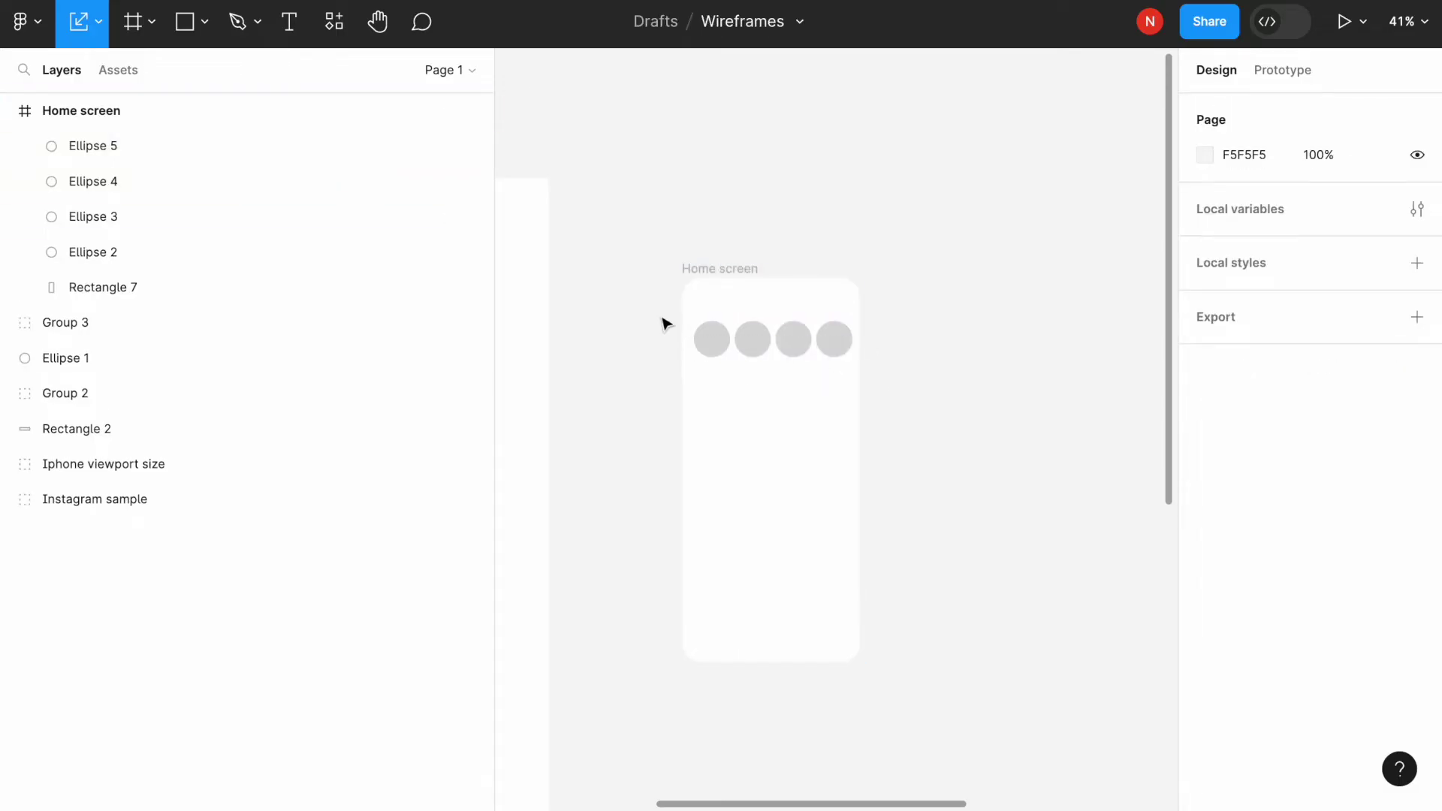
{"action": "left_click", "coordinate": [285, 33]}
{"action": "scroll", "coordinate": [700, 292], "scroll_direction": "left", "scroll_amount": 8}
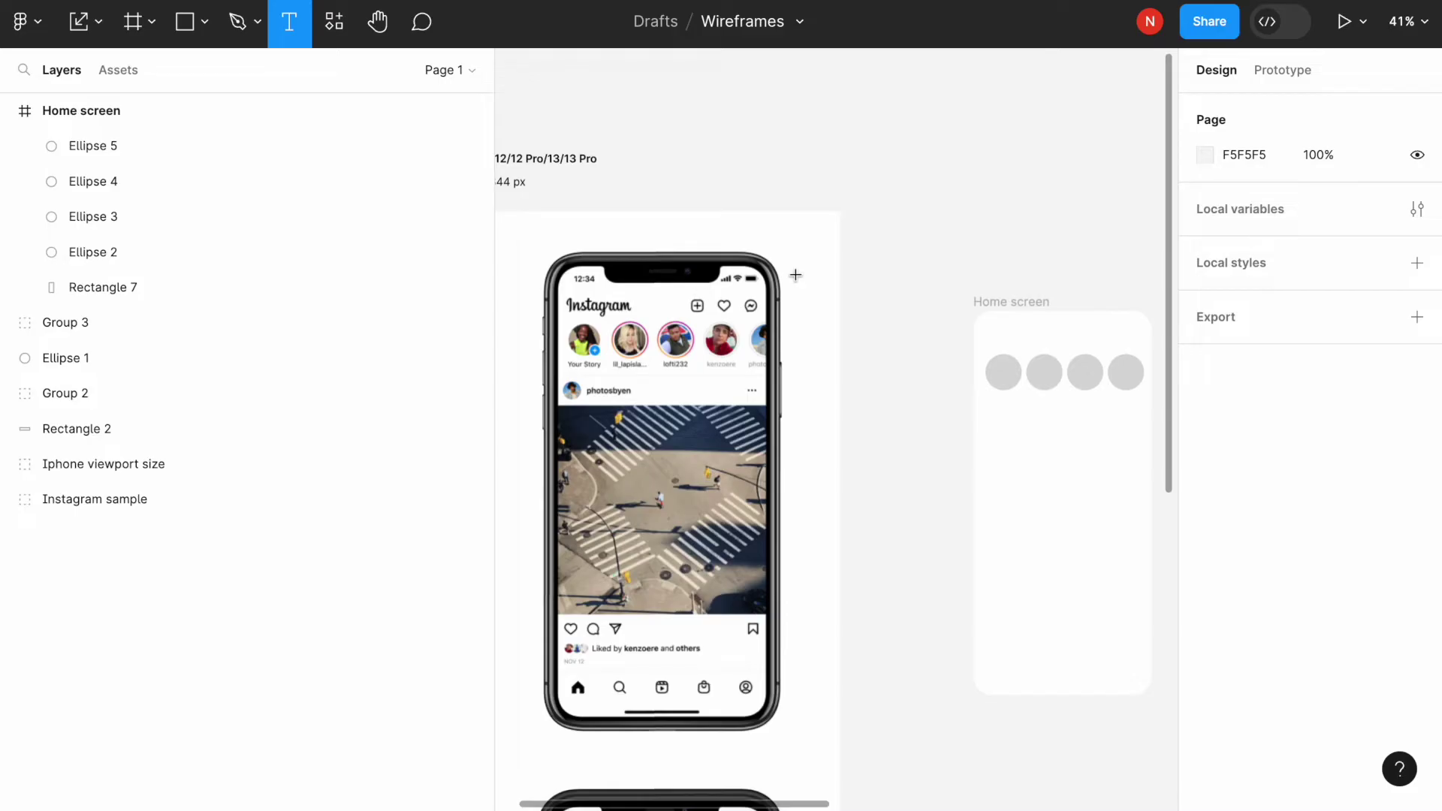
Place the 'Instagram' title at X 19, Y 30 and narrow its box to 125.52×31.32
{"action": "scroll", "coordinate": [795, 275], "scroll_direction": "right", "scroll_amount": 8}
{"action": "scroll", "coordinate": [795, 275], "scroll_direction": "up", "scroll_amount": 5}
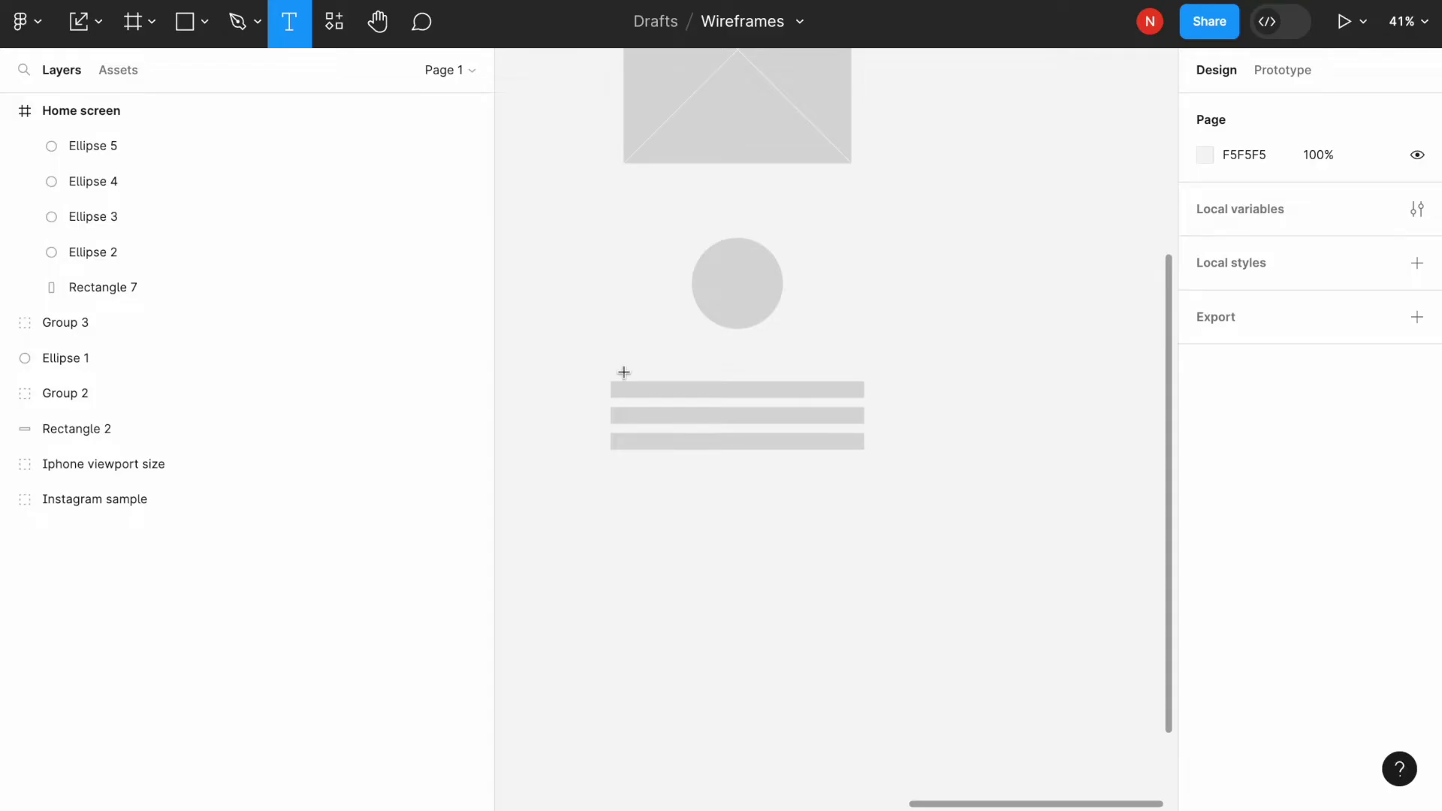
{"action": "scroll", "coordinate": [623, 372], "scroll_direction": "up", "scroll_amount": 5}
{"action": "scroll", "coordinate": [623, 372], "scroll_direction": "left", "scroll_amount": 15}
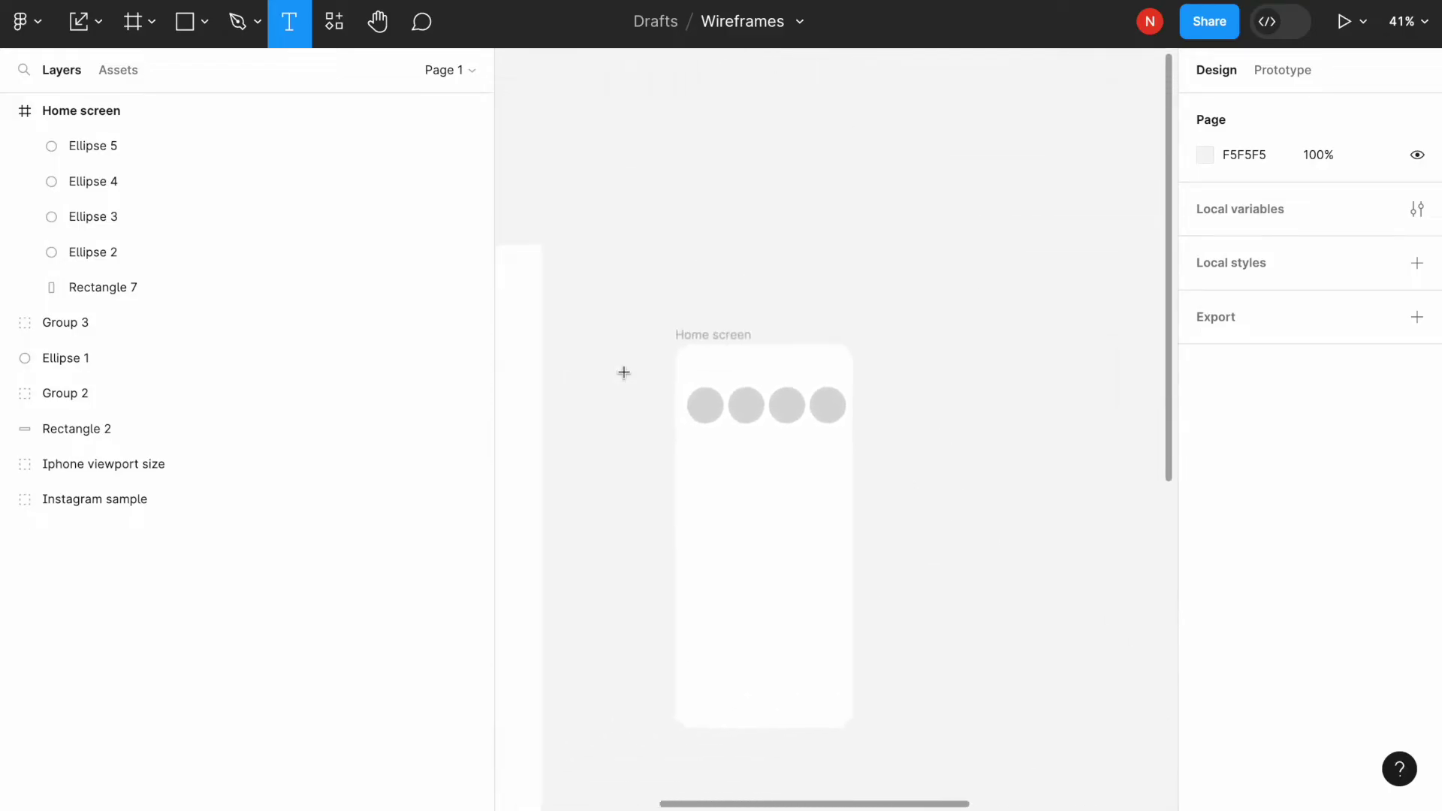
{"action": "scroll", "coordinate": [623, 372], "scroll_direction": "down", "scroll_amount": 2}
{"action": "left_click_drag", "start_coordinate": [836, 322], "coordinate": [902, 337]}
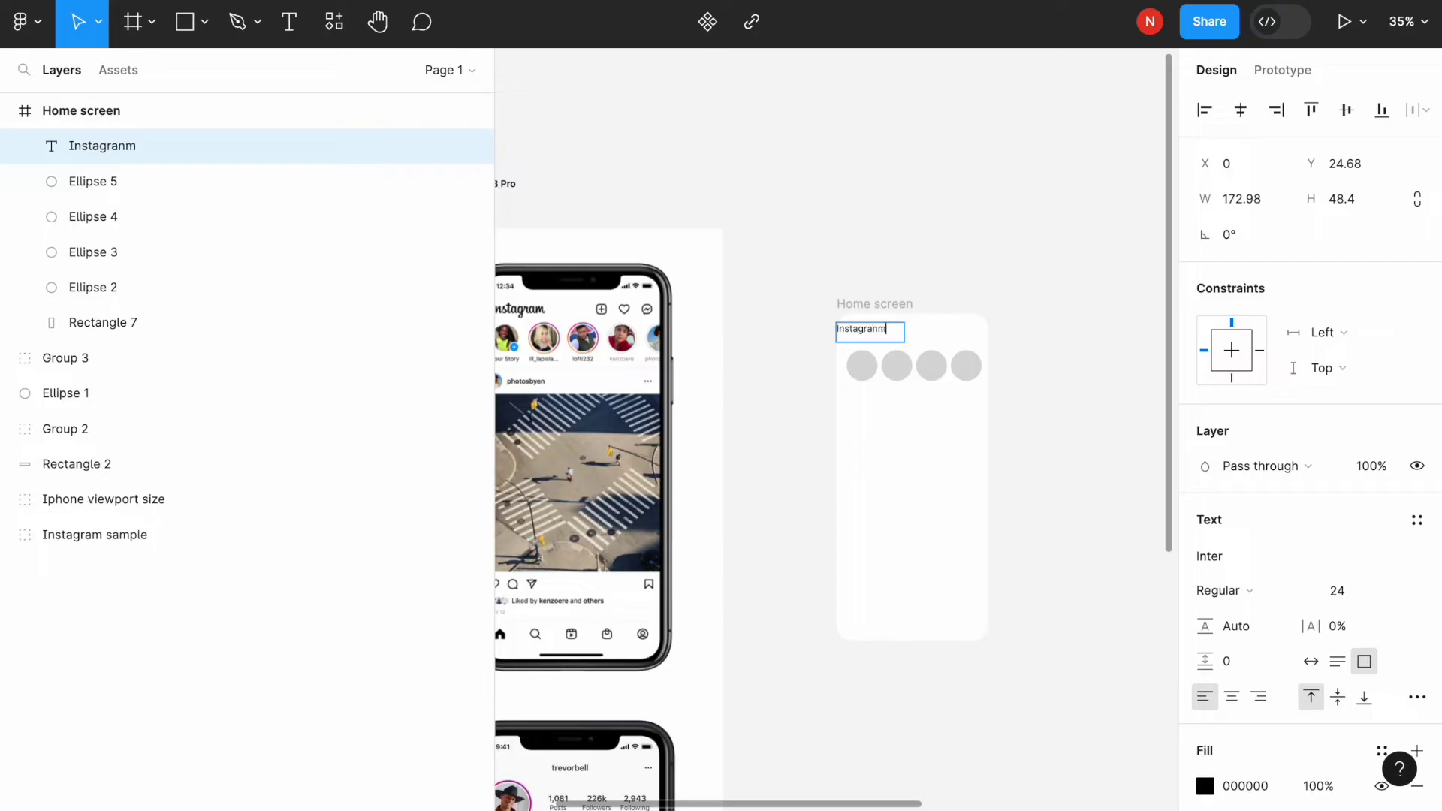
{"action": "key", "text": "Escape"}
{"action": "left_click_drag", "start_coordinate": [875, 331], "coordinate": [882, 335]}
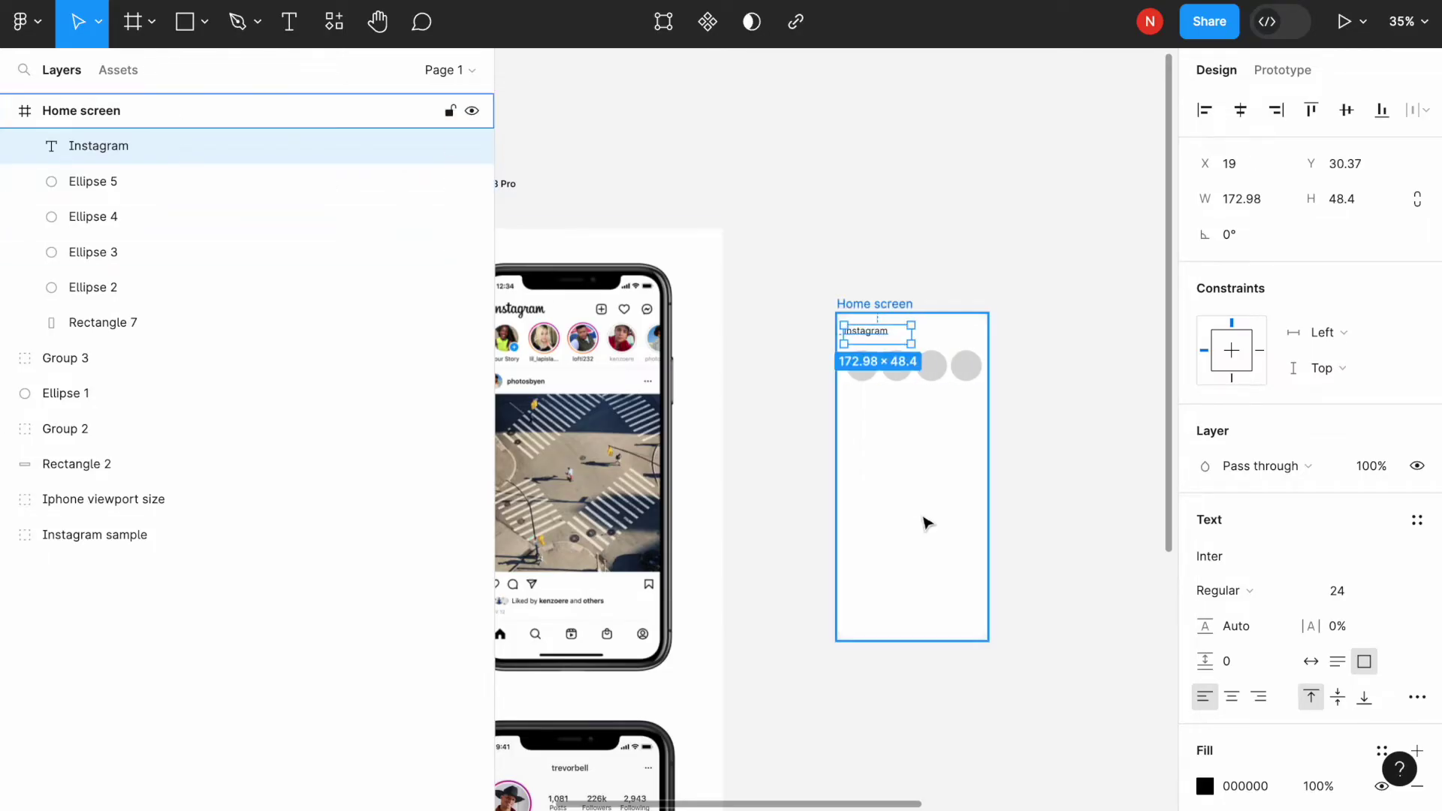
{"action": "left_click_drag", "start_coordinate": [911, 334], "coordinate": [883, 353]}
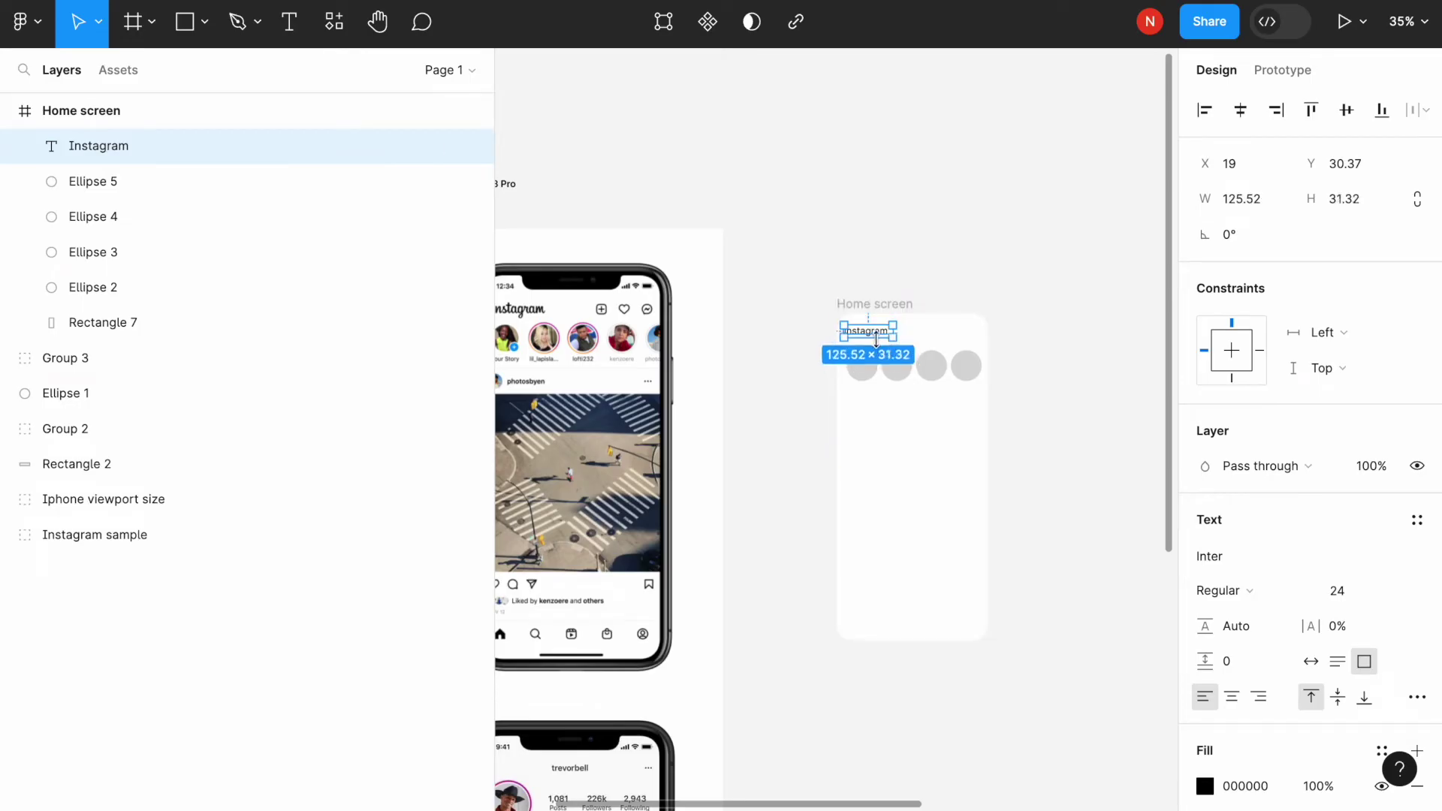
Copy three story circles, scale the copies to 0.5x (39.72×39.72), and set them beside the title
{"action": "left_click", "coordinate": [863, 365]}
{"action": "left_click", "coordinate": [901, 368], "text": "shift"}
{"action": "left_click", "coordinate": [928, 371], "text": "shift"}
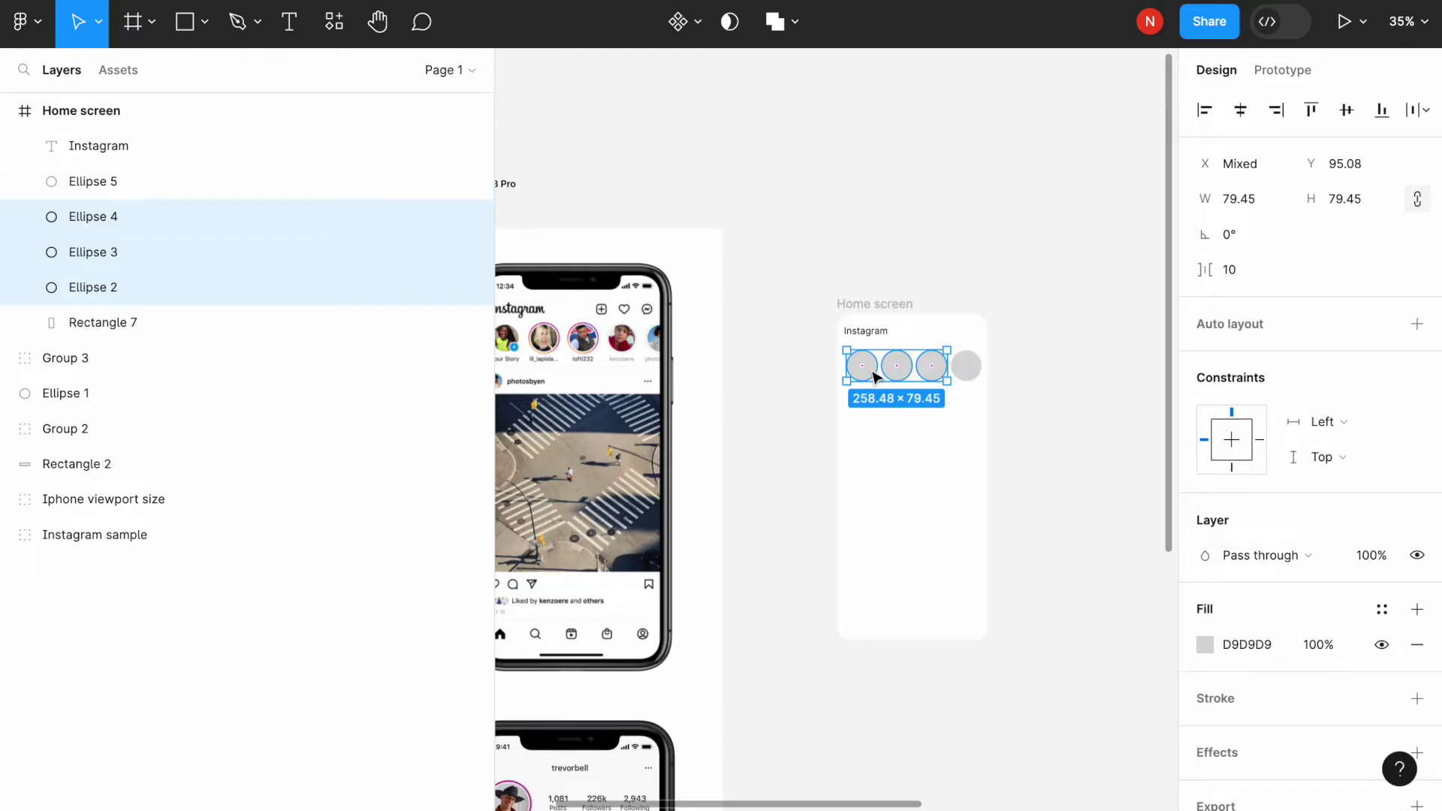
{"action": "key", "text": "ctrl+d"}
{"action": "left_click_drag", "start_coordinate": [890, 374], "coordinate": [884, 417]}
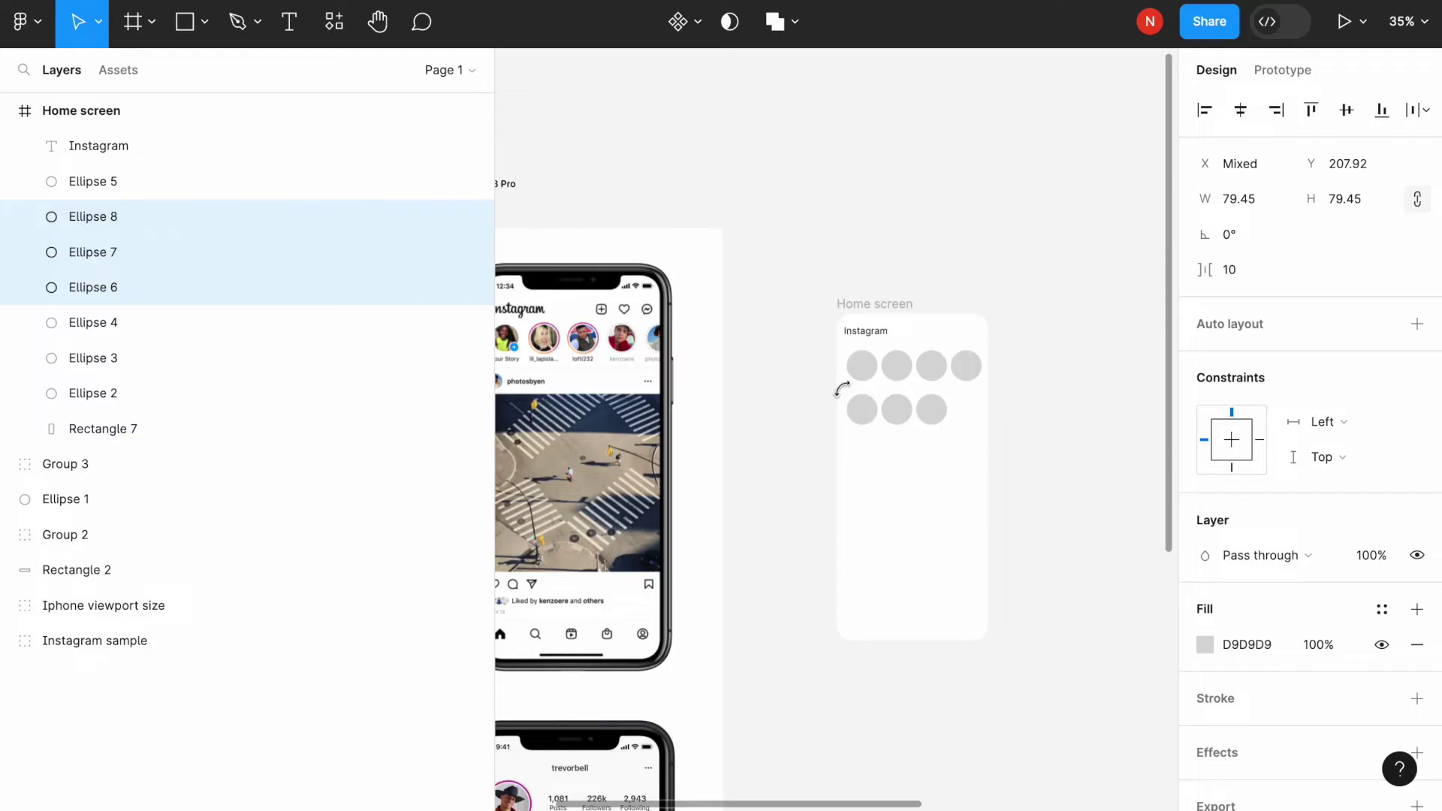
{"action": "left_click", "coordinate": [99, 30]}
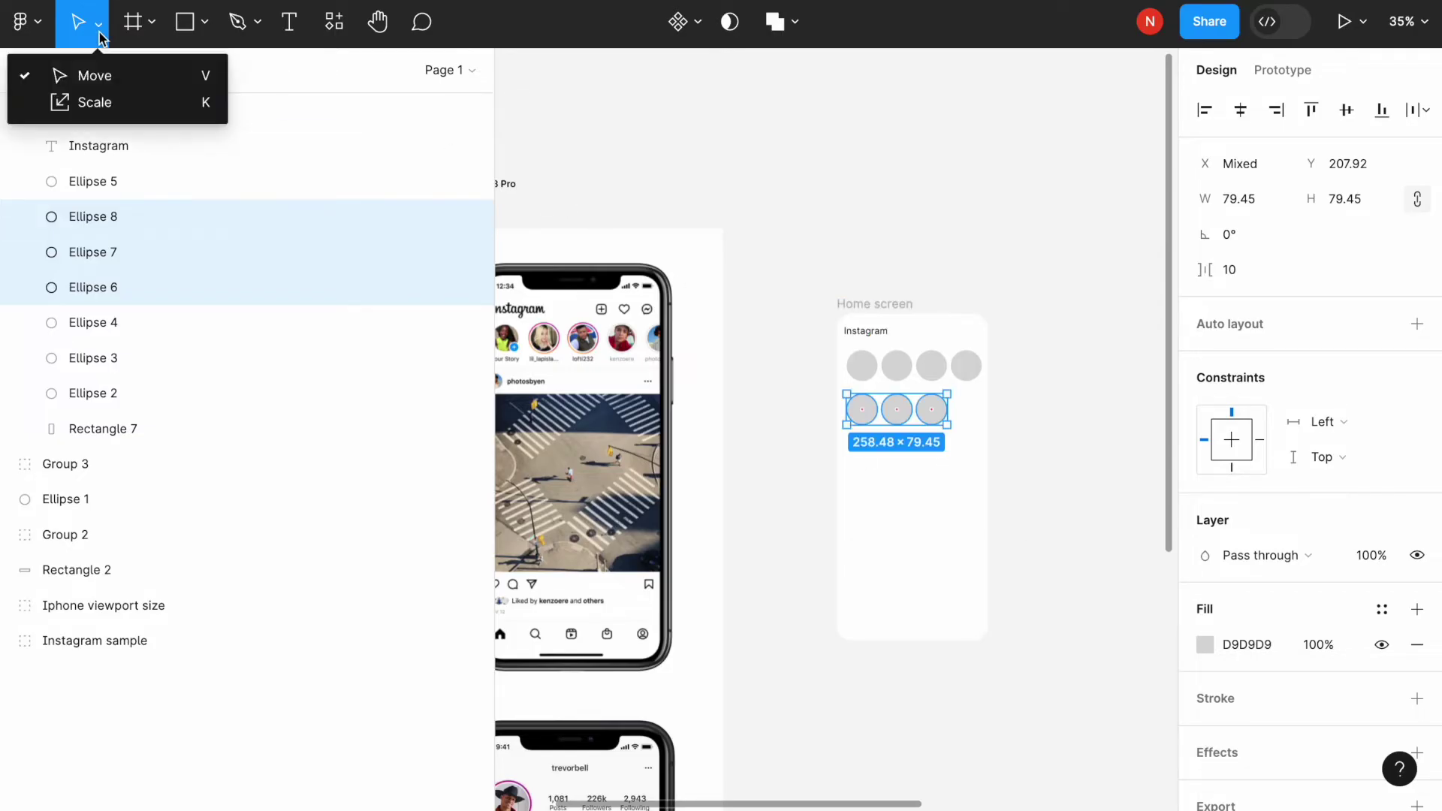
{"action": "left_click", "coordinate": [105, 102]}
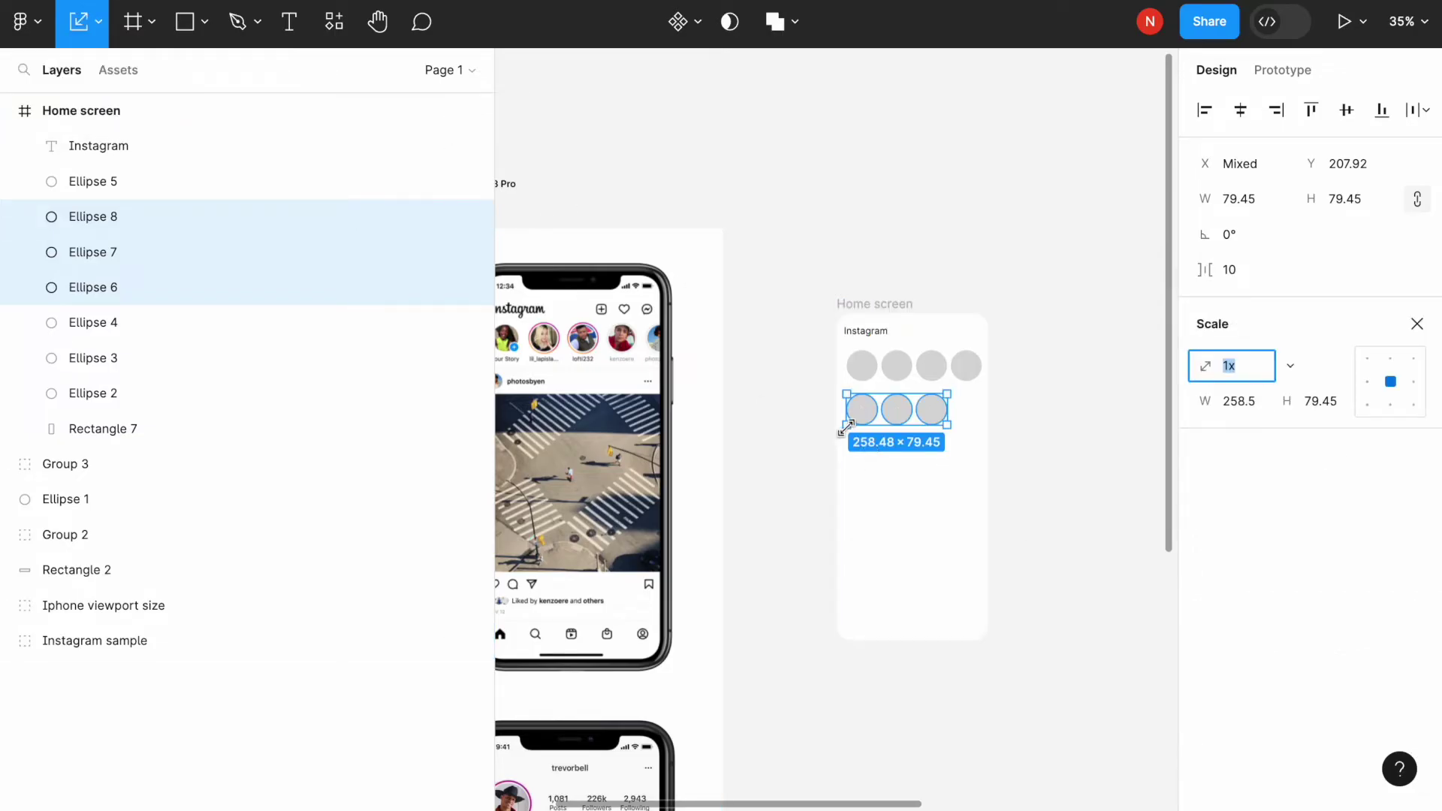
{"action": "left_click_drag", "start_coordinate": [847, 426], "coordinate": [951, 338]}
{"action": "left_click", "coordinate": [821, 435]}
{"action": "scroll", "coordinate": [820, 435], "scroll_direction": "down", "scroll_amount": 3}
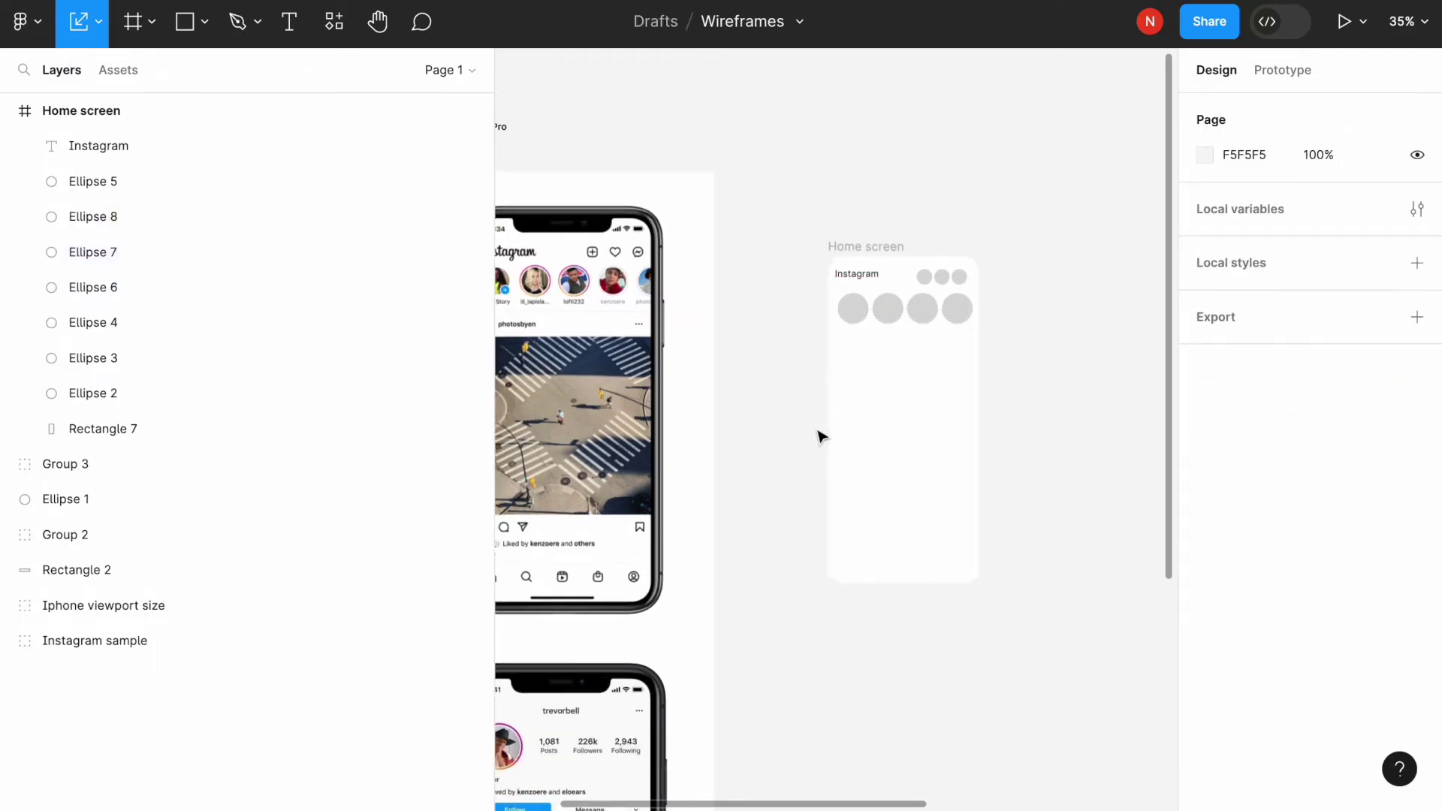
Copy the first story circle below the row and place a copy of the Instagram title beside it
{"action": "left_click", "coordinate": [858, 296]}
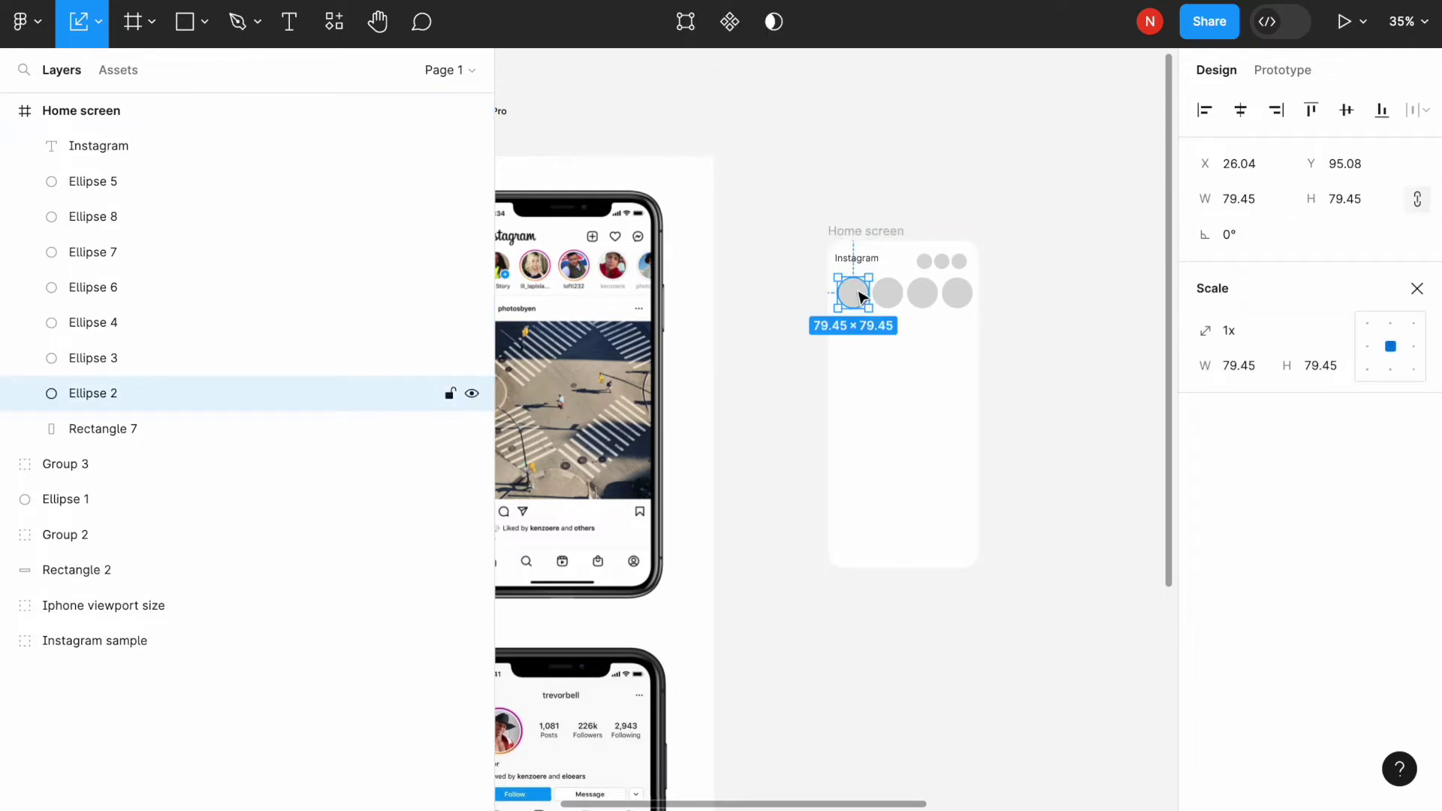
{"action": "left_click_drag", "start_coordinate": [858, 297], "coordinate": [856, 341]}
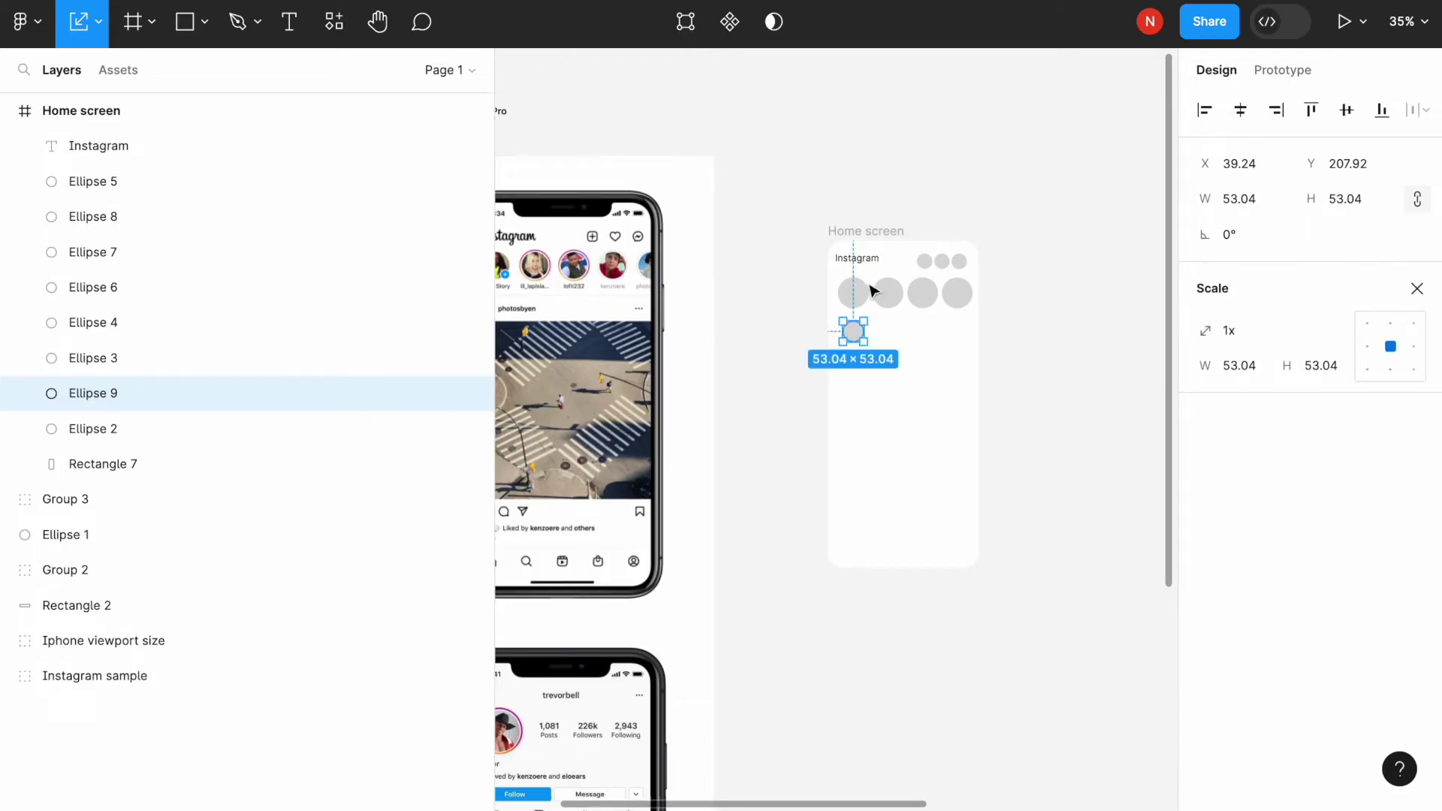
{"action": "left_click", "coordinate": [863, 259]}
{"action": "key", "text": "ctrl+d"}
{"action": "left_click_drag", "start_coordinate": [864, 260], "coordinate": [909, 335]}
Retype the copied title as 'user' to label the new avatar circle
{"action": "double_click", "coordinate": [909, 334]}
{"action": "scroll", "coordinate": [907, 338], "scroll_direction": "left", "scroll_amount": 2}
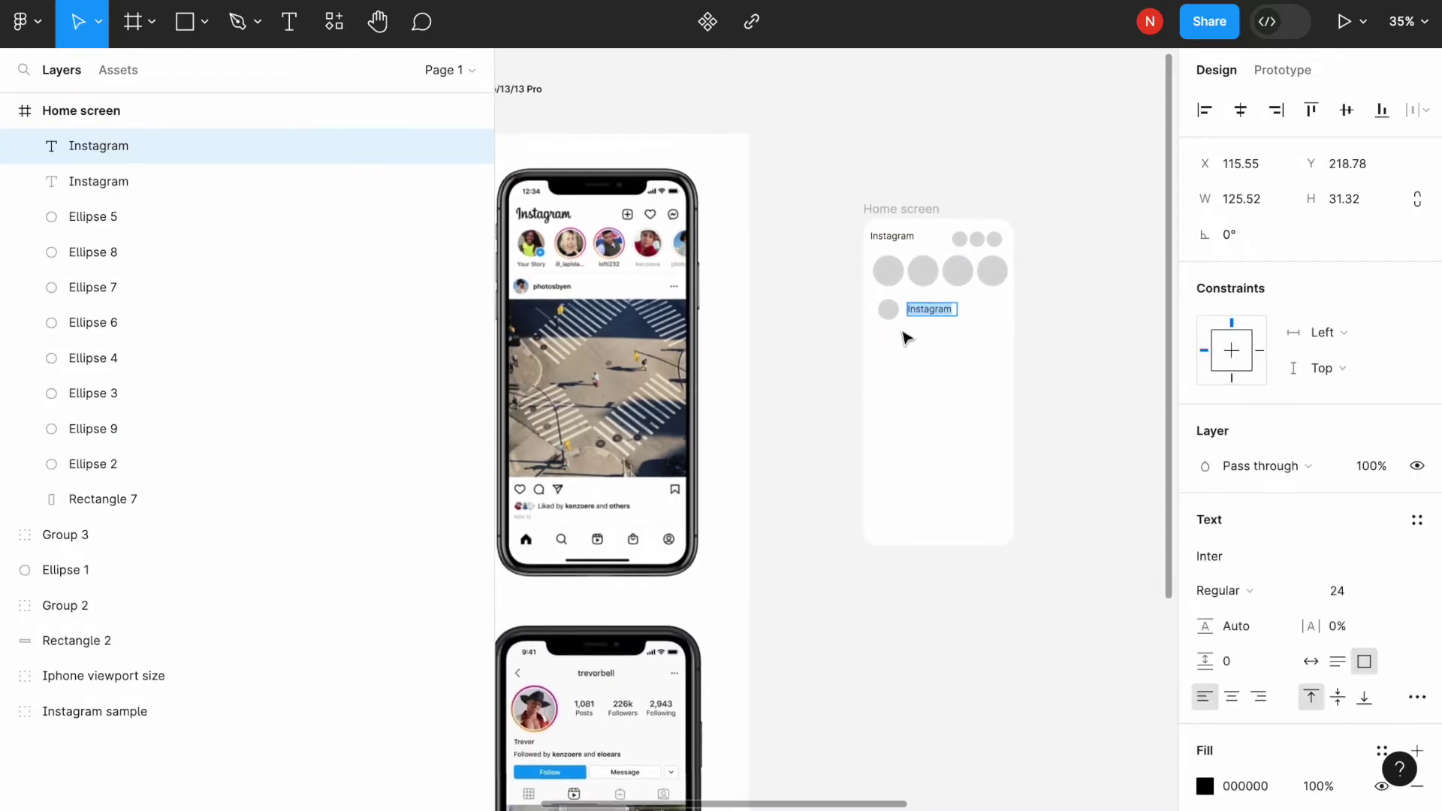
{"action": "scroll", "coordinate": [906, 337], "scroll_direction": "right", "scroll_amount": 1}
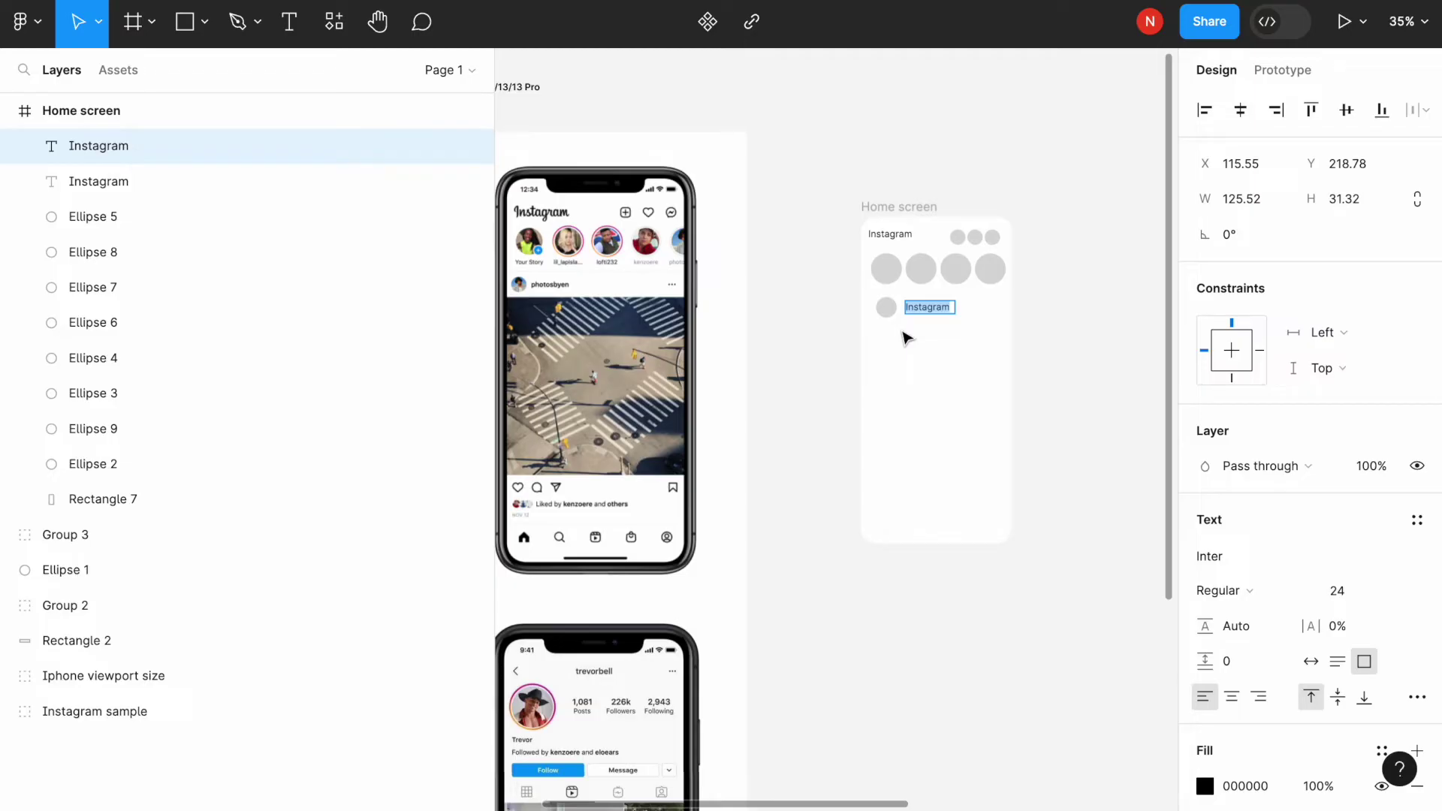
{"action": "type", "text": "user"}
{"action": "key", "text": "Escape"}
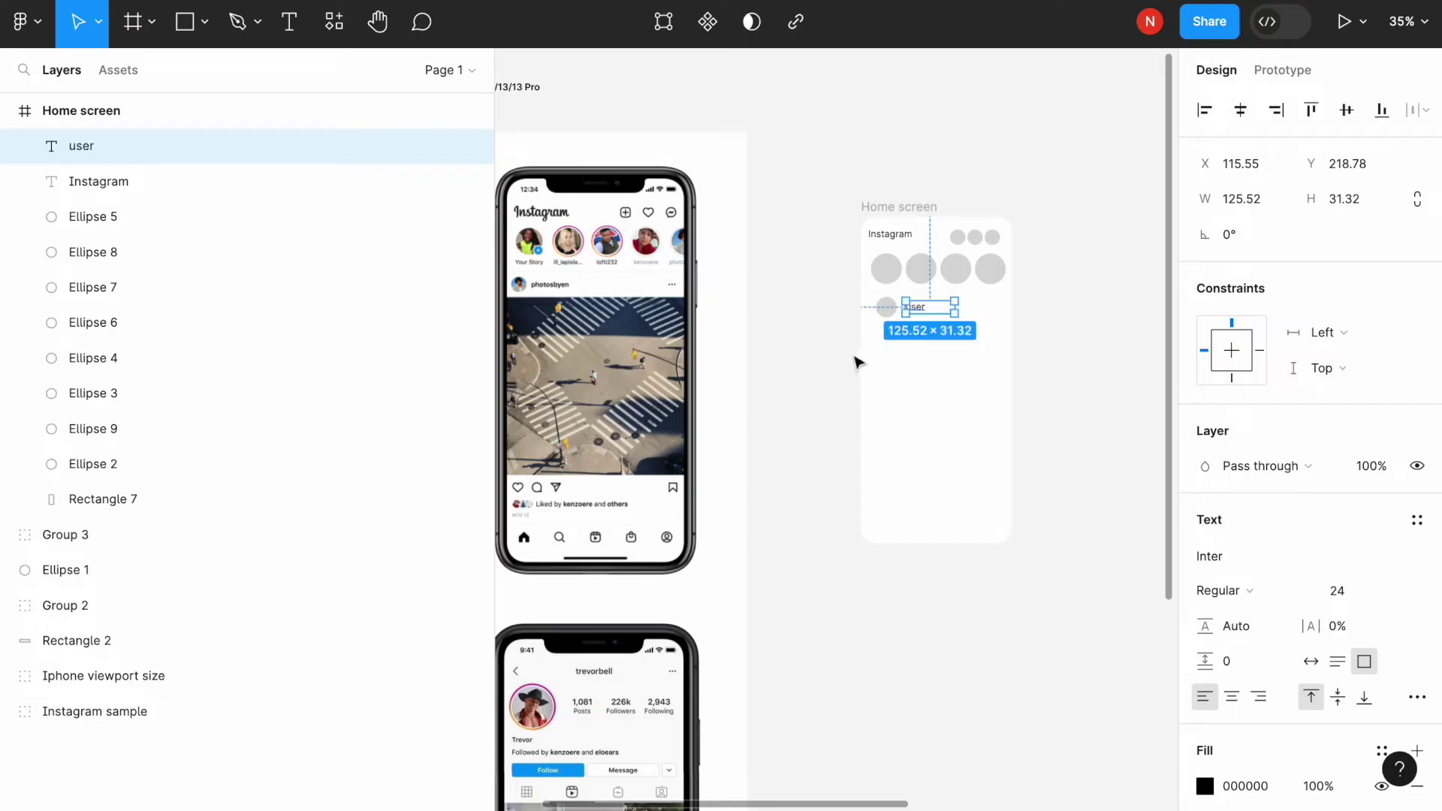
{"action": "left_click", "coordinate": [805, 351]}
{"action": "scroll", "coordinate": [805, 350], "scroll_direction": "right", "scroll_amount": 5}
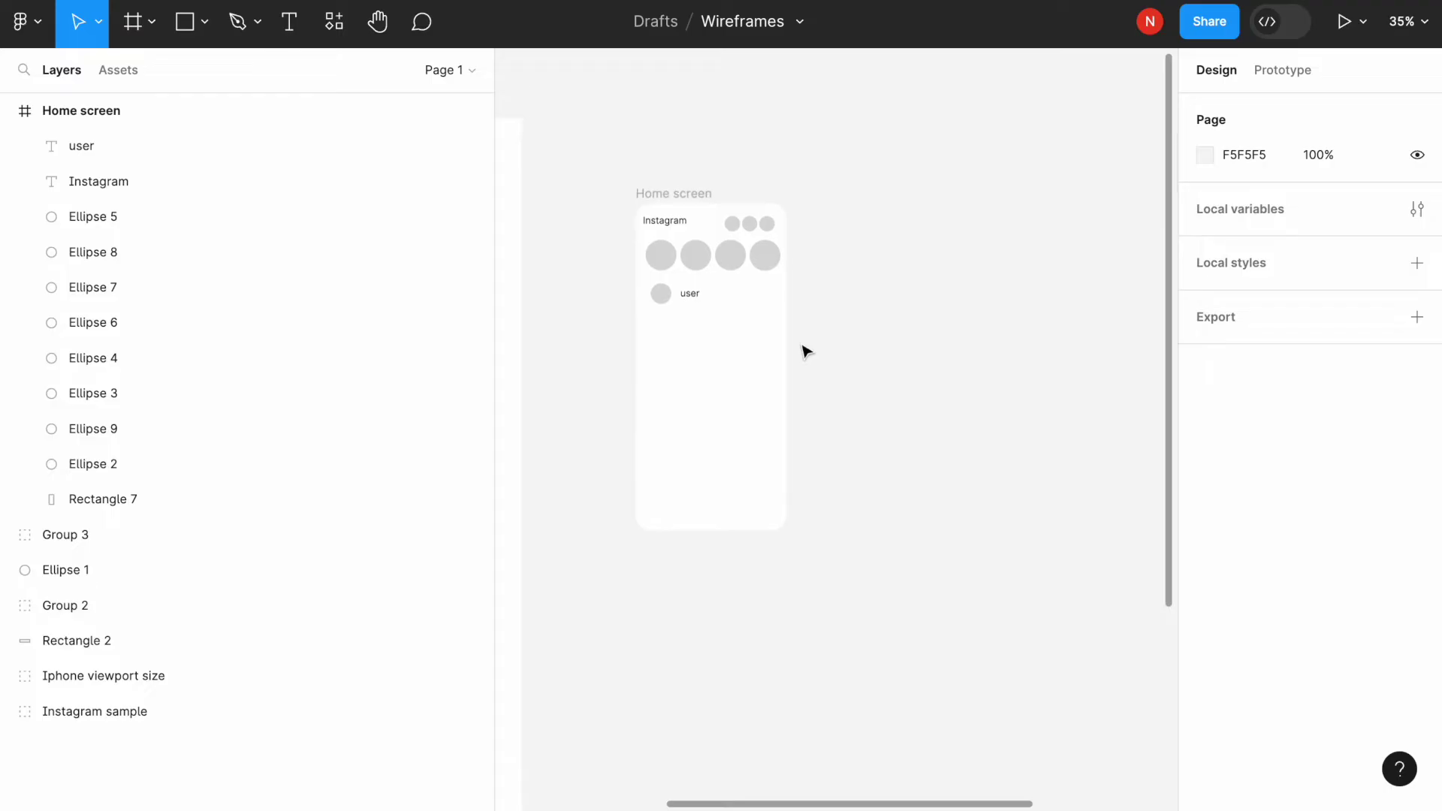
{"action": "scroll", "coordinate": [805, 351], "scroll_direction": "down", "scroll_amount": 2}
Paste a copy of Group 2, the grey image placeholder, into the Home screen below the user row
{"action": "left_click", "coordinate": [1046, 331]}
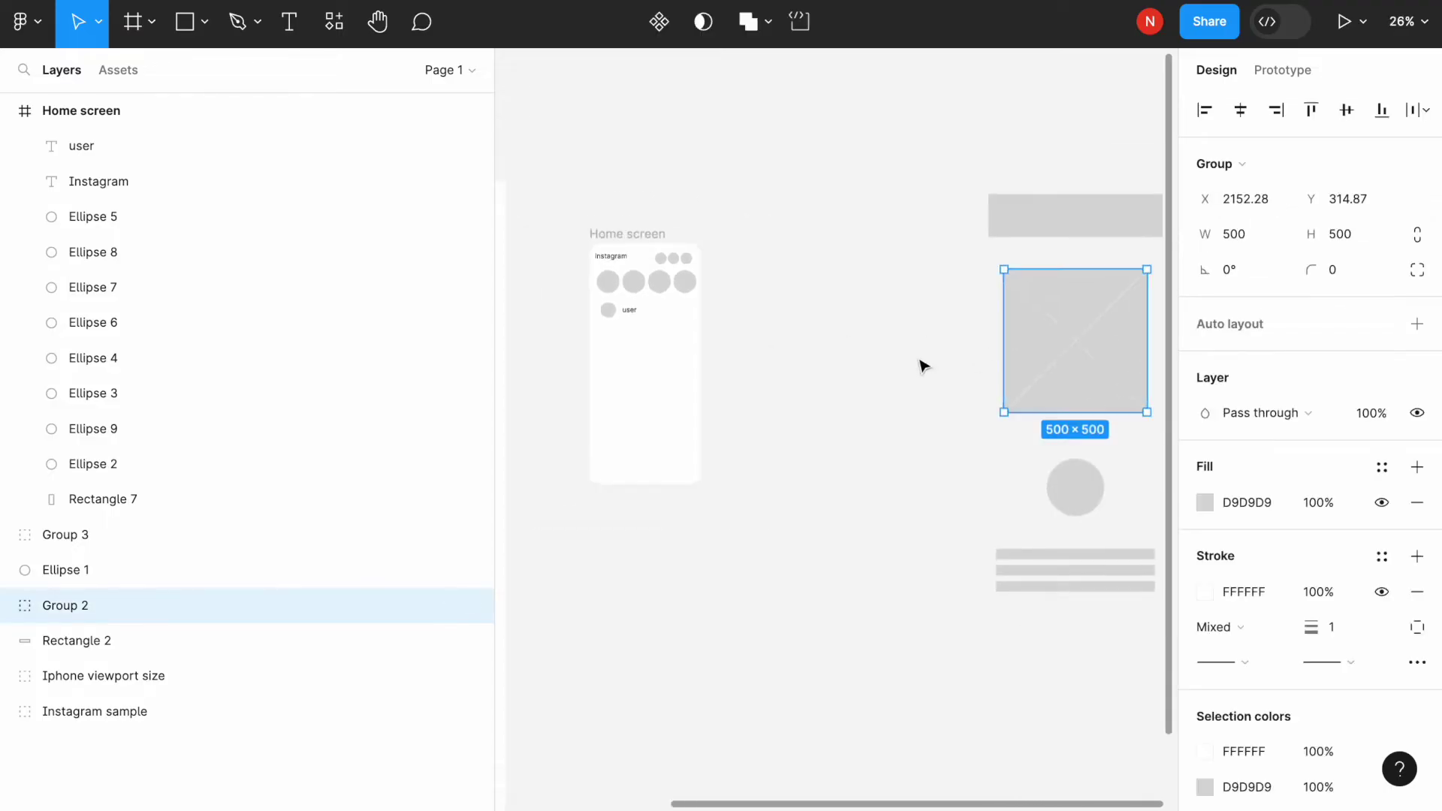
{"action": "scroll", "coordinate": [921, 363], "scroll_direction": "left", "scroll_amount": 3}
{"action": "scroll", "coordinate": [921, 364], "scroll_direction": "up", "scroll_amount": 1}
{"action": "left_click", "coordinate": [816, 250]}
{"action": "key", "text": "ctrl+v"}
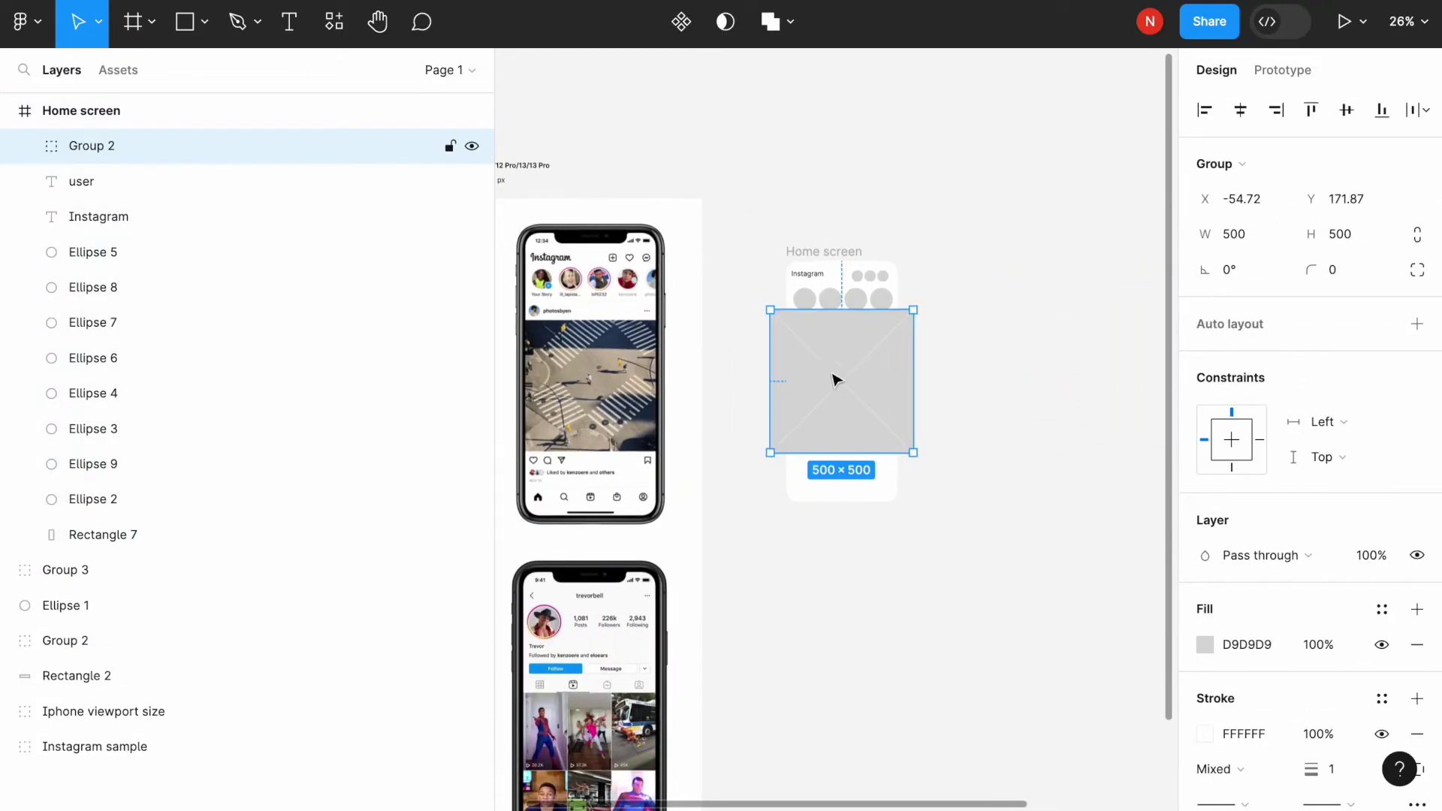
{"action": "left_click_drag", "start_coordinate": [824, 384], "coordinate": [829, 404]}
Scale the placeholder proportionally to 388.77×388.77 to fit the frame's width and left edge
{"action": "left_click", "coordinate": [98, 22]}
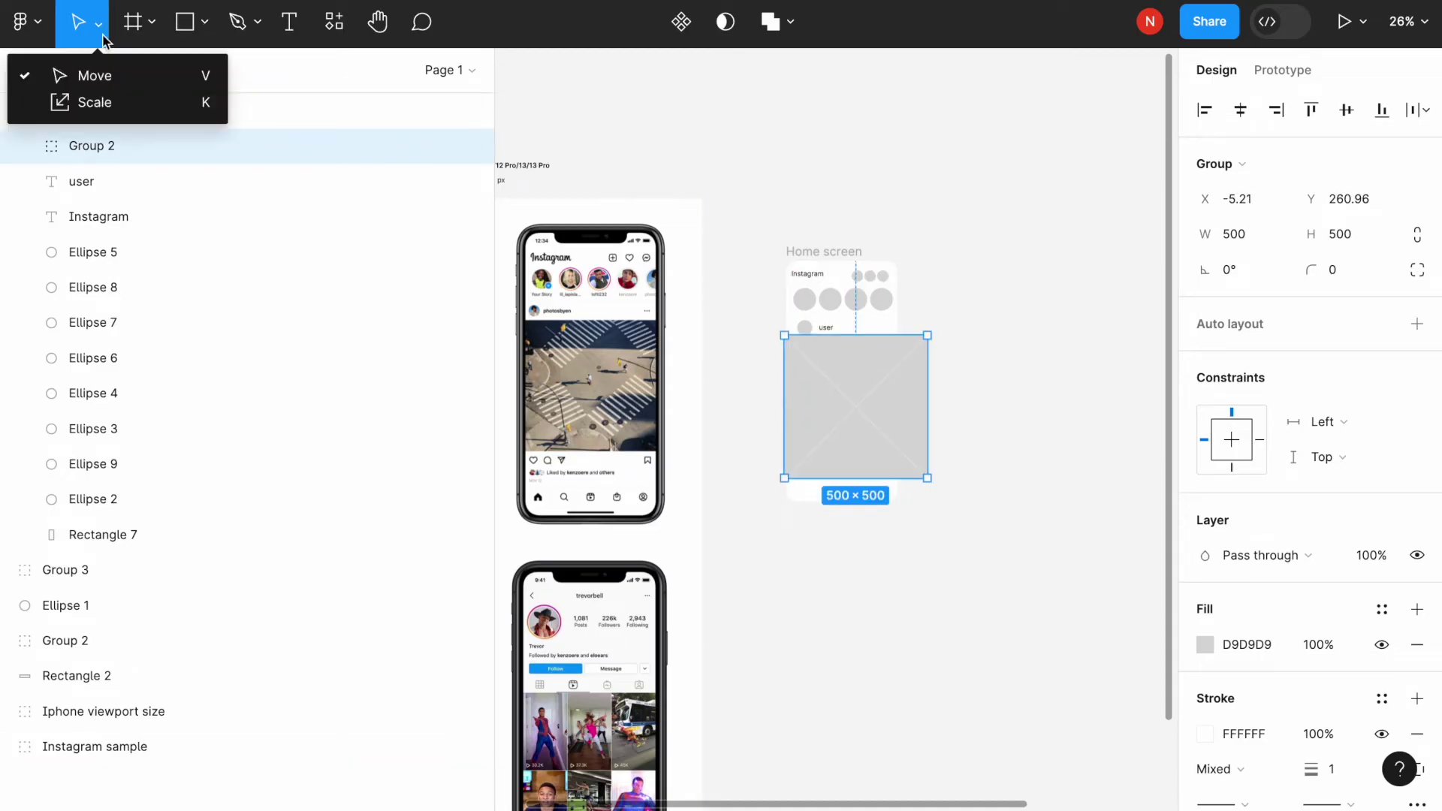
{"action": "left_click", "coordinate": [105, 100]}
{"action": "left_click_drag", "start_coordinate": [928, 335], "coordinate": [886, 363]}
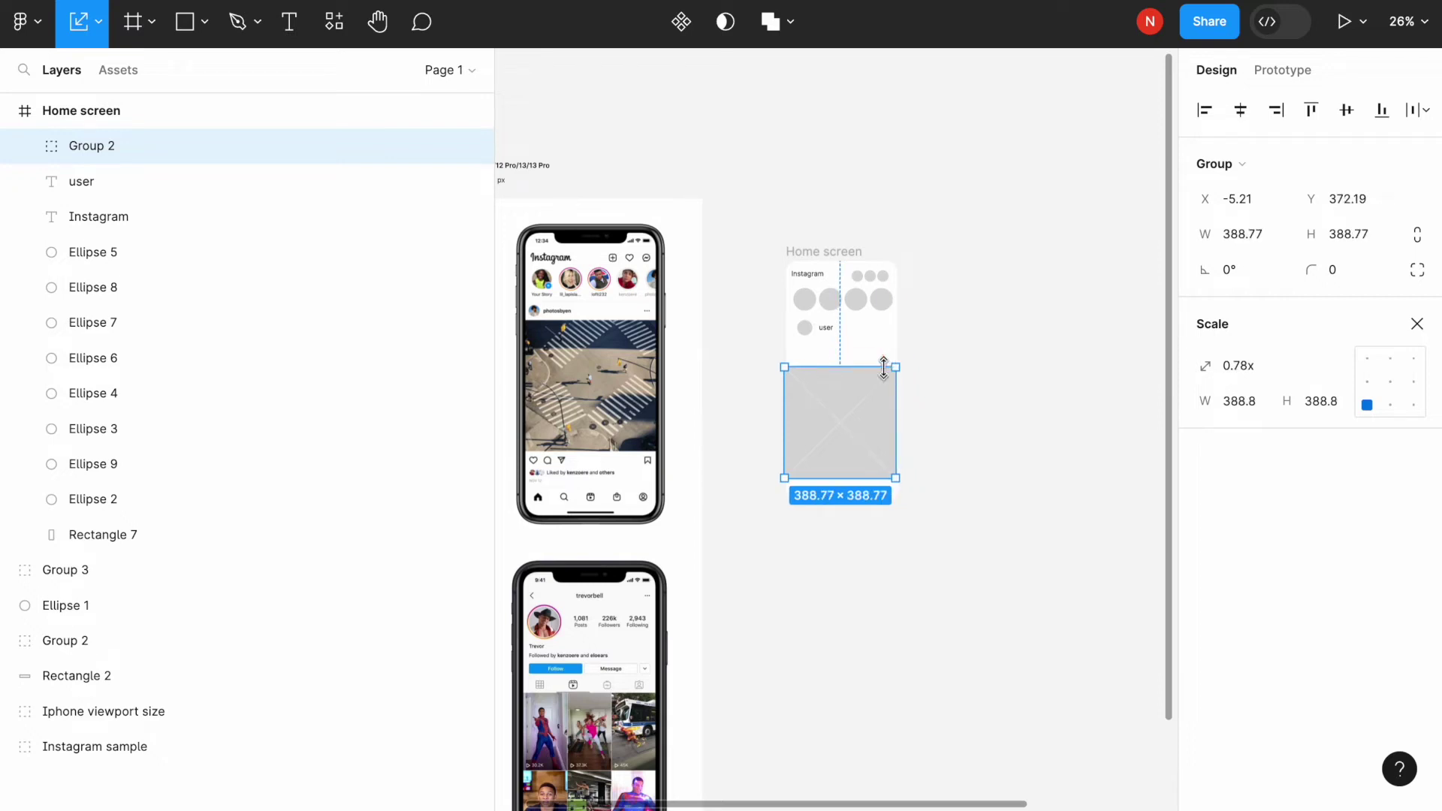
{"action": "left_click_drag", "start_coordinate": [863, 417], "coordinate": [863, 399]}
{"action": "left_click", "coordinate": [950, 373]}
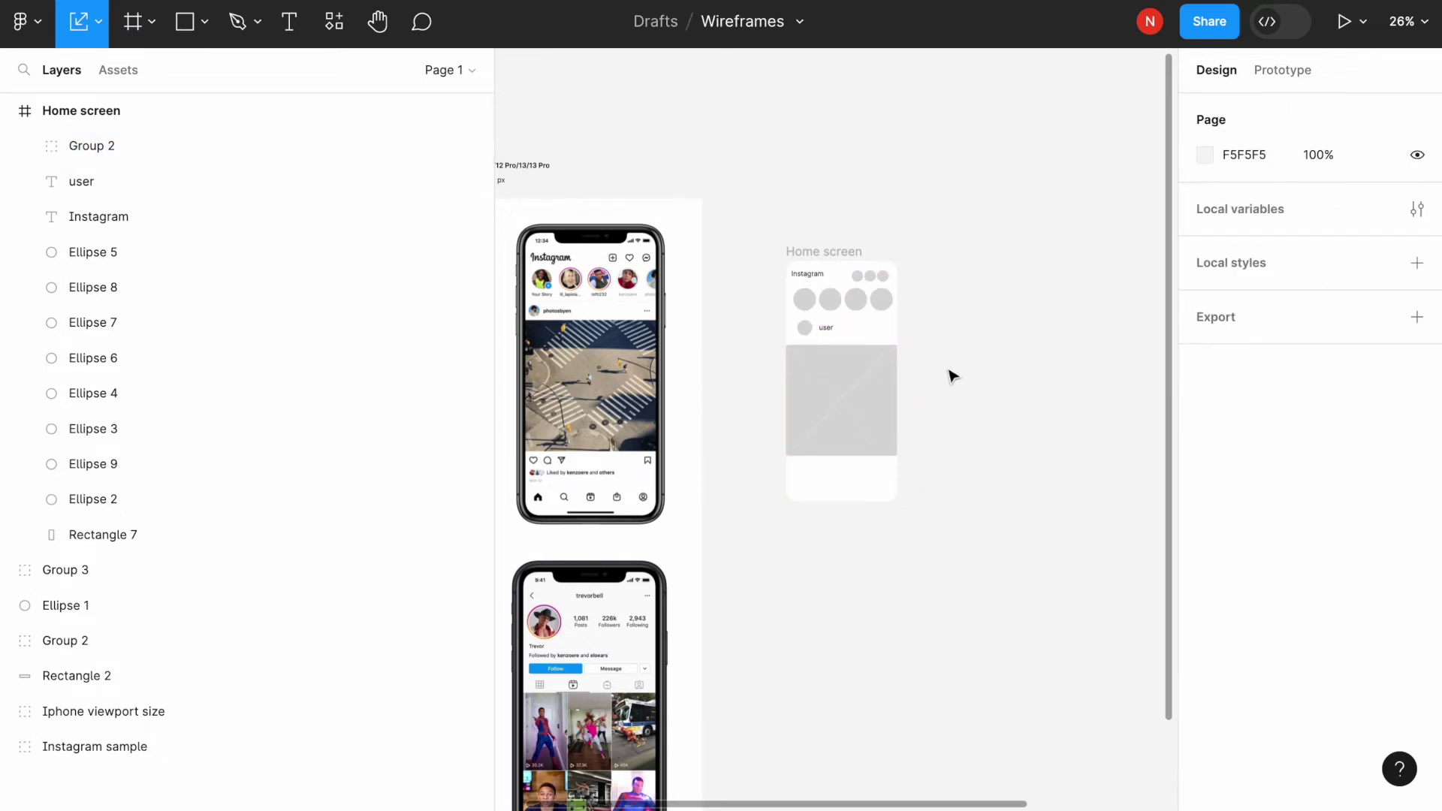
{"action": "scroll", "coordinate": [921, 392], "scroll_direction": "down", "scroll_amount": 2}
{"action": "scroll", "coordinate": [921, 392], "scroll_direction": "left", "scroll_amount": 1}
Duplicate the three small circles and place them just under the image placeholder
{"action": "left_click", "coordinate": [112, 358]}
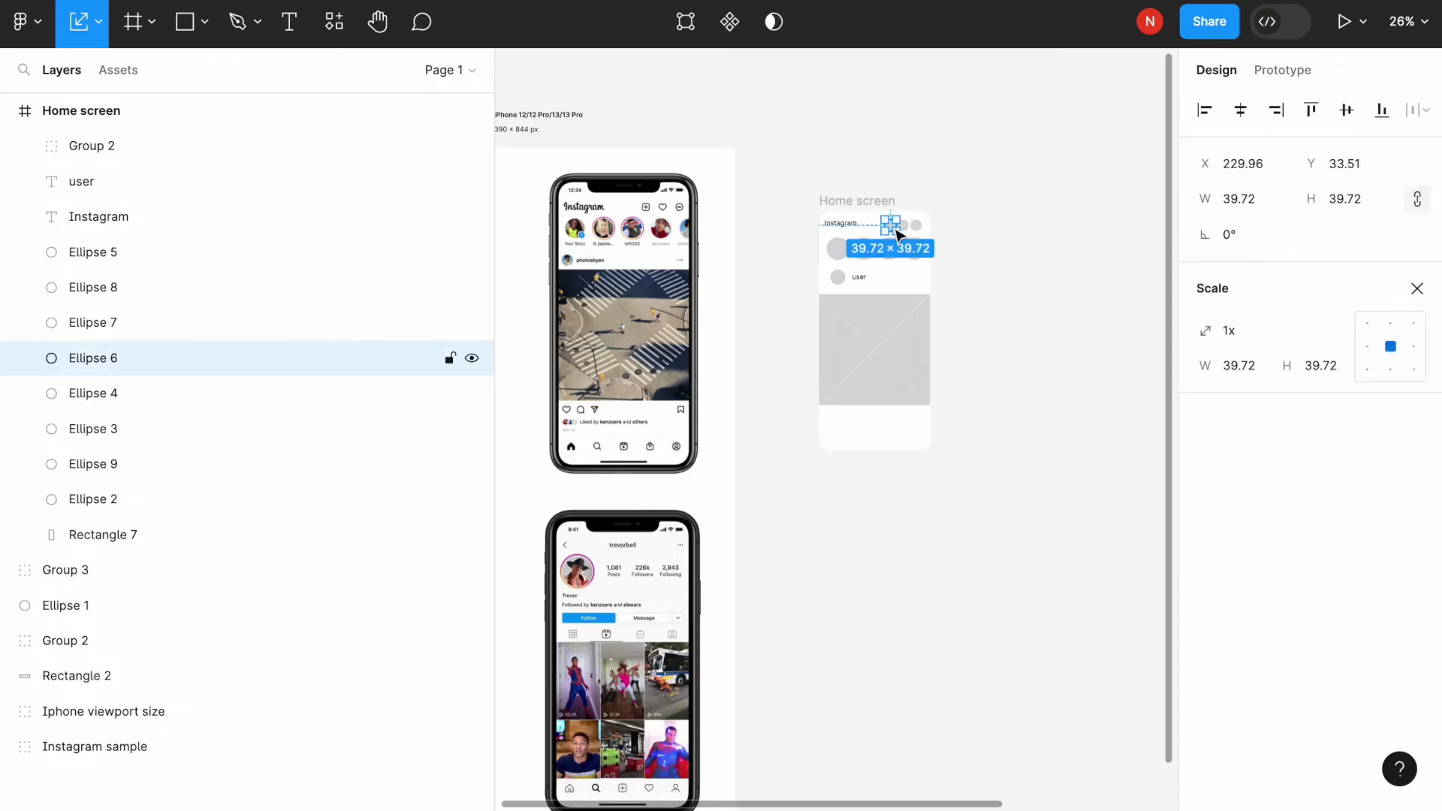
{"action": "key", "text": "ctrl+d"}
{"action": "key", "text": "ctrl+d"}
{"action": "key", "text": "ctrl+d"}
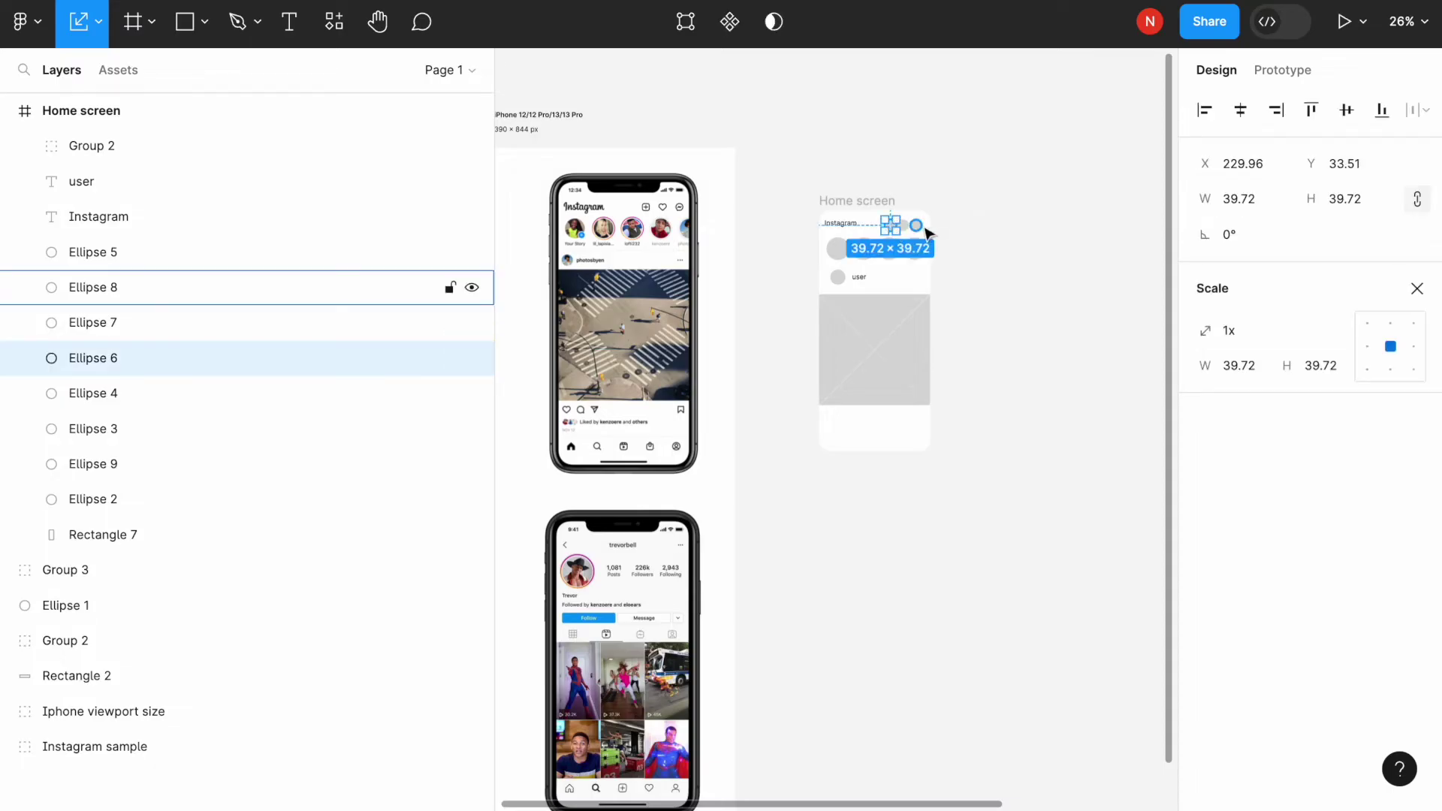
{"action": "left_click_drag", "start_coordinate": [907, 233], "coordinate": [848, 419]}
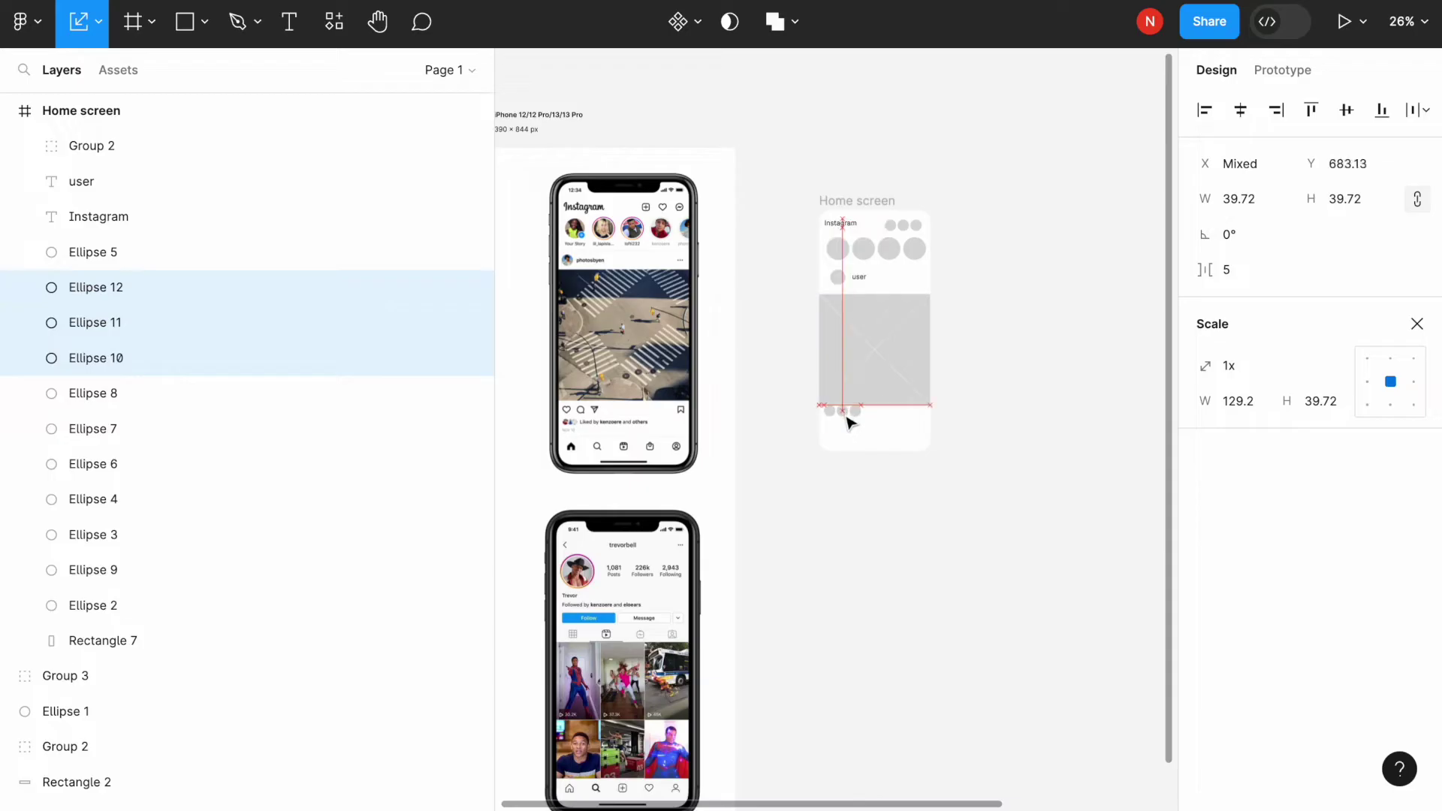
{"action": "scroll", "coordinate": [849, 422], "scroll_direction": "up", "scroll_amount": 5}
{"action": "left_click_drag", "start_coordinate": [849, 418], "coordinate": [850, 419]}
{"action": "scroll", "coordinate": [850, 420], "scroll_direction": "down", "scroll_amount": 3}
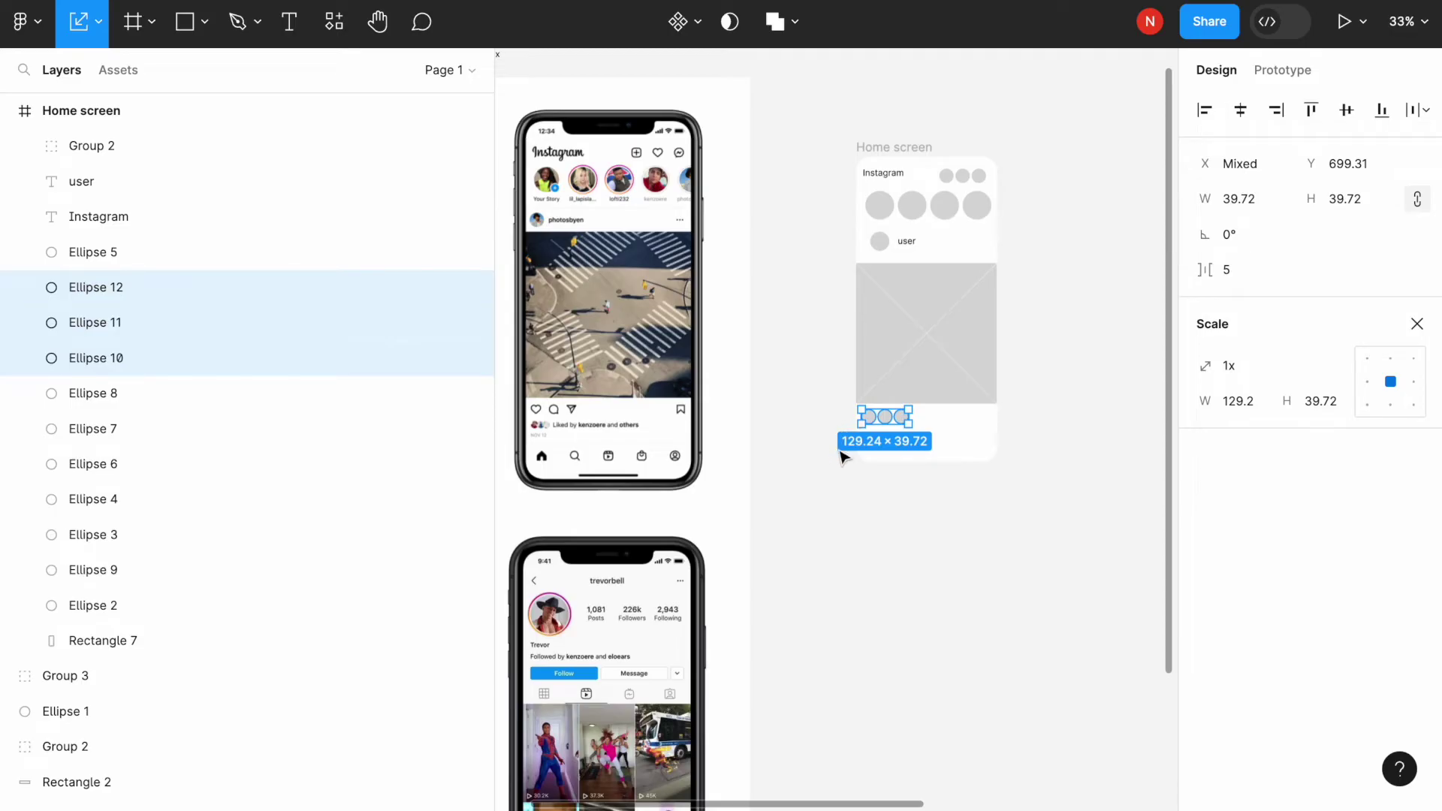
{"action": "left_click", "coordinate": [828, 471]}
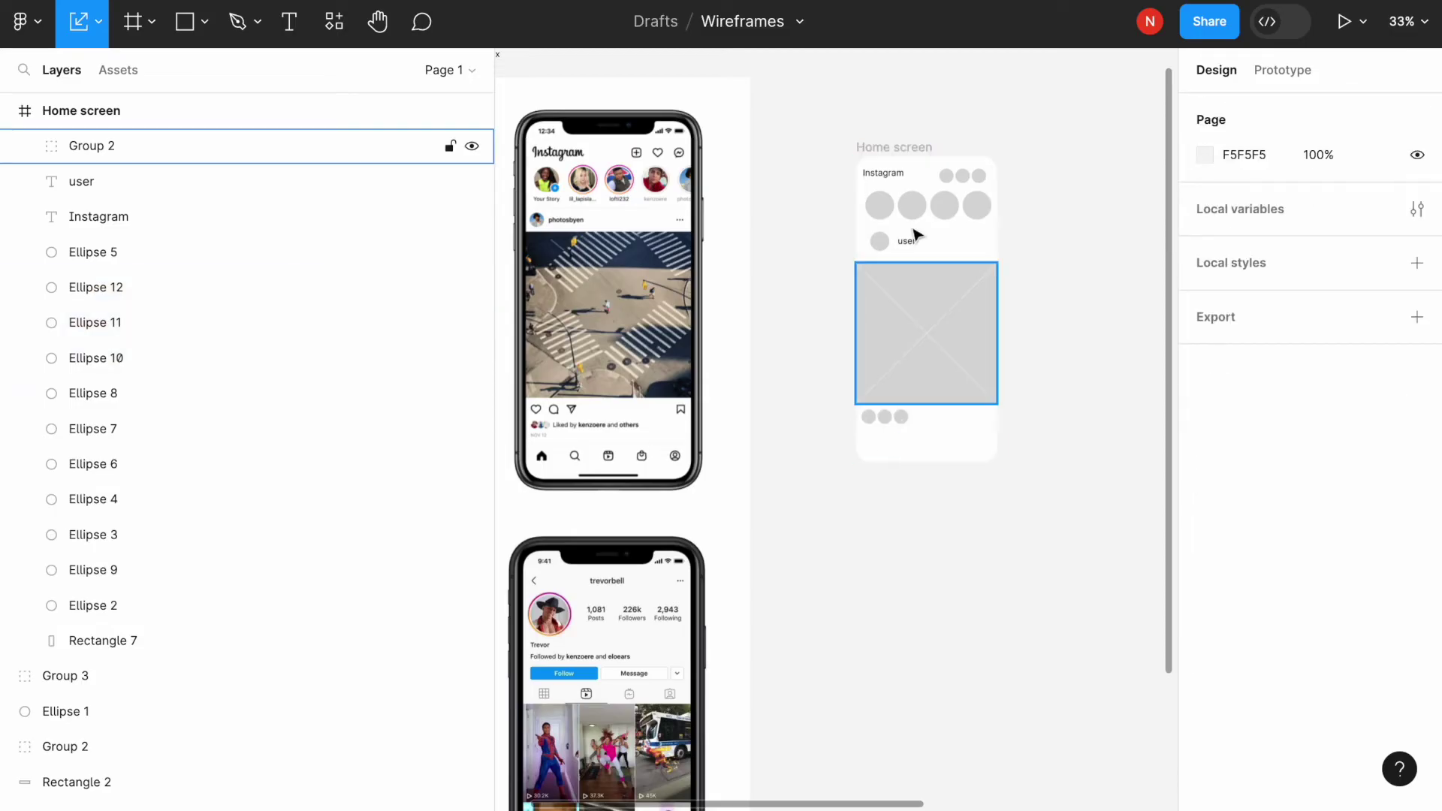
Check the circle row's 28 px spacing, then copy one circle below it at the left edge
{"action": "left_click", "coordinate": [903, 332]}
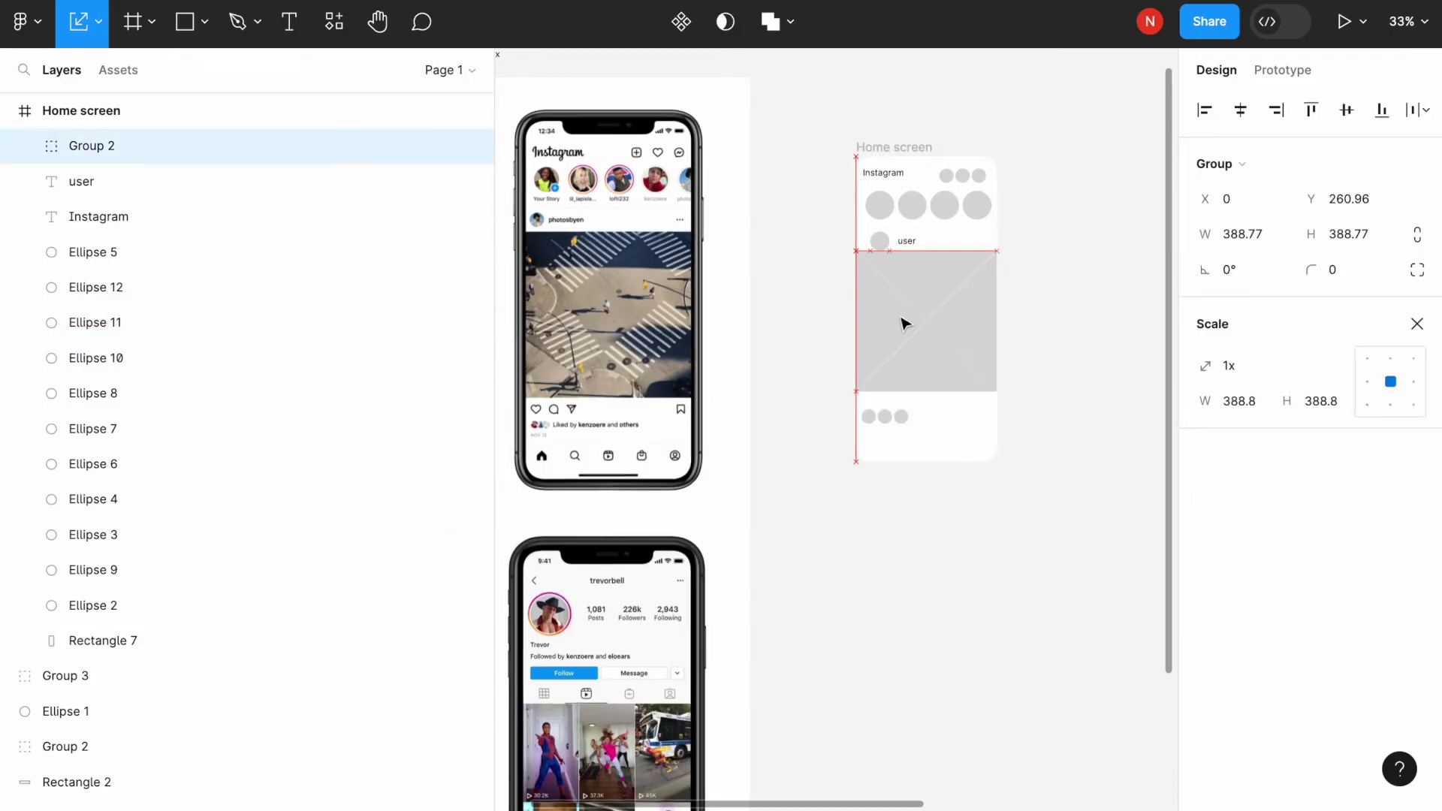
{"action": "left_click", "coordinate": [885, 245]}
{"action": "left_click", "coordinate": [911, 247], "text": "shift"}
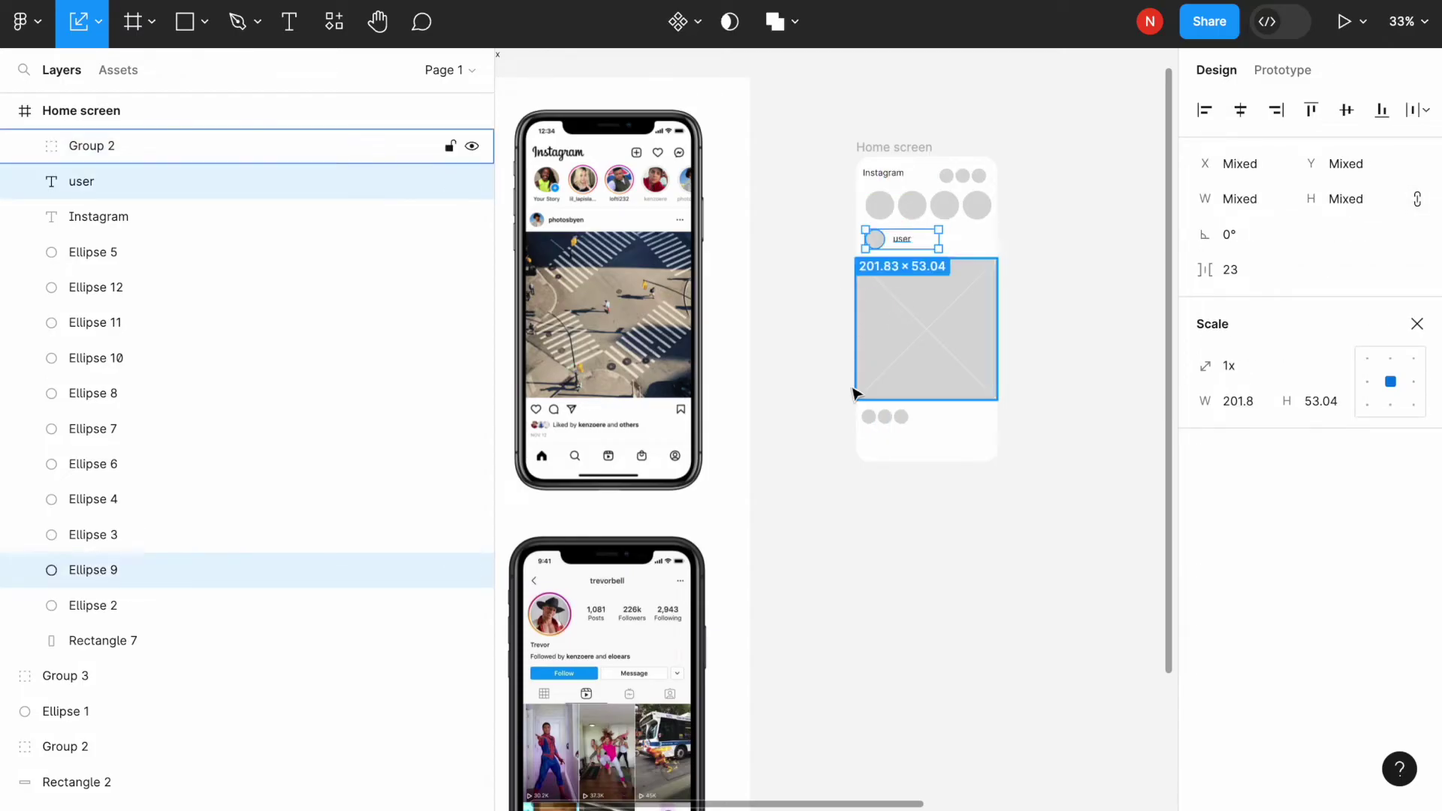
{"action": "left_click", "coordinate": [859, 416]}
{"action": "left_click", "coordinate": [901, 416], "text": "shift"}
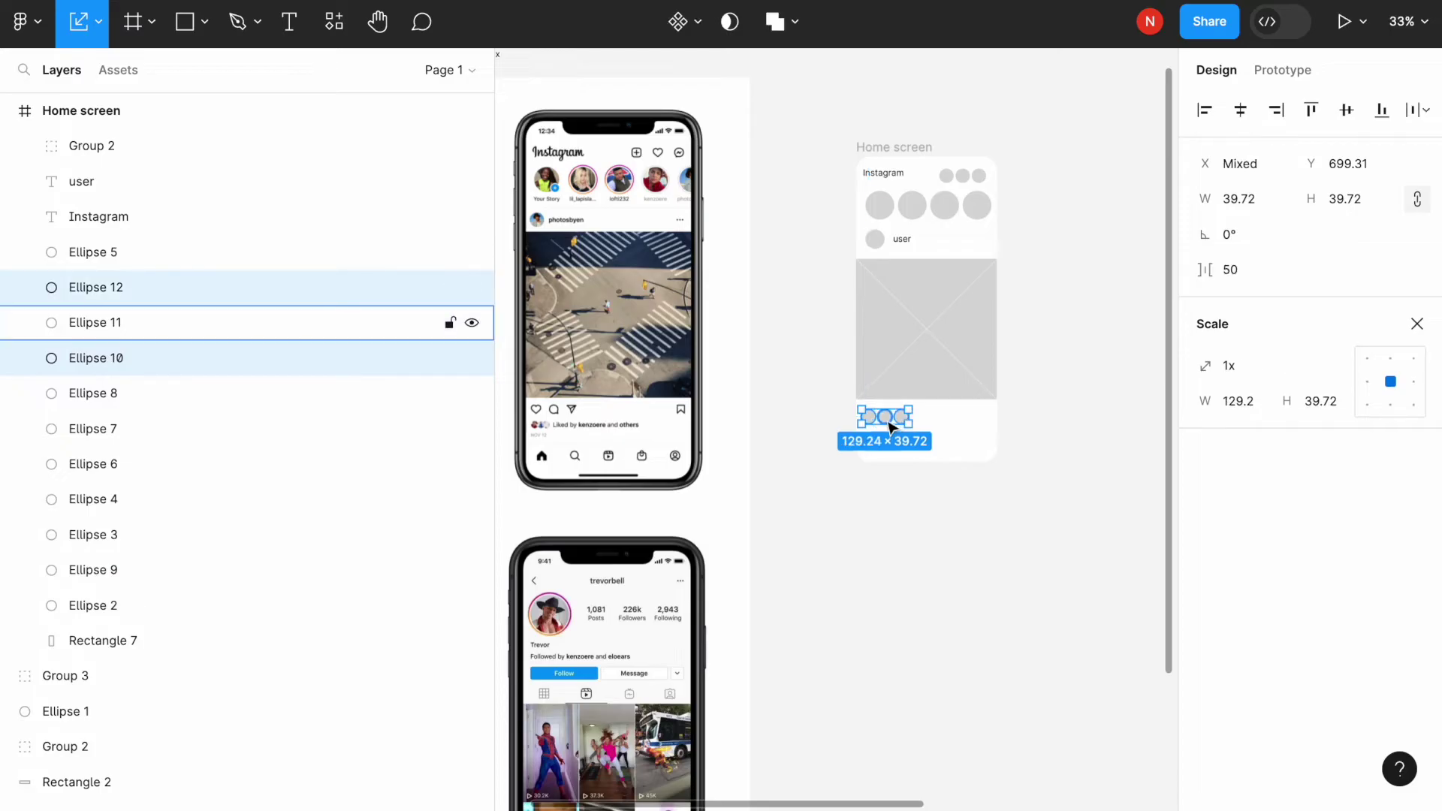
{"action": "left_click", "coordinate": [888, 421], "text": "shift"}
{"action": "left_click_drag", "start_coordinate": [890, 421], "coordinate": [891, 418]}
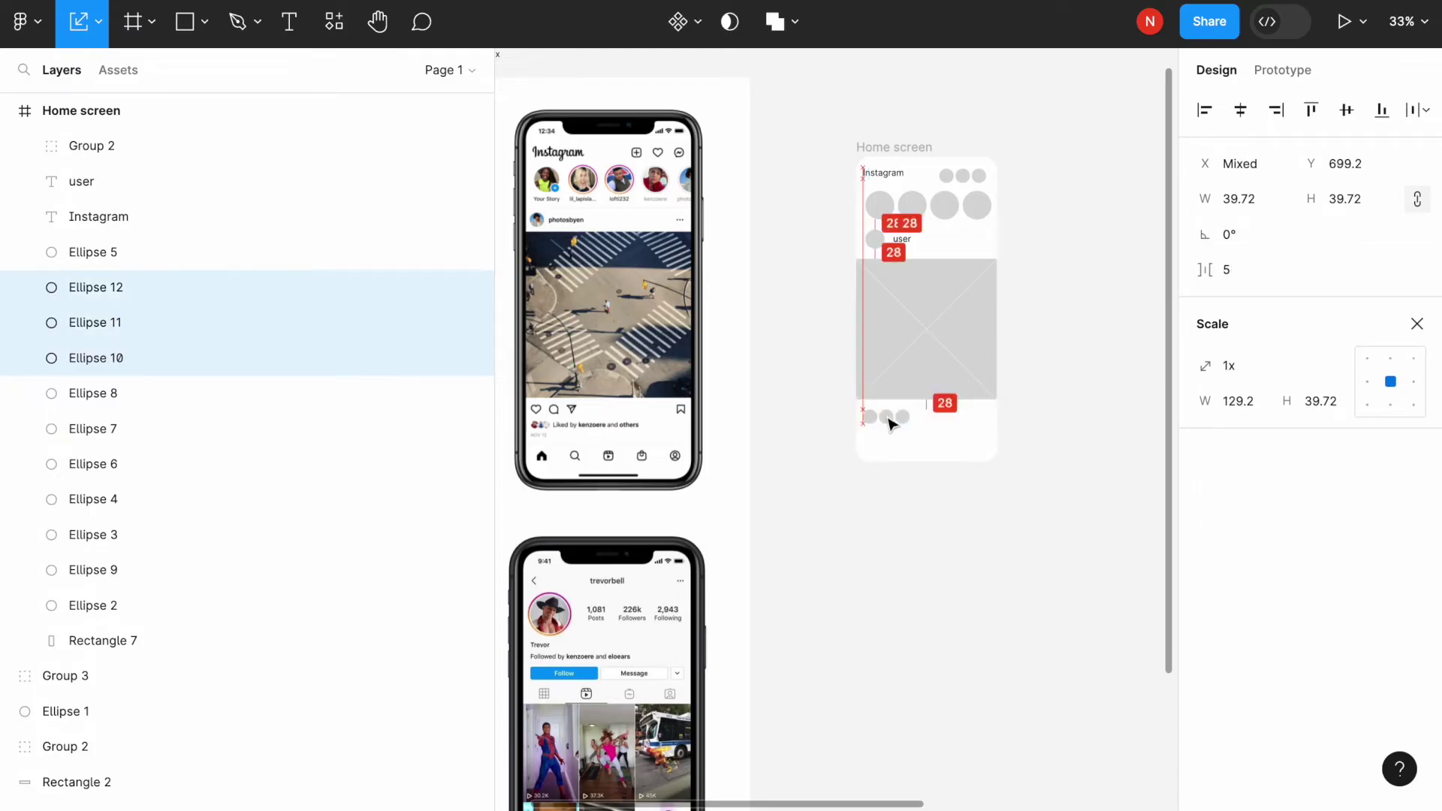
{"action": "left_click", "coordinate": [811, 422]}
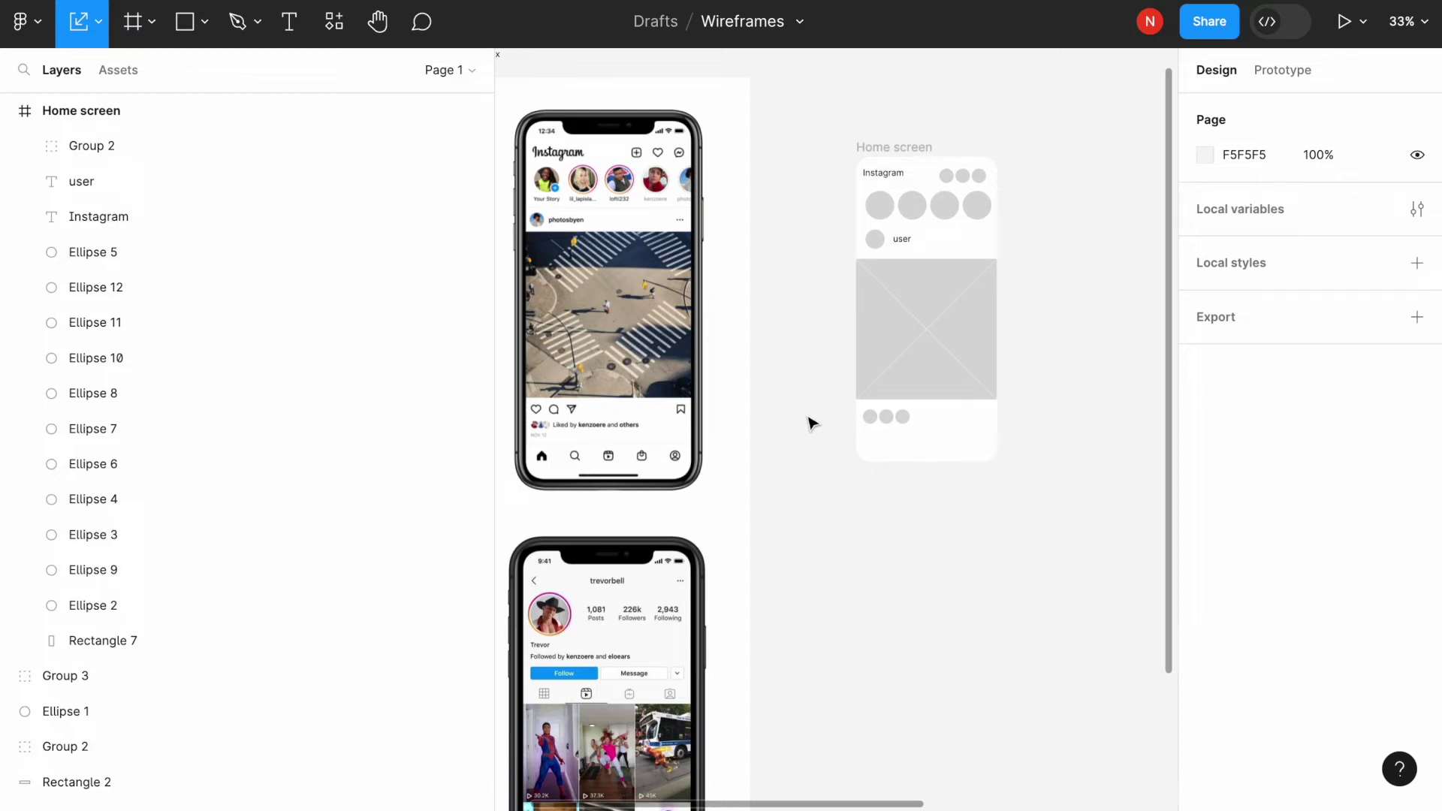
{"action": "left_click", "coordinate": [885, 418]}
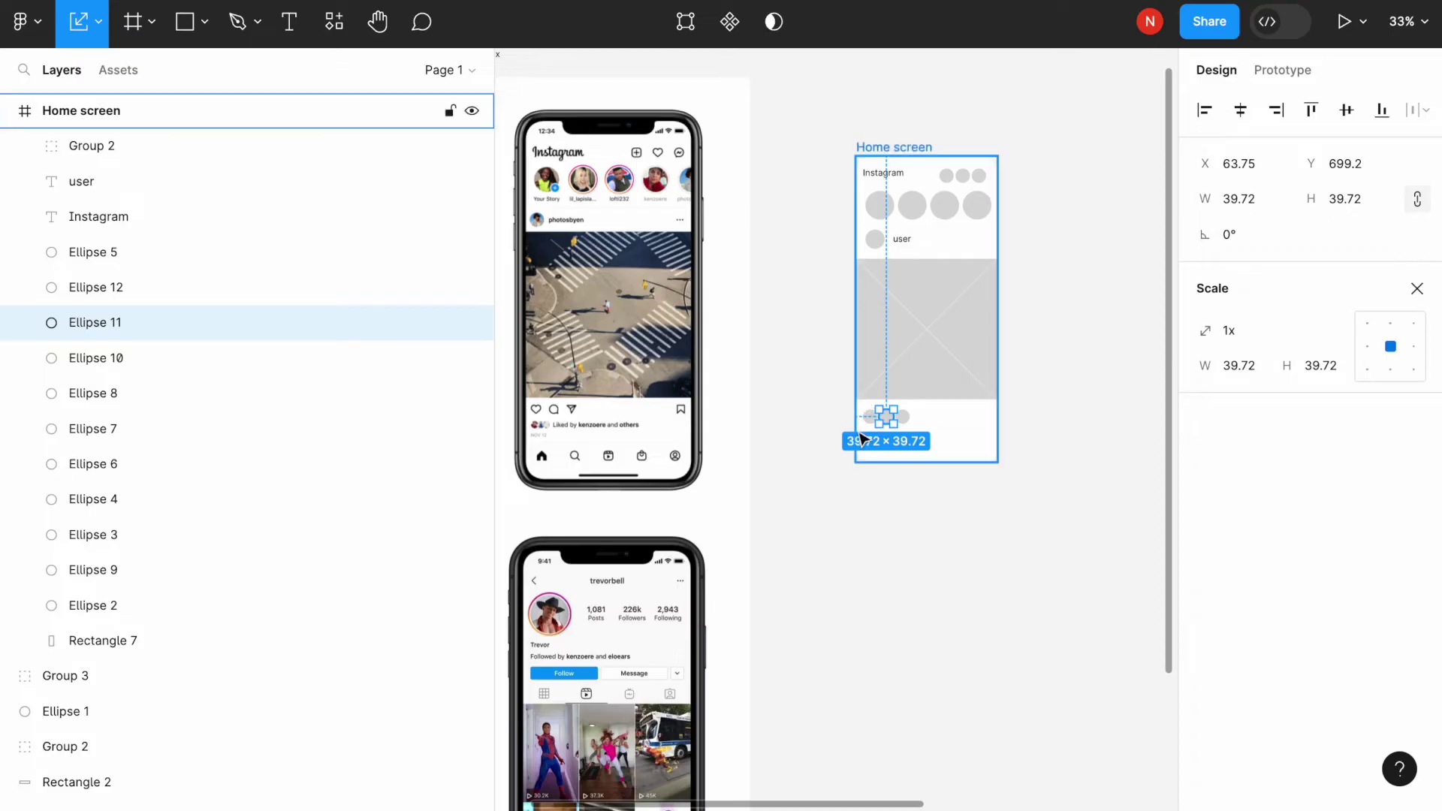
{"action": "mouse_move", "coordinate": [886, 418]}
{"action": "left_mouse_down"}
{"action": "mouse_move", "coordinate": [872, 419]}
{"action": "mouse_move", "coordinate": [873, 443]}
{"action": "left_mouse_up"}
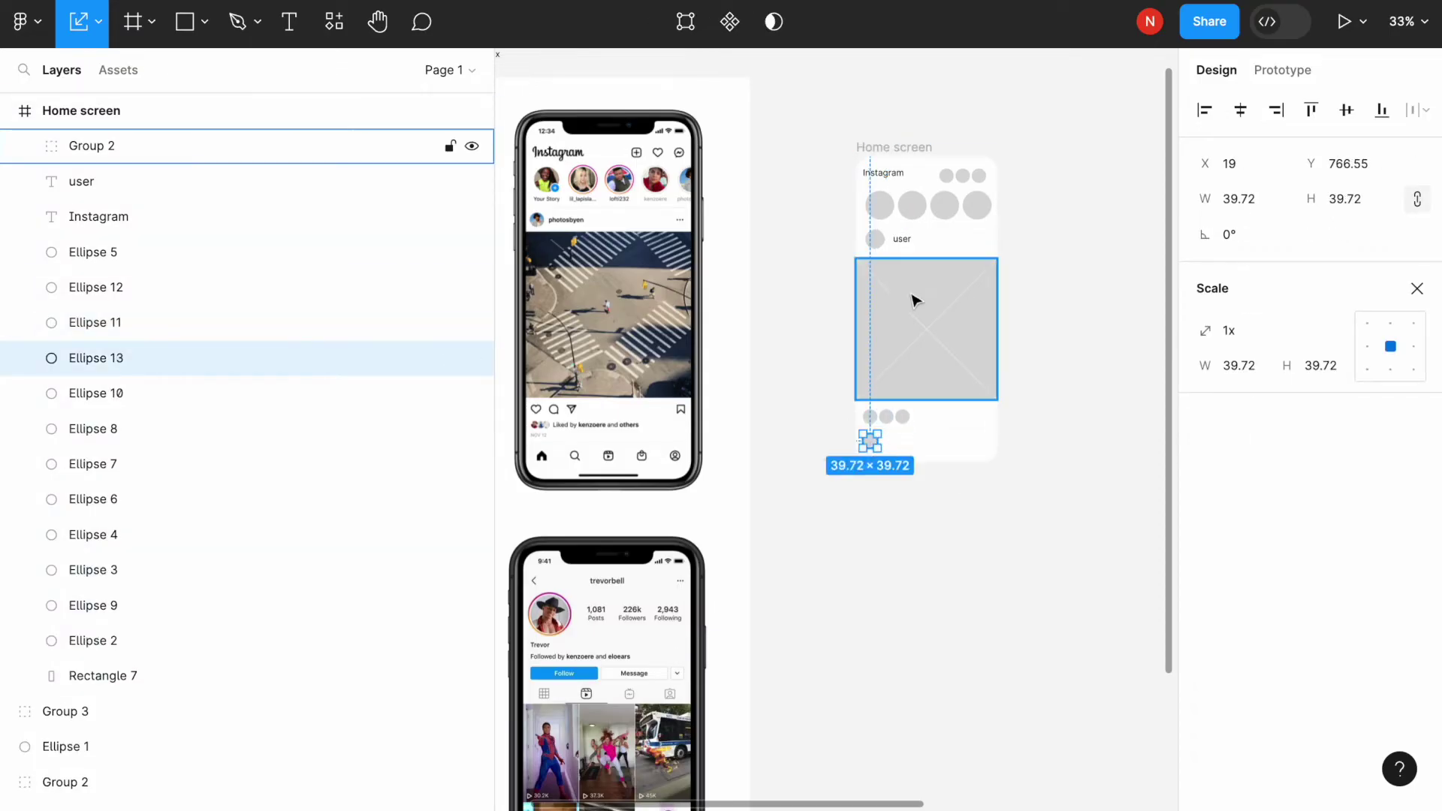
Copy the user label below the bottom circle and retype it as 'Likes'
{"action": "left_click_drag", "start_coordinate": [904, 241], "coordinate": [898, 441], "text": "alt"}
{"action": "key", "text": "v"}
{"action": "double_click", "coordinate": [895, 440]}
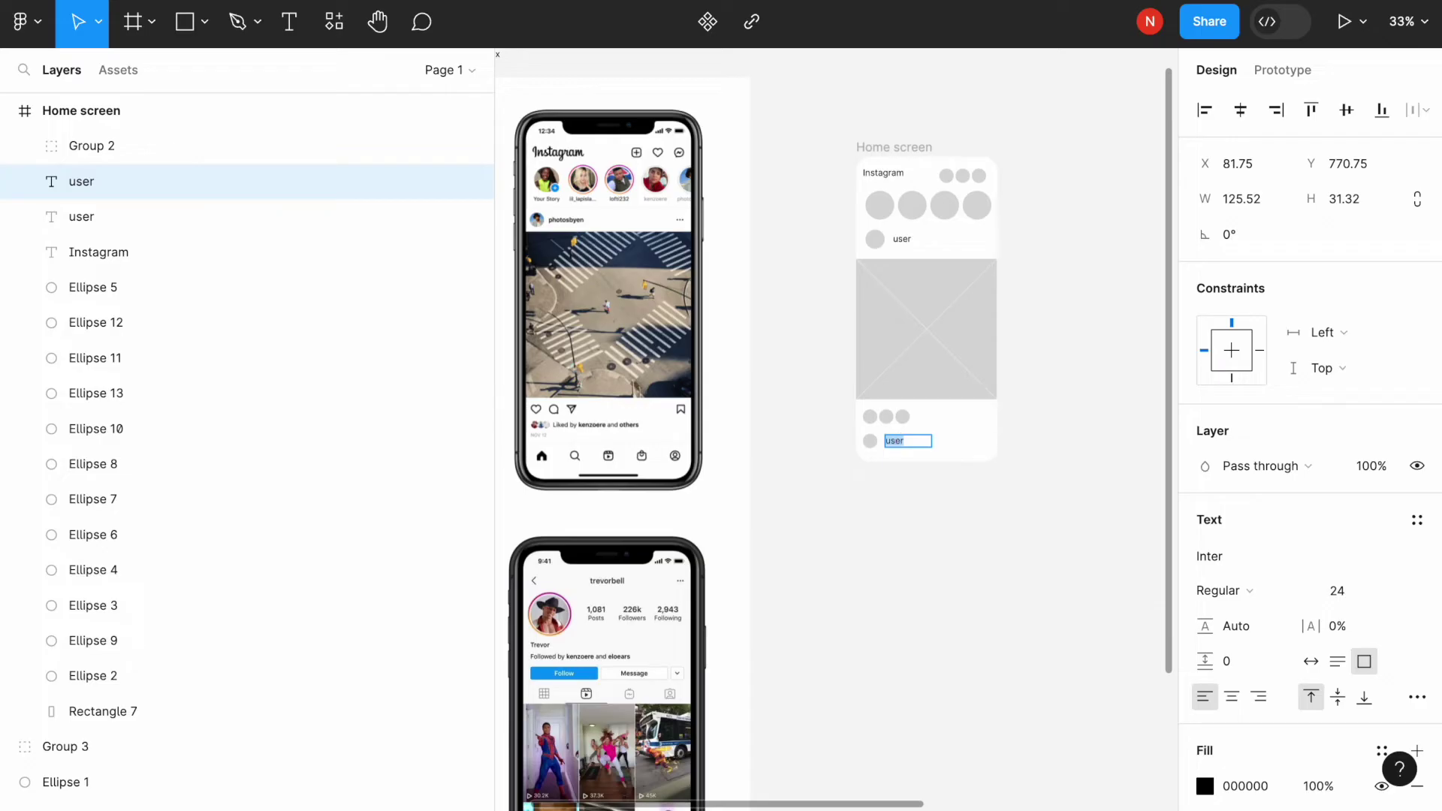
{"action": "key", "text": "Escape"}
Nudge the user, image and Likes content up slightly, excluding the frame background
{"action": "left_click_drag", "start_coordinate": [1029, 465], "coordinate": [844, 239]}
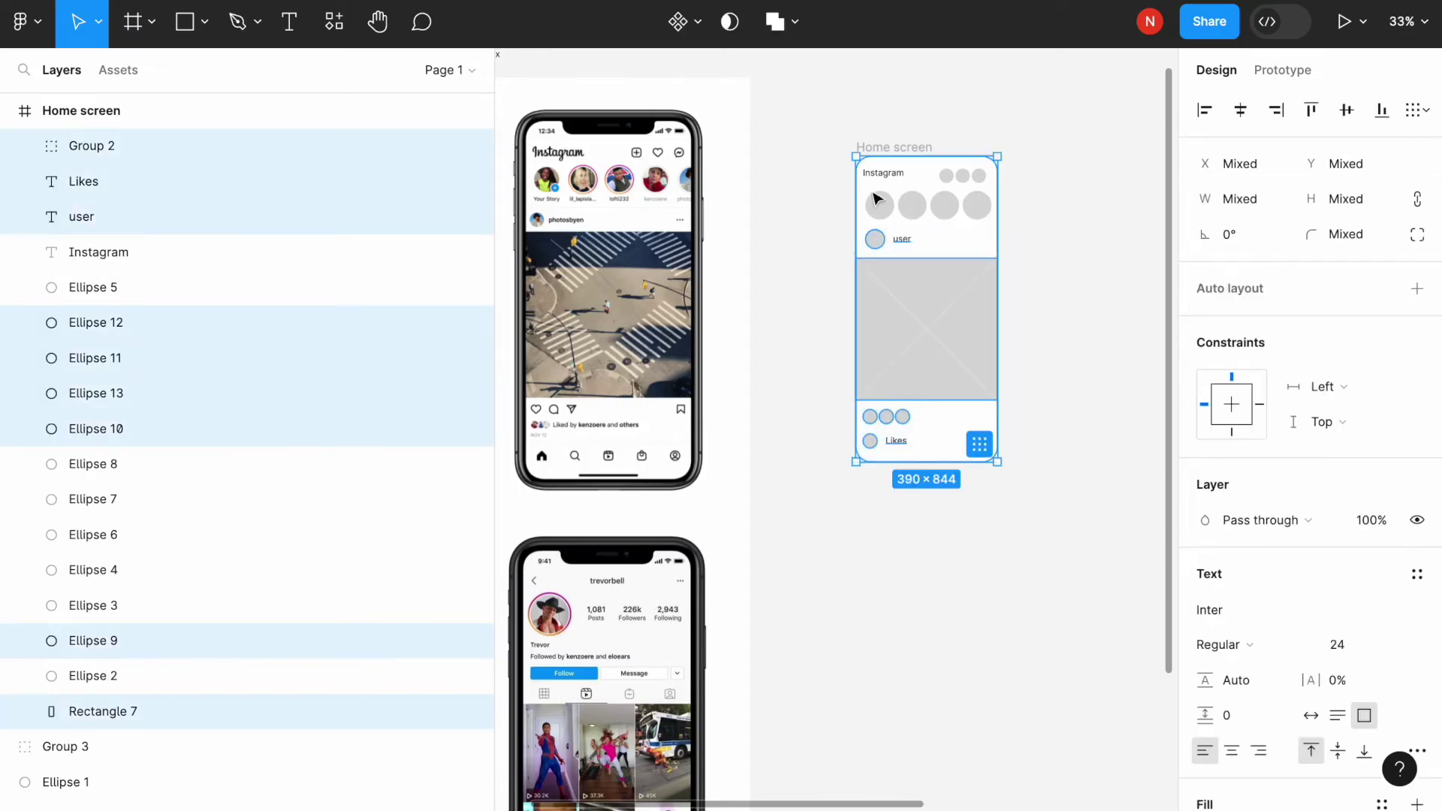
{"action": "left_click", "coordinate": [930, 182], "text": "shift"}
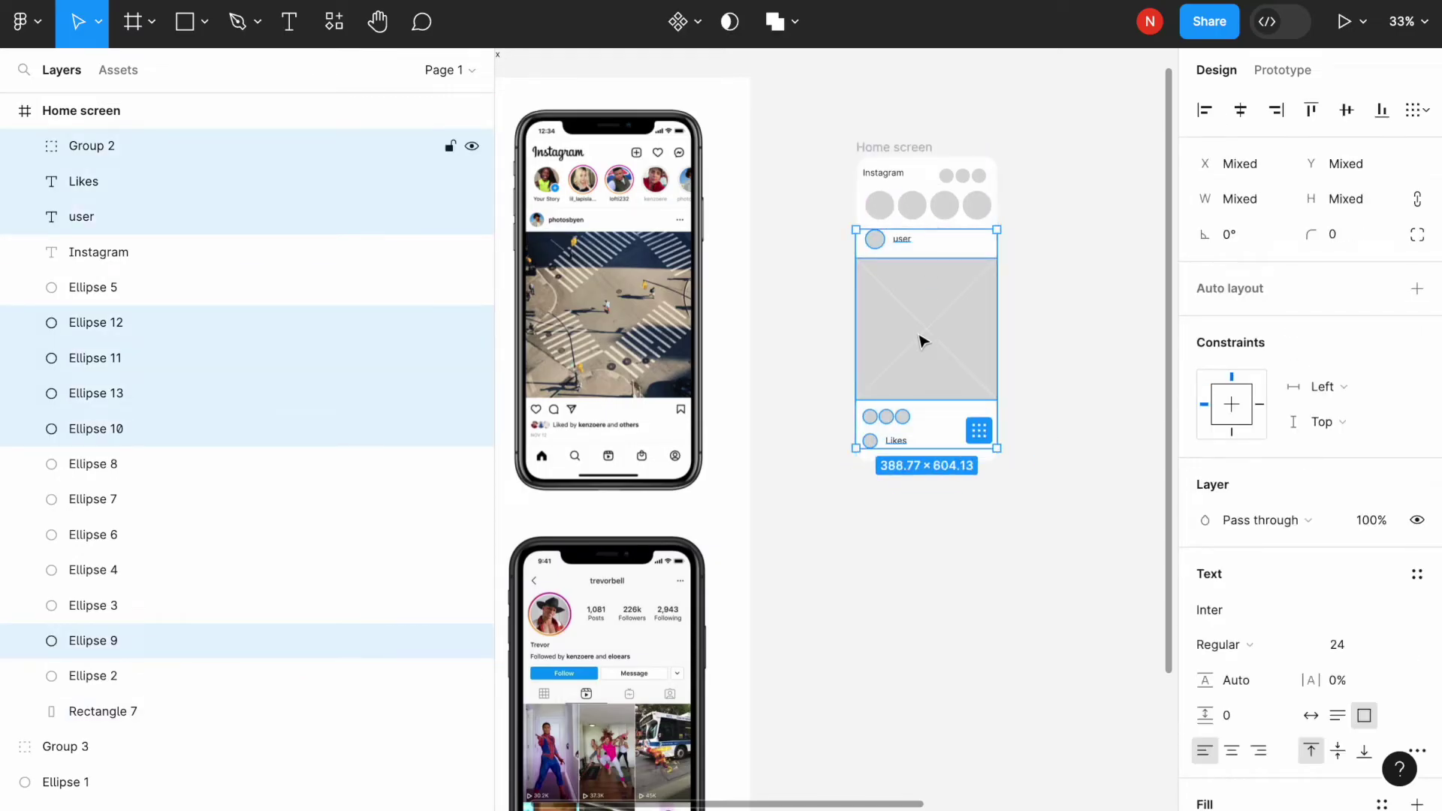
{"action": "left_click_drag", "start_coordinate": [923, 342], "coordinate": [922, 339]}
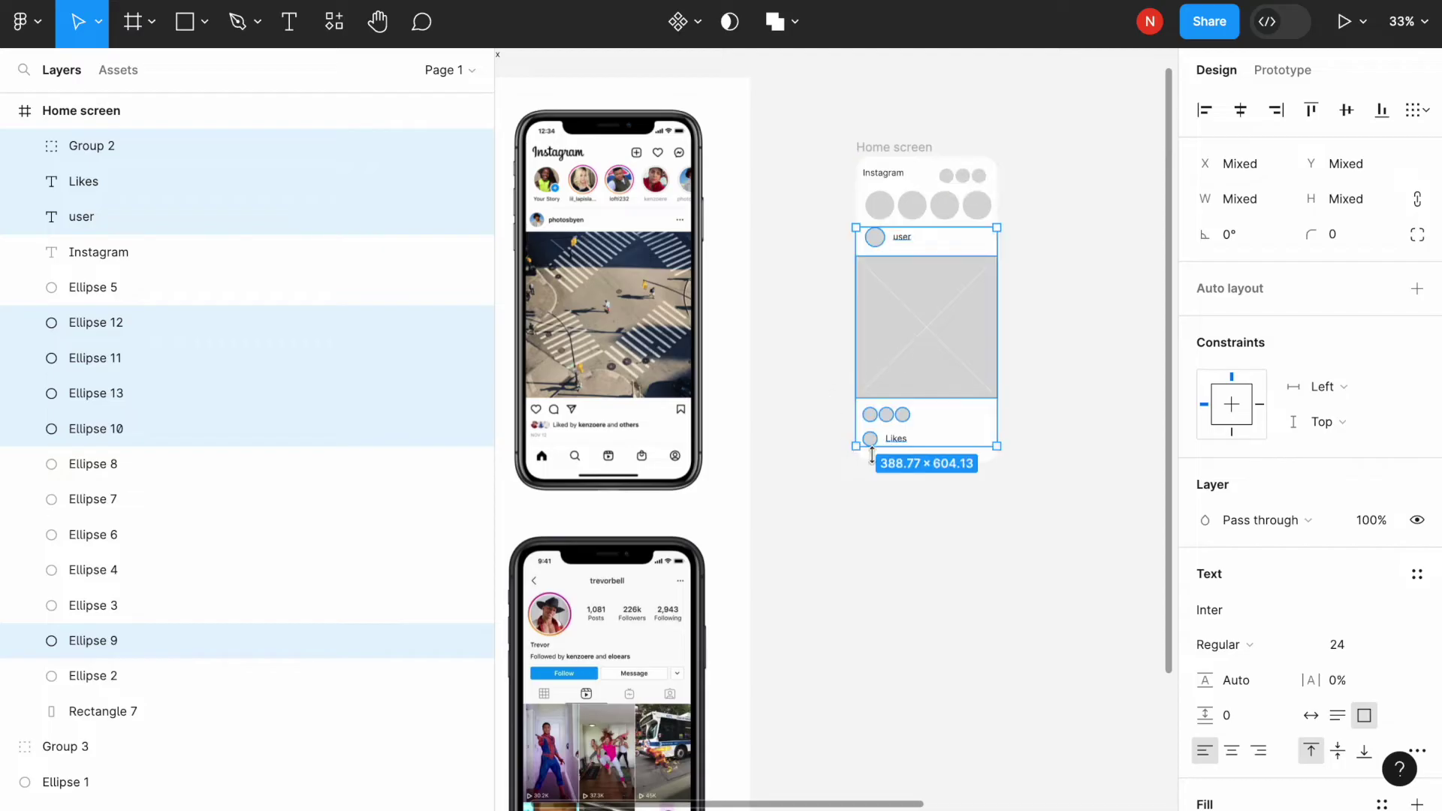
{"action": "left_click", "coordinate": [870, 439]}
{"action": "left_click", "coordinate": [904, 442], "text": "shift"}
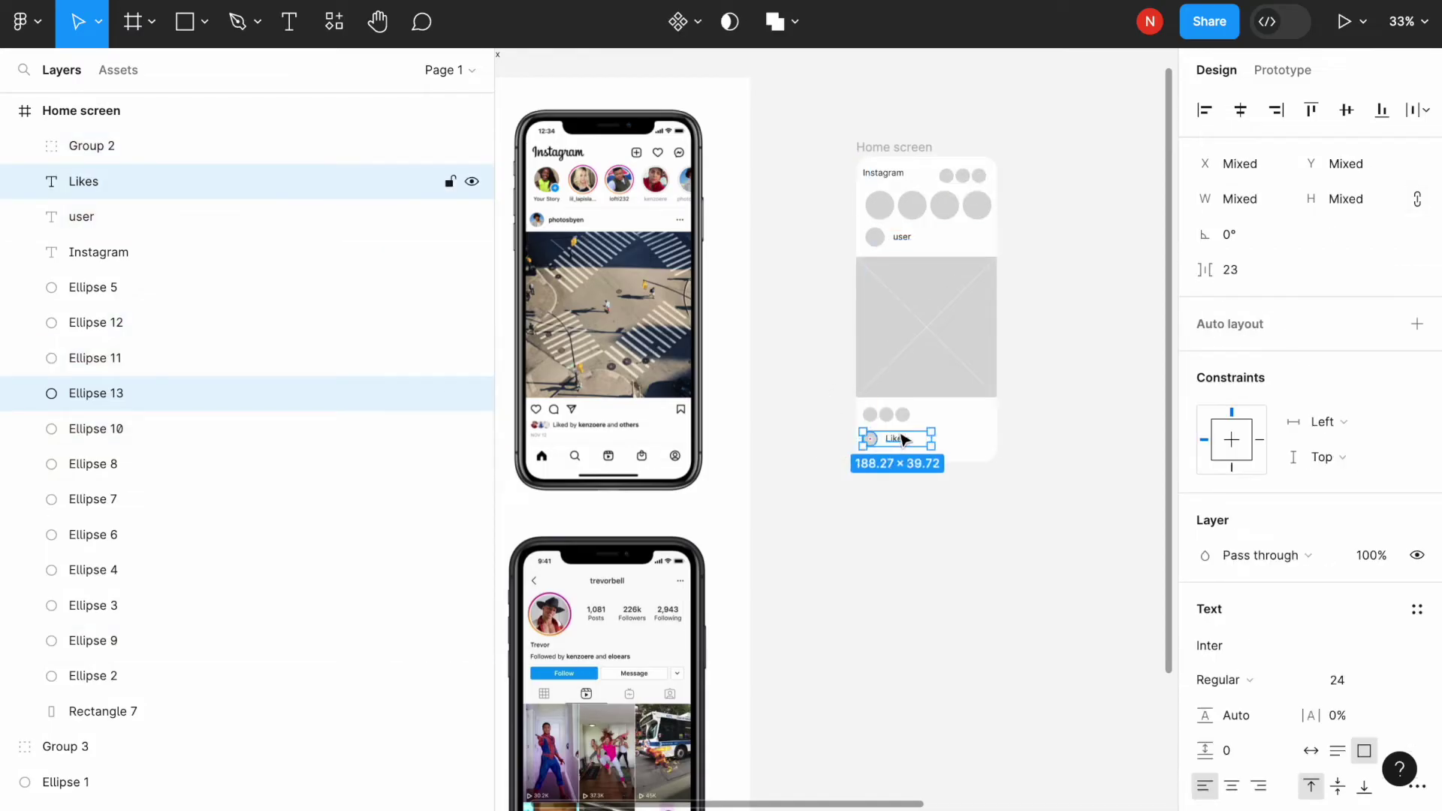
{"action": "left_click_drag", "start_coordinate": [904, 439], "coordinate": [902, 436]}
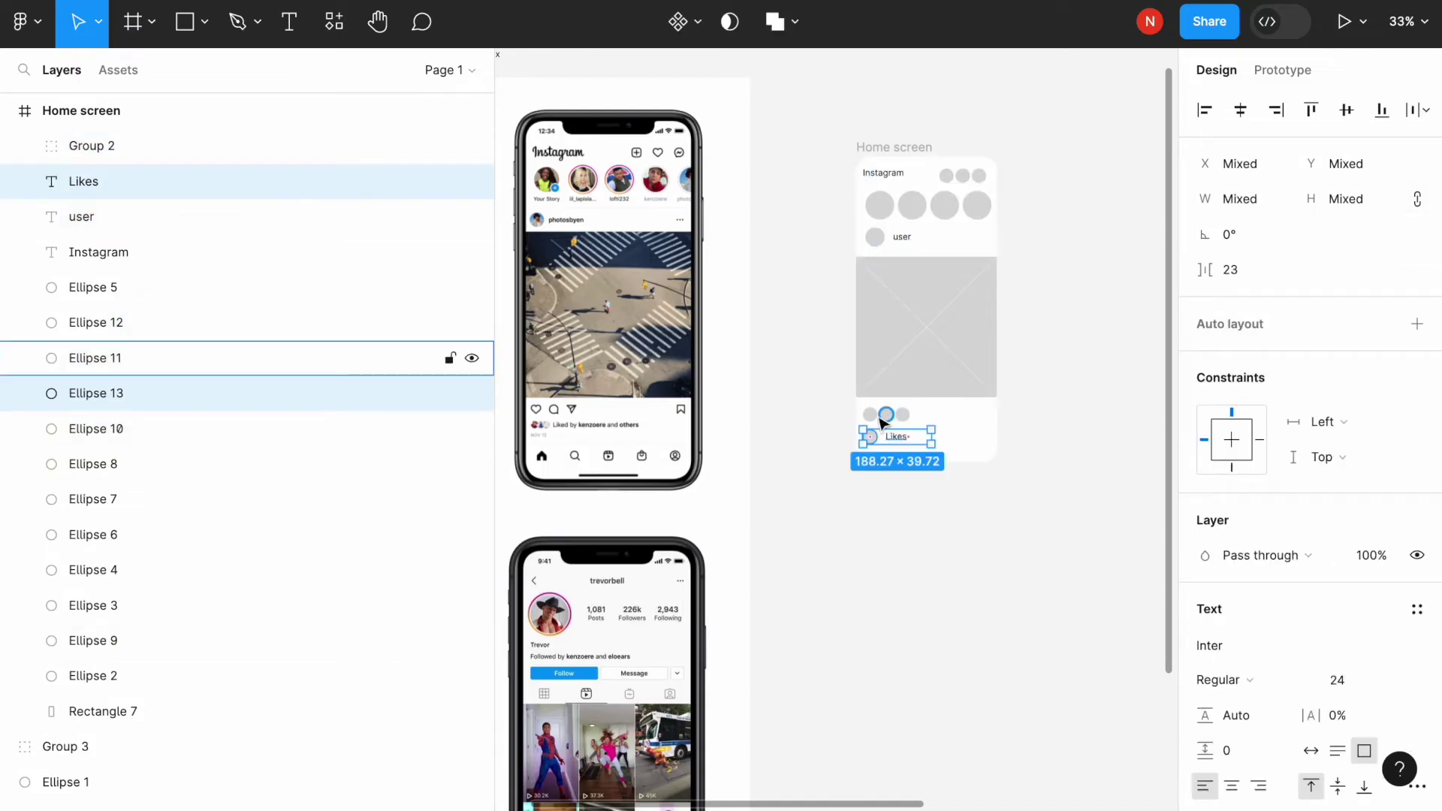
{"action": "left_click", "coordinate": [870, 414]}
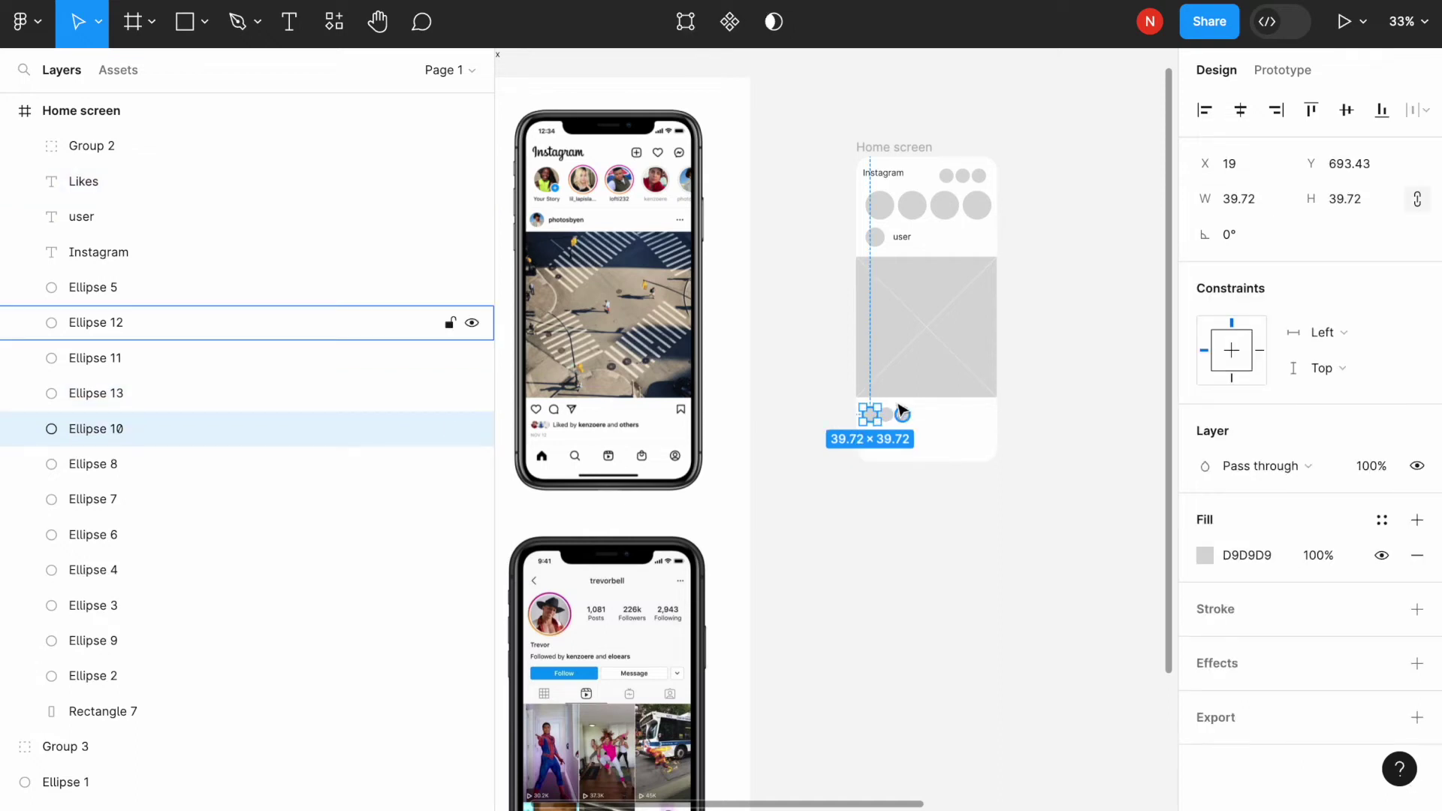
Copy the four story circles to the bottom of the Home screen and scale them to 0.69x
{"action": "left_click", "coordinate": [879, 205]}
{"action": "left_click", "coordinate": [911, 205], "text": "shift"}
{"action": "left_click", "coordinate": [944, 204], "text": "shift"}
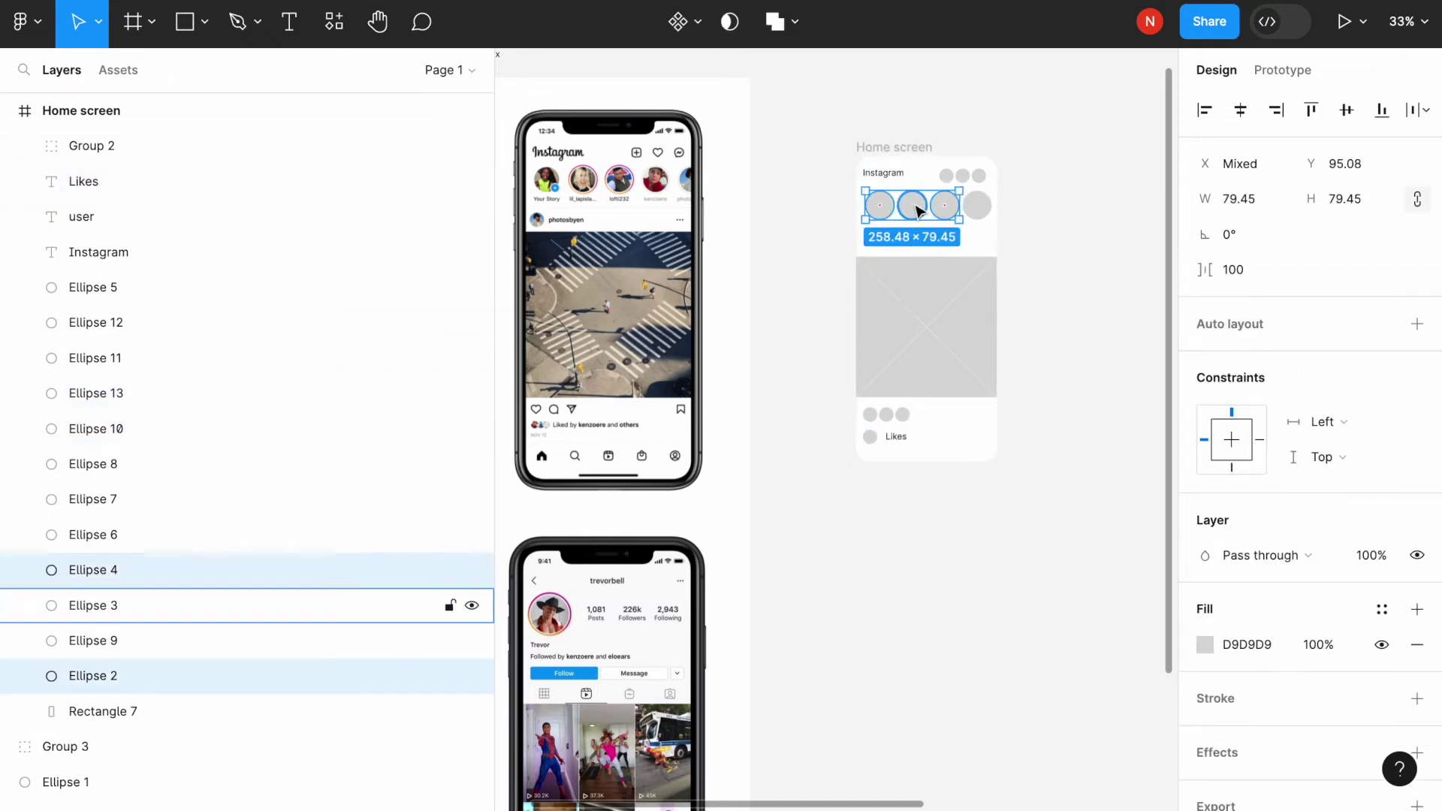
{"action": "left_click", "coordinate": [977, 206], "text": "shift"}
{"action": "left_click_drag", "start_coordinate": [958, 206], "coordinate": [954, 445]}
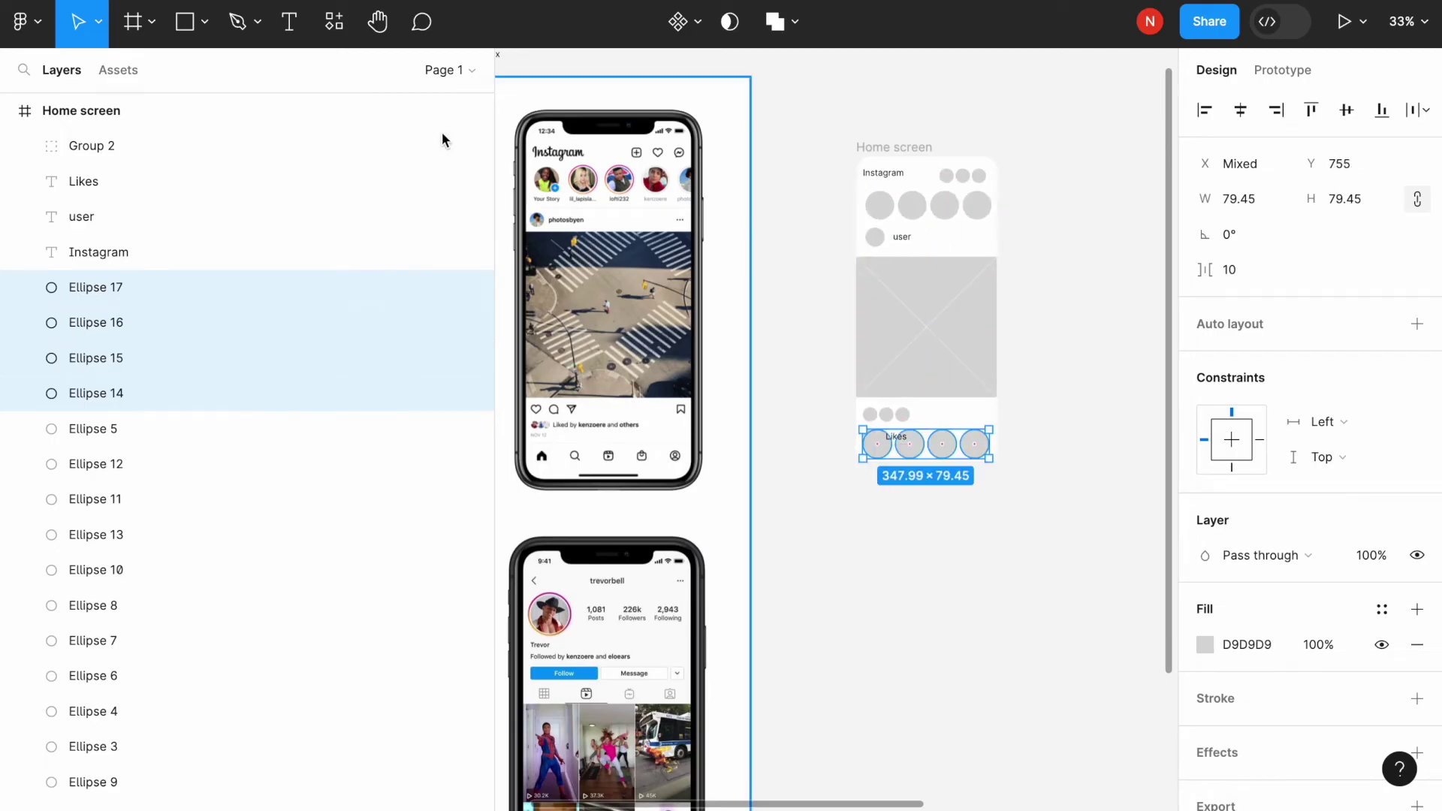
{"action": "left_click", "coordinate": [102, 30]}
{"action": "left_click", "coordinate": [94, 102]}
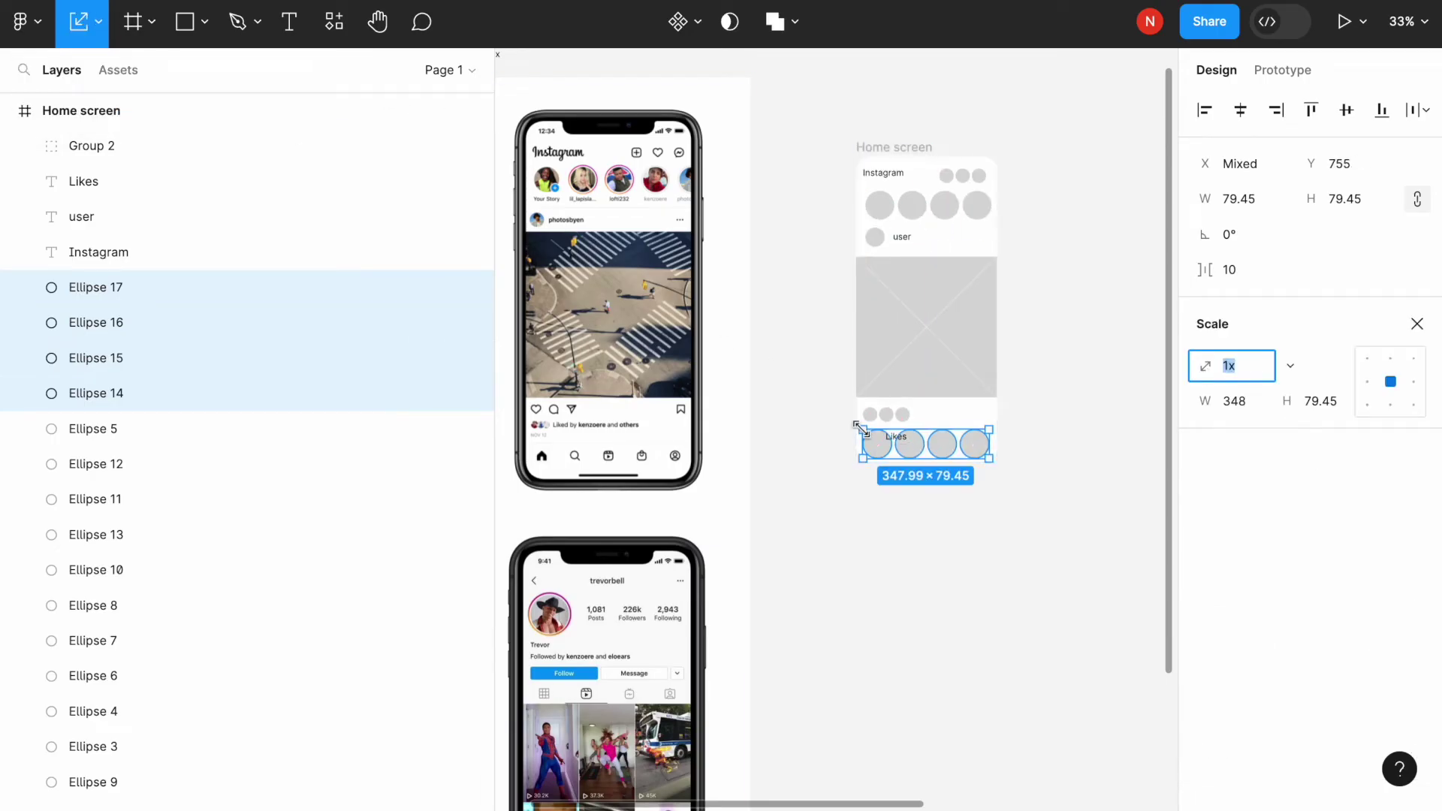
{"action": "left_click_drag", "start_coordinate": [862, 429], "coordinate": [875, 457]}
{"action": "key", "text": "Escape"}
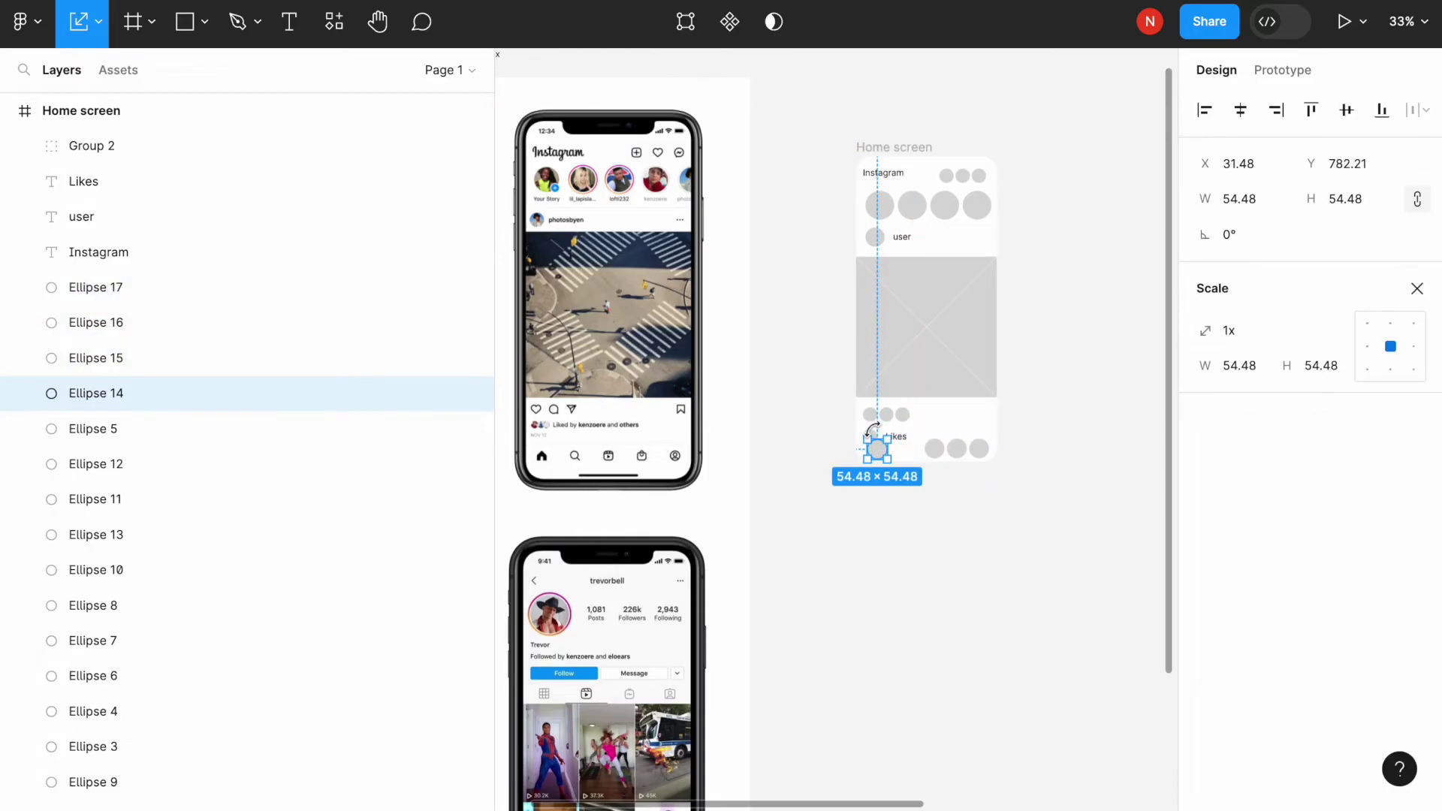
Move the Likes line and the three reaction circles up above the new bottom row
{"action": "scroll", "coordinate": [872, 430], "scroll_direction": "up", "scroll_amount": 3}
{"action": "left_click", "coordinate": [872, 413]}
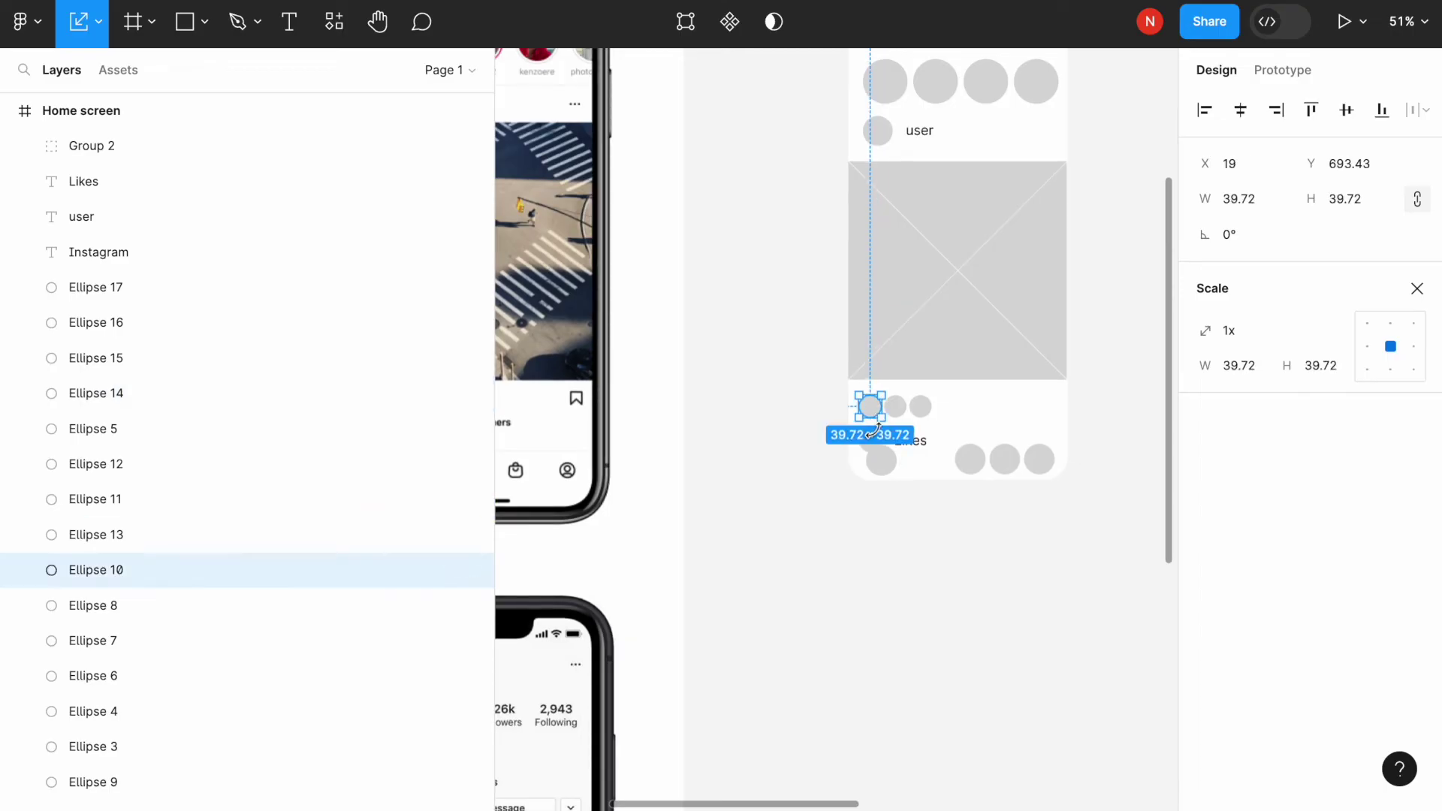
{"action": "left_click", "coordinate": [935, 447]}
{"action": "left_click", "coordinate": [913, 441]}
{"action": "left_click", "coordinate": [870, 441], "text": "shift"}
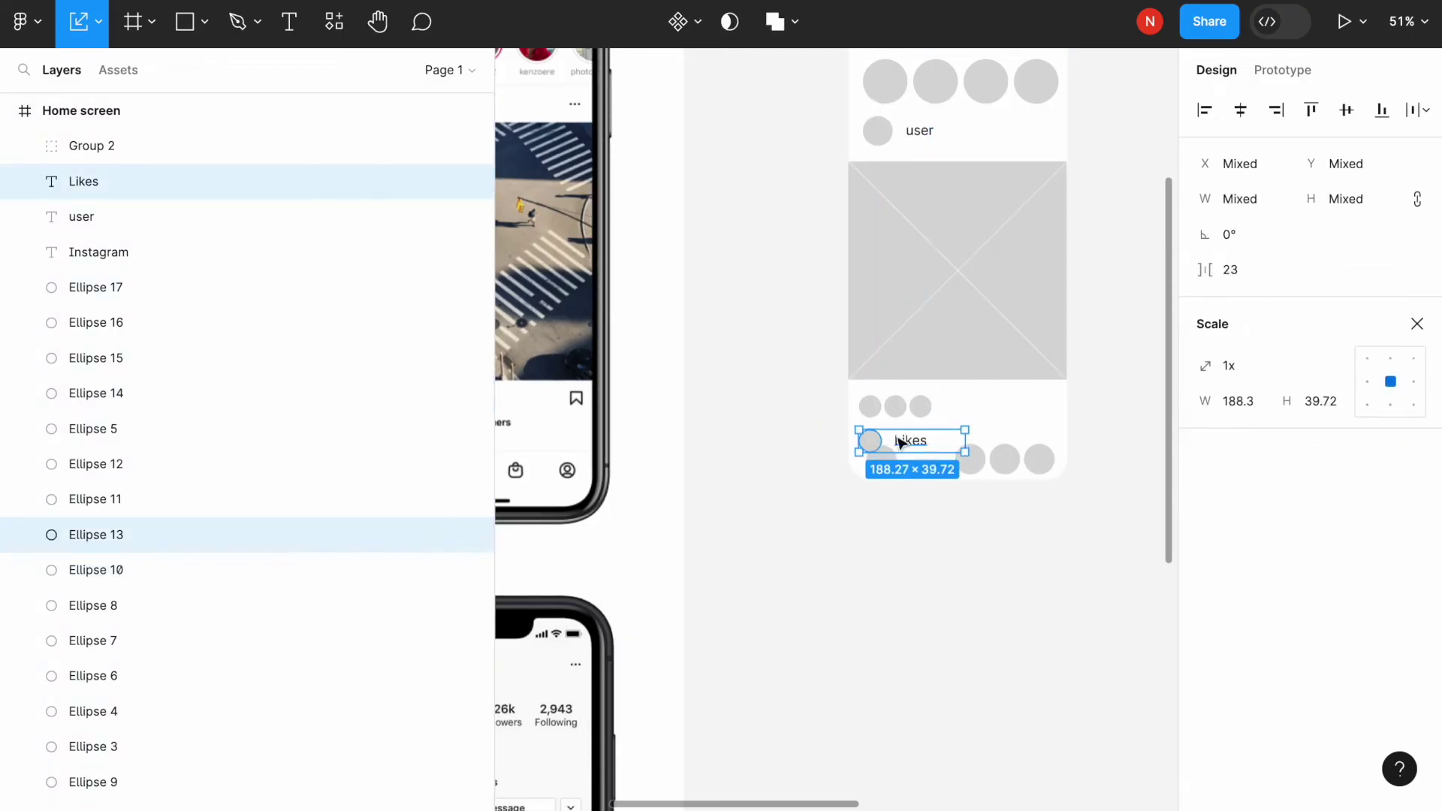
{"action": "left_click_drag", "start_coordinate": [926, 443], "coordinate": [920, 427]}
{"action": "left_click", "coordinate": [869, 407]}
{"action": "left_click", "coordinate": [919, 406], "text": "shift"}
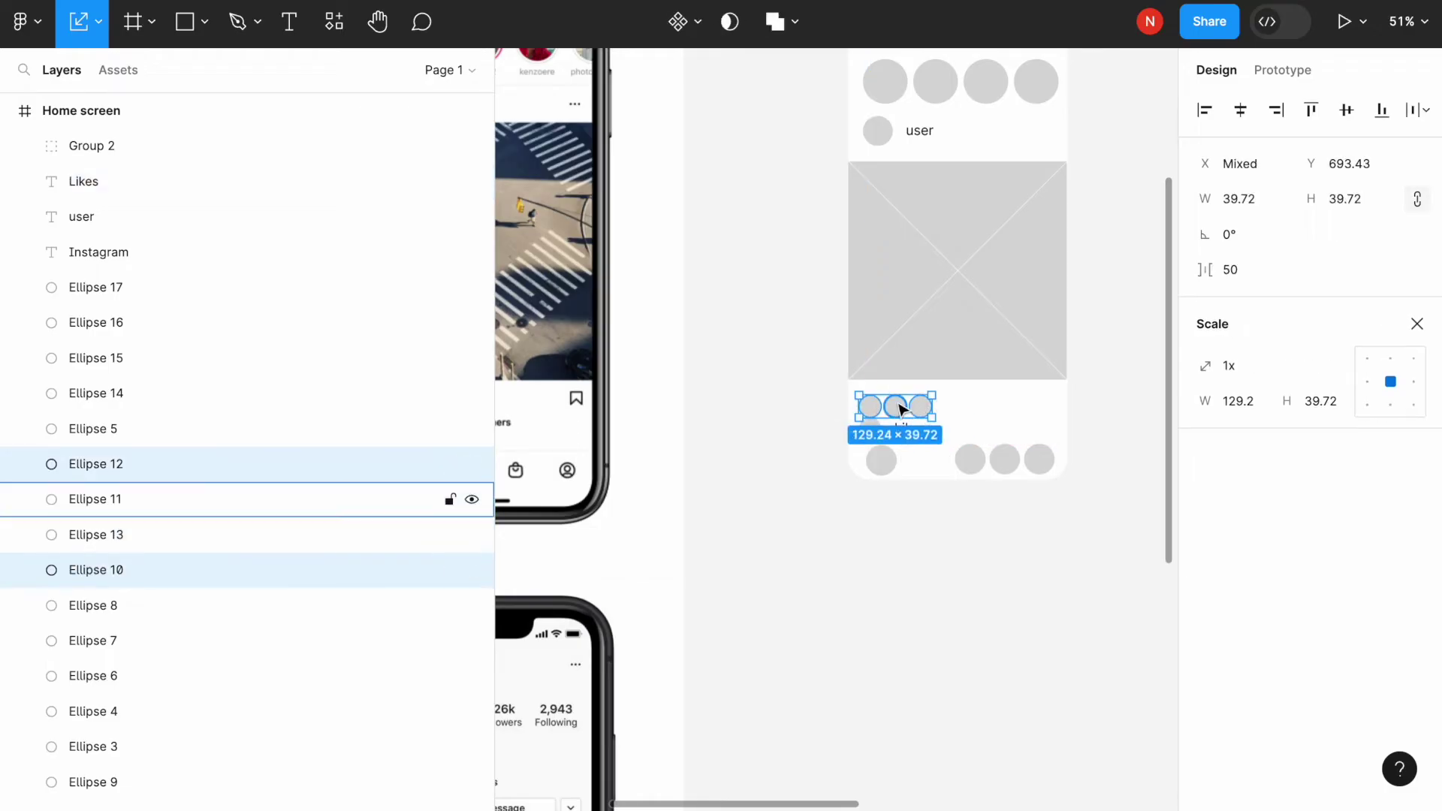
{"action": "left_click", "coordinate": [895, 413], "text": "shift"}
{"action": "left_click_drag", "start_coordinate": [898, 423], "coordinate": [895, 416]}
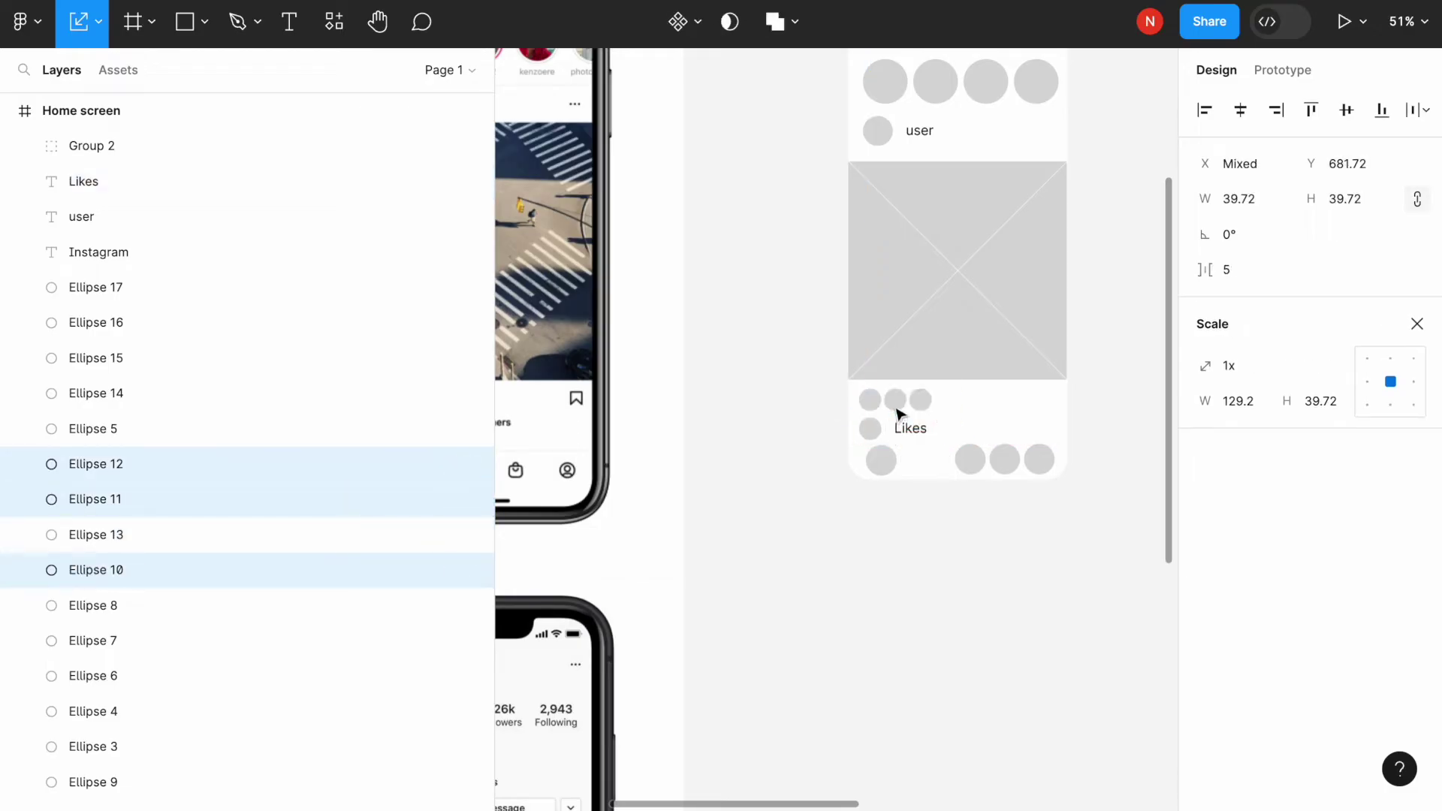
Align the leftmost bottom circle to the margin and distribute the four bottom circles evenly
{"action": "left_click", "coordinate": [881, 460]}
{"action": "left_click_drag", "start_coordinate": [877, 464], "coordinate": [876, 460]}
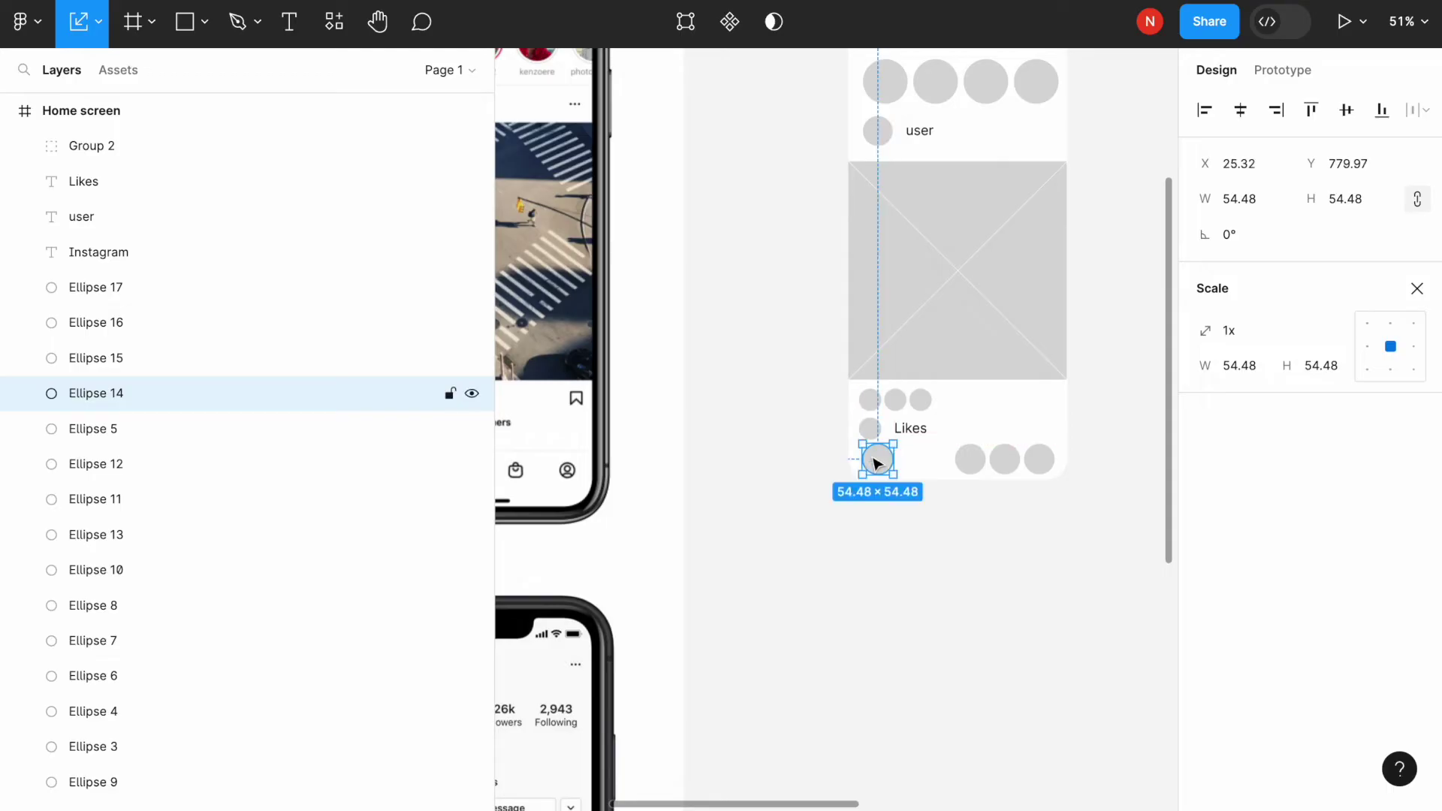
{"action": "left_click", "coordinate": [970, 459], "text": "shift"}
{"action": "left_click", "coordinate": [1006, 460], "text": "shift"}
{"action": "left_click", "coordinate": [1040, 460], "text": "shift"}
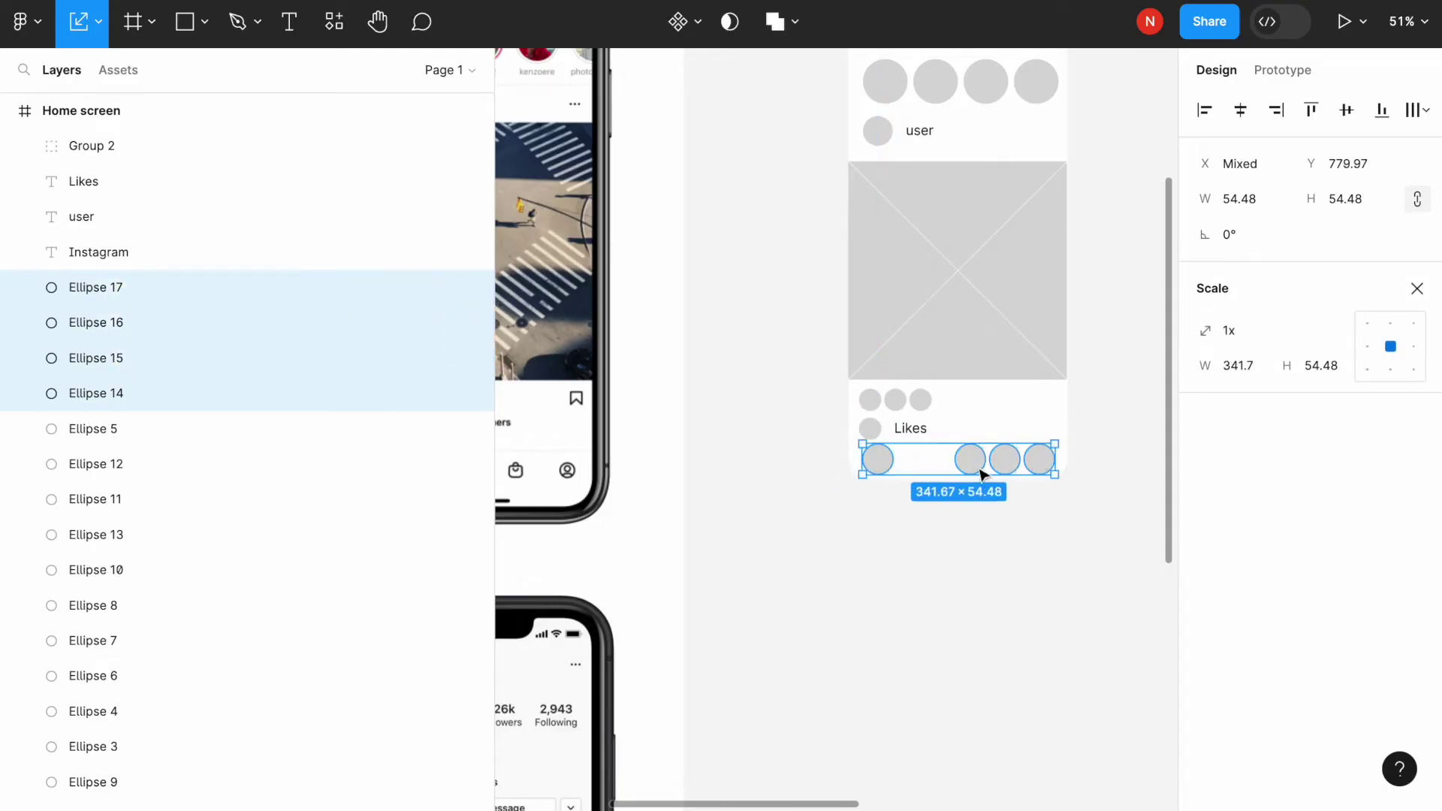
{"action": "scroll", "coordinate": [981, 474], "scroll_direction": "up", "scroll_amount": 3}
{"action": "left_click", "coordinate": [1417, 110]}
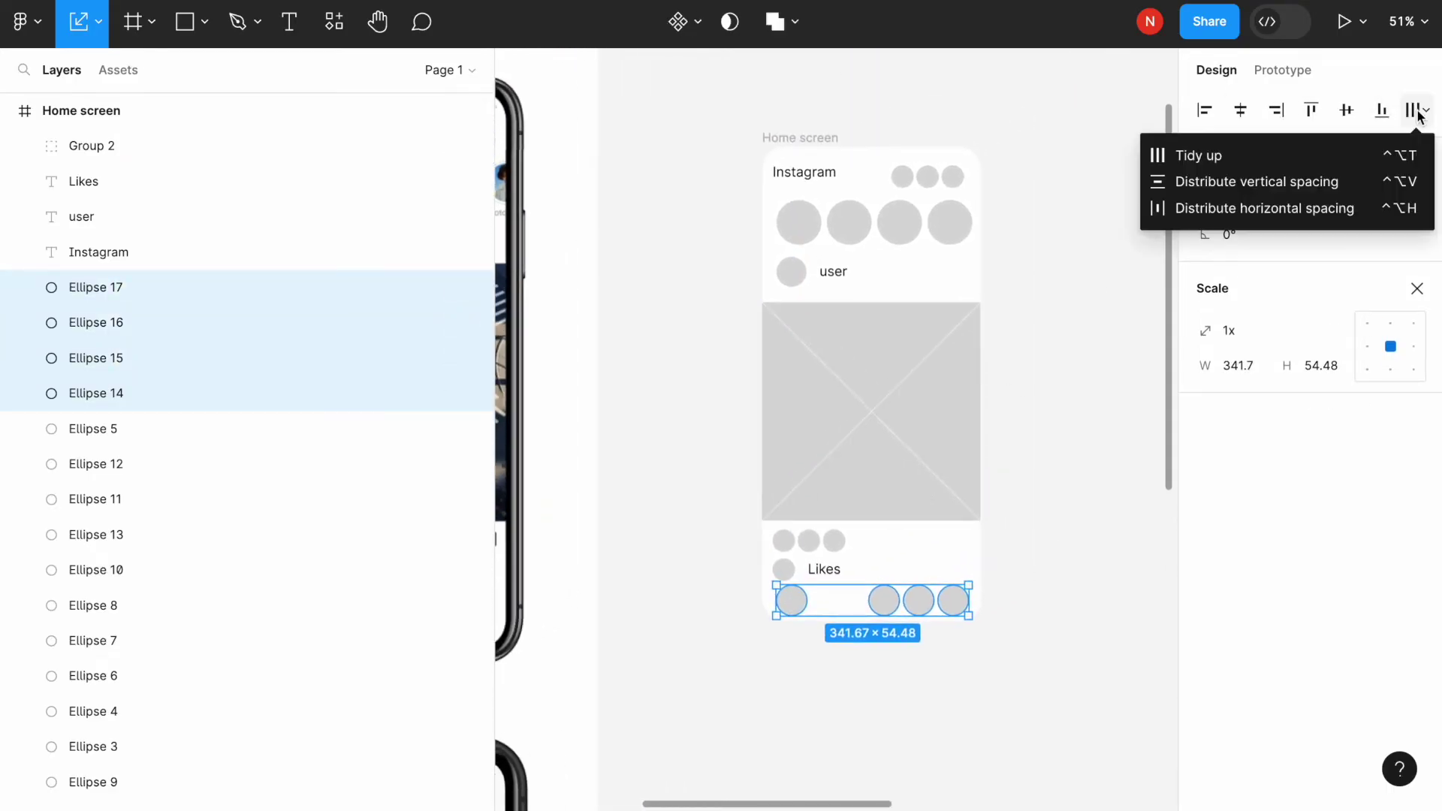
{"action": "left_click", "coordinate": [1314, 210]}
{"action": "left_click", "coordinate": [697, 449]}
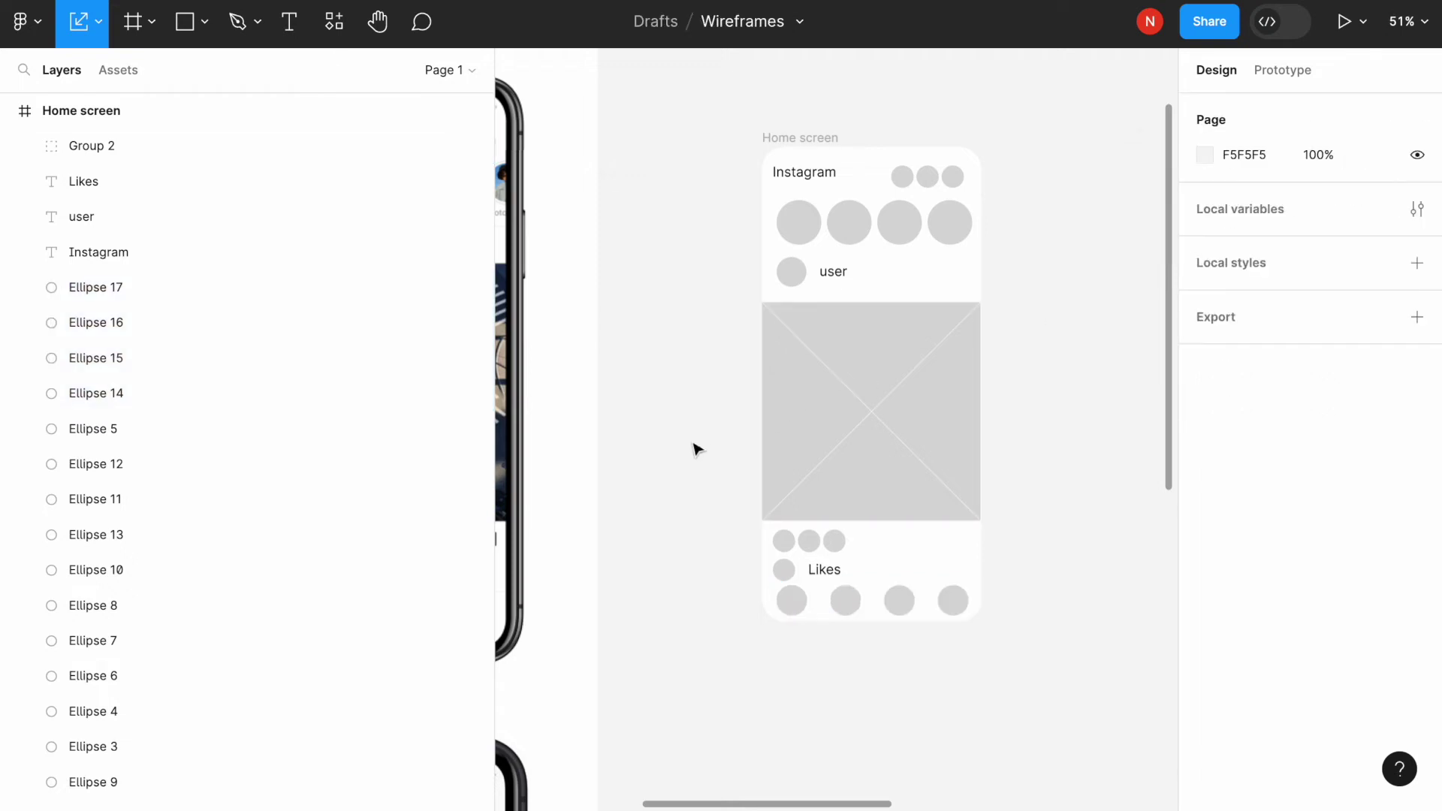
Duplicate the whole Home screen frame and place the copy below the original
{"action": "left_click", "coordinate": [786, 570]}
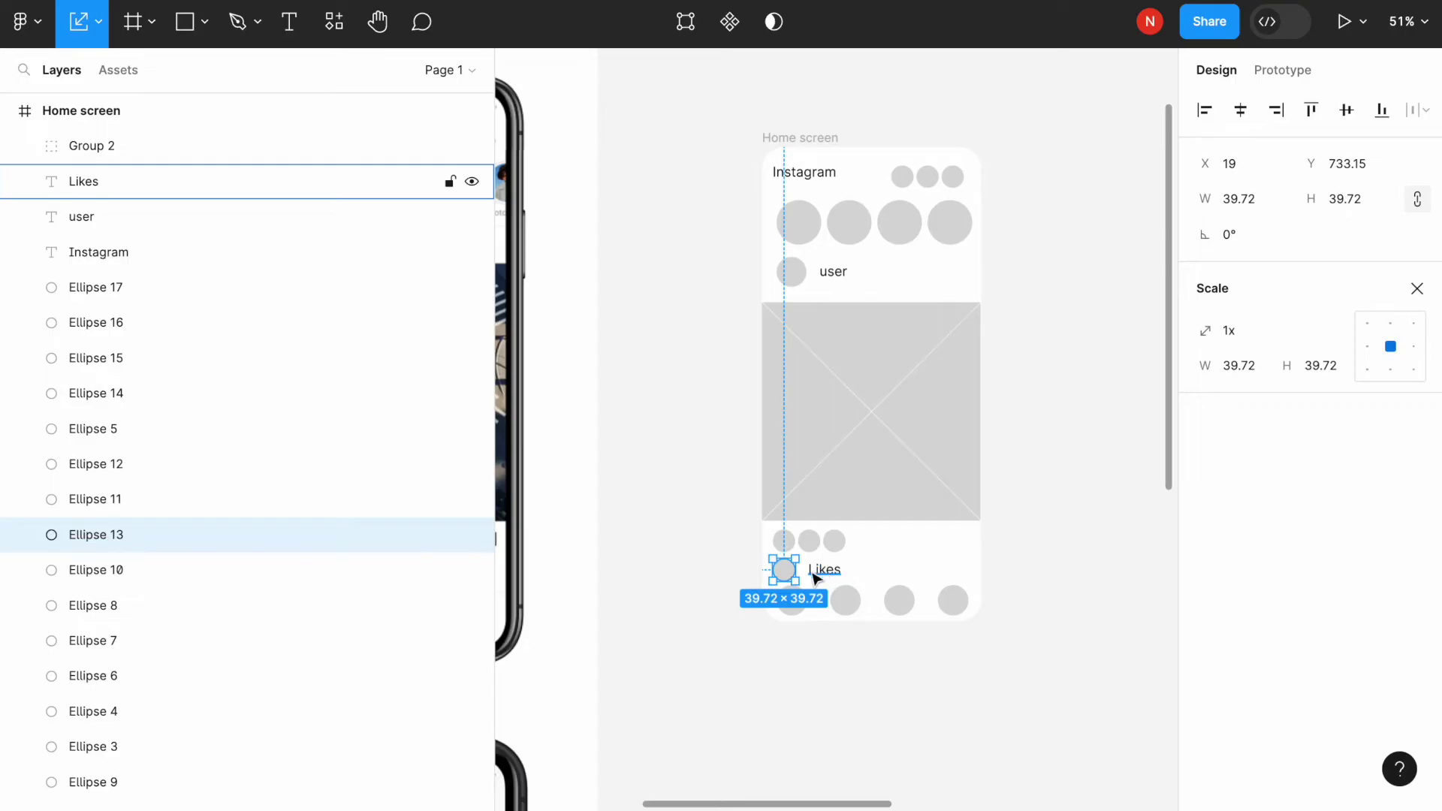
{"action": "left_click", "coordinate": [723, 235]}
{"action": "scroll", "coordinate": [721, 232], "scroll_direction": "down", "scroll_amount": 5}
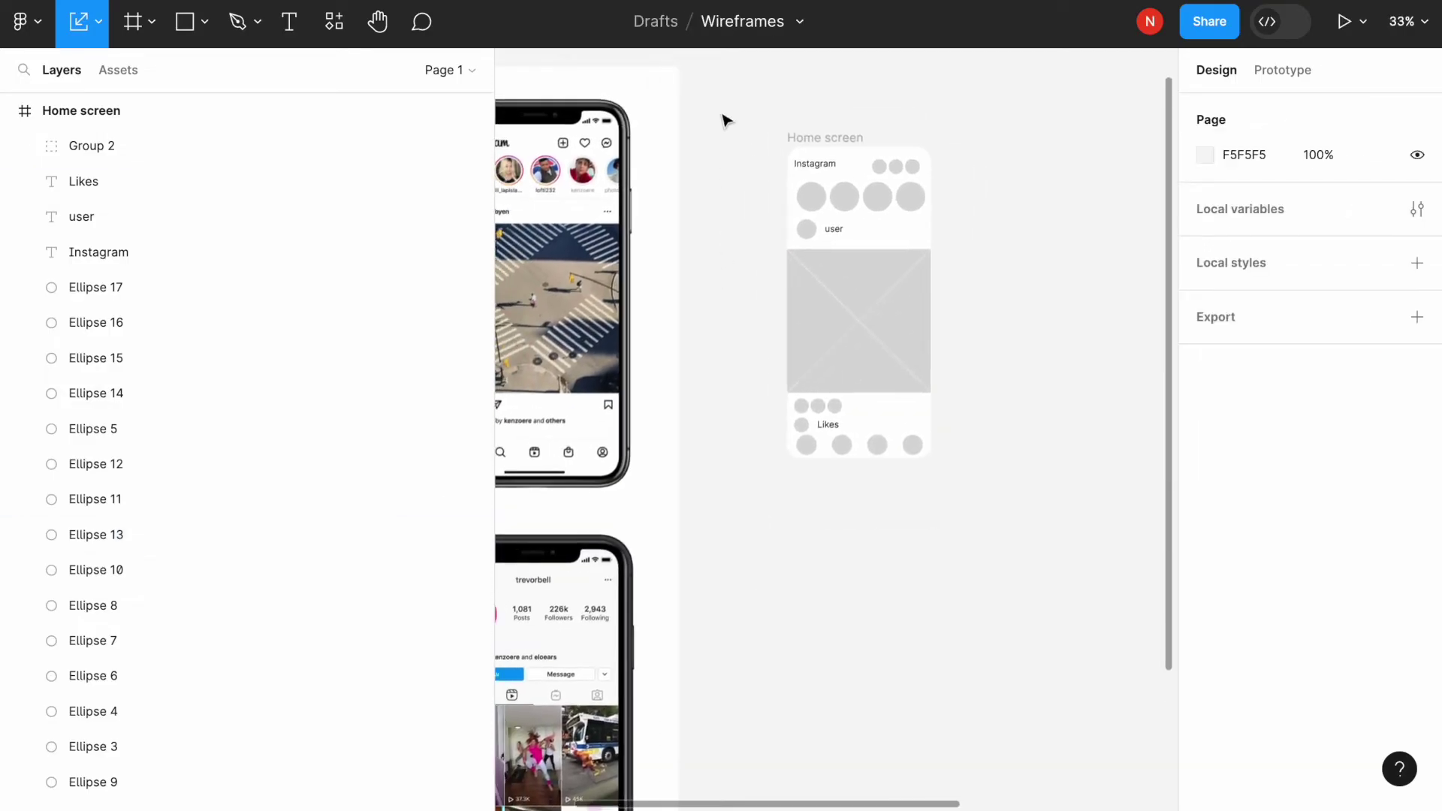
{"action": "left_click_drag", "start_coordinate": [721, 106], "coordinate": [1040, 556]}
{"action": "key", "text": "ctrl+d"}
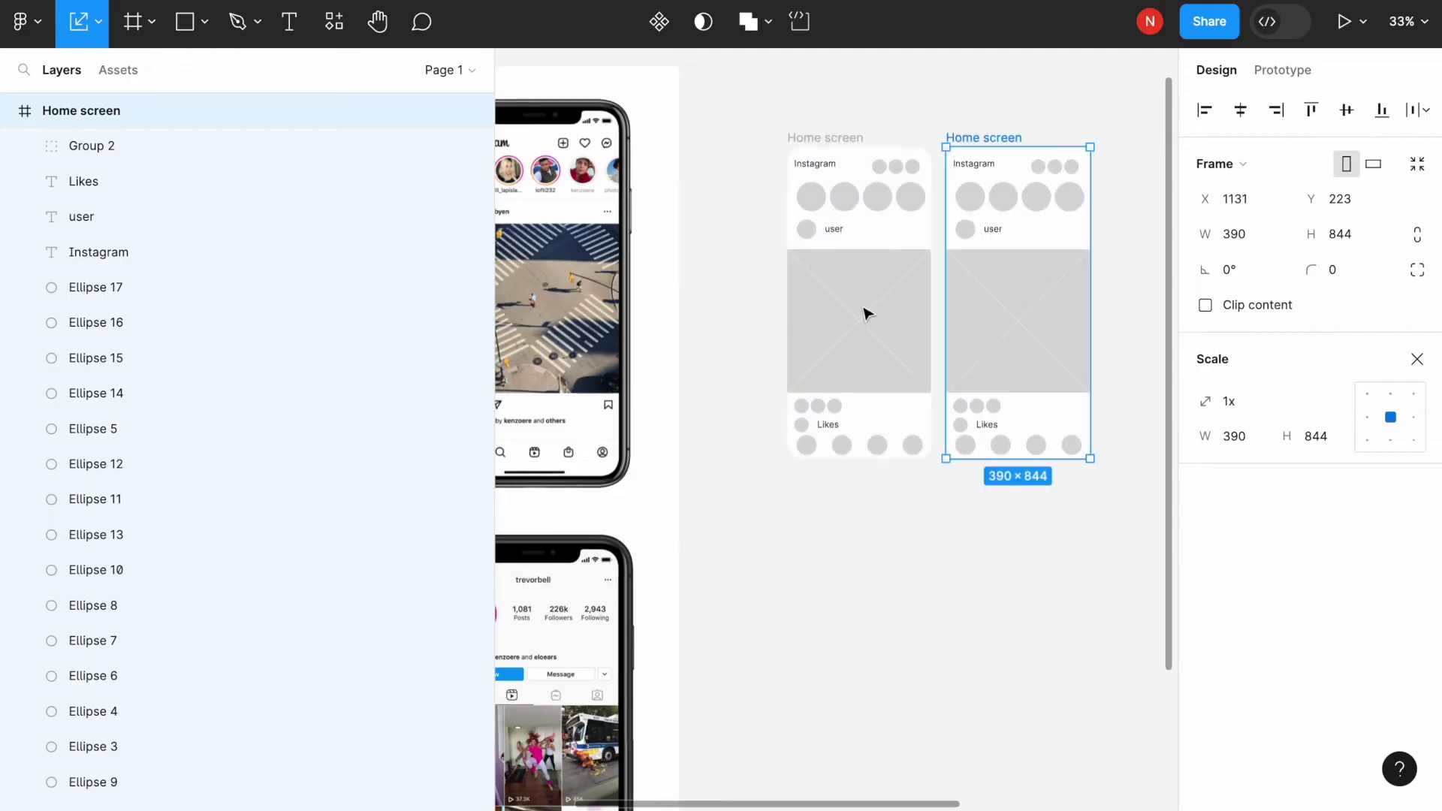
{"action": "scroll", "coordinate": [868, 313], "scroll_direction": "down", "scroll_amount": 3}
{"action": "left_click_drag", "start_coordinate": [1024, 222], "coordinate": [871, 647]}
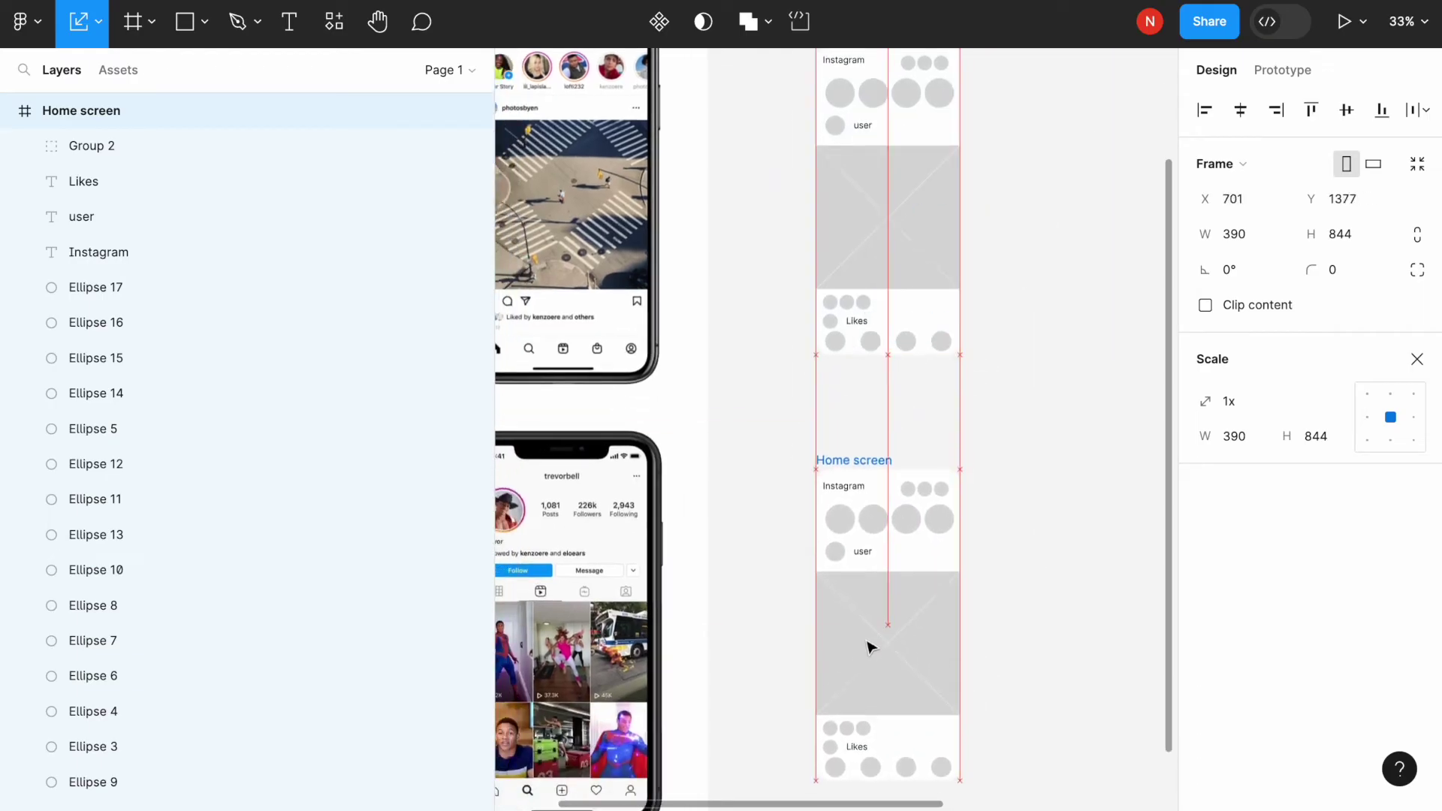
{"action": "left_click", "coordinate": [756, 583]}
Begin editing the Instagram title text in the copied frame
{"action": "scroll", "coordinate": [756, 583], "scroll_direction": "down", "scroll_amount": 1}
{"action": "scroll", "coordinate": [757, 583], "scroll_direction": "left", "scroll_amount": 1}
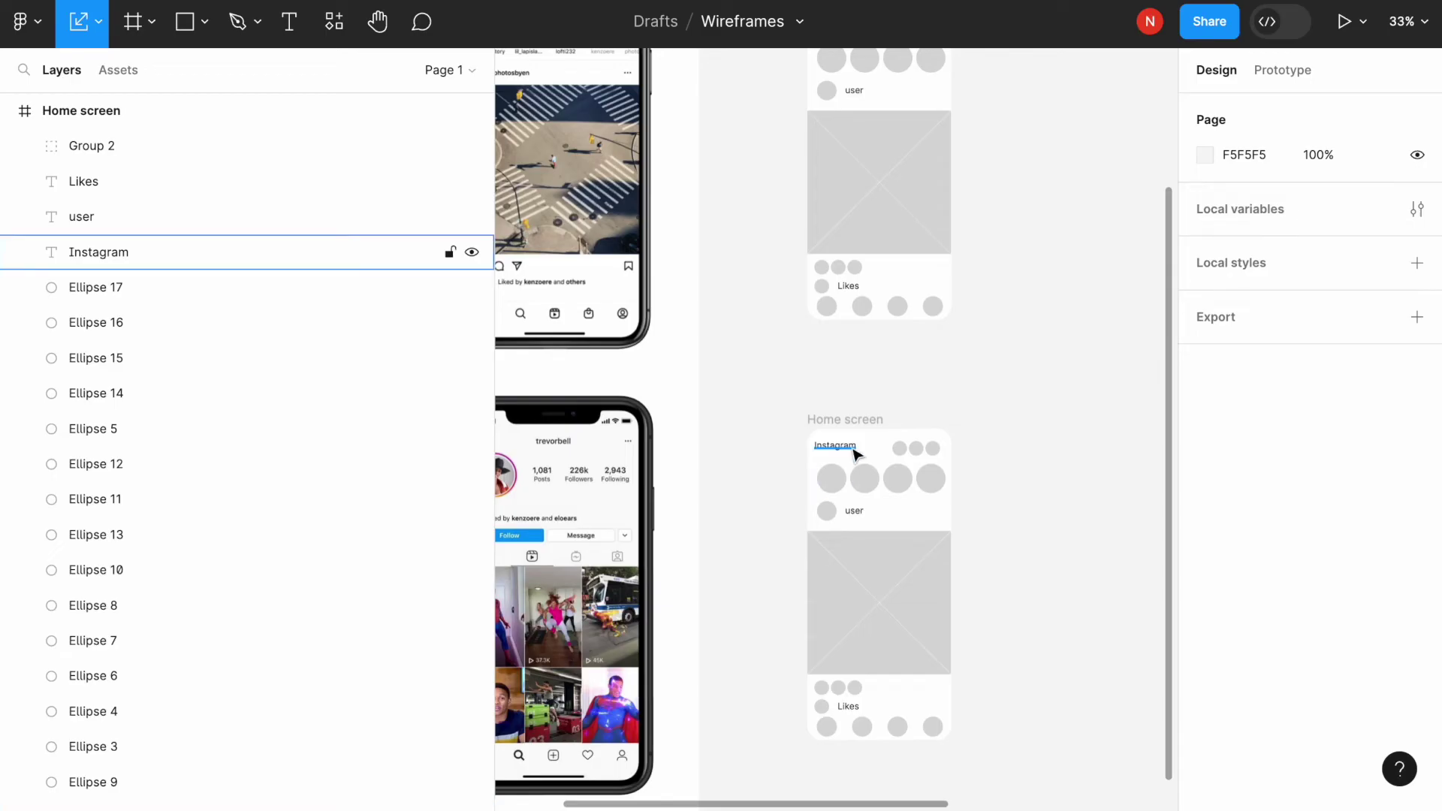
{"action": "left_click", "coordinate": [856, 455]}
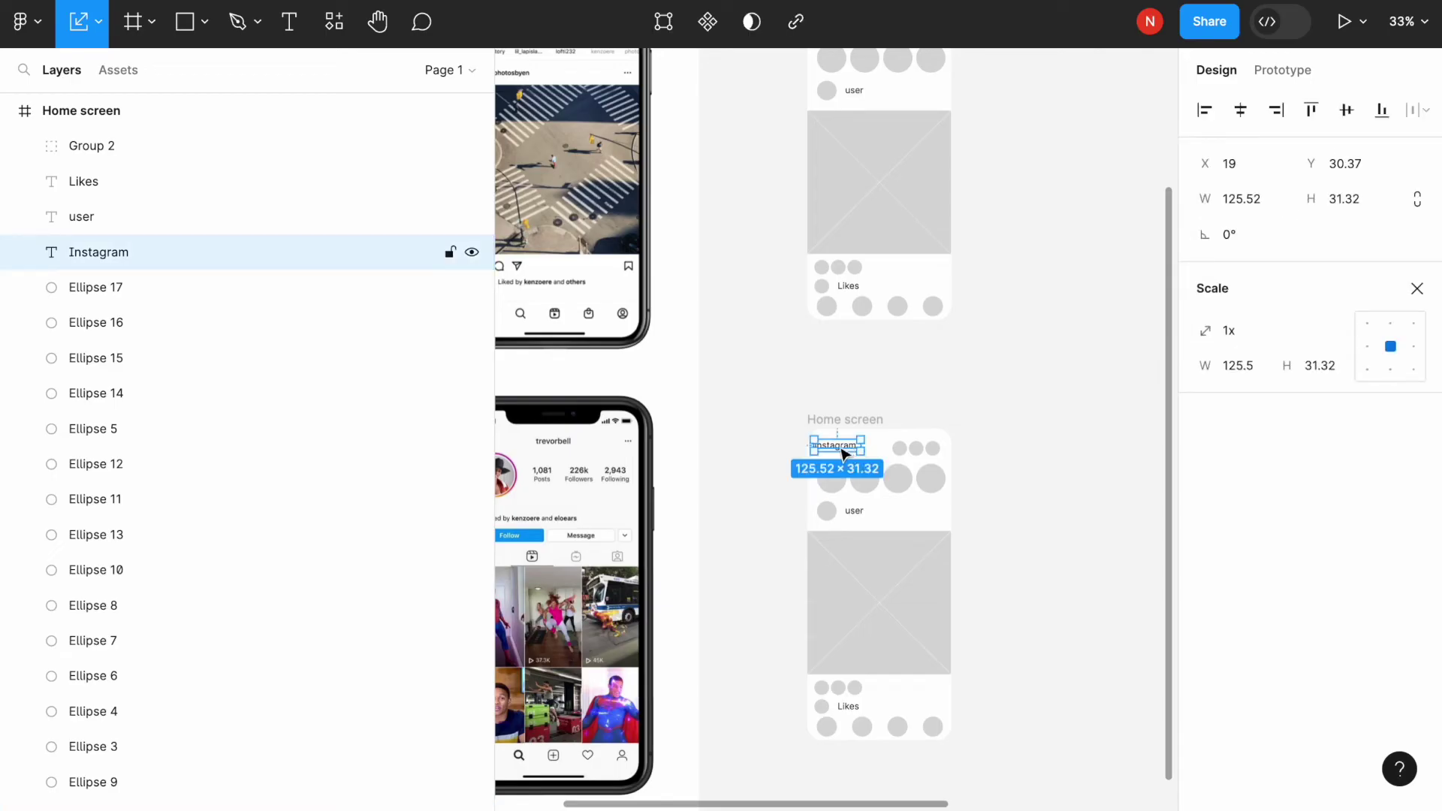
{"action": "double_click", "coordinate": [844, 454]}
Retype the copied title as 'Back' and delete the two top-right circles beside it
{"action": "type", "text": "Back"}
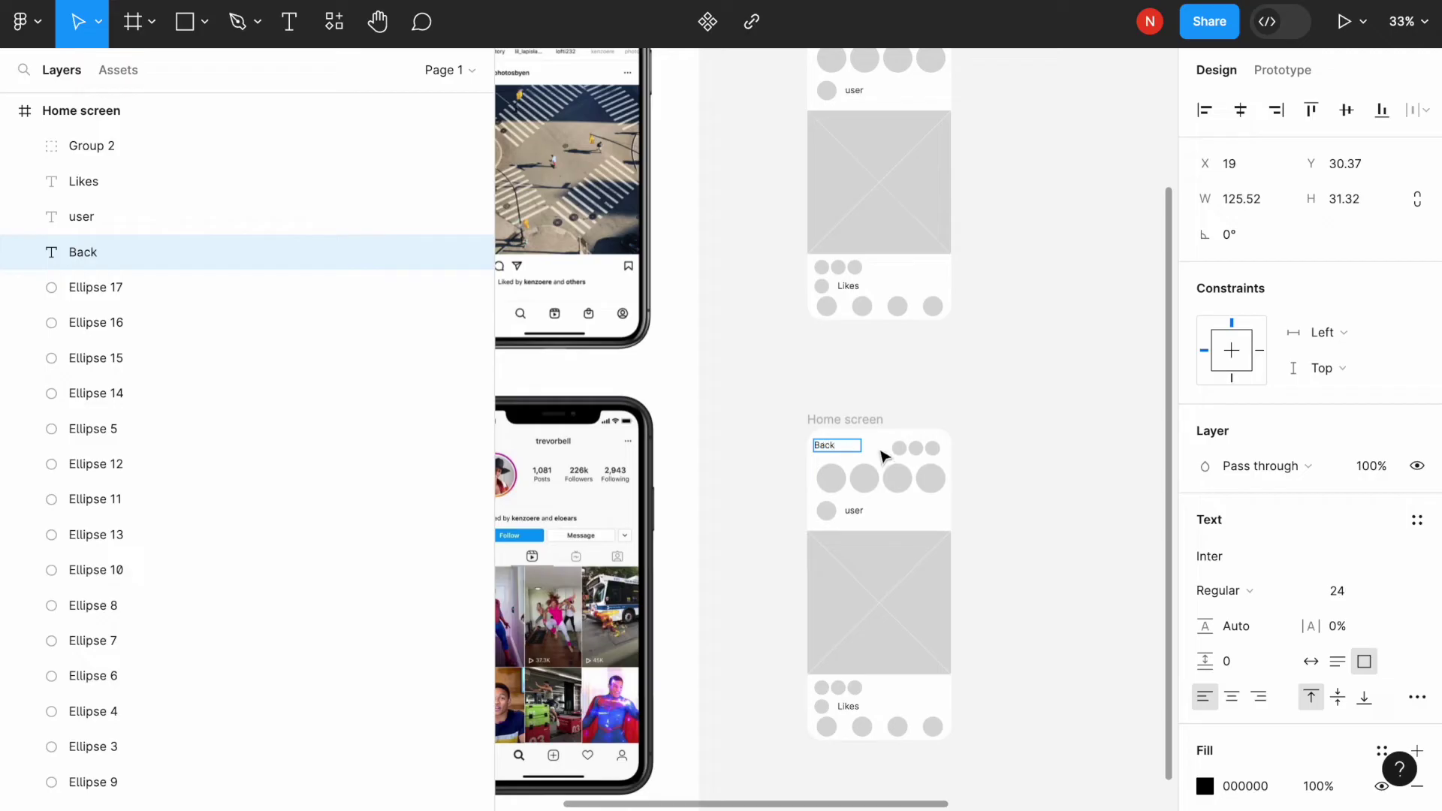
{"action": "left_click", "coordinate": [901, 449]}
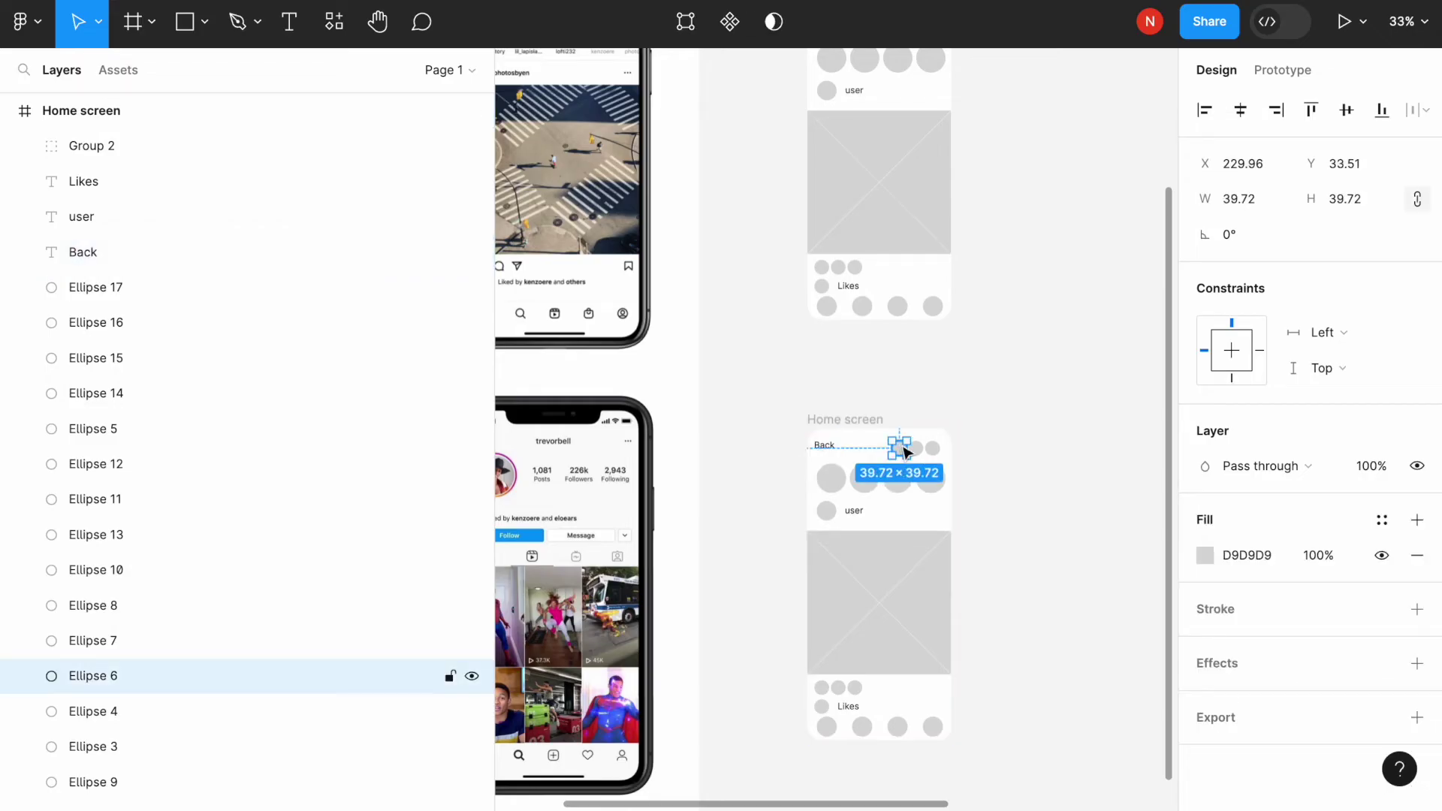
{"action": "key", "text": "Delete"}
{"action": "left_click", "coordinate": [917, 449]}
{"action": "key", "text": "Delete"}
Copy the Back label, retype it as 'Username', and position it near the top
{"action": "left_click", "coordinate": [836, 454]}
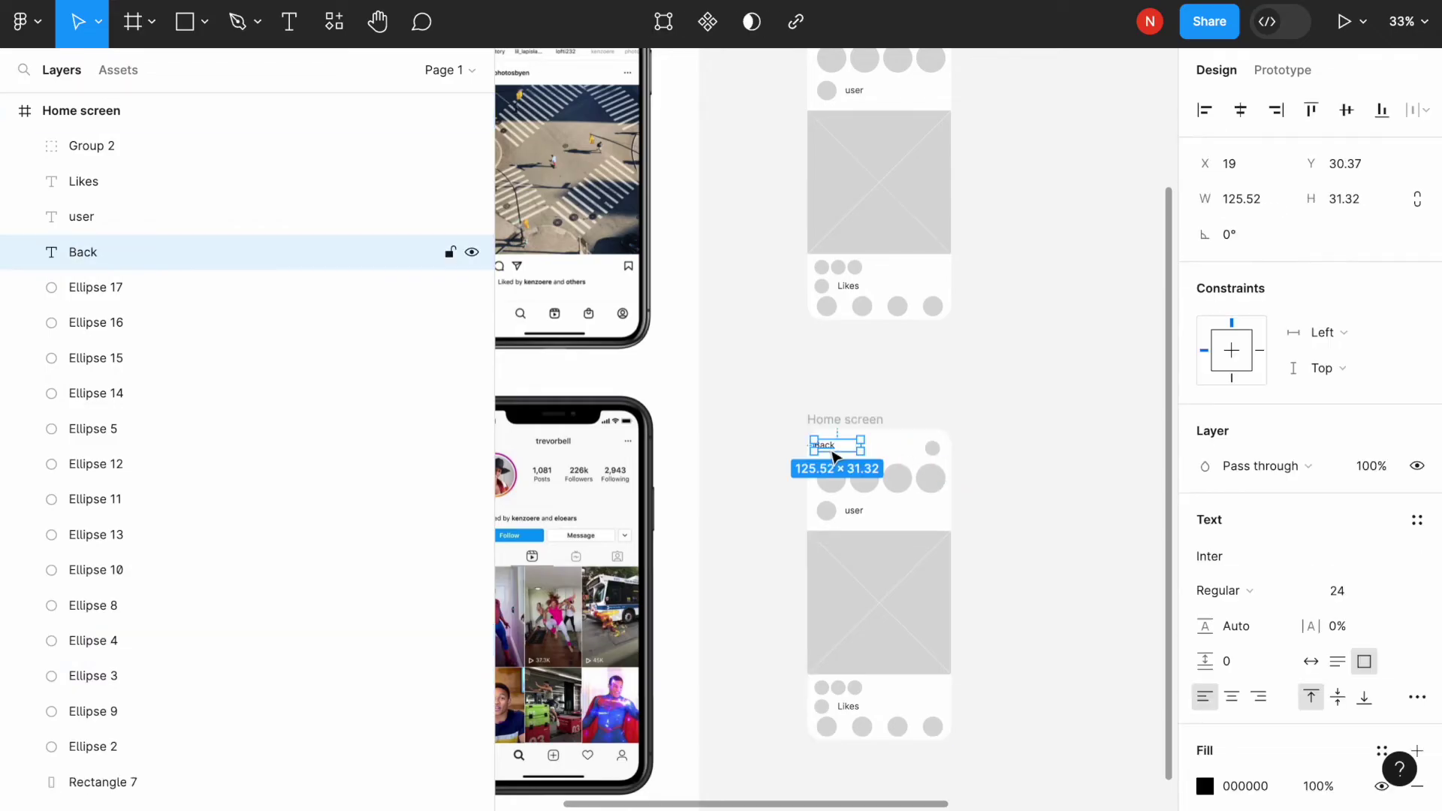
{"action": "left_click_drag", "start_coordinate": [826, 449], "coordinate": [882, 448]}
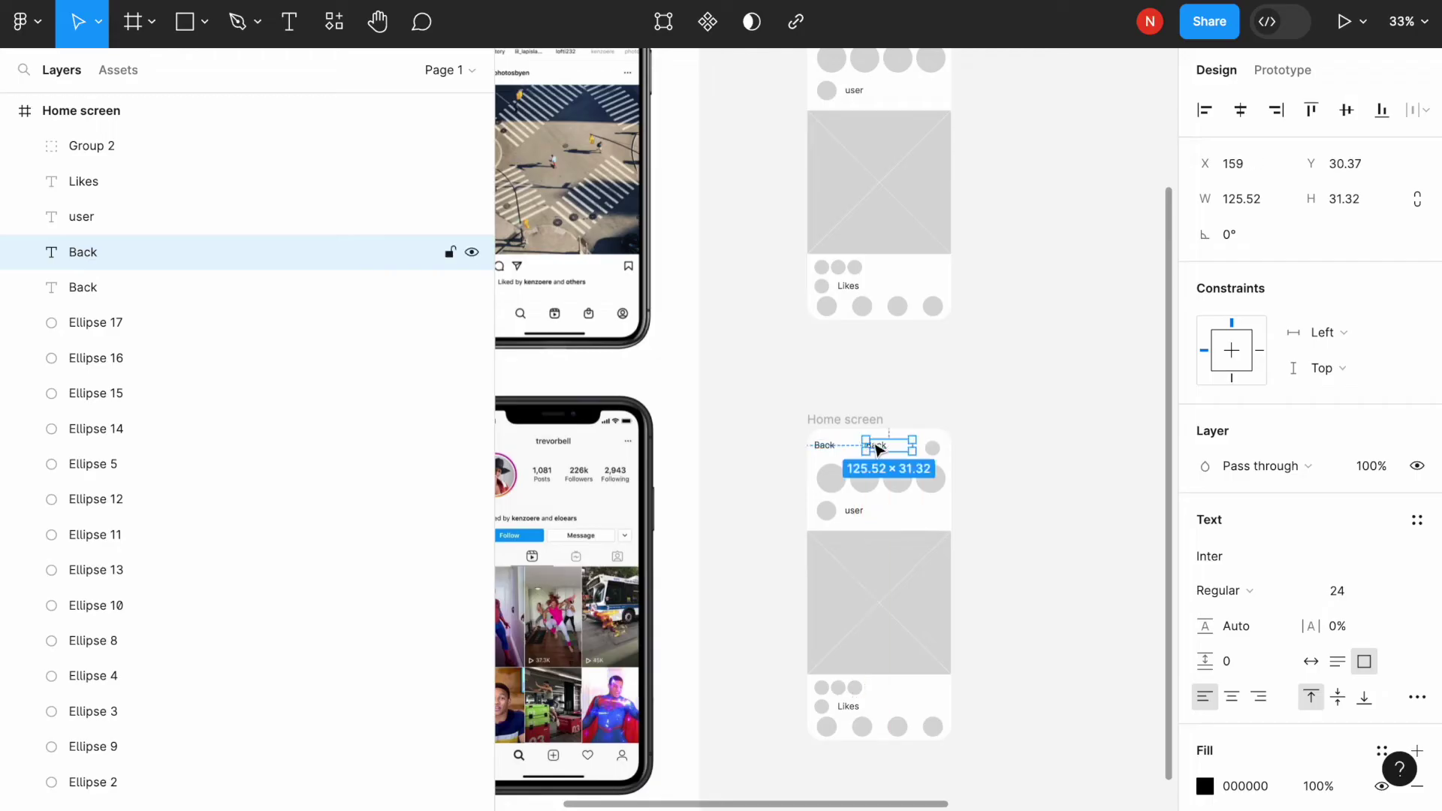
{"action": "double_click", "coordinate": [873, 445]}
{"action": "type", "text": "Username"}
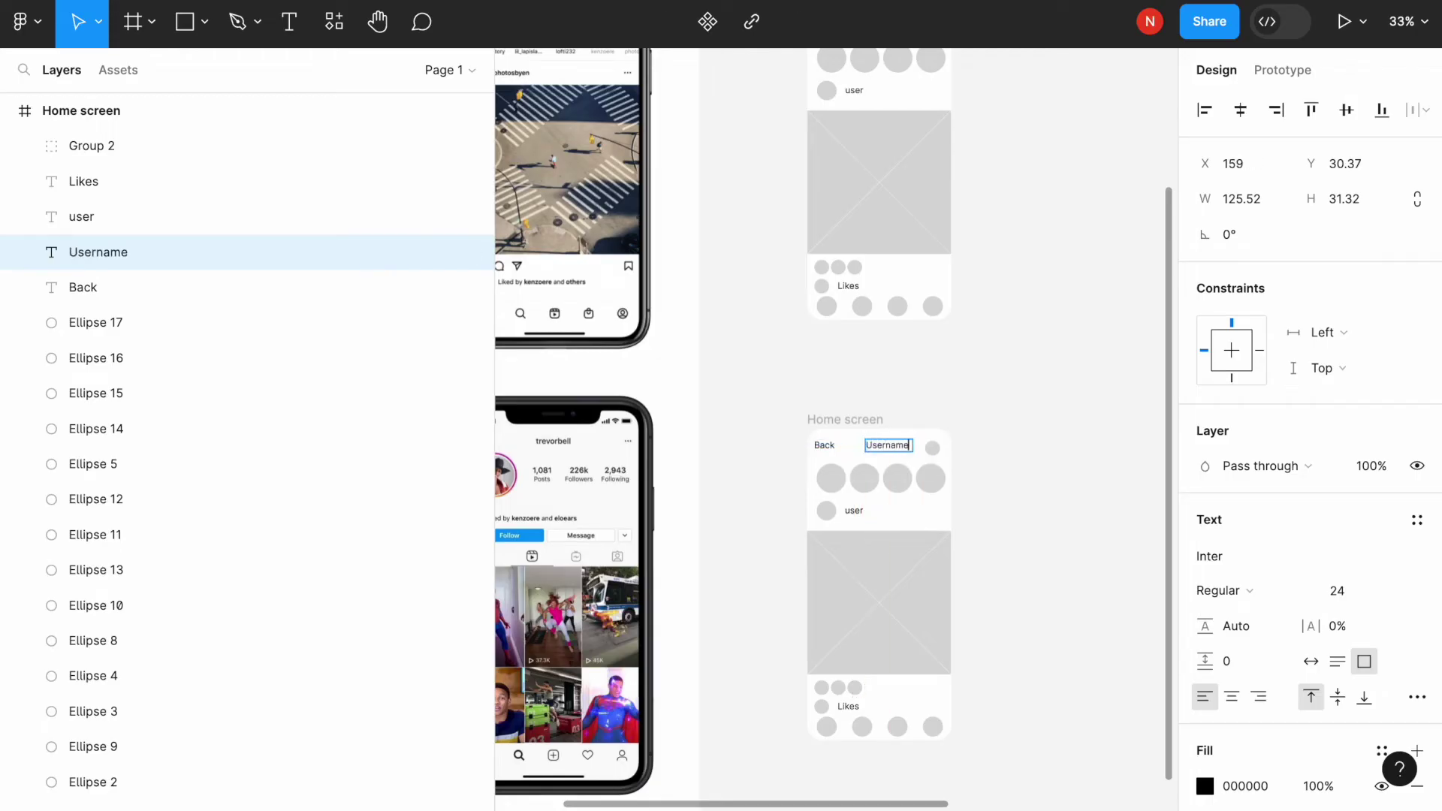
{"action": "key", "text": "Escape"}
{"action": "left_click_drag", "start_coordinate": [889, 445], "coordinate": [879, 484]}
{"action": "left_click", "coordinate": [839, 481]}
{"action": "key", "text": "Escape"}
Turn a copied label into 'Posts' beside the large circle and narrow its text box
{"action": "left_click", "coordinate": [859, 447]}
{"action": "double_click", "coordinate": [877, 479]}
{"action": "type", "text": "Posts"}
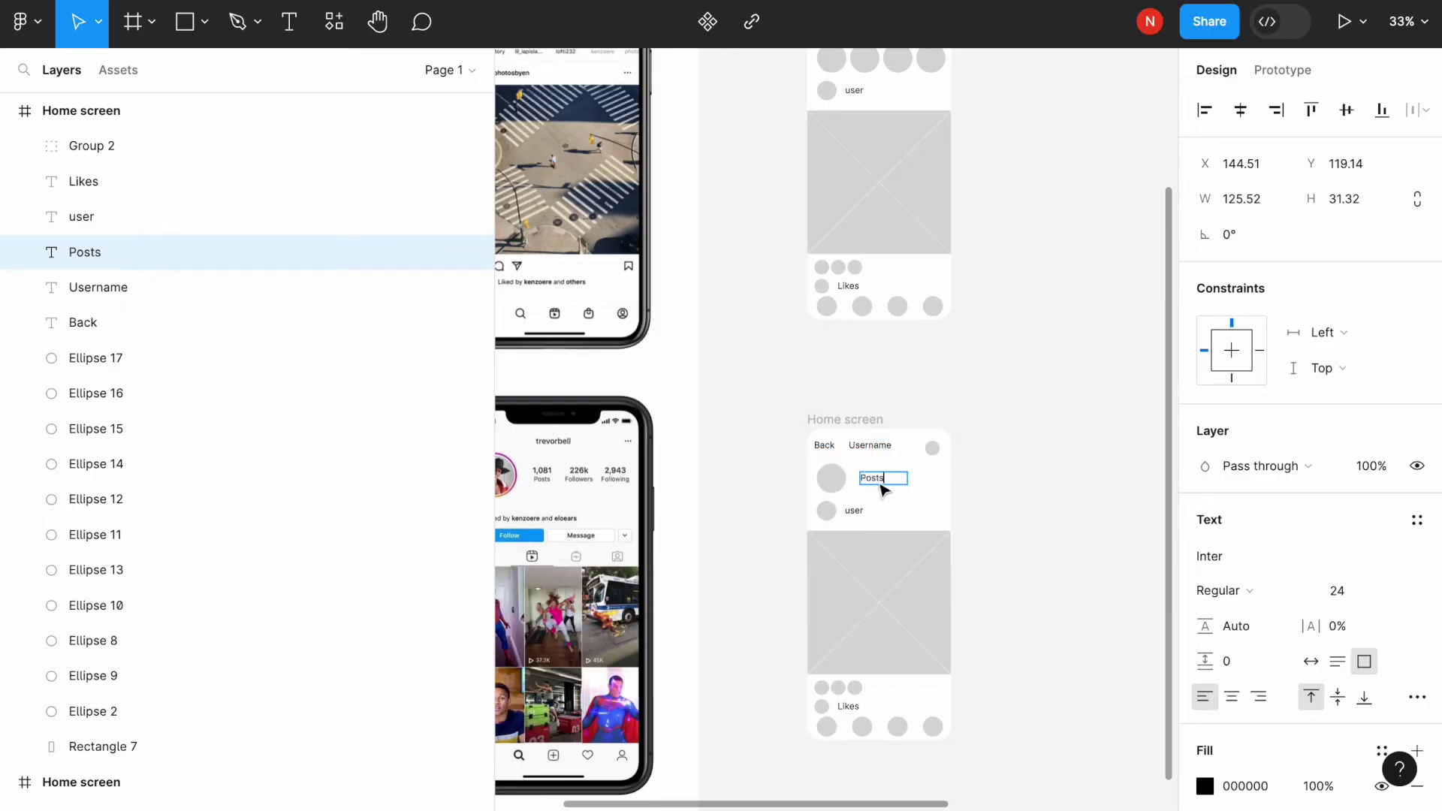
{"action": "key", "text": "Escape"}
{"action": "mouse_move", "coordinate": [907, 478]}
{"action": "left_mouse_down"}
{"action": "mouse_move", "coordinate": [877, 484]}
{"action": "mouse_move", "coordinate": [929, 484]}
{"action": "mouse_move", "coordinate": [911, 484]}
{"action": "left_mouse_up"}
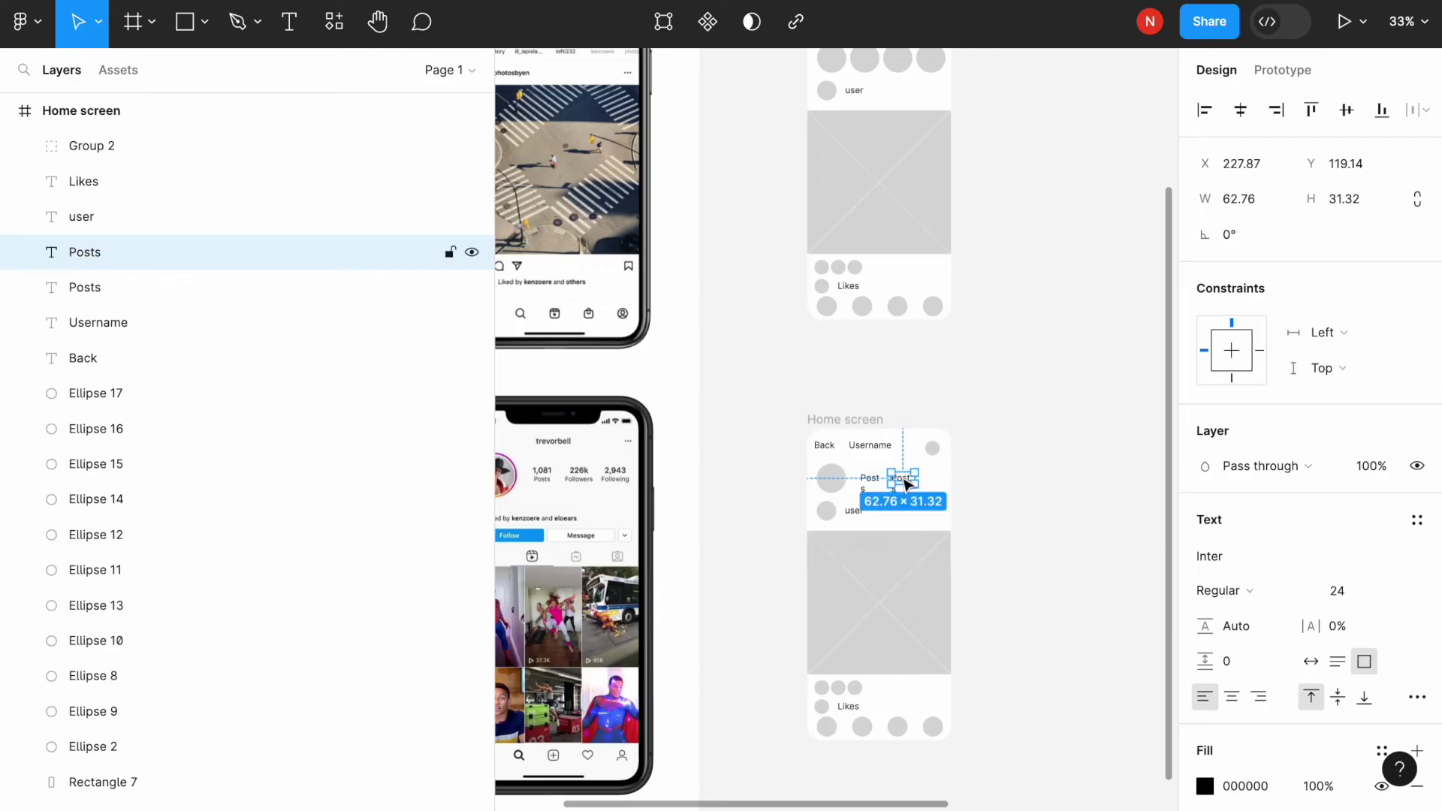
Add 'Followers' and 'Following' labels in a row to the right of Posts
{"action": "double_click", "coordinate": [902, 479]}
{"action": "type", "text": "Foll"}
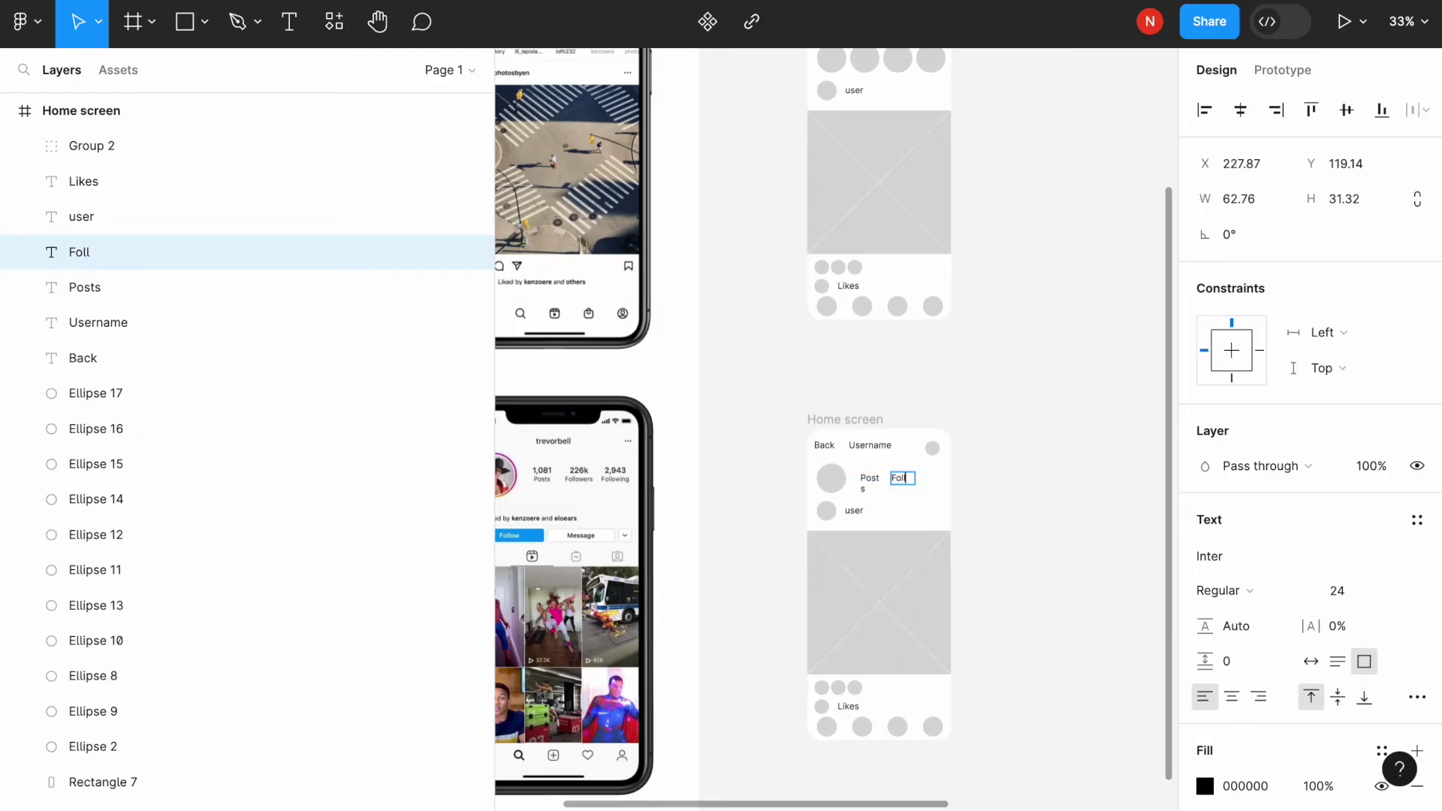
{"action": "key", "text": "Escape"}
{"action": "key", "text": "ctrl+d"}
{"action": "left_click_drag", "start_coordinate": [907, 486], "coordinate": [944, 486]}
{"action": "type", "text": "Following"}
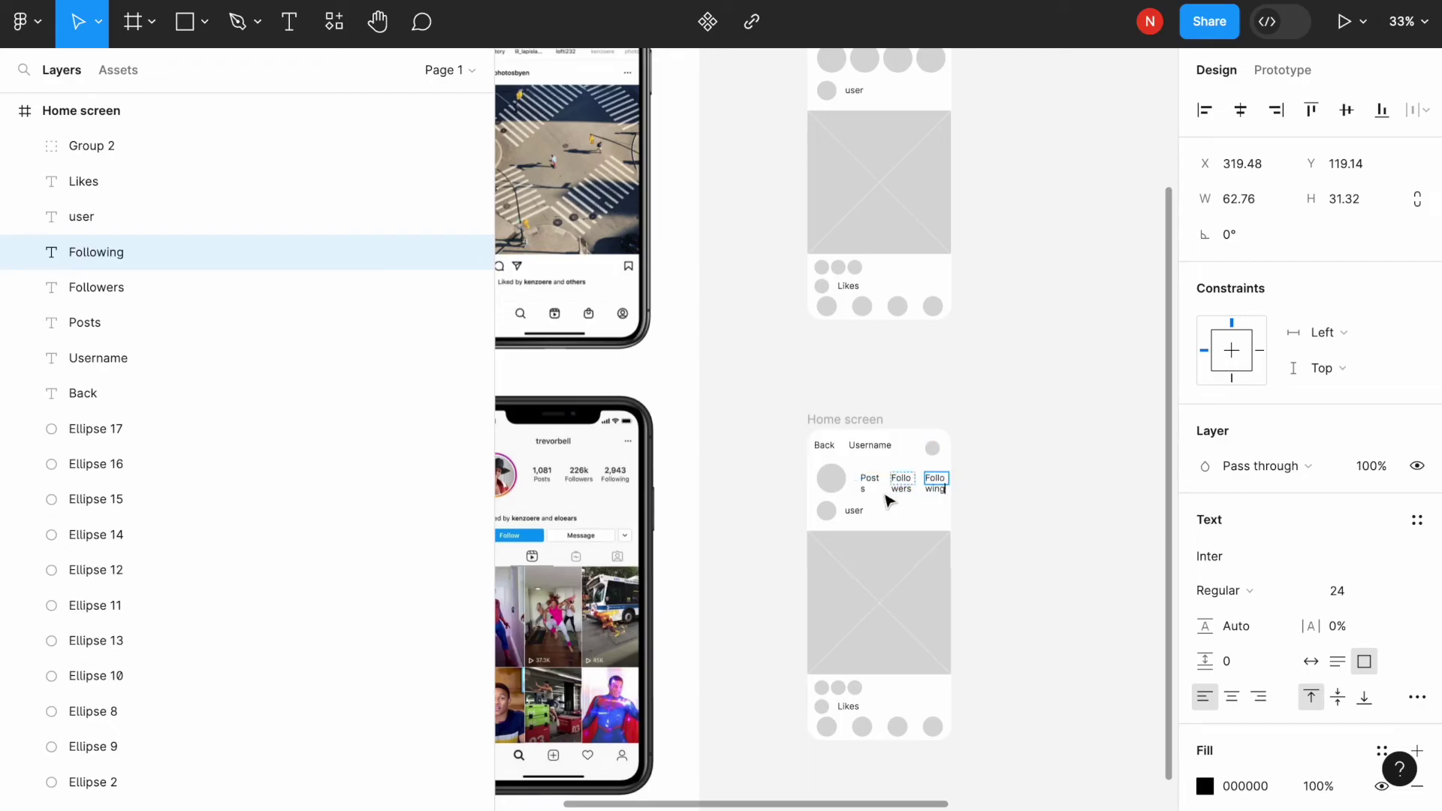
{"action": "left_click", "coordinate": [85, 322]}
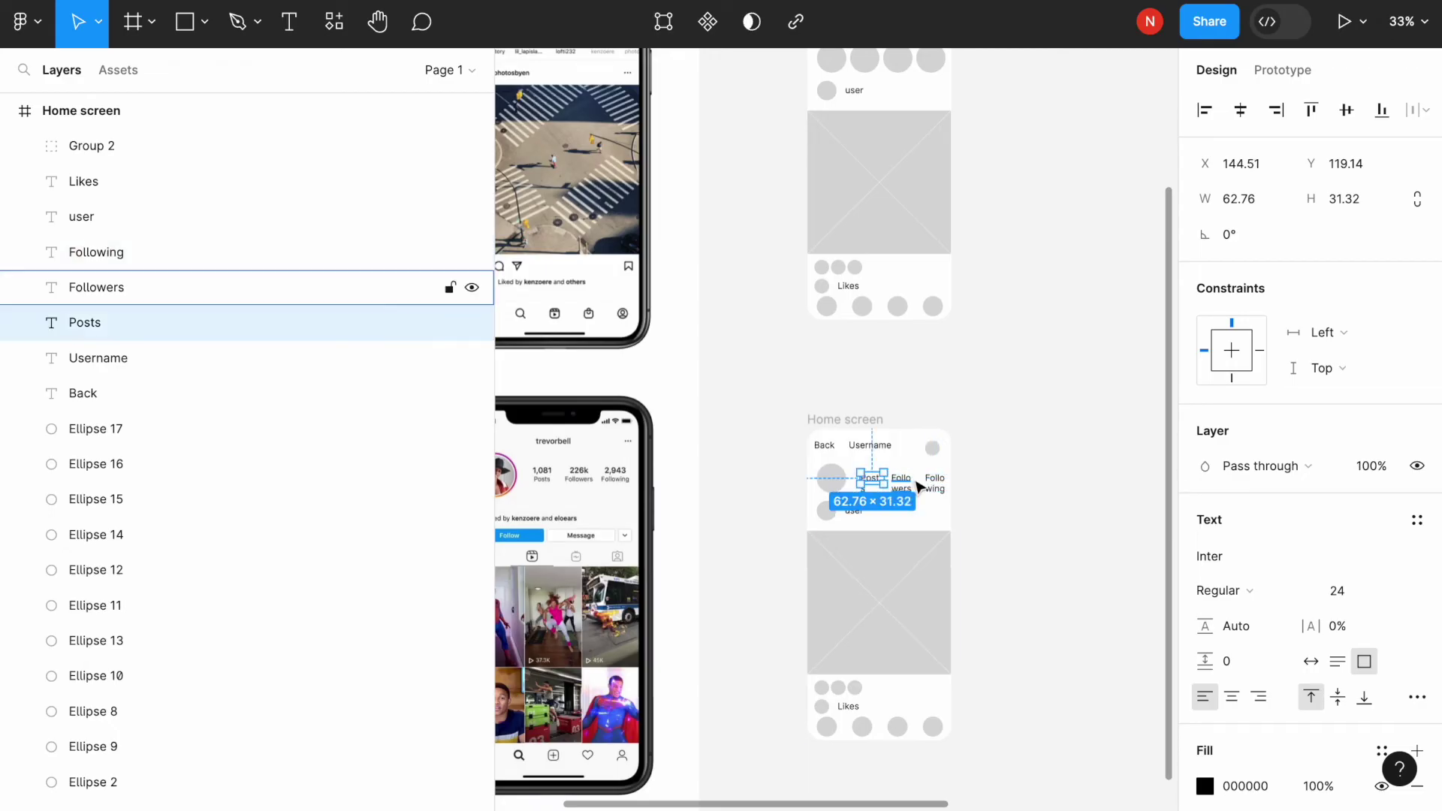
{"action": "left_click", "coordinate": [97, 287], "text": "shift"}
Set the Posts, Followers and Following labels to font size 16 and widen the Followers and Following boxes to fit
{"action": "left_click", "coordinate": [96, 251], "text": "shift"}
{"action": "left_click", "coordinate": [1393, 650]}
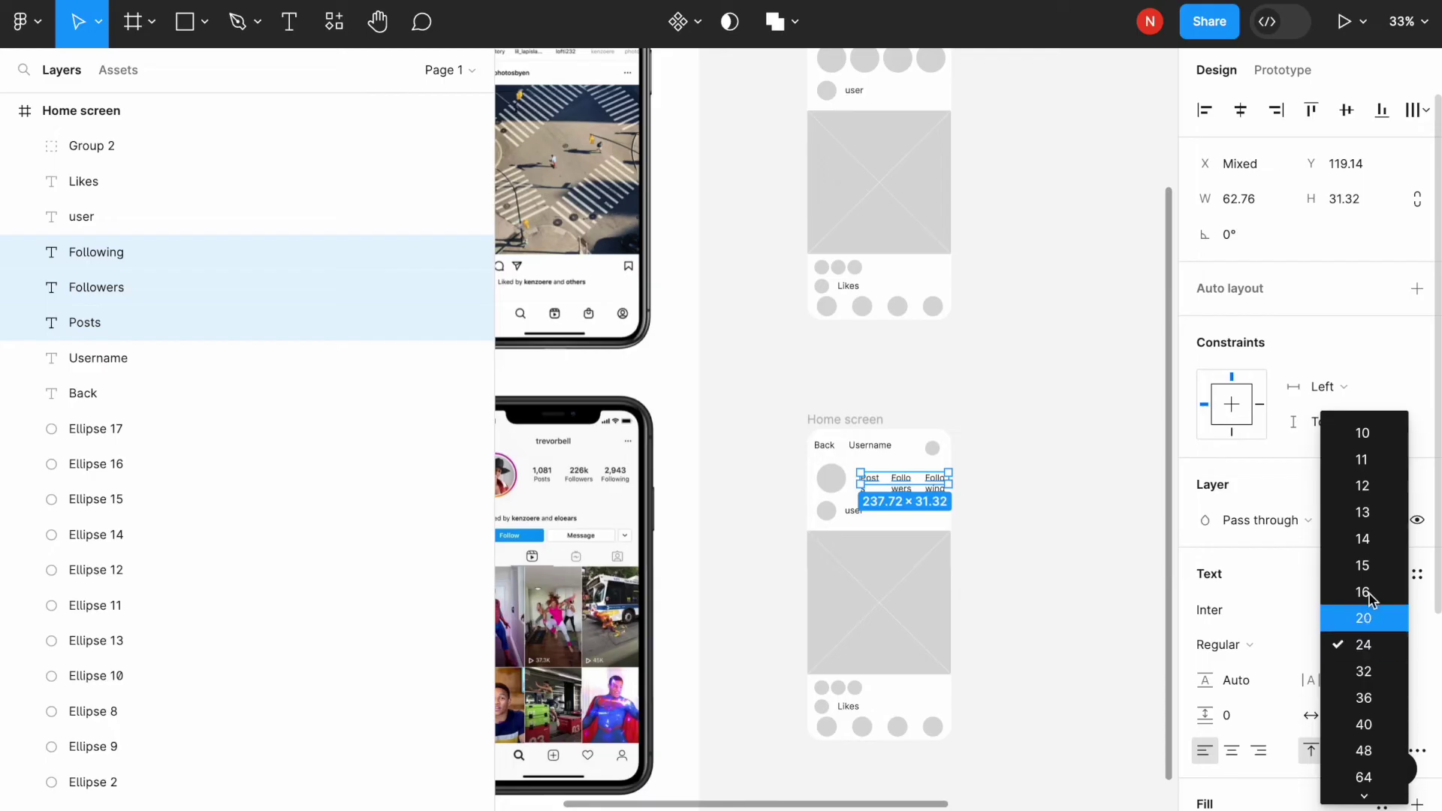
{"action": "left_click", "coordinate": [1368, 593]}
{"action": "left_click", "coordinate": [903, 483]}
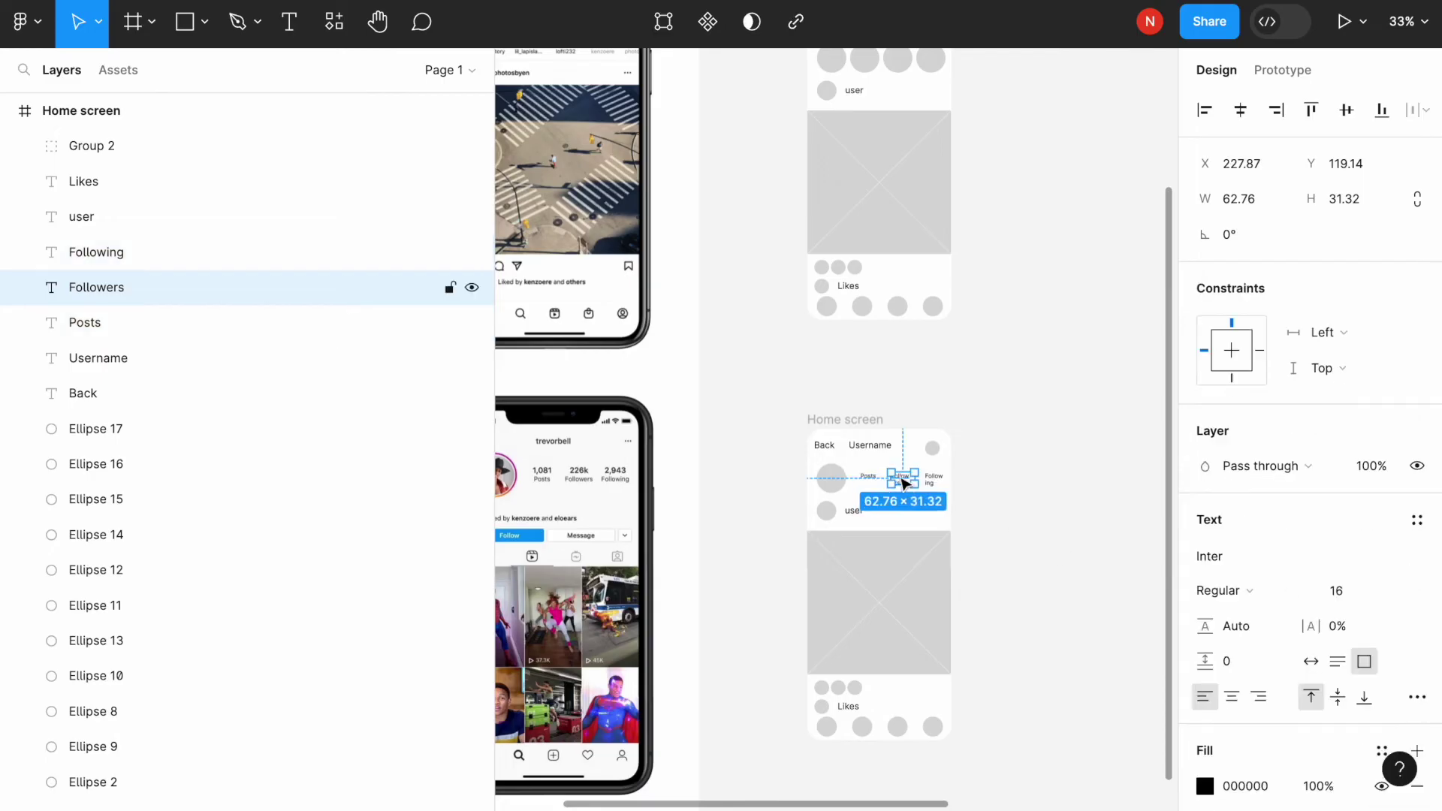
{"action": "scroll", "coordinate": [903, 483], "scroll_direction": "up", "scroll_amount": 3}
{"action": "left_click_drag", "start_coordinate": [877, 478], "coordinate": [878, 478]}
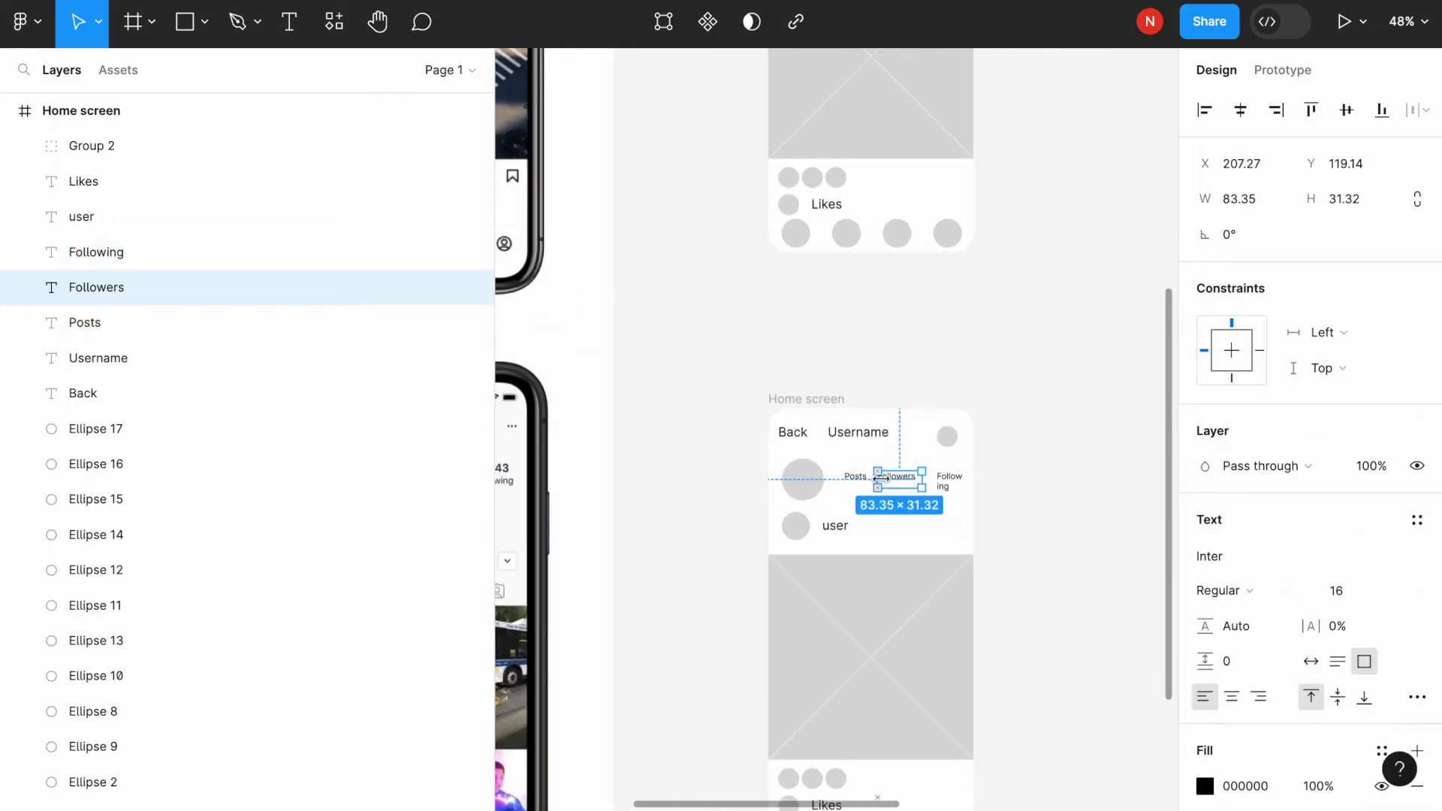
{"action": "left_click", "coordinate": [943, 480]}
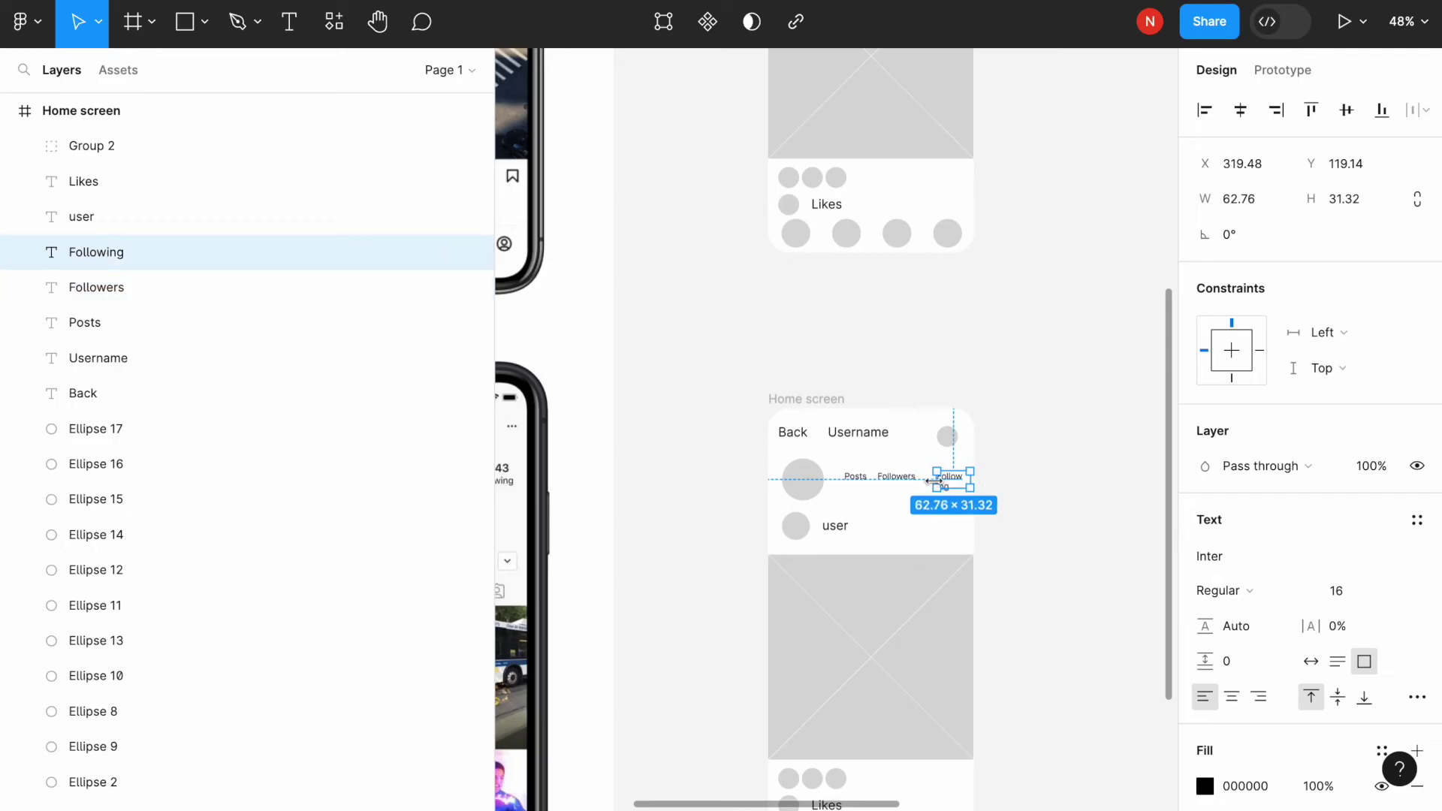
{"action": "left_click_drag", "start_coordinate": [934, 482], "coordinate": [978, 484]}
Delete the small avatar circle and the user caption from the profile copy
{"action": "scroll", "coordinate": [847, 573], "scroll_direction": "down", "scroll_amount": 3}
{"action": "scroll", "coordinate": [847, 573], "scroll_direction": "left", "scroll_amount": 1}
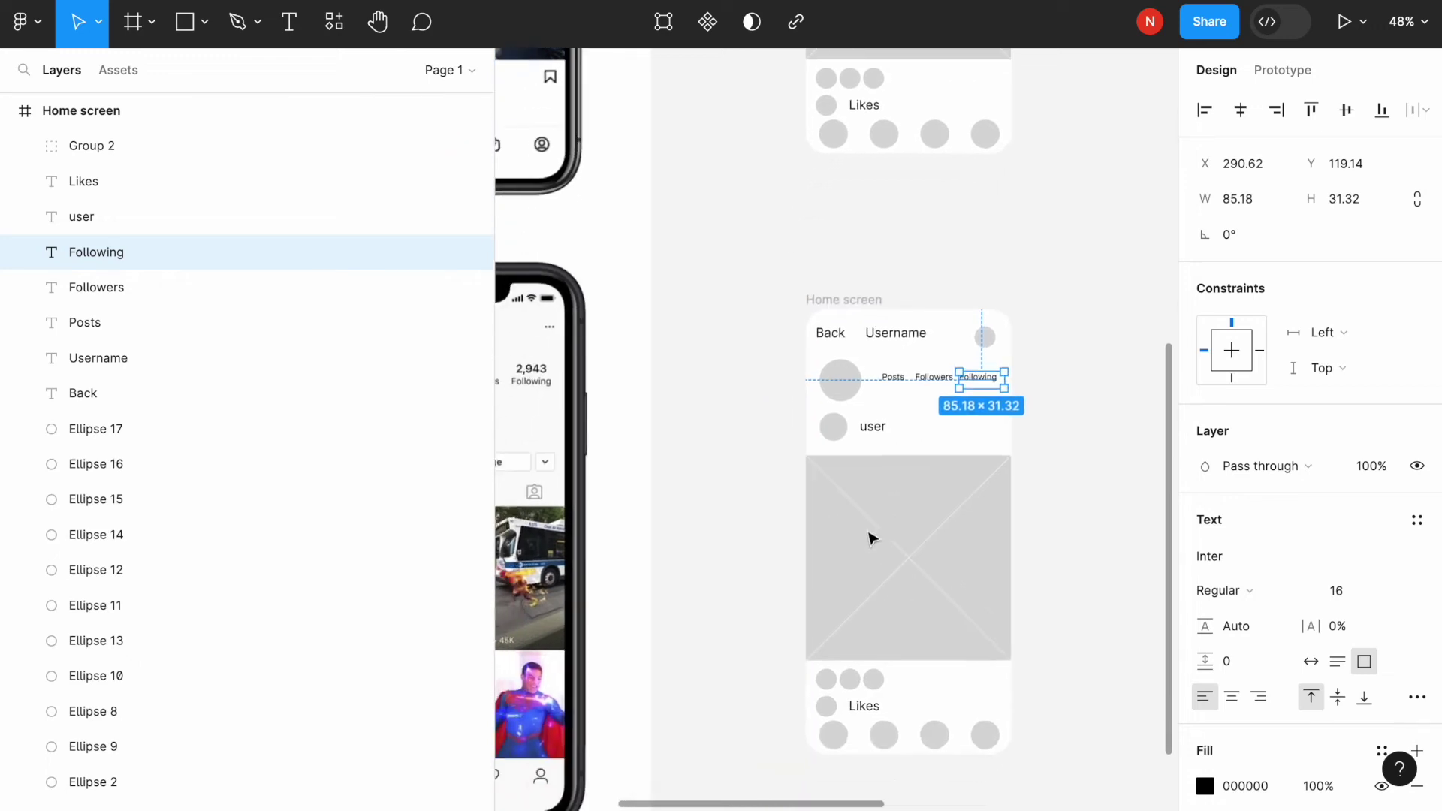
{"action": "scroll", "coordinate": [908, 483], "scroll_direction": "down", "scroll_amount": 5}
{"action": "left_click", "coordinate": [892, 395]}
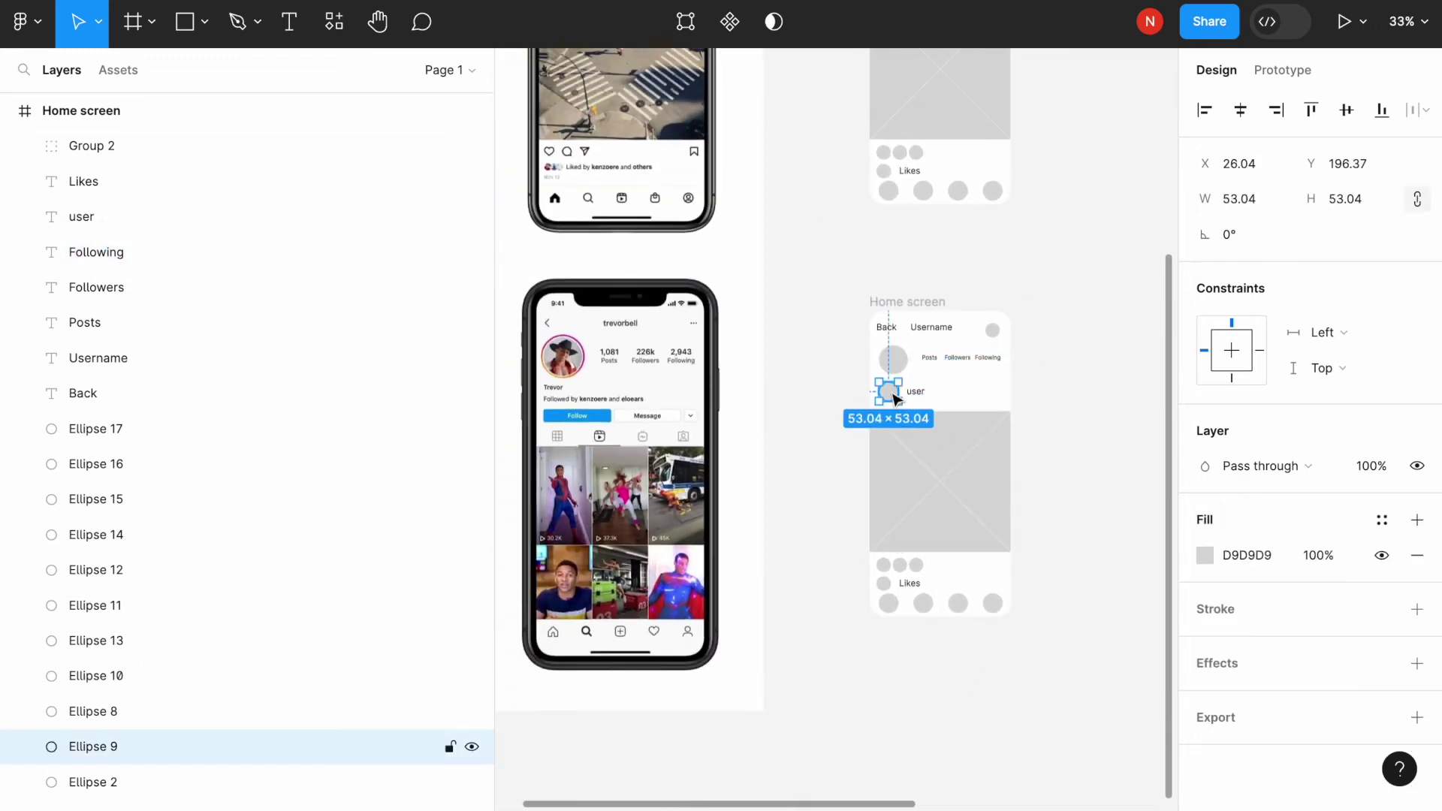
{"action": "key", "text": "Delete"}
{"action": "left_click", "coordinate": [916, 391]}
{"action": "key", "text": "Delete"}
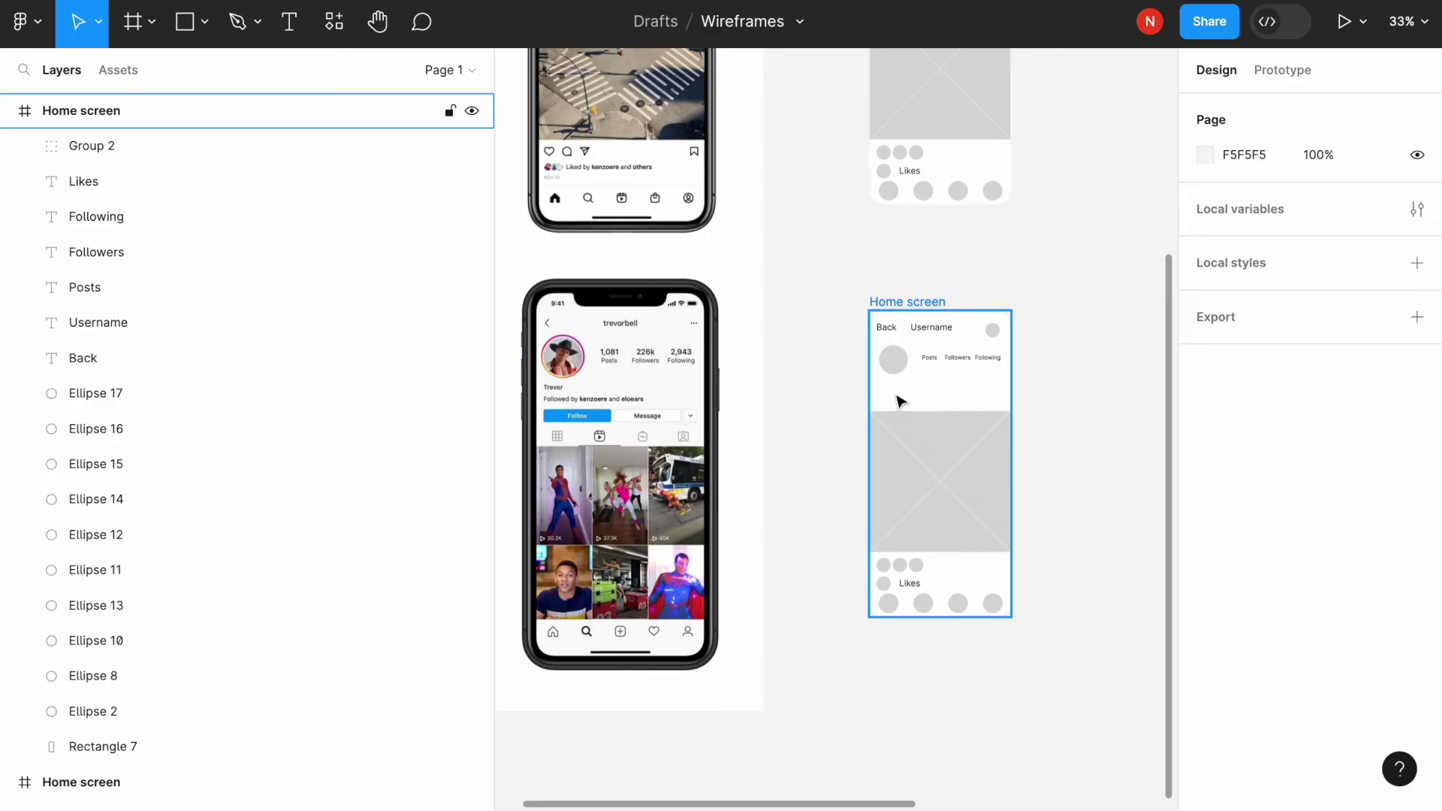
Paste the grey bar shape into the profile wireframe frame
{"action": "scroll", "coordinate": [814, 412], "scroll_direction": "down", "scroll_amount": 2}
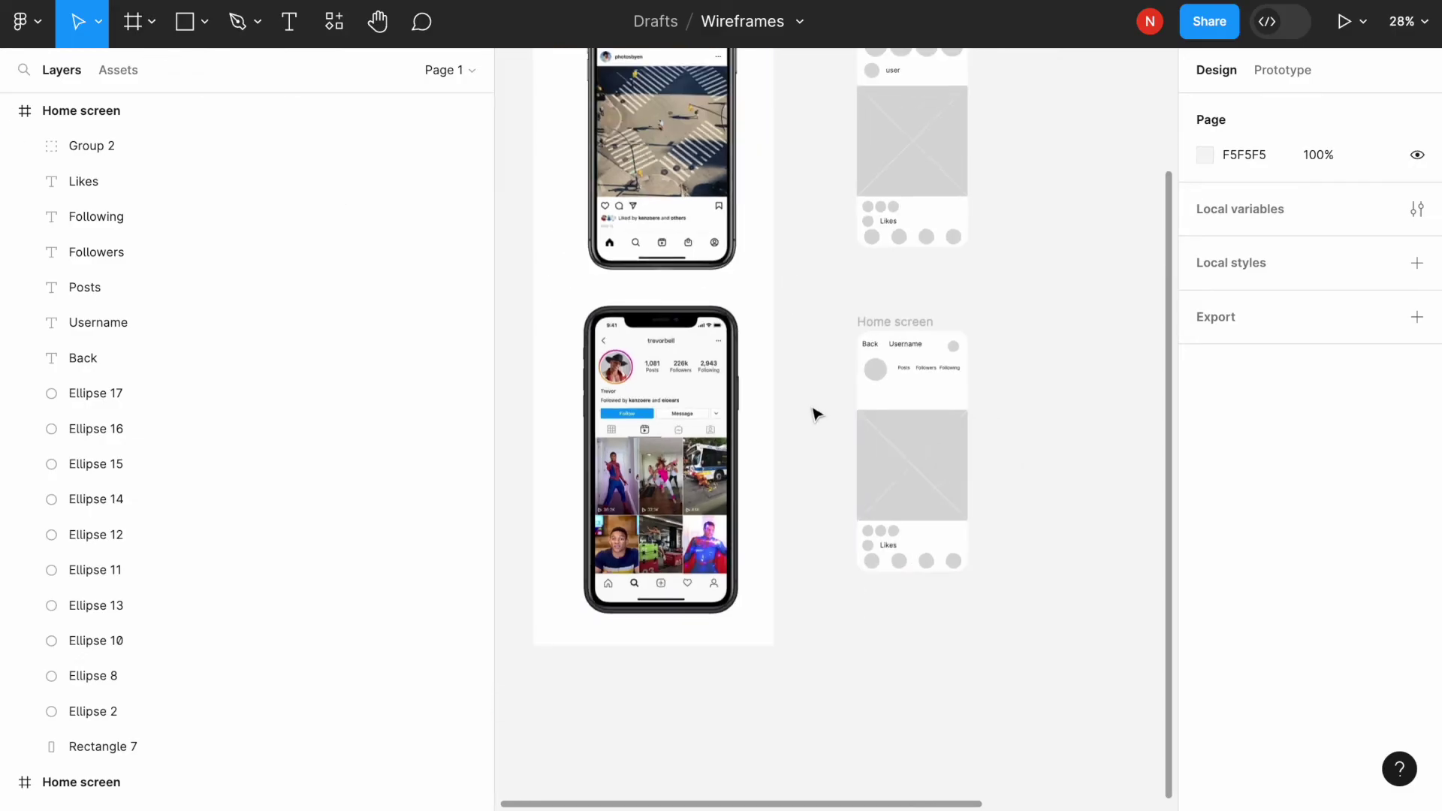
{"action": "scroll", "coordinate": [823, 411], "scroll_direction": "up", "scroll_amount": 3}
{"action": "scroll", "coordinate": [822, 410], "scroll_direction": "right", "scroll_amount": 3}
{"action": "left_click", "coordinate": [1086, 207]}
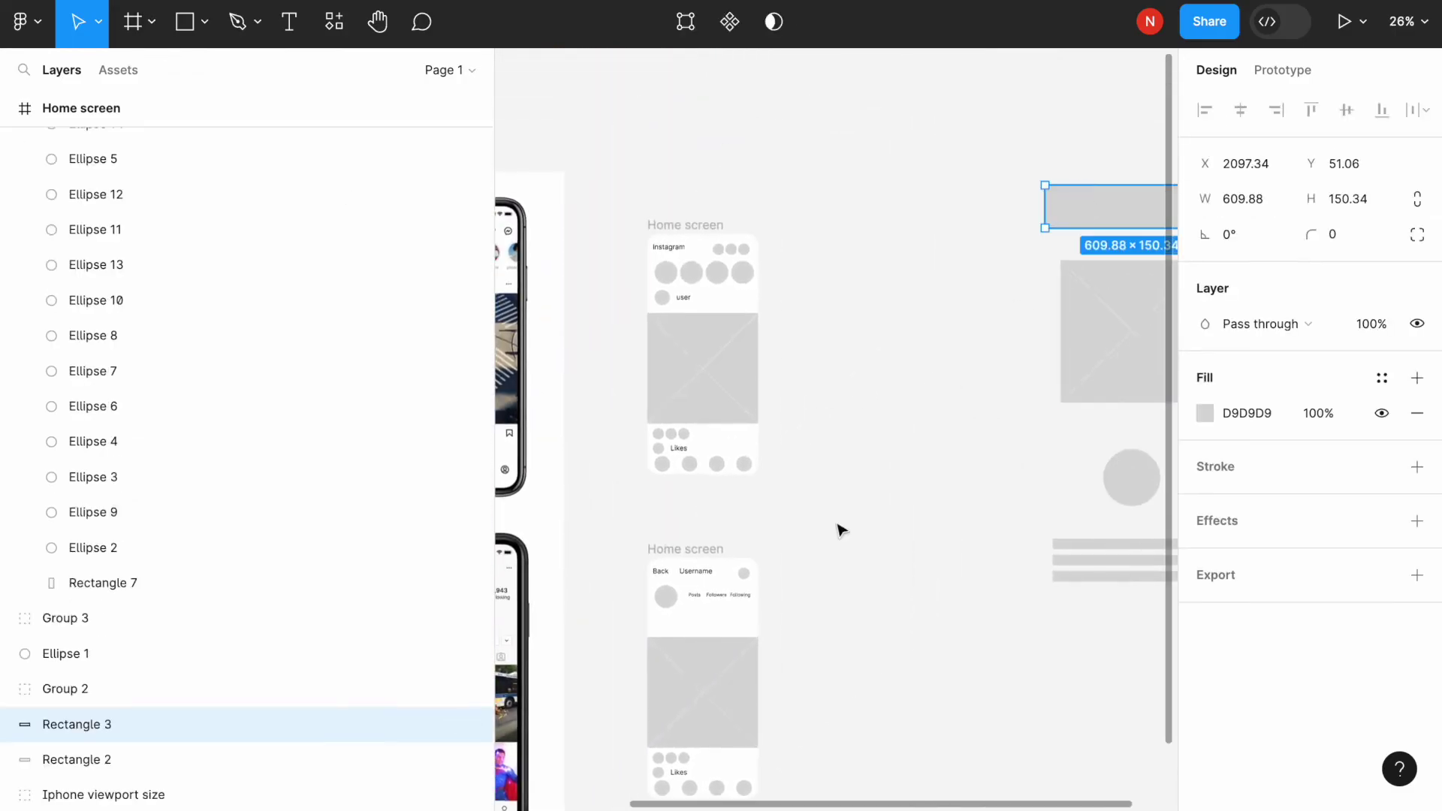
{"action": "left_click", "coordinate": [669, 548]}
{"action": "scroll", "coordinate": [670, 548], "scroll_direction": "up", "scroll_amount": 4}
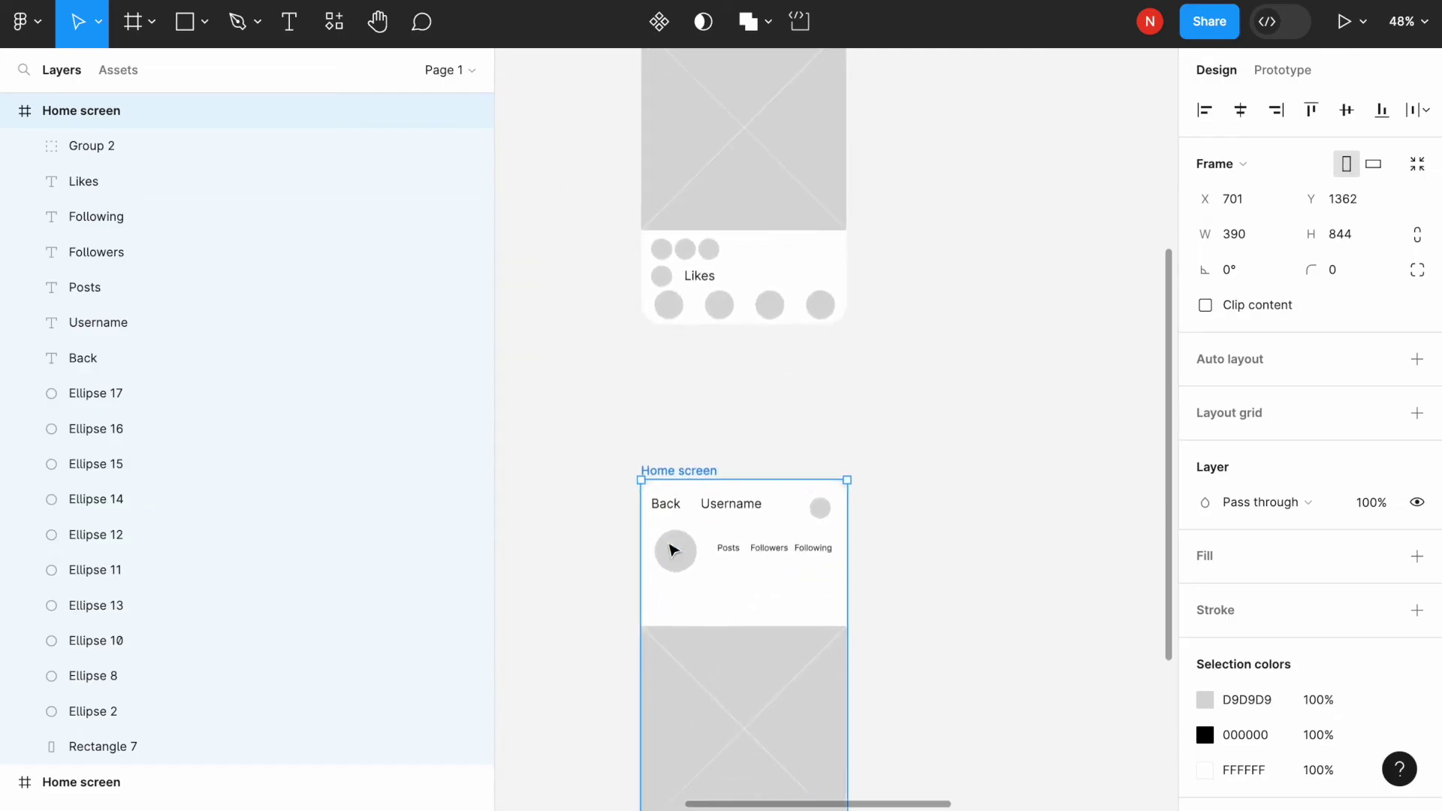
{"action": "key", "text": "ctrl+v"}
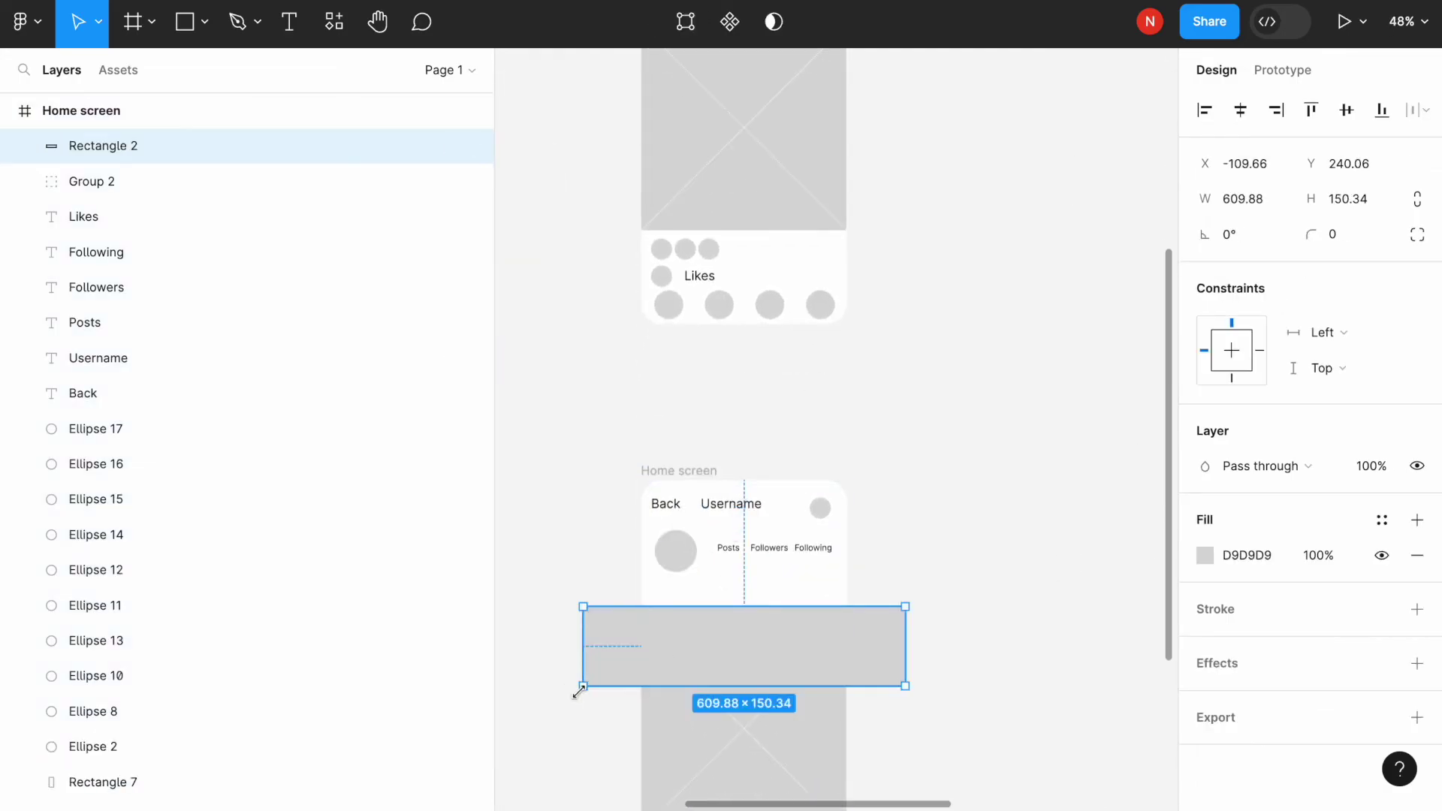
Resize the pasted bar under the profile picture and eyedrop the Follow button's blue as its fill
{"action": "left_click_drag", "start_coordinate": [580, 687], "coordinate": [692, 613]}
{"action": "left_click_drag", "start_coordinate": [793, 605], "coordinate": [720, 589]}
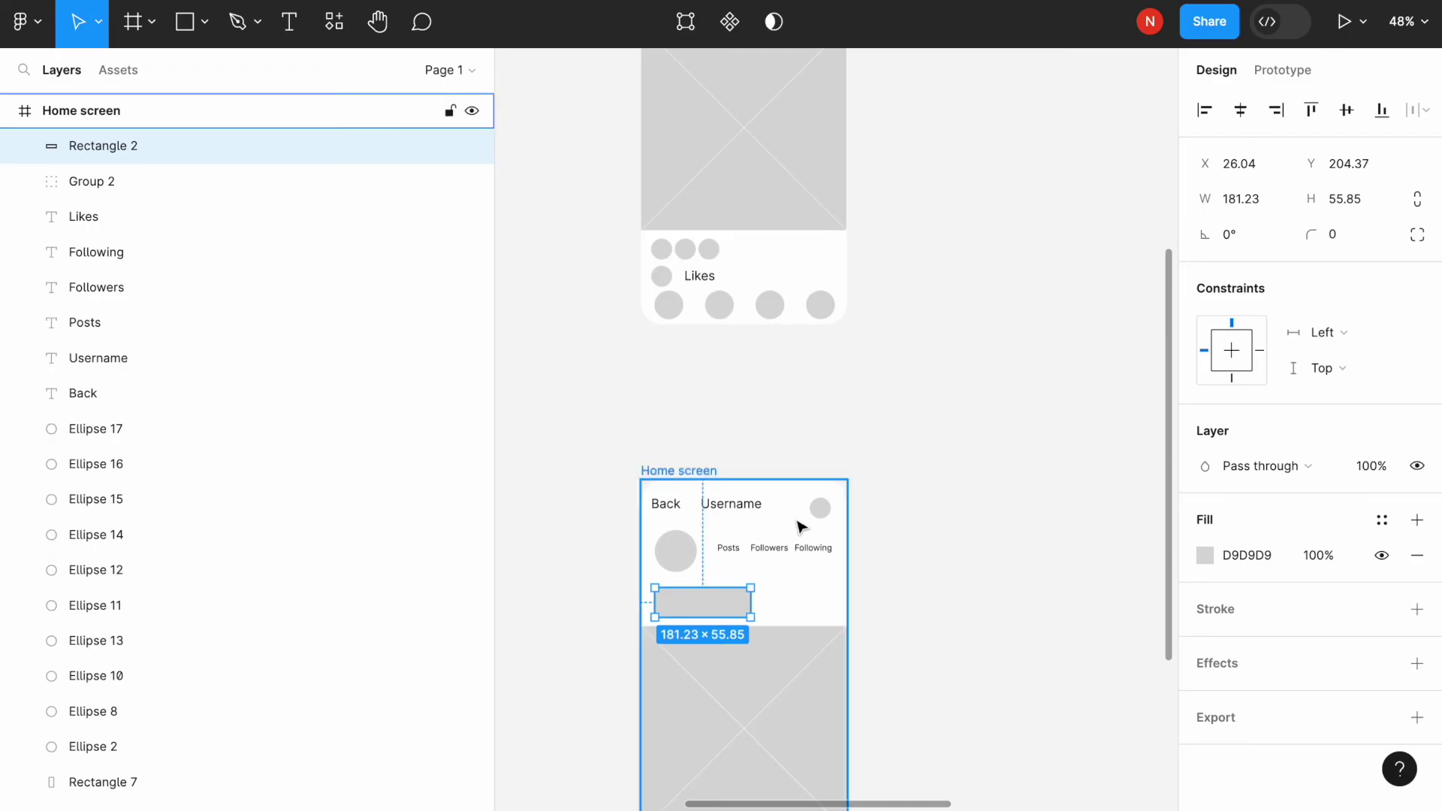
{"action": "scroll", "coordinate": [801, 524], "scroll_direction": "down", "scroll_amount": 5}
{"action": "scroll", "coordinate": [808, 532], "scroll_direction": "right", "scroll_amount": 2}
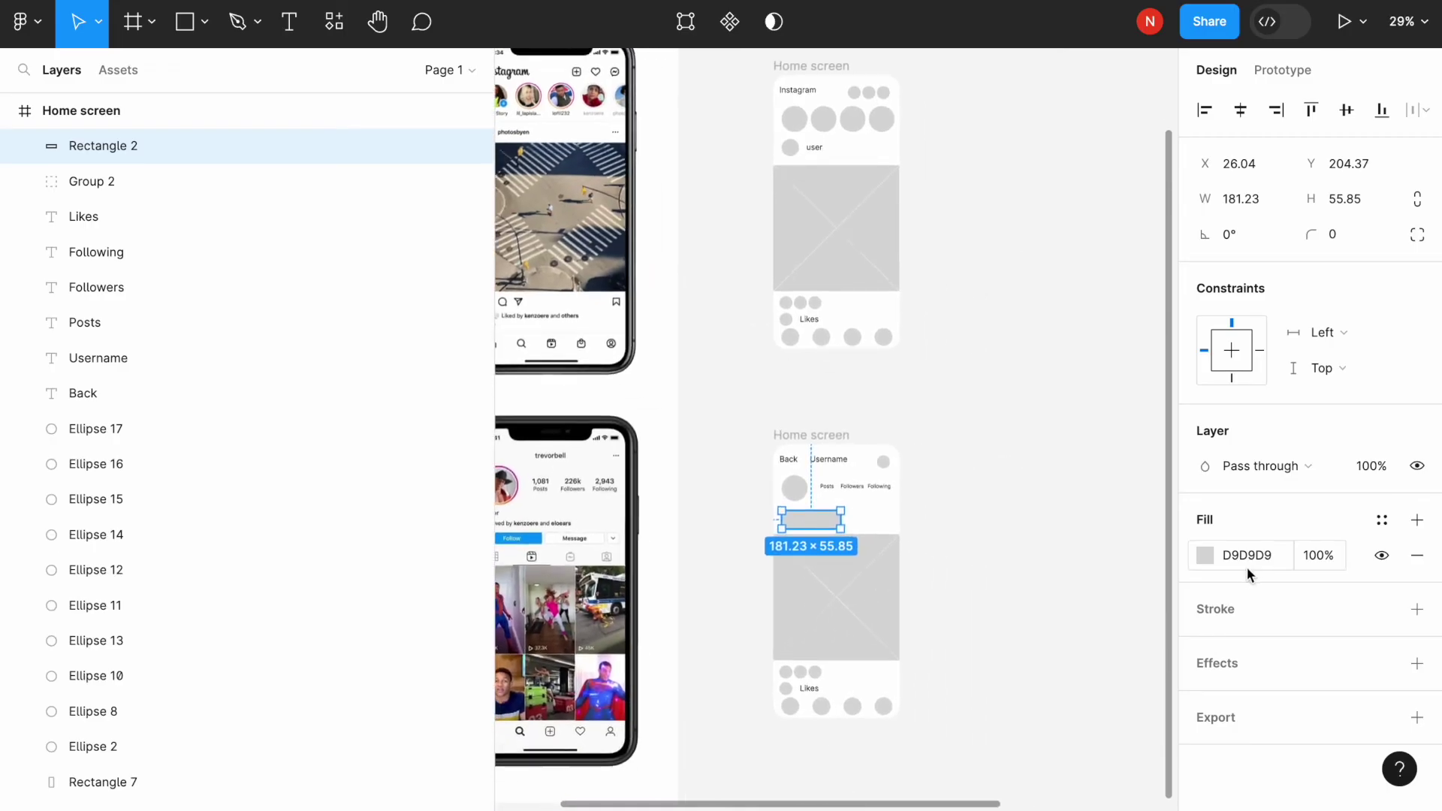
{"action": "left_click", "coordinate": [1205, 555]}
{"action": "left_click", "coordinate": [944, 552]}
{"action": "left_click", "coordinate": [535, 538]}
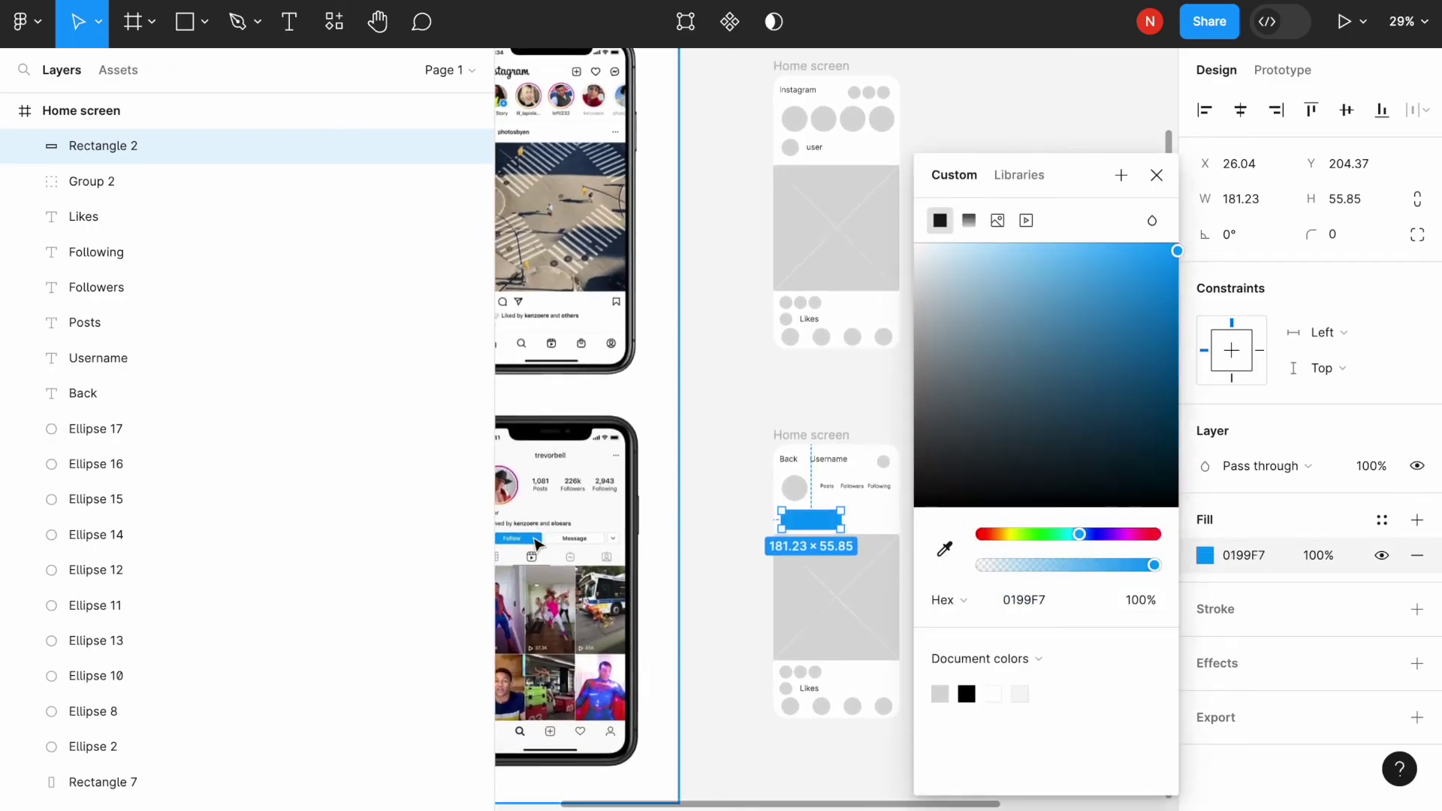
{"action": "left_click", "coordinate": [746, 557]}
Duplicate the blue bar to its right, narrow it, and fill it with the placeholder grey
{"action": "left_click", "coordinate": [834, 525]}
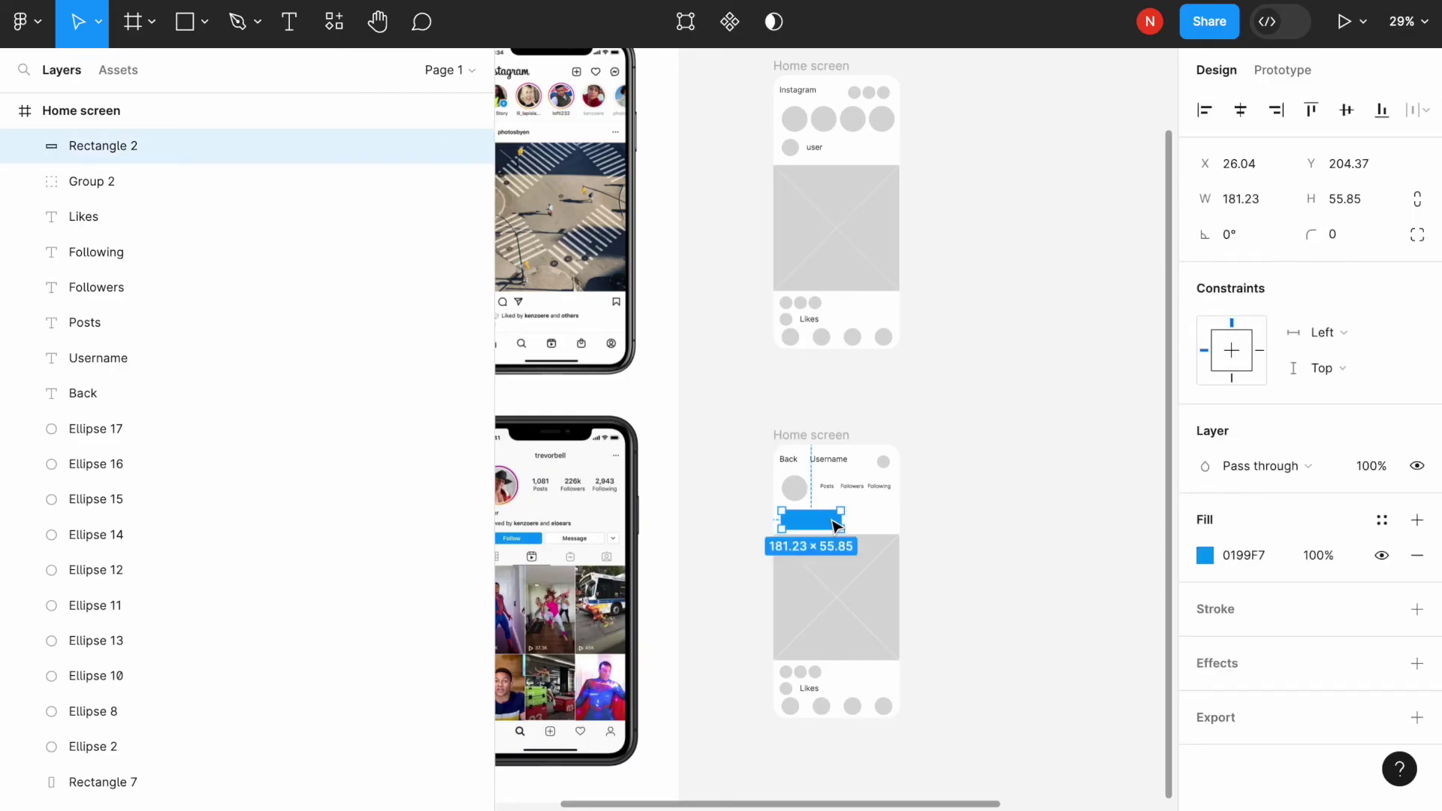
{"action": "key", "text": "ctrl+d"}
{"action": "left_click_drag", "start_coordinate": [834, 525], "coordinate": [892, 519]}
{"action": "left_click", "coordinate": [1205, 555]}
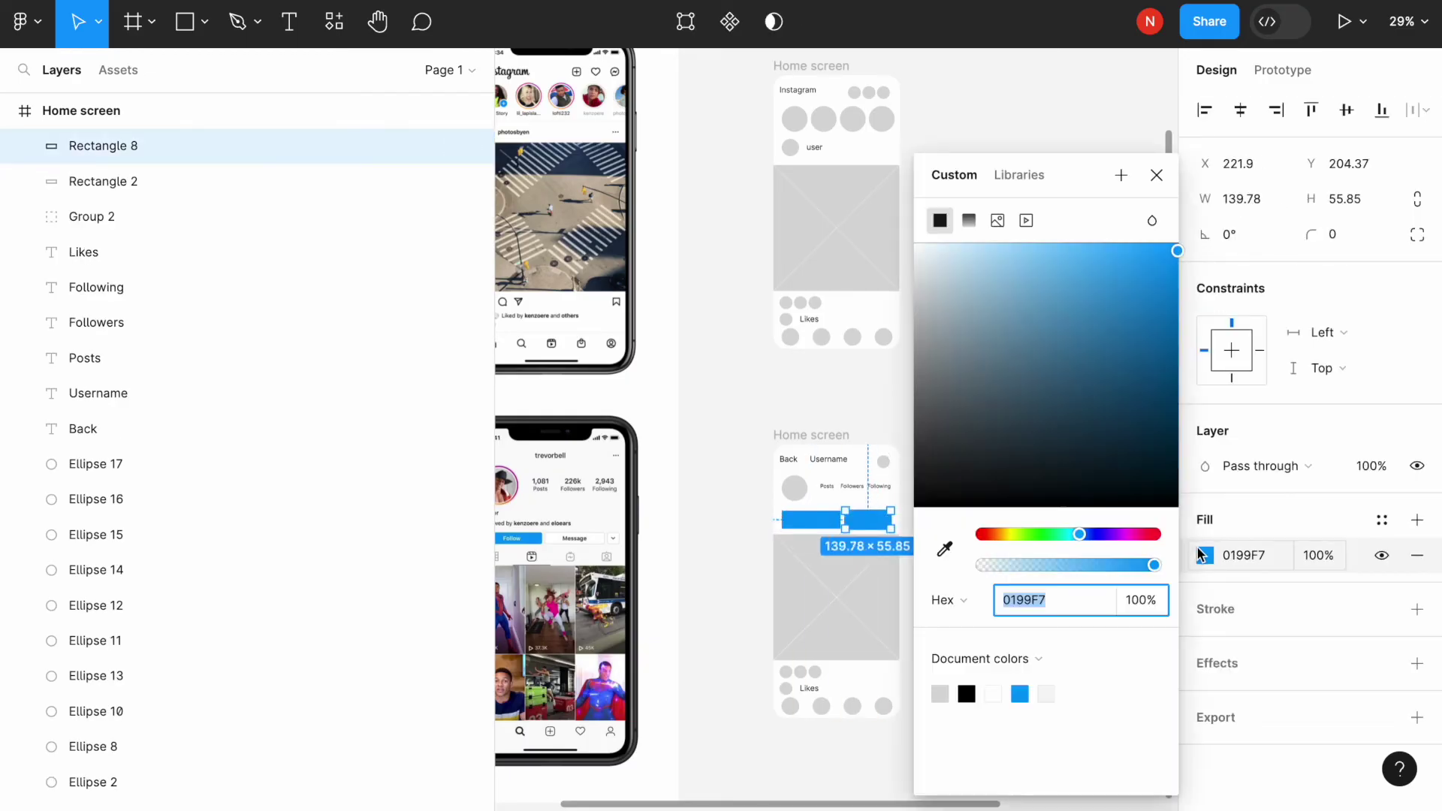
{"action": "left_click", "coordinate": [945, 549]}
{"action": "left_click", "coordinate": [840, 577]}
{"action": "left_click", "coordinate": [750, 573]}
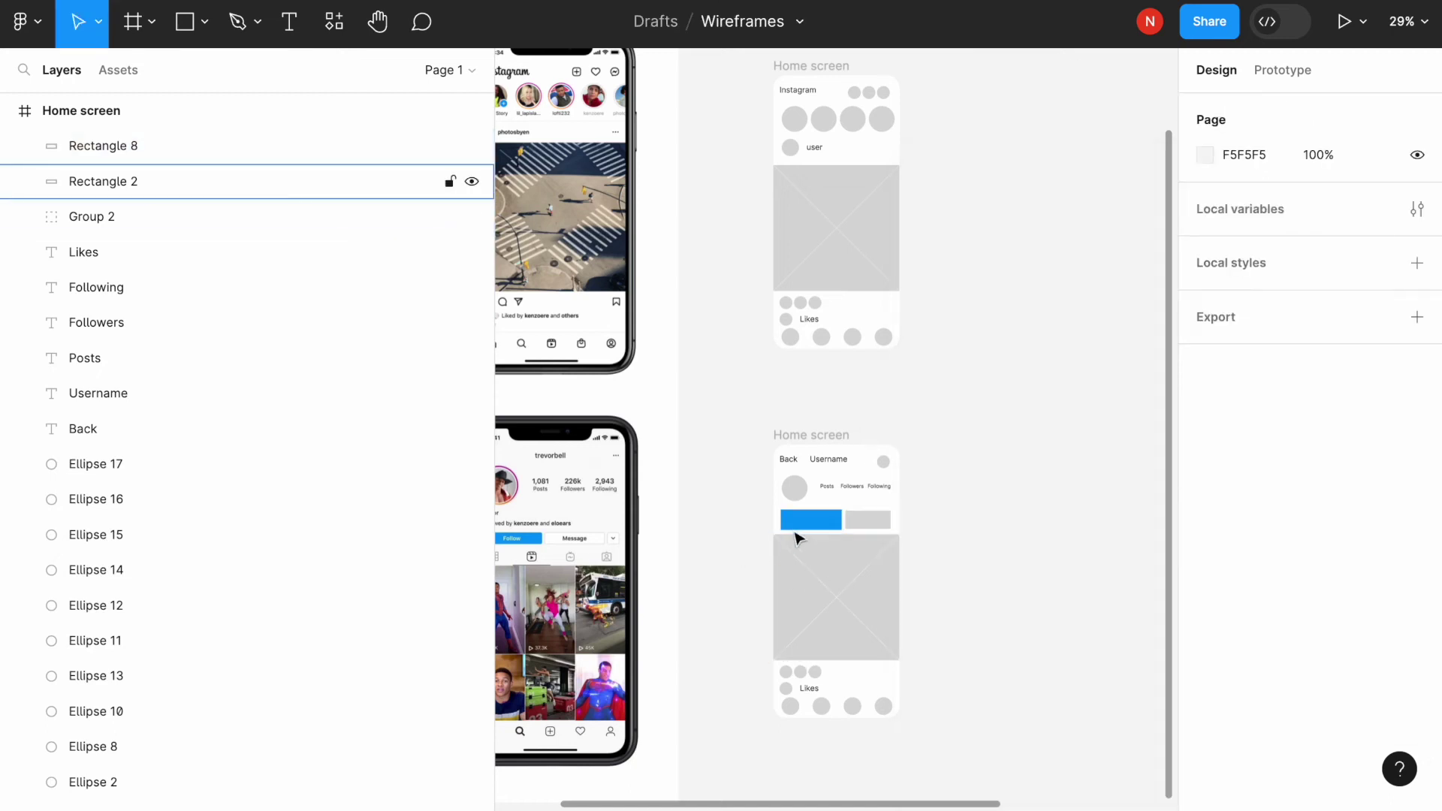
{"action": "scroll", "coordinate": [796, 535], "scroll_direction": "down", "scroll_amount": 3}
{"action": "left_click", "coordinate": [872, 521]}
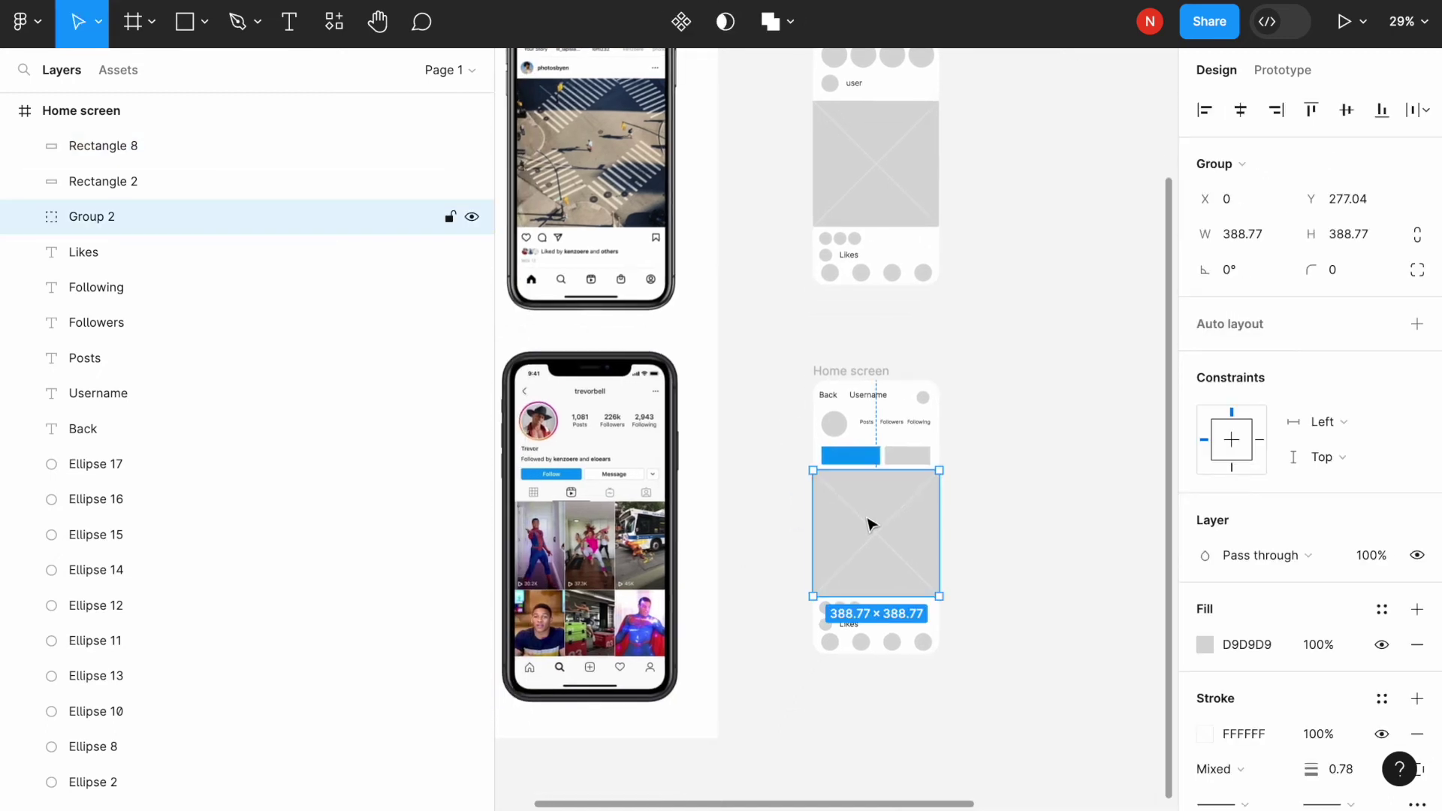
Proportionally scale the image placeholder into a row of three grid cells spanning the frame width
{"action": "left_click", "coordinate": [98, 33]}
{"action": "left_click", "coordinate": [111, 100]}
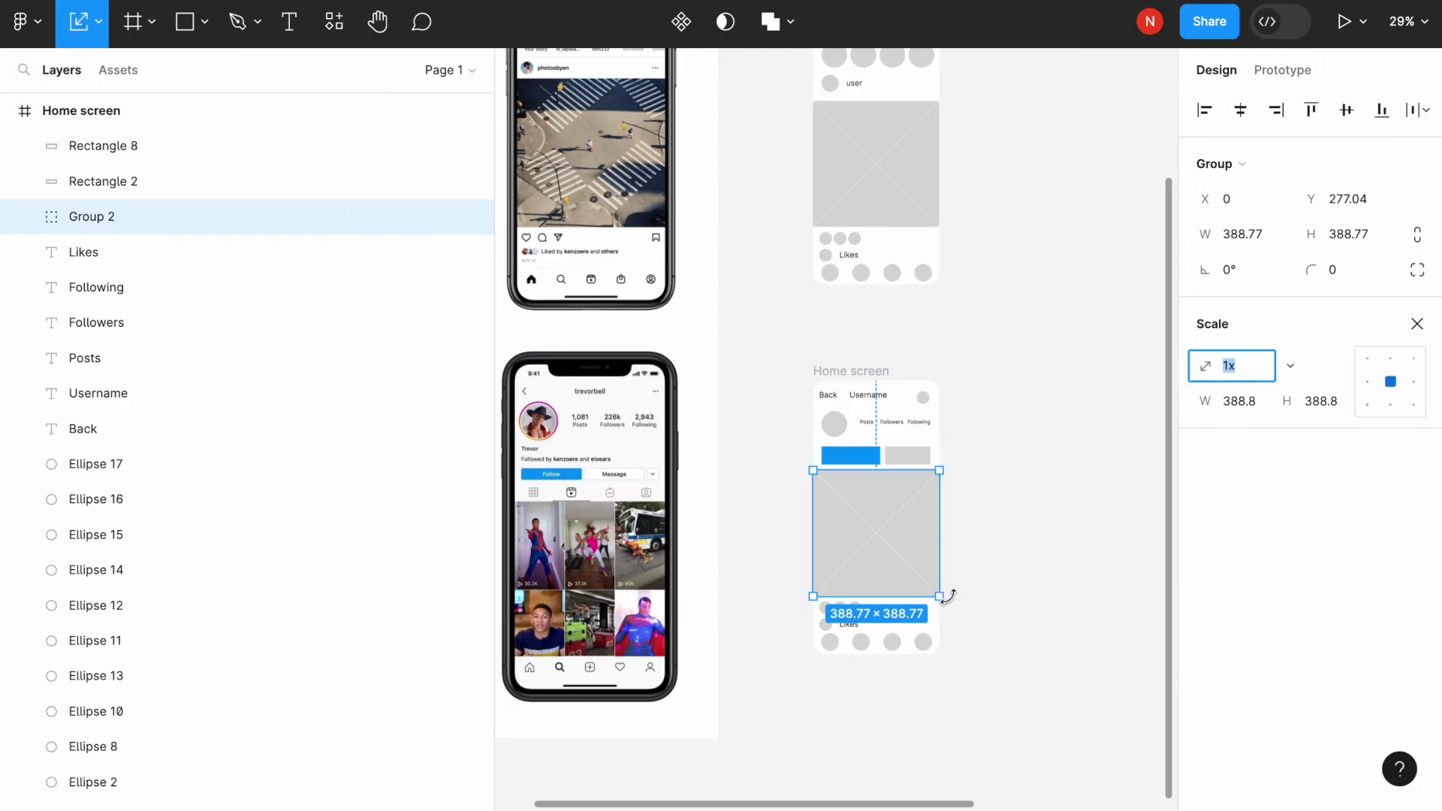
{"action": "left_click_drag", "start_coordinate": [939, 595], "coordinate": [938, 491]}
{"action": "left_click", "coordinate": [864, 513], "text": "shift"}
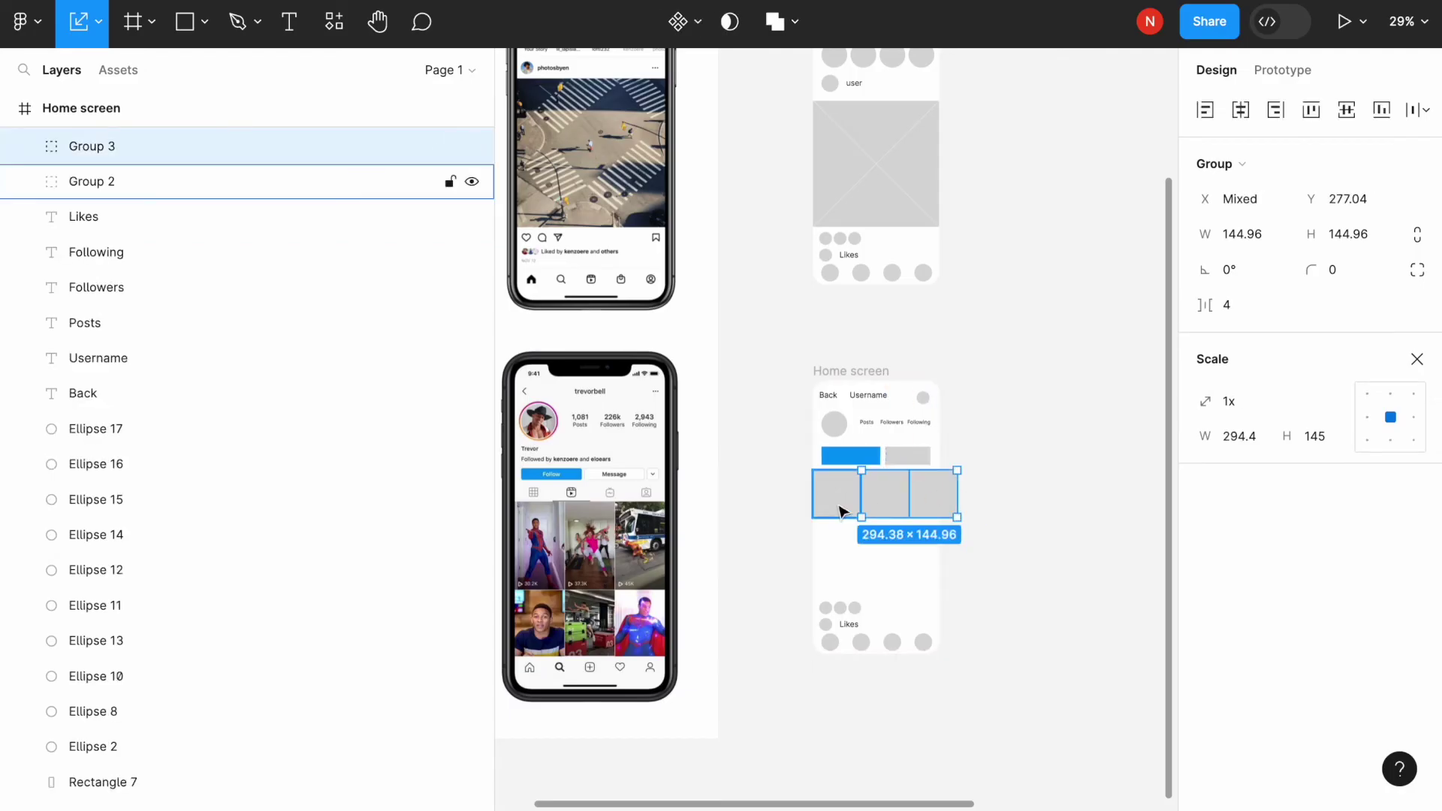
{"action": "left_click", "coordinate": [845, 505], "text": "shift"}
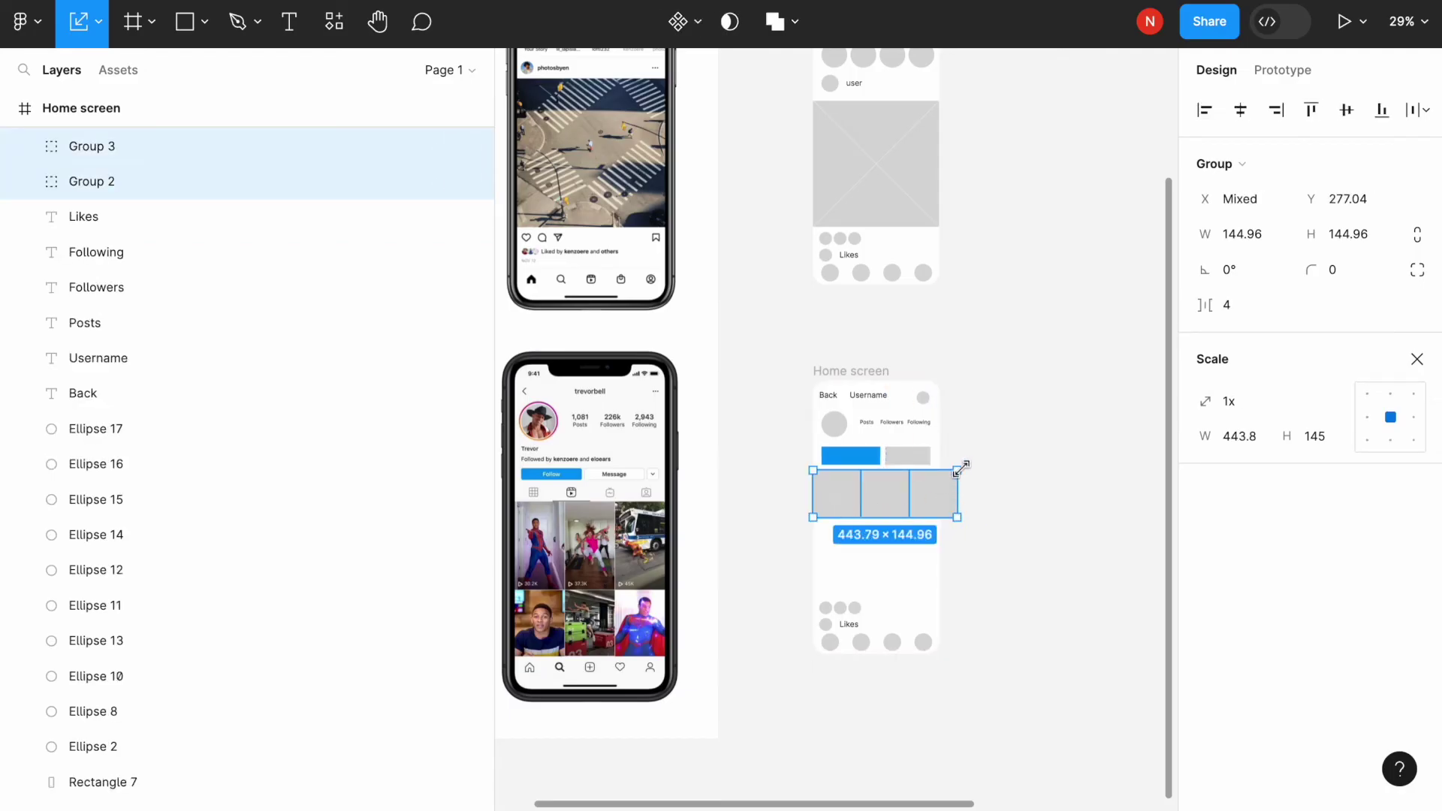
{"action": "left_click_drag", "start_coordinate": [959, 469], "coordinate": [940, 476]}
Duplicate the row of three grid cells and place the copy beneath the first row
{"action": "left_click", "coordinate": [789, 531]}
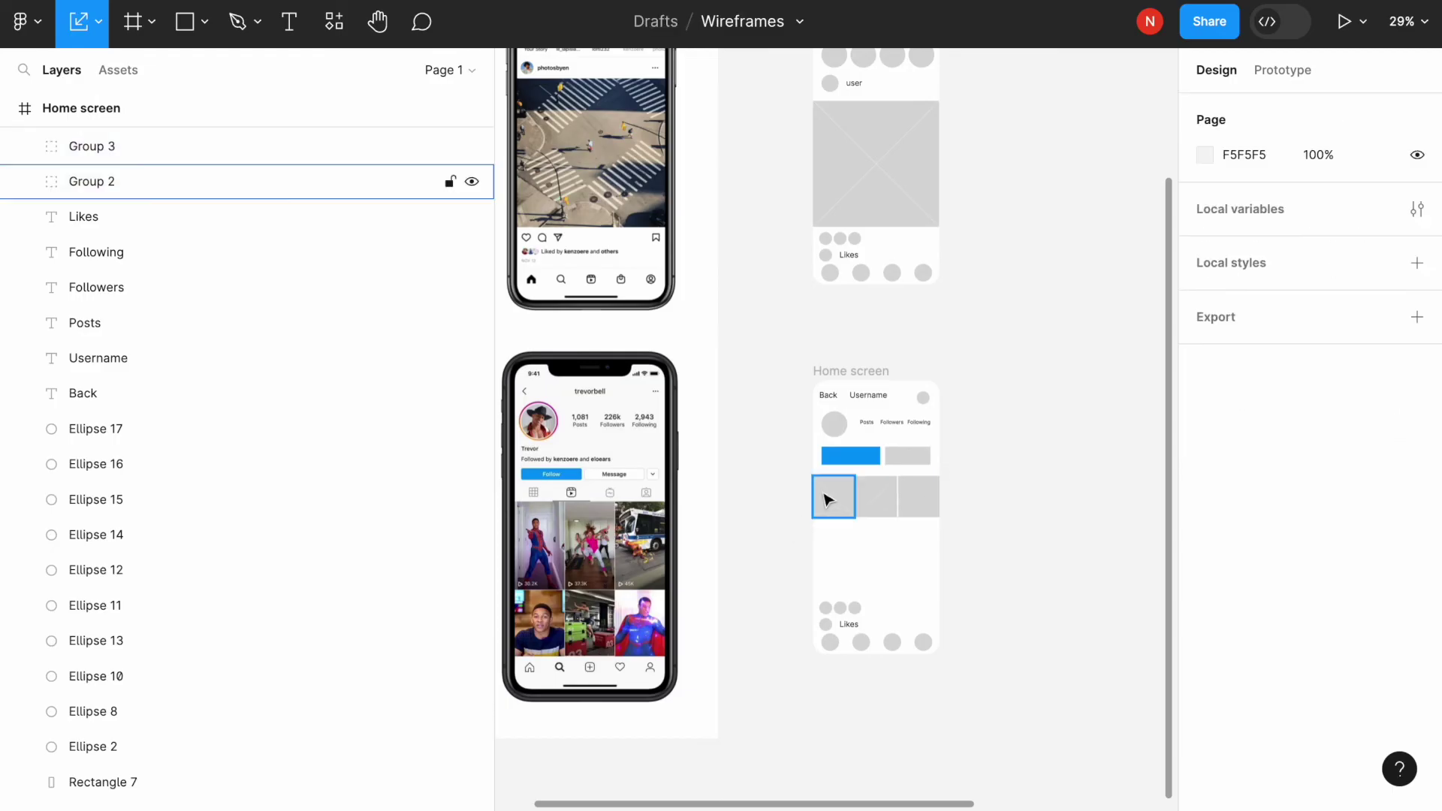
{"action": "left_click", "coordinate": [830, 494]}
{"action": "left_click", "coordinate": [864, 492], "text": "shift"}
{"action": "left_click", "coordinate": [903, 499], "text": "shift"}
{"action": "key", "text": "ctrl+d"}
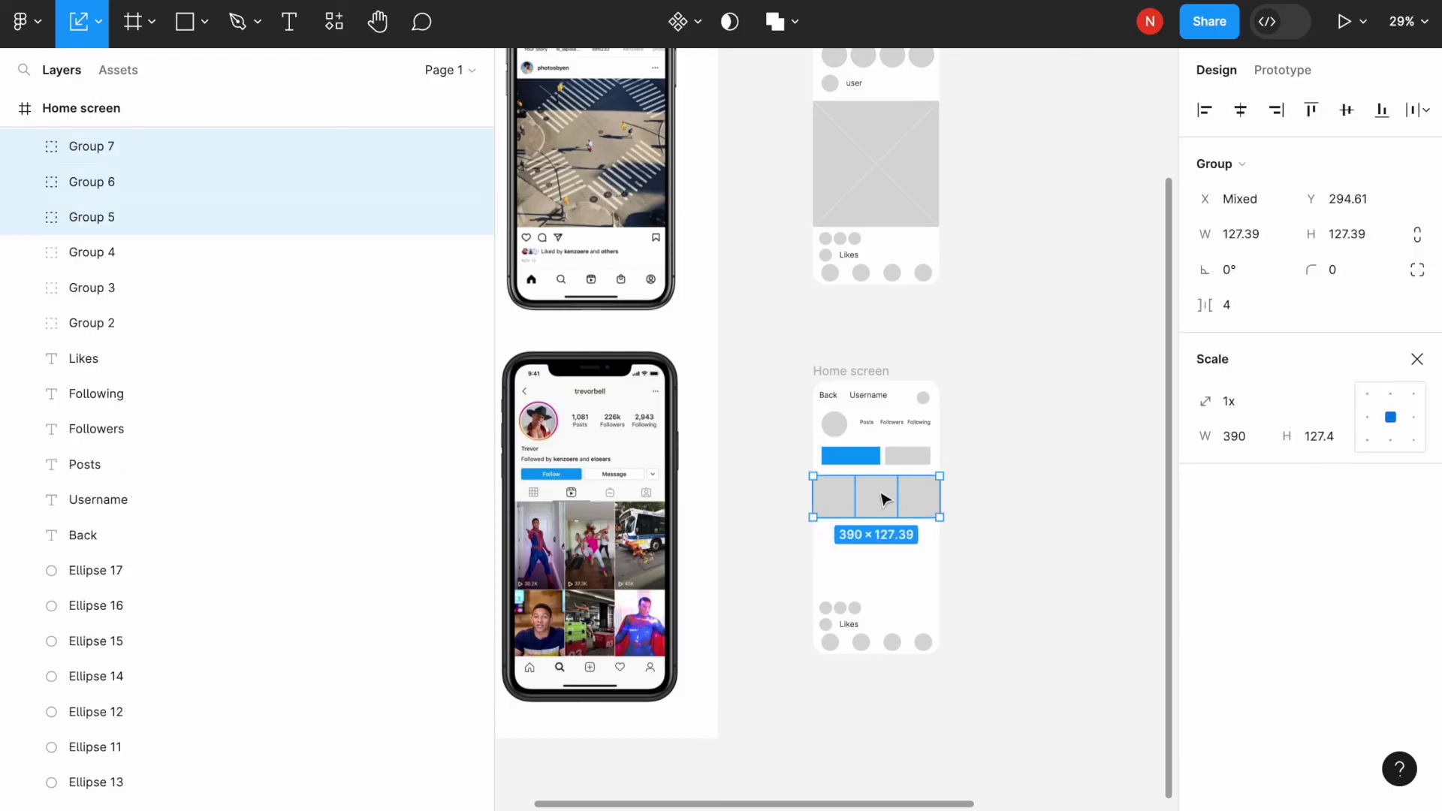
{"action": "left_click_drag", "start_coordinate": [885, 499], "coordinate": [881, 540]}
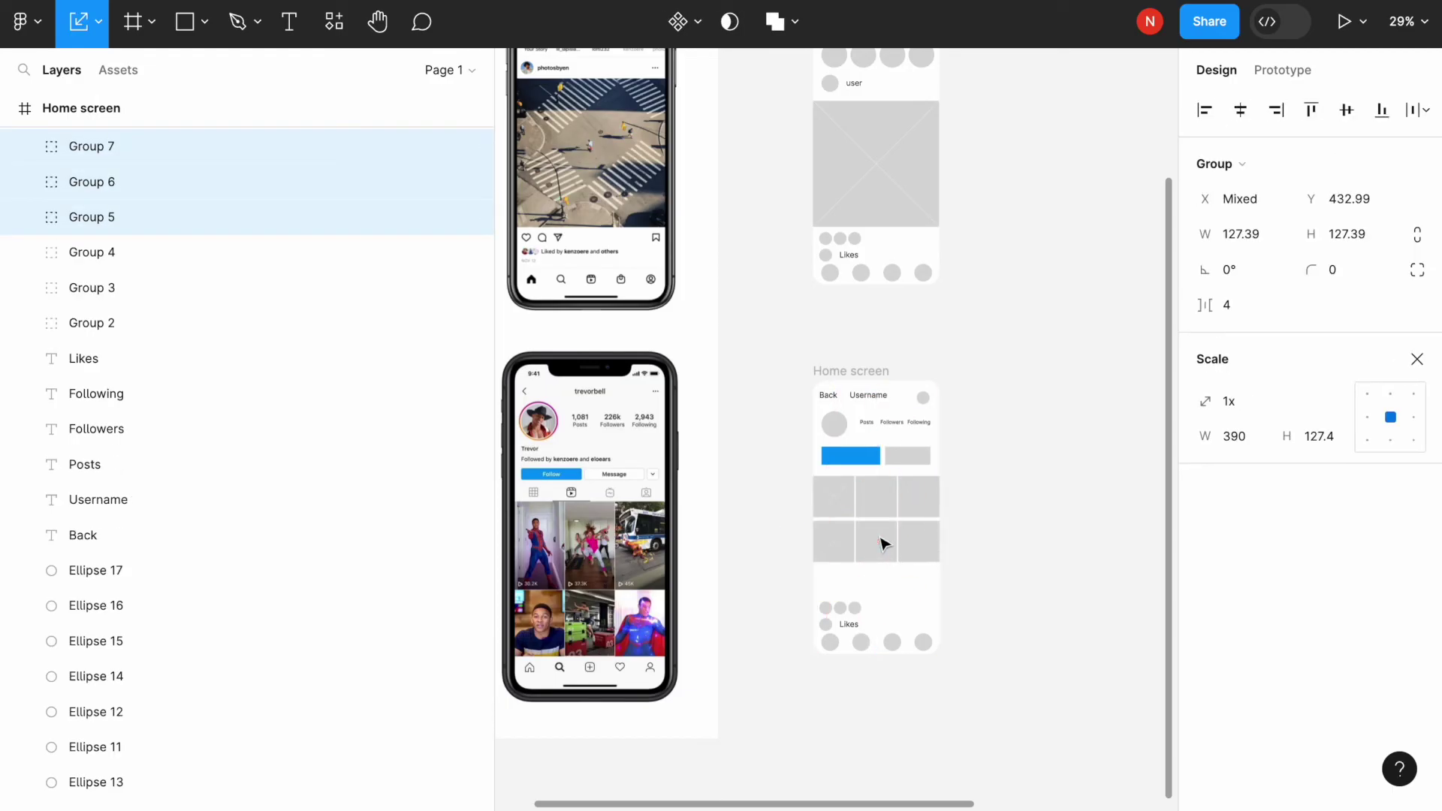
{"action": "left_click", "coordinate": [959, 582]}
Delete the four leftover small circles and the Likes caption from the profile copy
{"action": "left_click", "coordinate": [825, 608]}
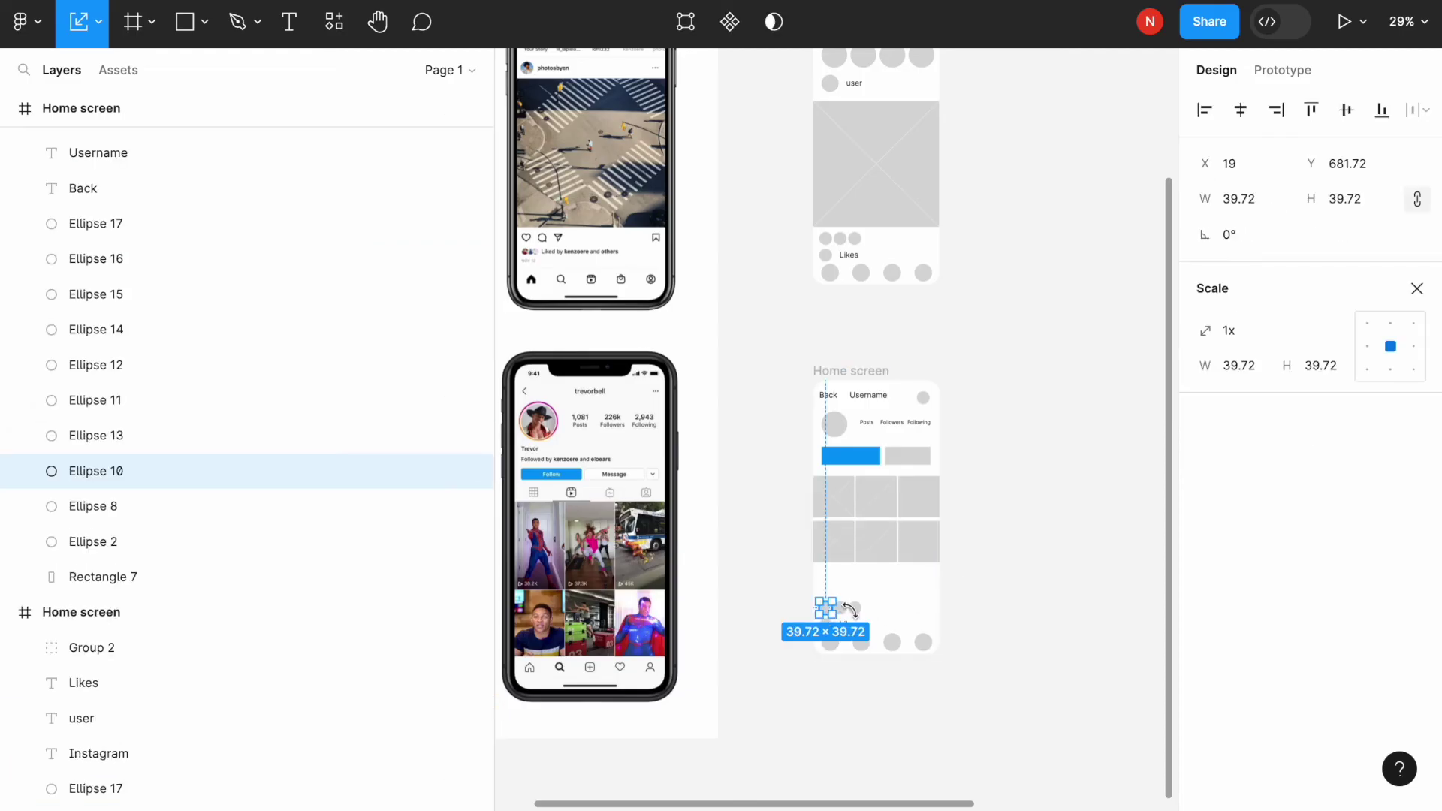
{"action": "key", "text": "Delete"}
{"action": "left_click", "coordinate": [841, 607]}
{"action": "key", "text": "Delete"}
{"action": "left_click", "coordinate": [856, 607]}
{"action": "key", "text": "Delete"}
{"action": "left_click", "coordinate": [825, 624]}
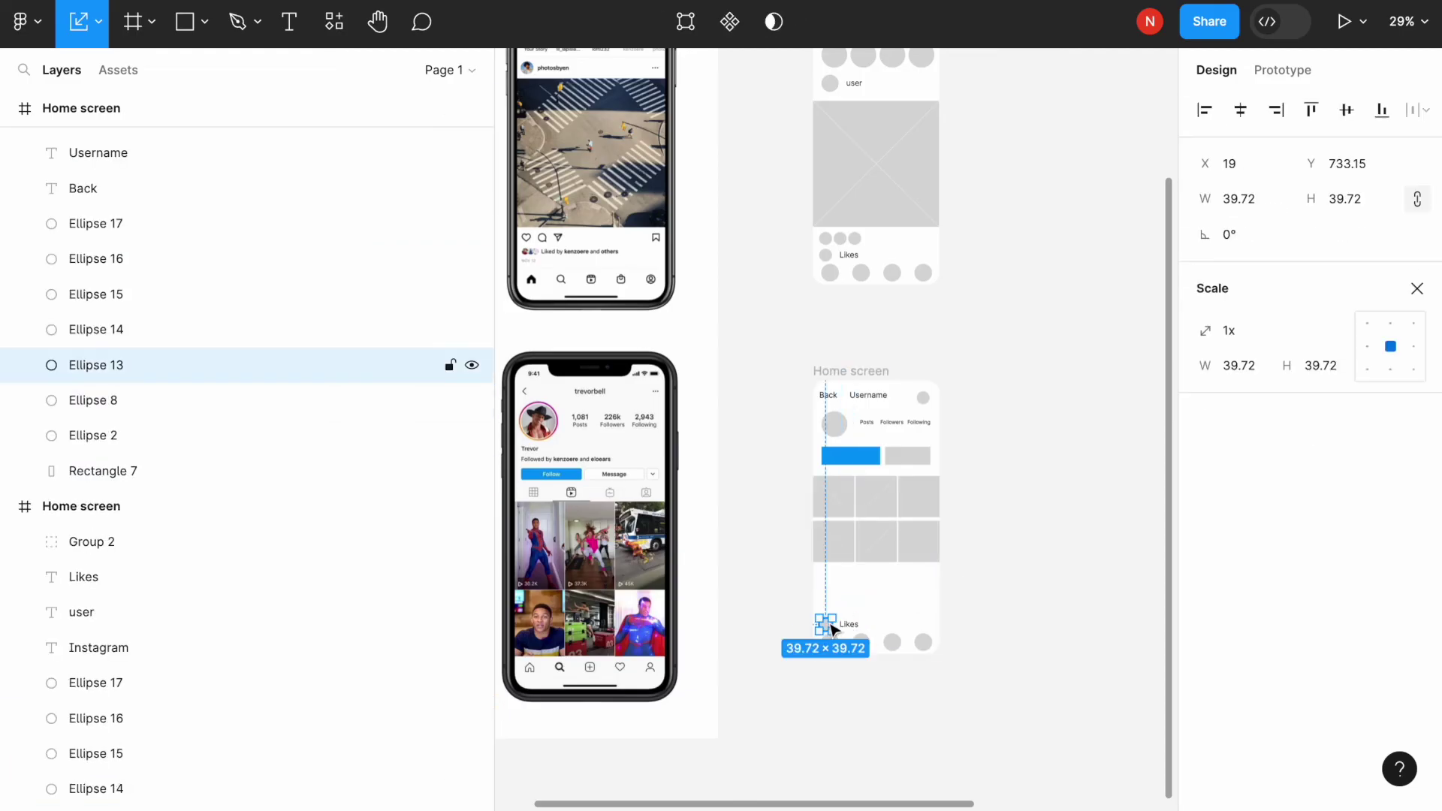
{"action": "key", "text": "Delete"}
{"action": "left_click", "coordinate": [849, 624]}
{"action": "key", "text": "Delete"}
Move the bottom row lower and confirm the nine tiles are 127.39×127.39
{"action": "left_click", "coordinate": [832, 544]}
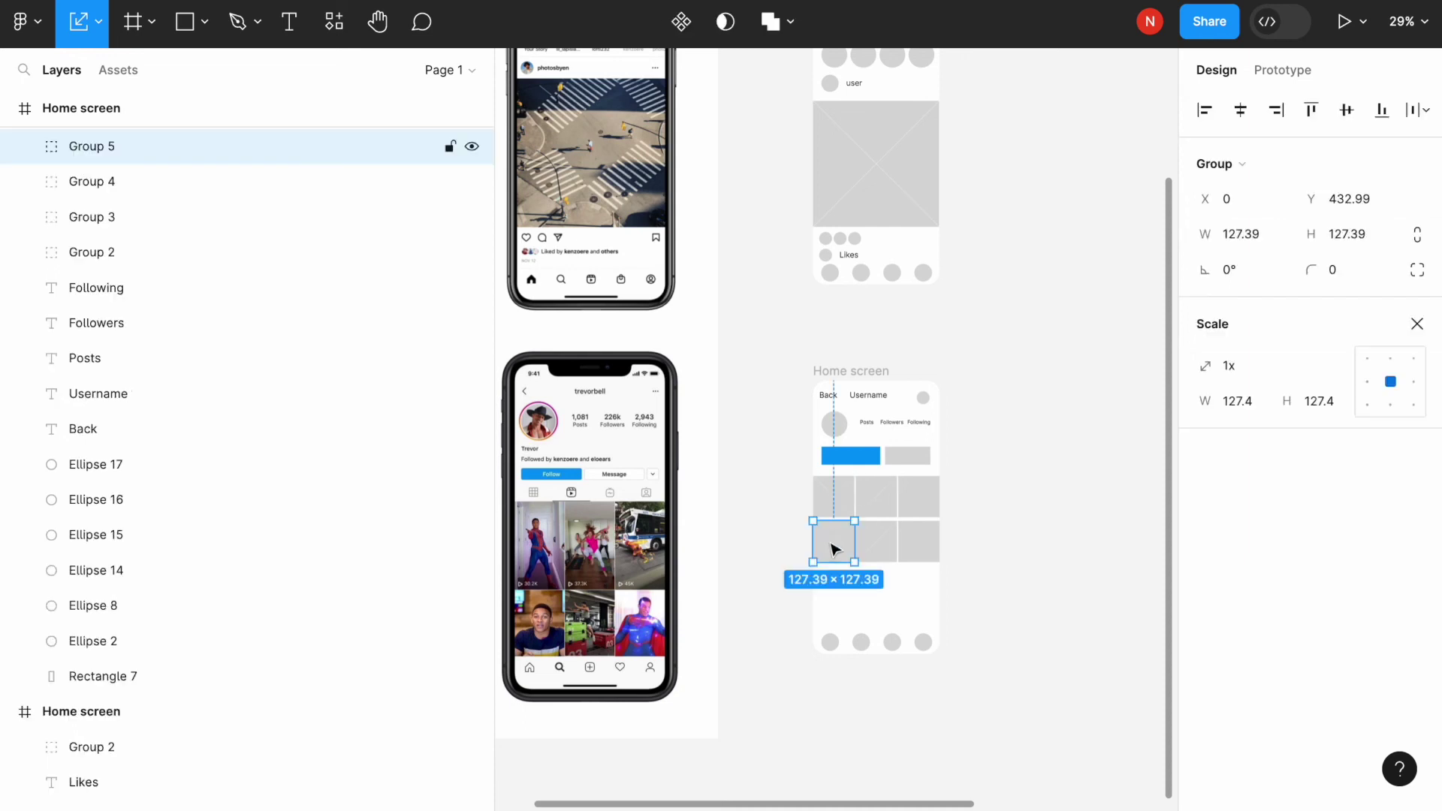
{"action": "left_click", "coordinate": [882, 547], "text": "shift"}
{"action": "left_click", "coordinate": [927, 547], "text": "shift"}
{"action": "left_click_drag", "start_coordinate": [885, 549], "coordinate": [885, 593]}
{"action": "left_click", "coordinate": [990, 586]}
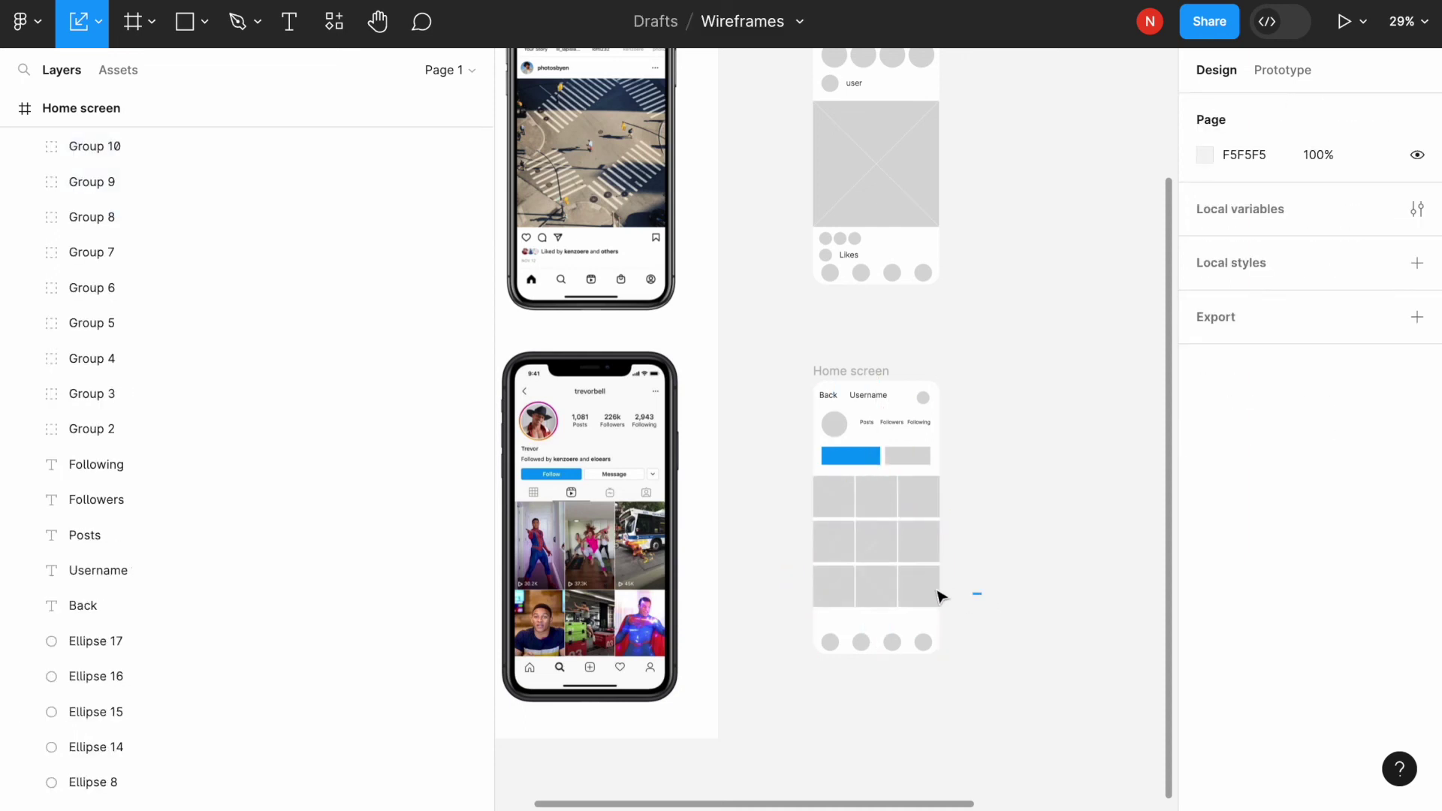
{"action": "left_click_drag", "start_coordinate": [980, 593], "coordinate": [810, 508]}
{"action": "left_click", "coordinate": [860, 512]}
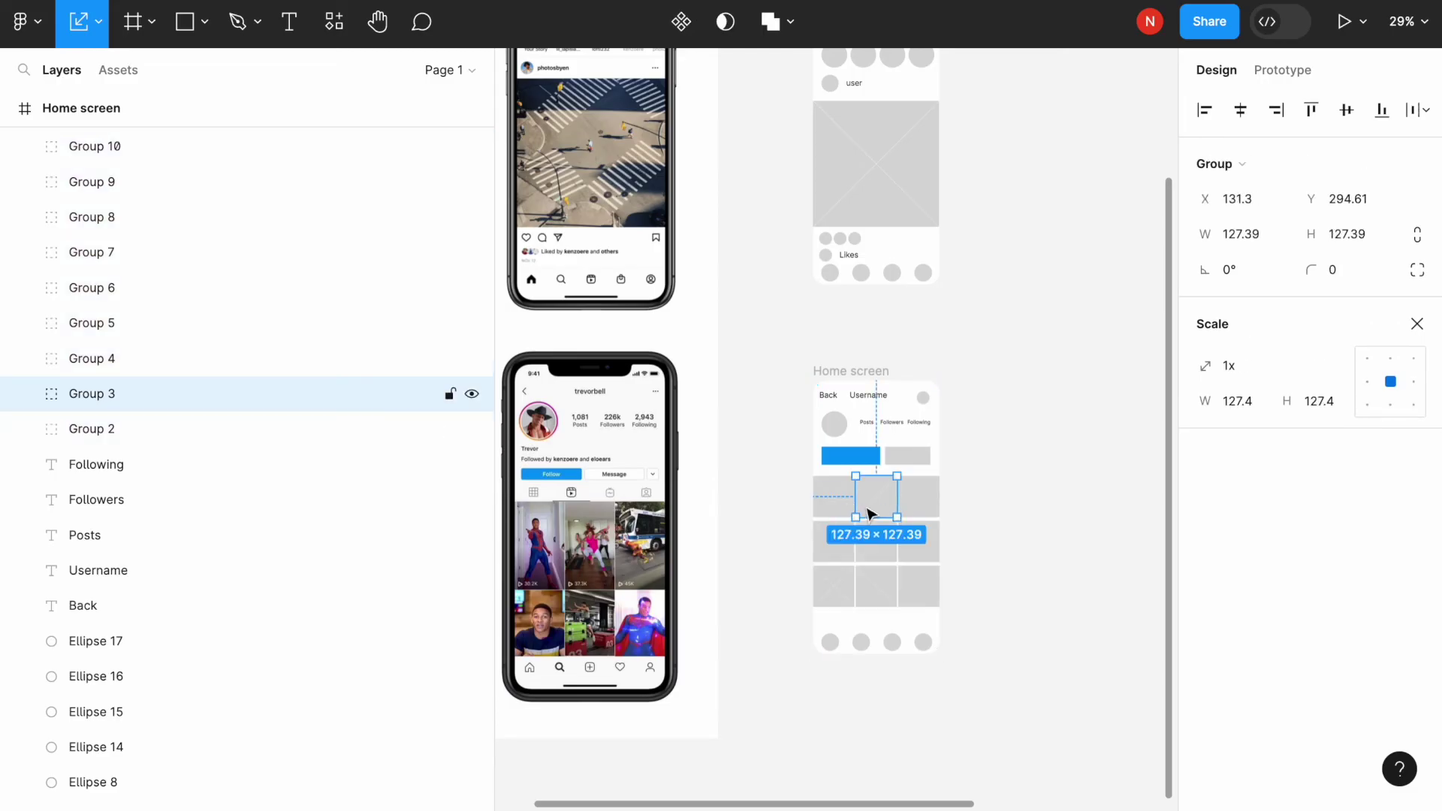
{"action": "left_click", "coordinate": [802, 504]}
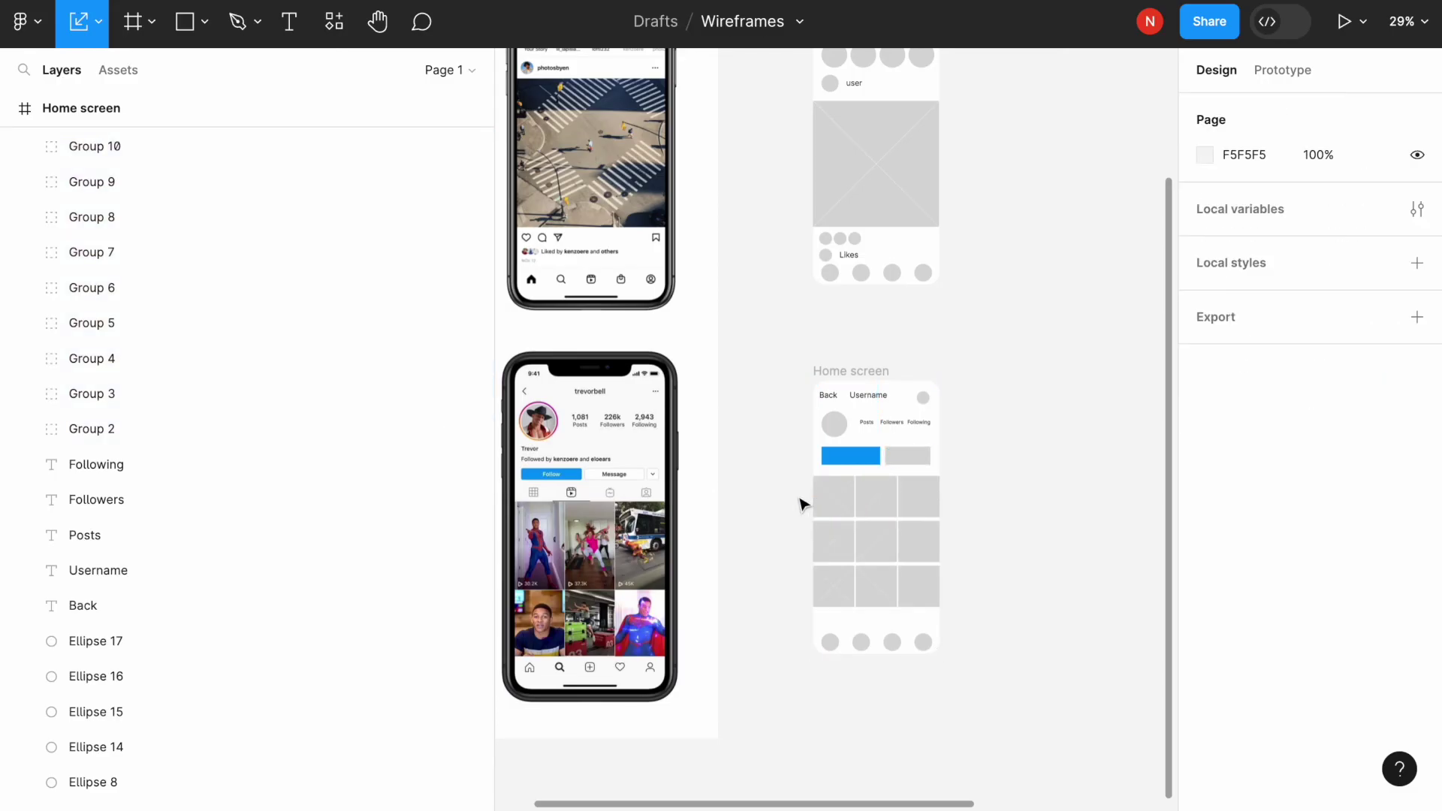
{"action": "left_click_drag", "start_coordinate": [1001, 697], "coordinate": [756, 331]}
{"action": "left_click", "coordinate": [6, 113]}
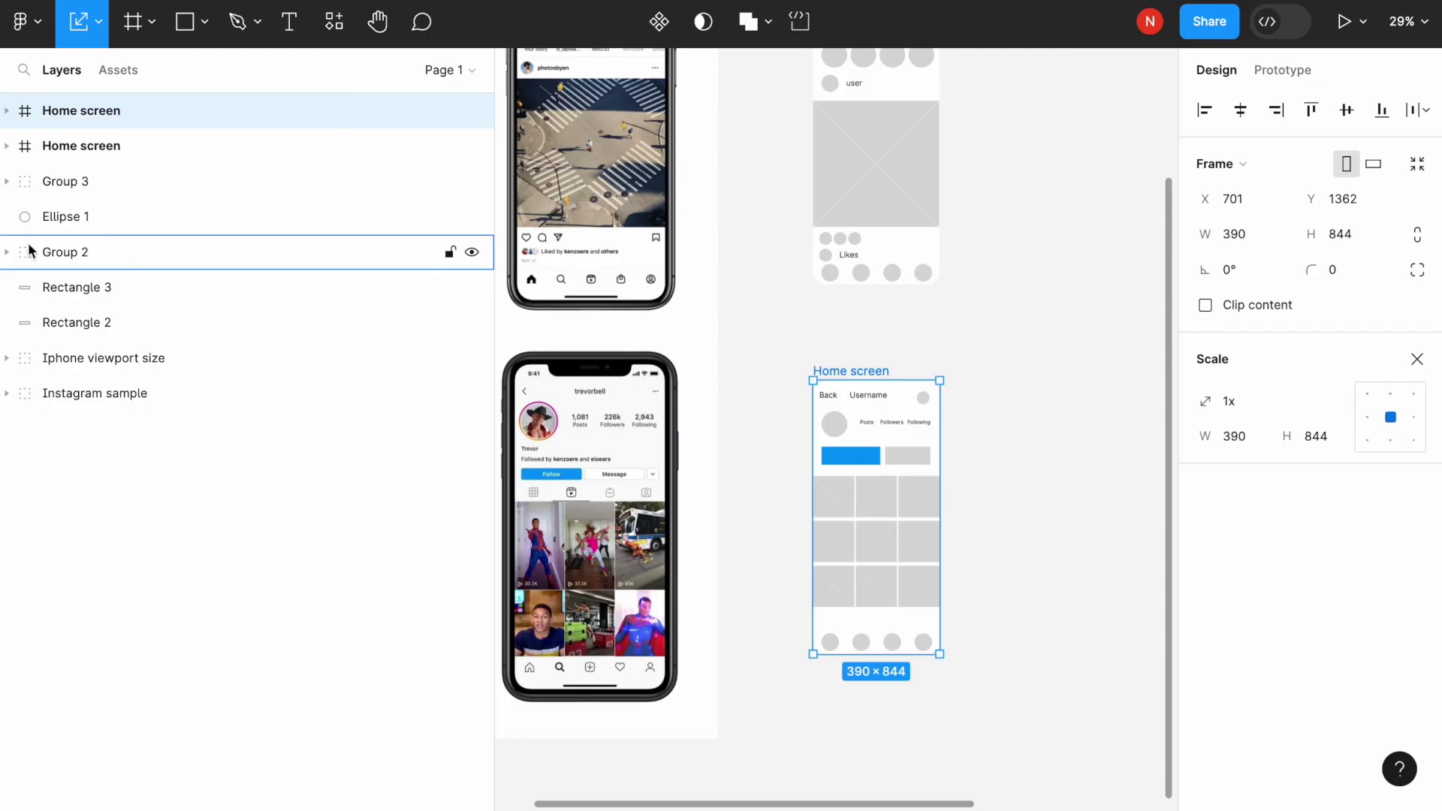
{"action": "left_click", "coordinate": [110, 290]}
{"action": "left_click", "coordinate": [102, 318]}
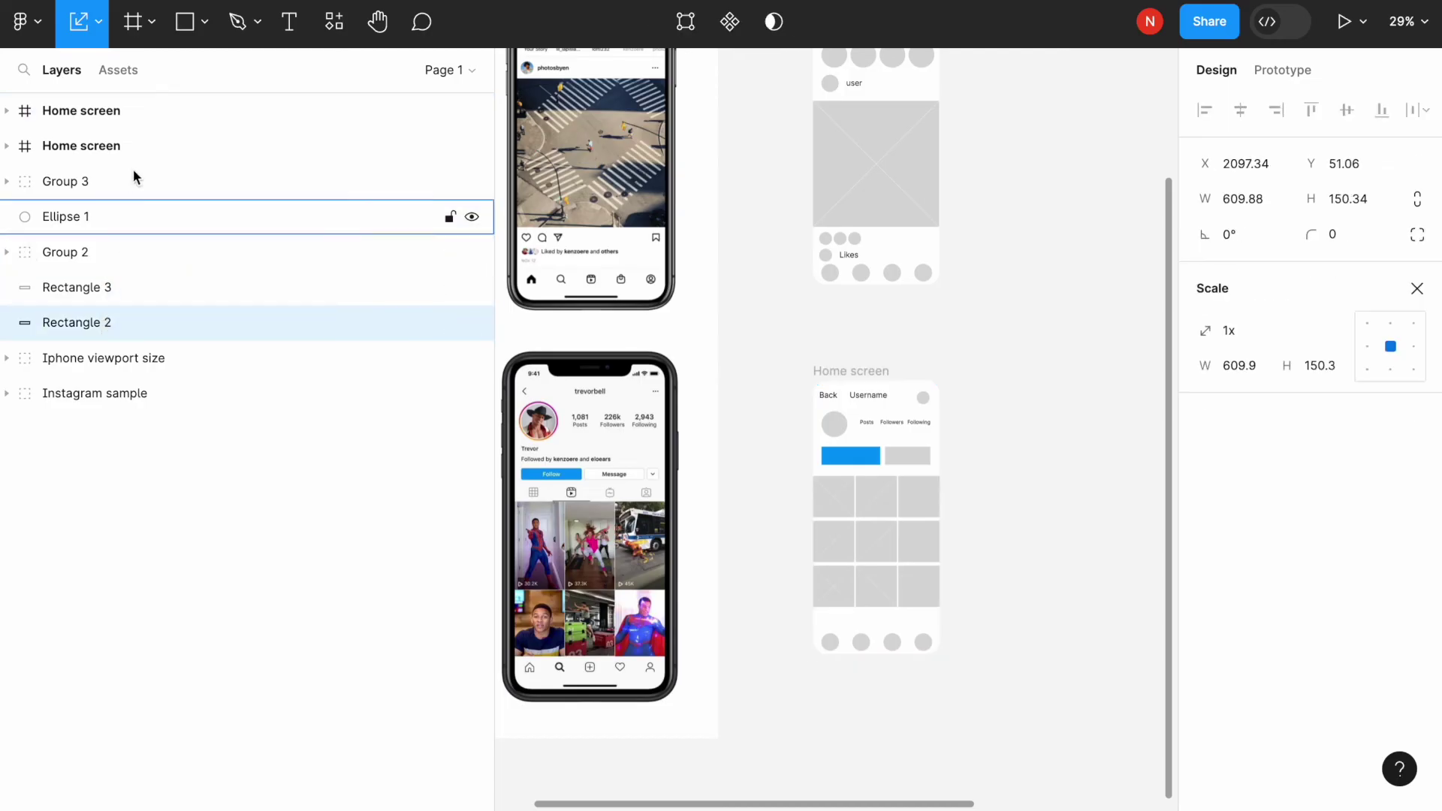
{"action": "left_click", "coordinate": [134, 149]}
{"action": "left_click", "coordinate": [102, 120]}
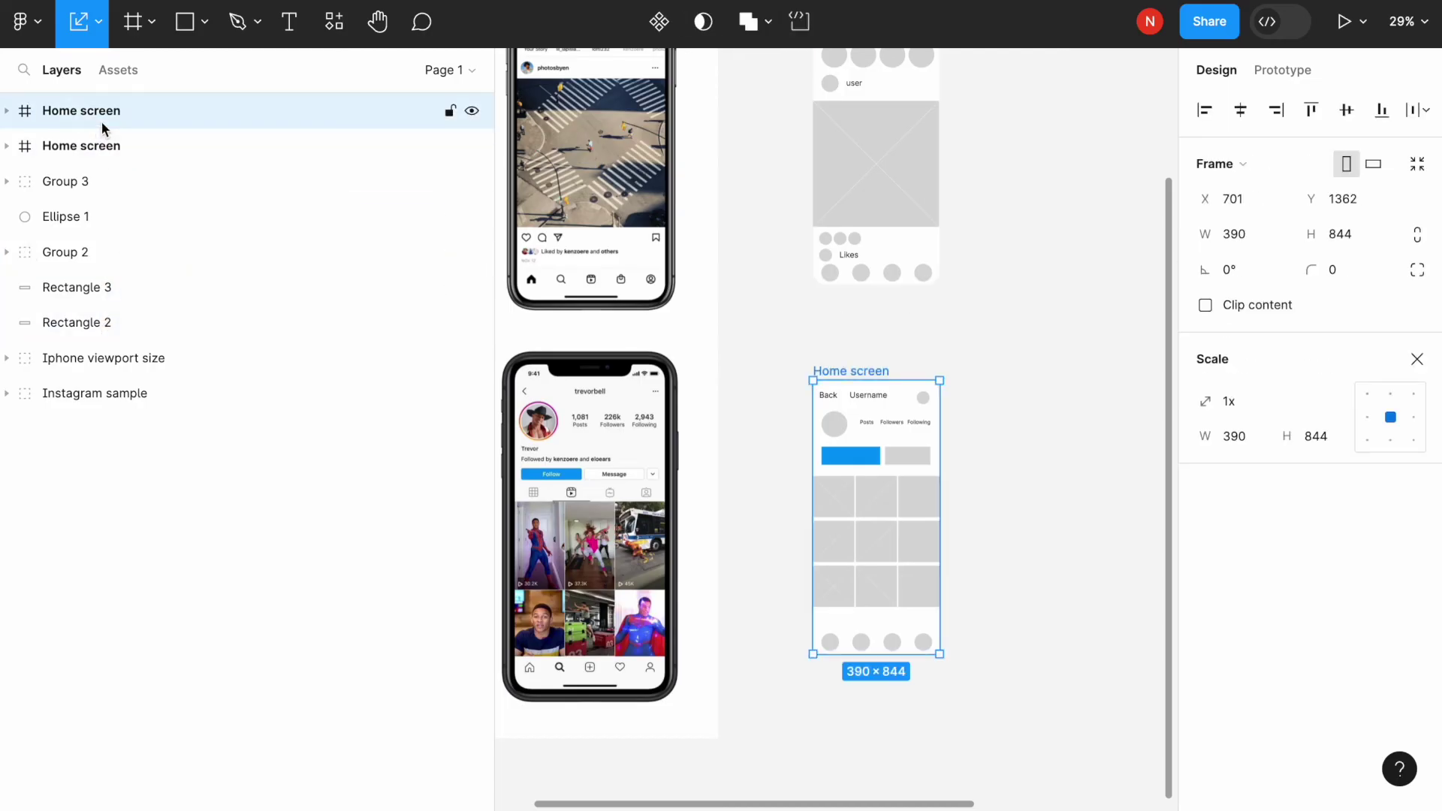
{"action": "left_click", "coordinate": [124, 216]}
{"action": "left_click", "coordinate": [921, 377]}
{"action": "scroll", "coordinate": [921, 377], "scroll_direction": "down", "scroll_amount": 1}
{"action": "scroll", "coordinate": [921, 377], "scroll_direction": "down", "scroll_amount": 2}
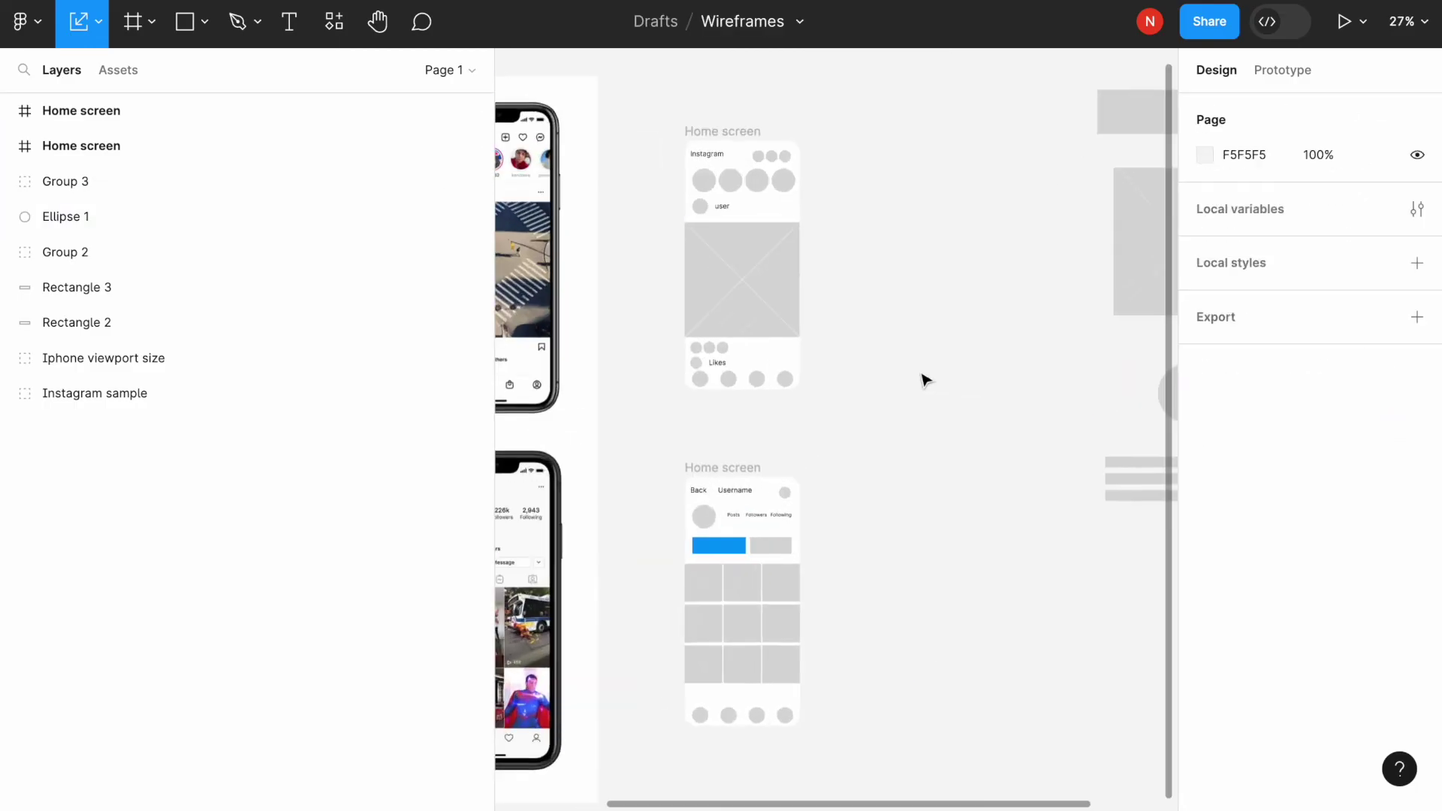
{"action": "left_click", "coordinate": [718, 133]}
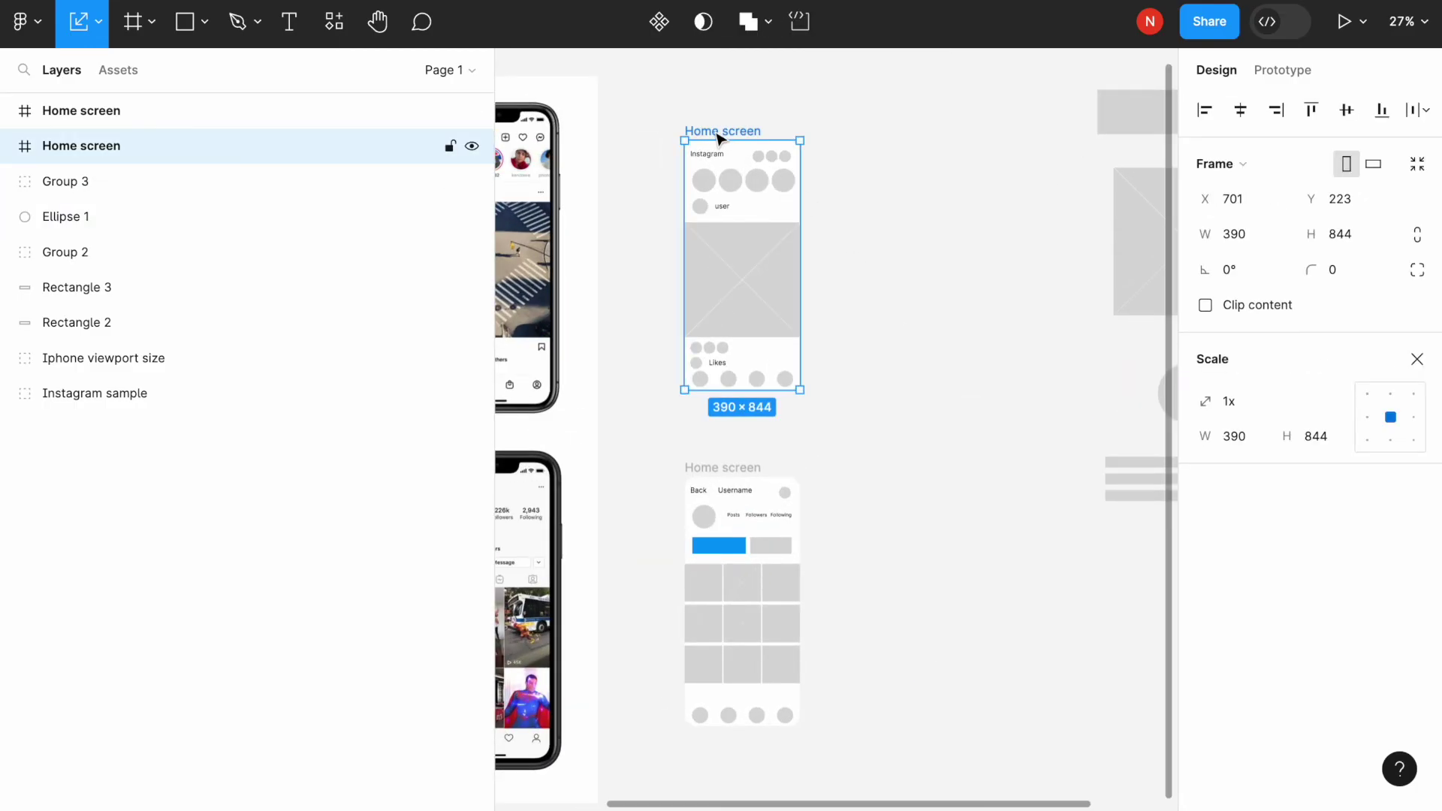
{"action": "left_click", "coordinate": [1299, 71]}
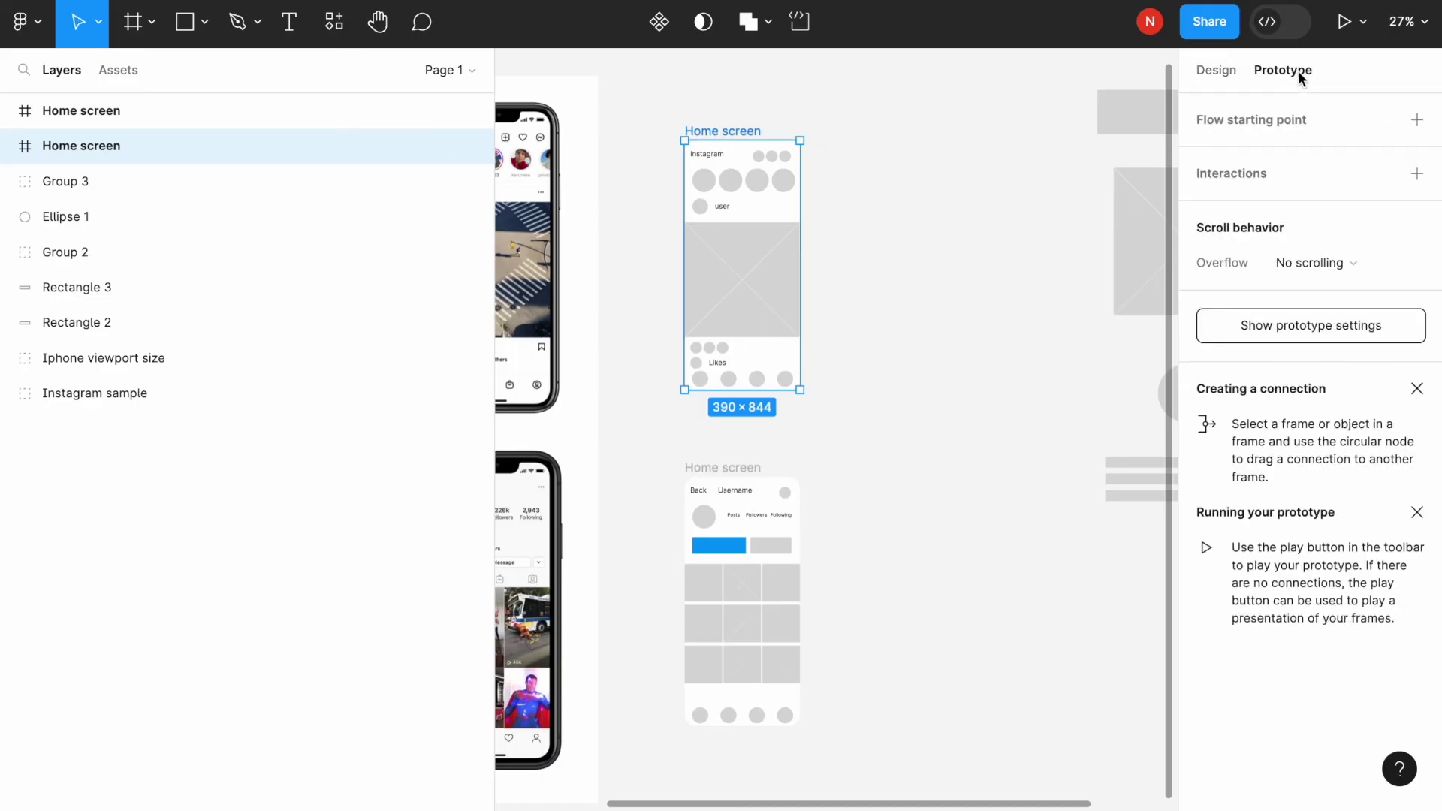
Link the feed's user avatar to the lower frame and rename that frame 'Profile'
{"action": "left_click_drag", "start_coordinate": [706, 214], "coordinate": [705, 516]}
{"action": "left_click", "coordinate": [697, 207]}
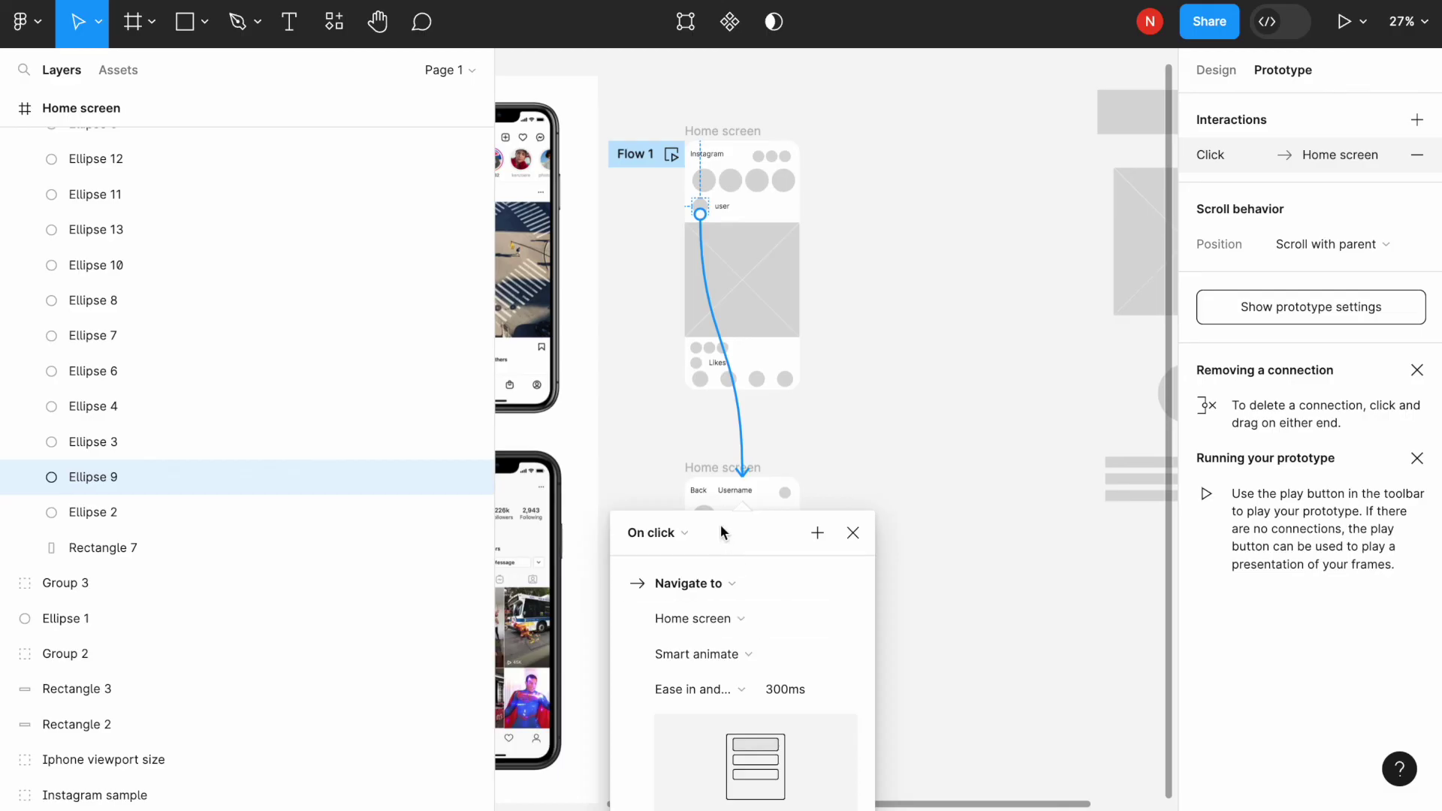
{"action": "double_click", "coordinate": [699, 463]}
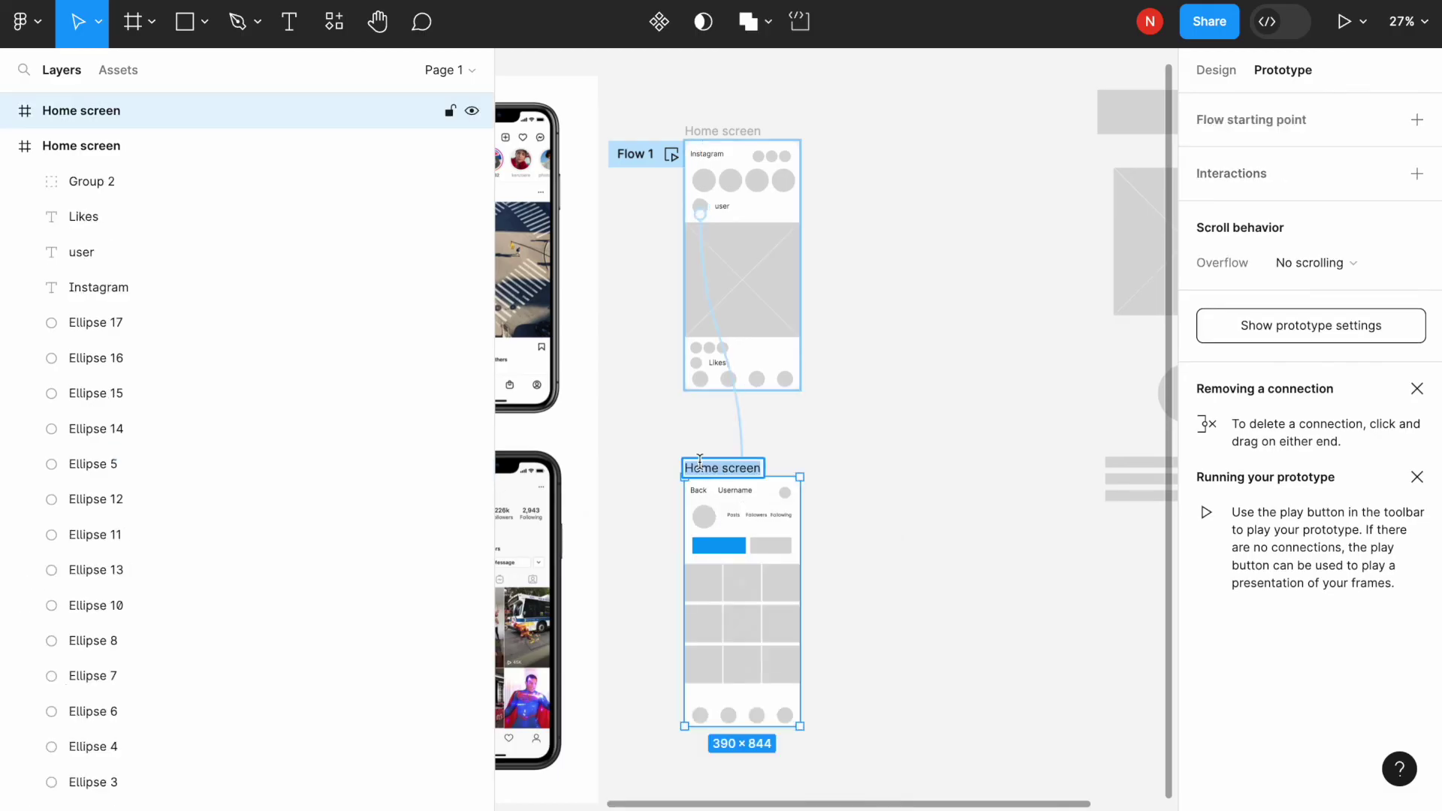
{"action": "type", "text": "Profile"}
{"action": "left_click", "coordinate": [647, 467]}
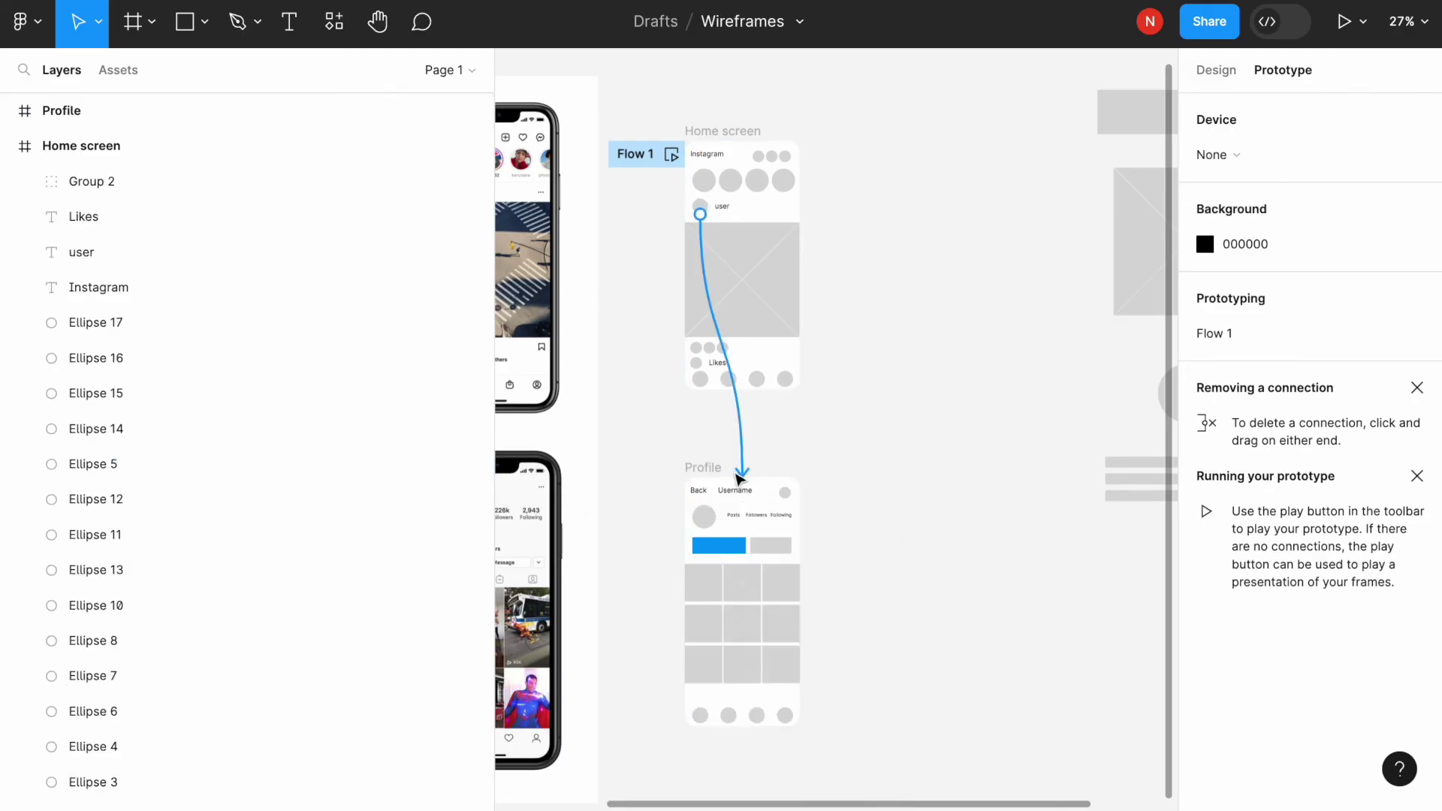
Keep the avatar link's 300ms Smart animate transition on Ease in and out
{"action": "left_click", "coordinate": [743, 422]}
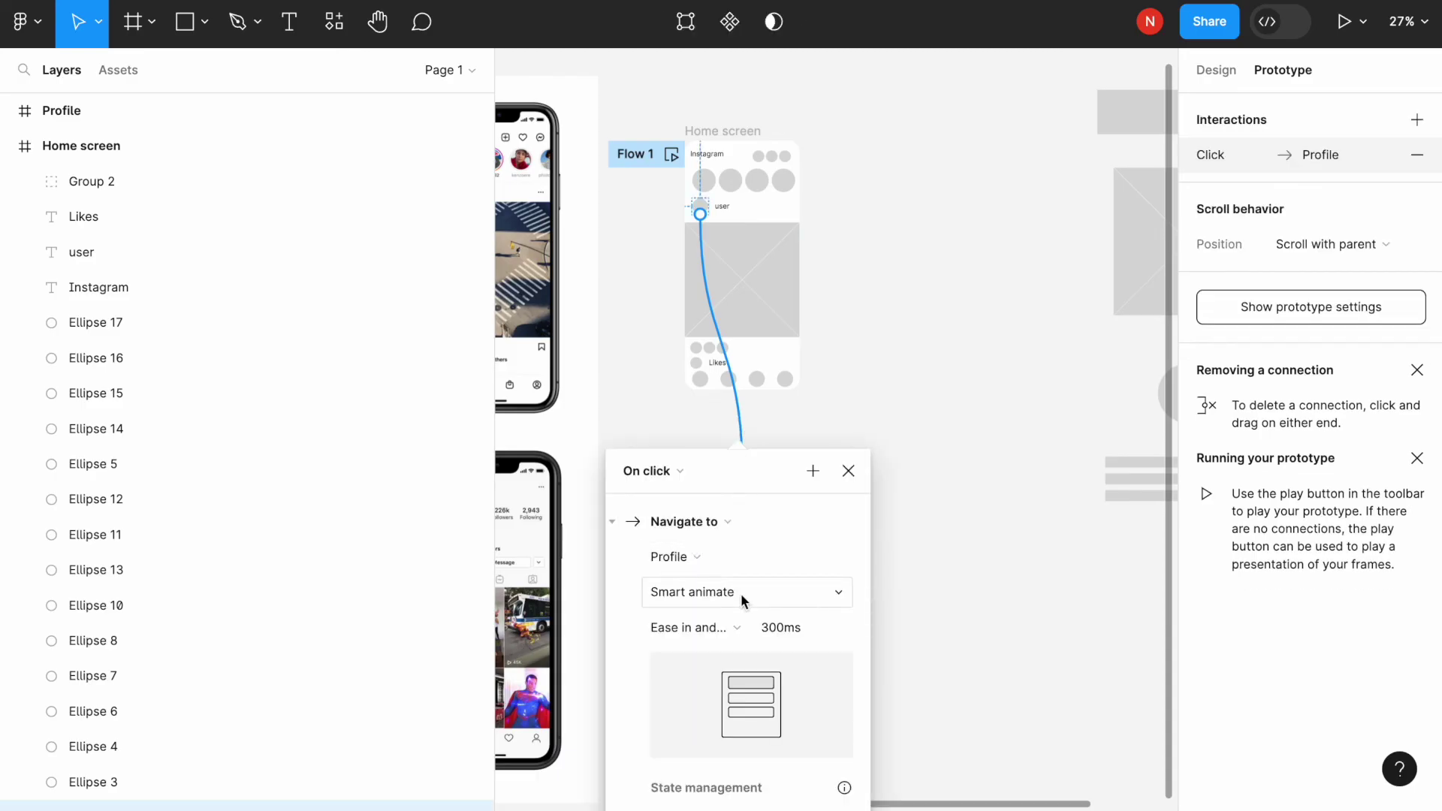
{"action": "left_click", "coordinate": [732, 629]}
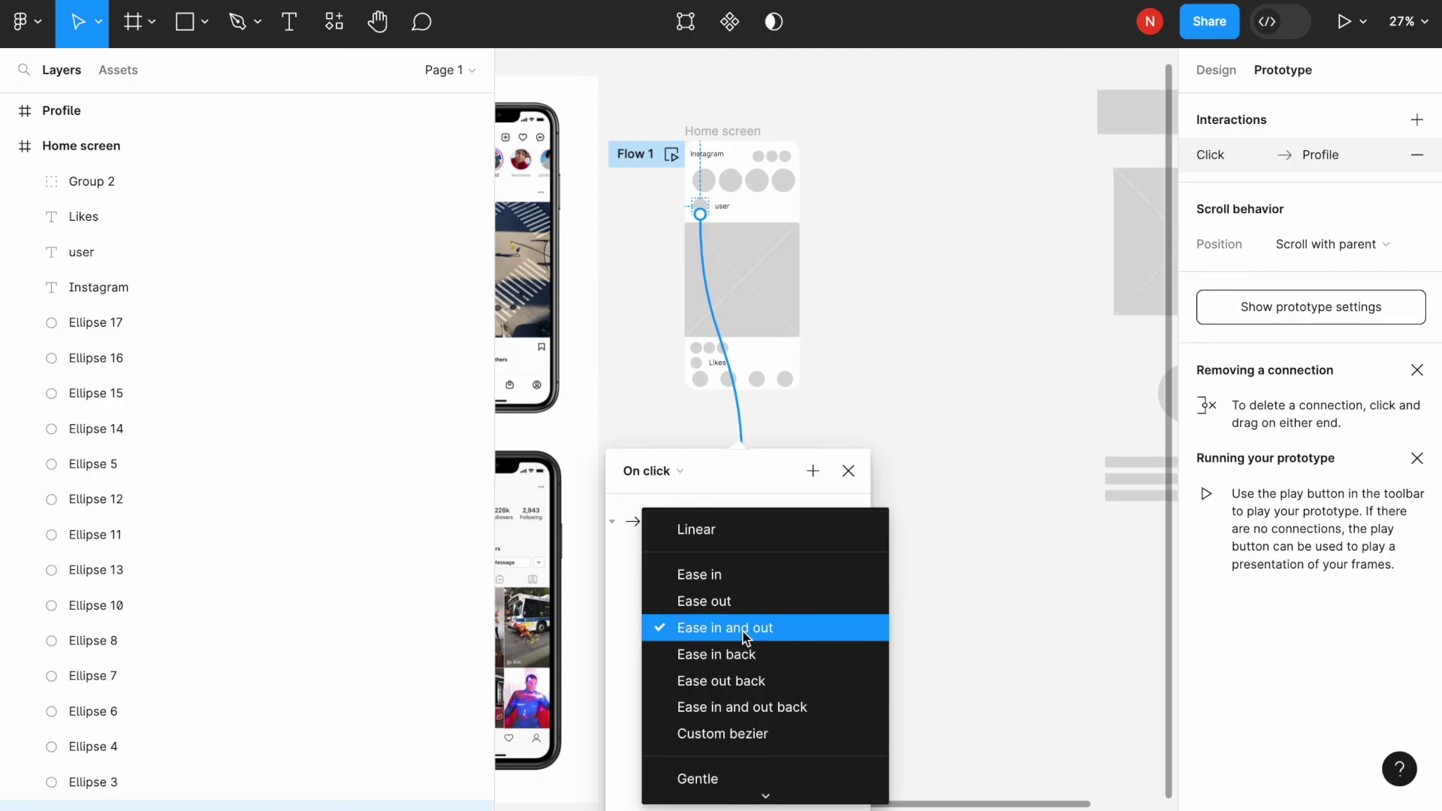
{"action": "left_click", "coordinate": [747, 631]}
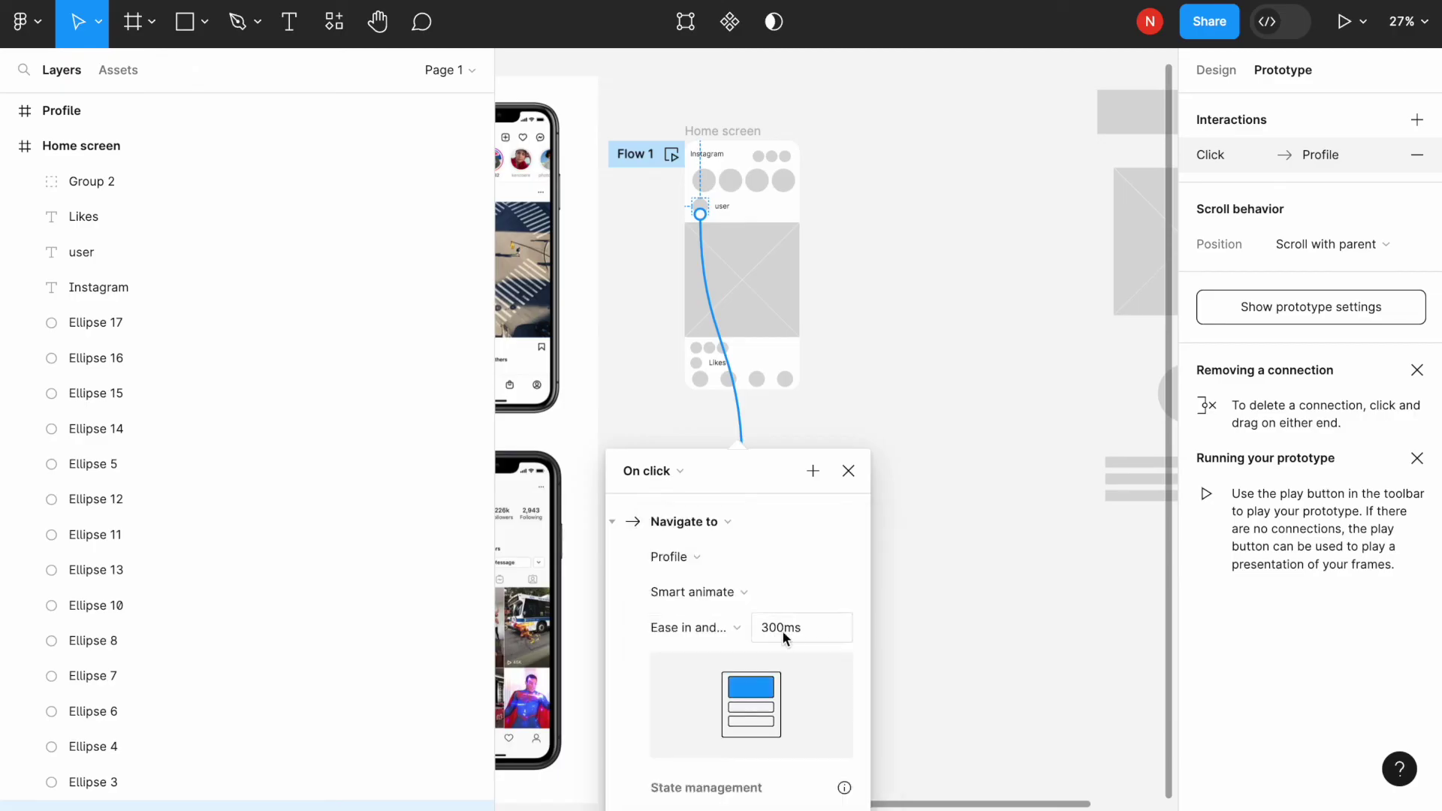
{"action": "left_click", "coordinate": [950, 557]}
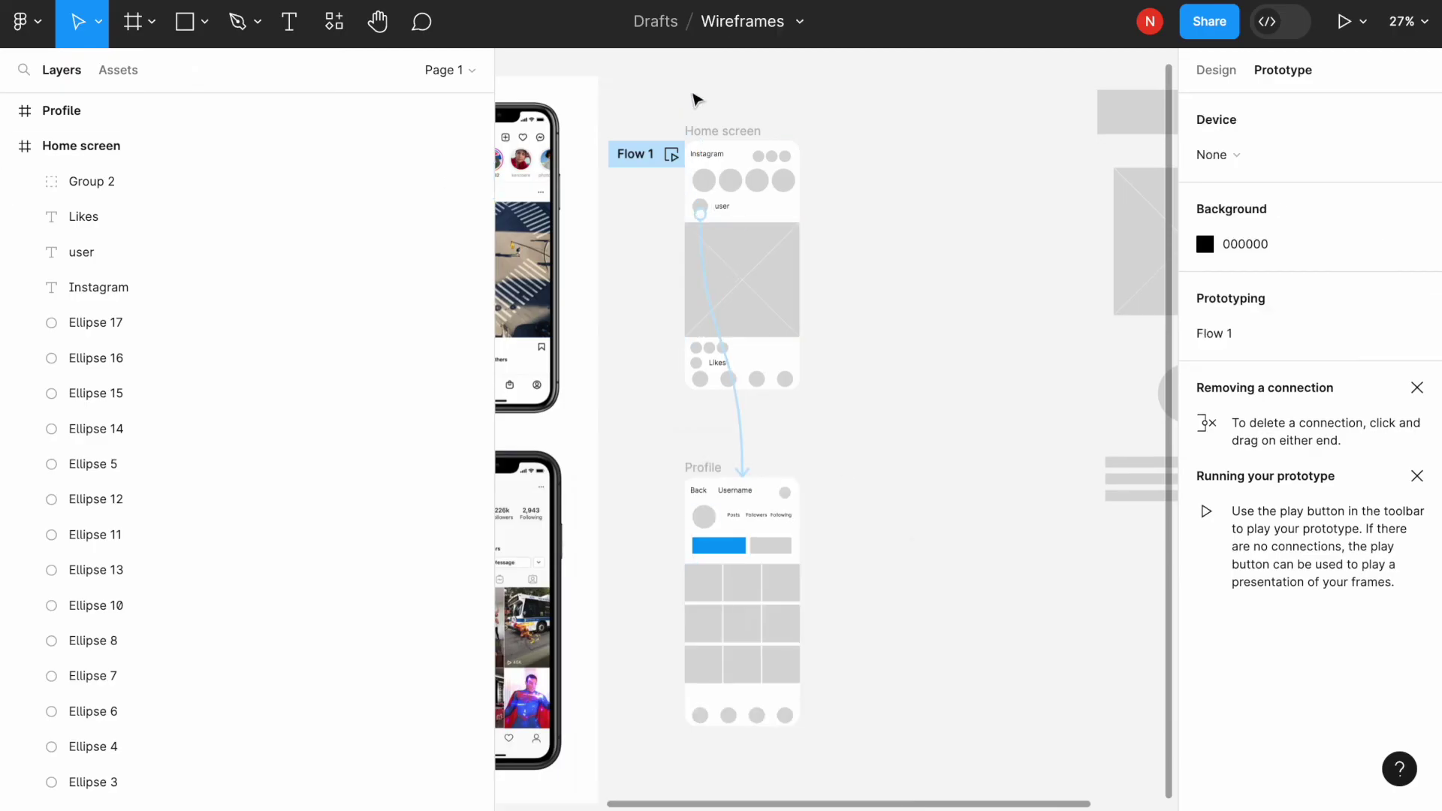
{"action": "left_click", "coordinate": [715, 133]}
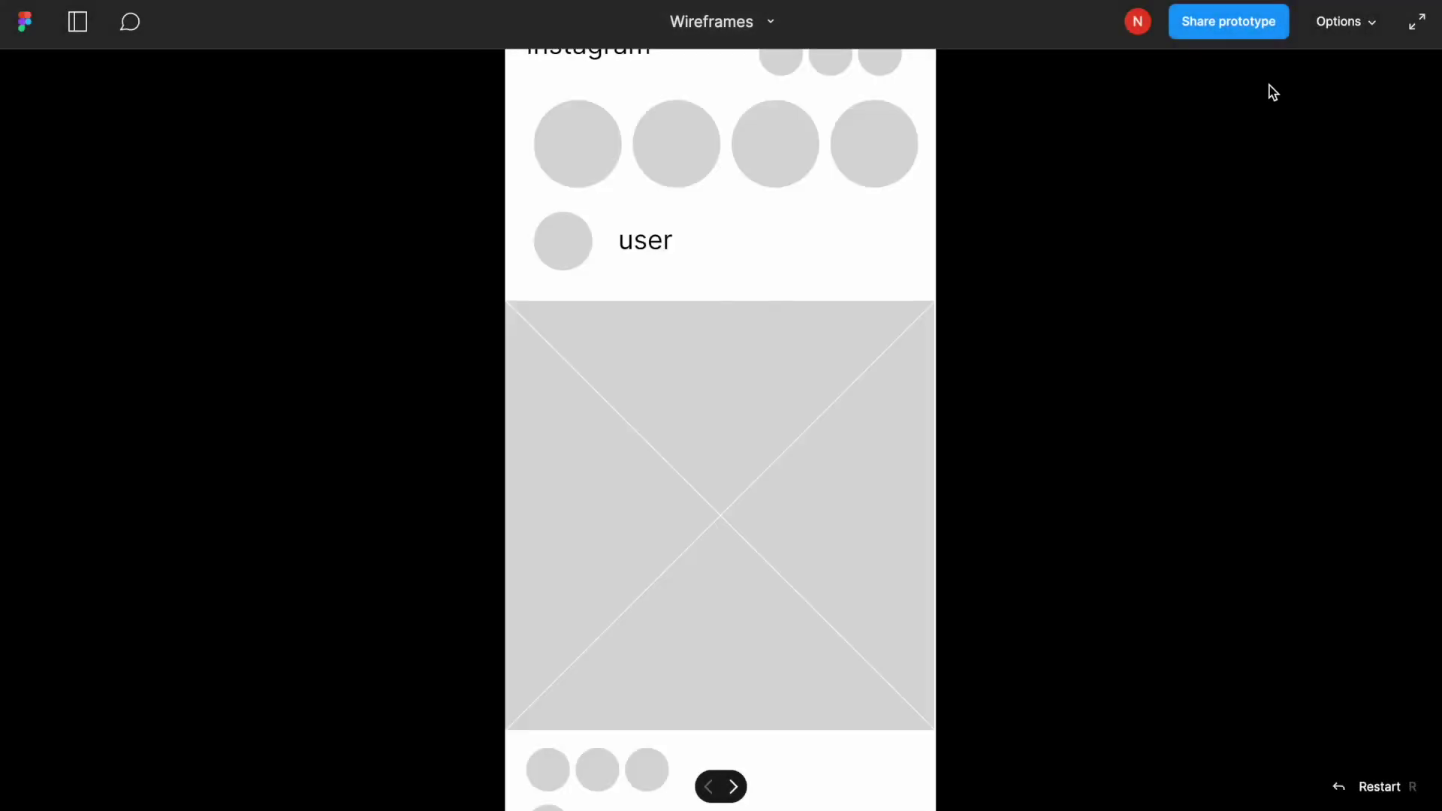
{"action": "left_click", "coordinate": [1379, 27]}
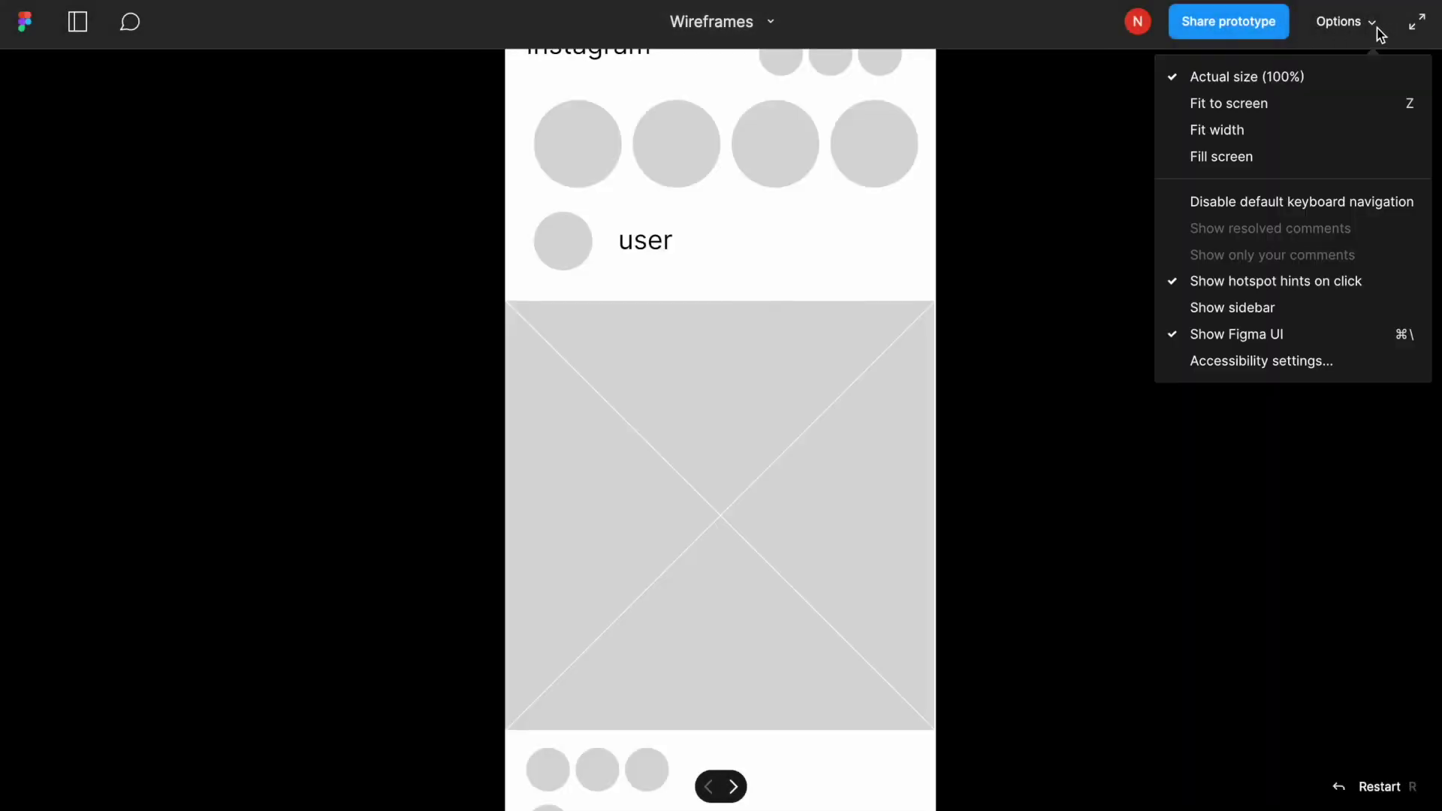
{"action": "left_click", "coordinate": [1296, 109]}
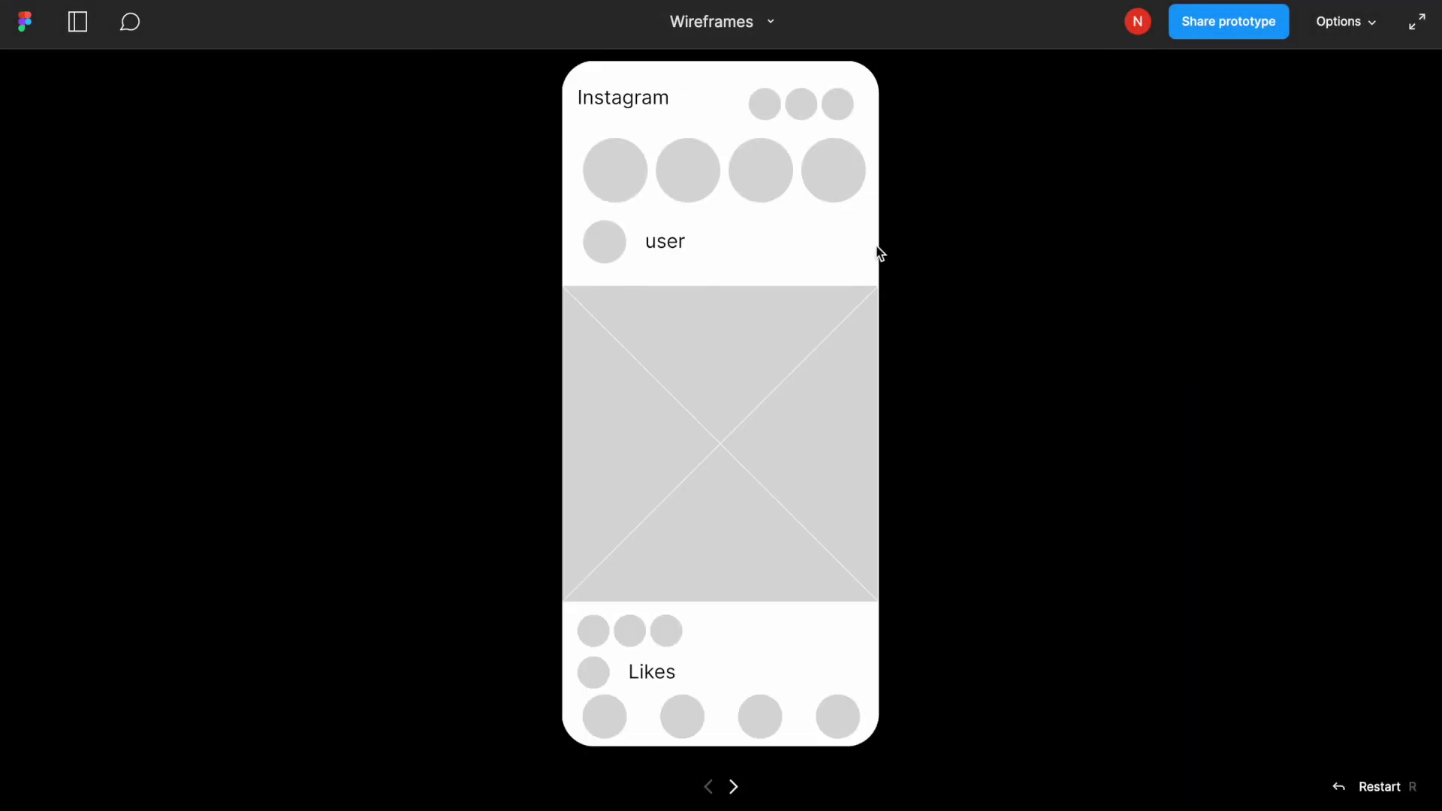
{"action": "left_click", "coordinate": [965, 238]}
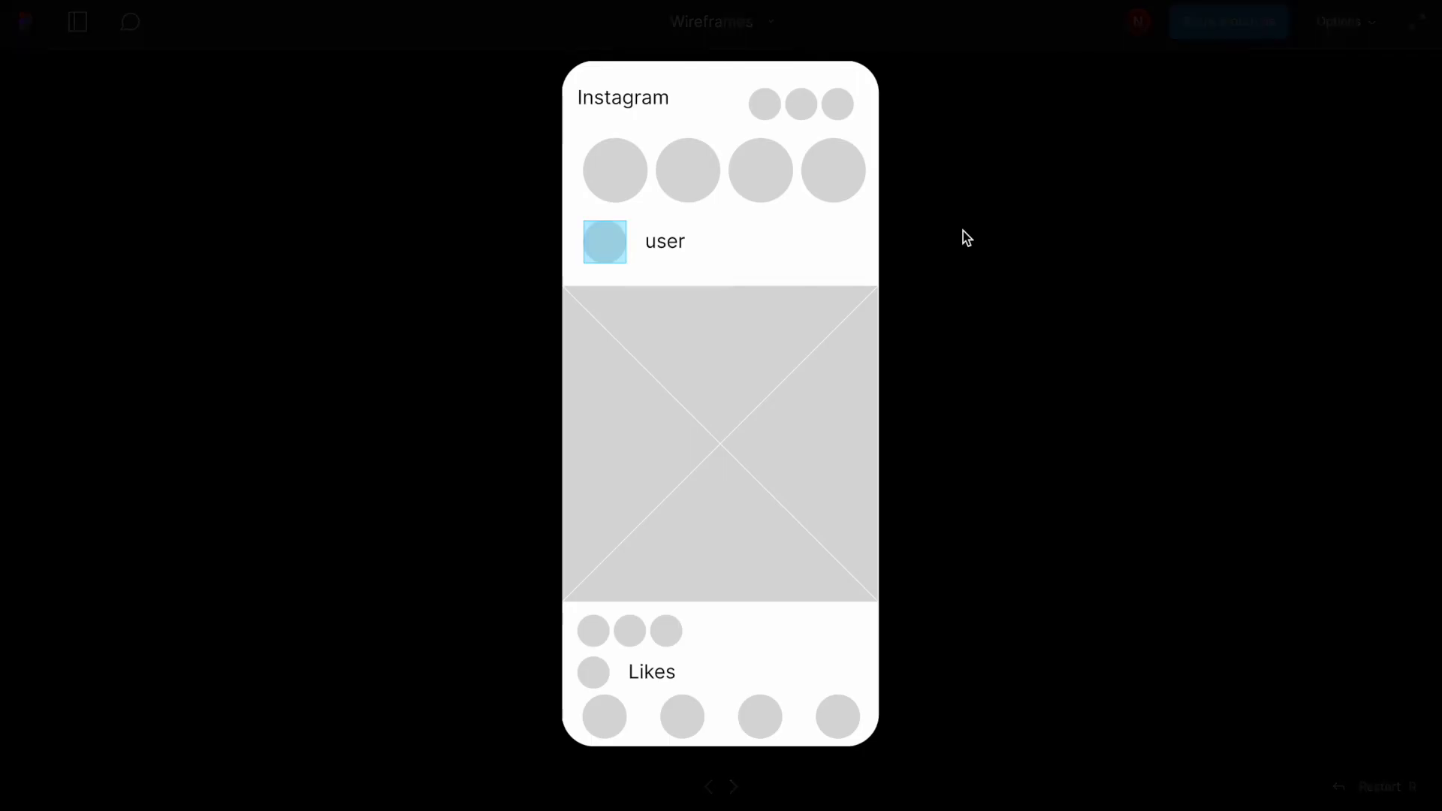
{"action": "left_click", "coordinate": [608, 247]}
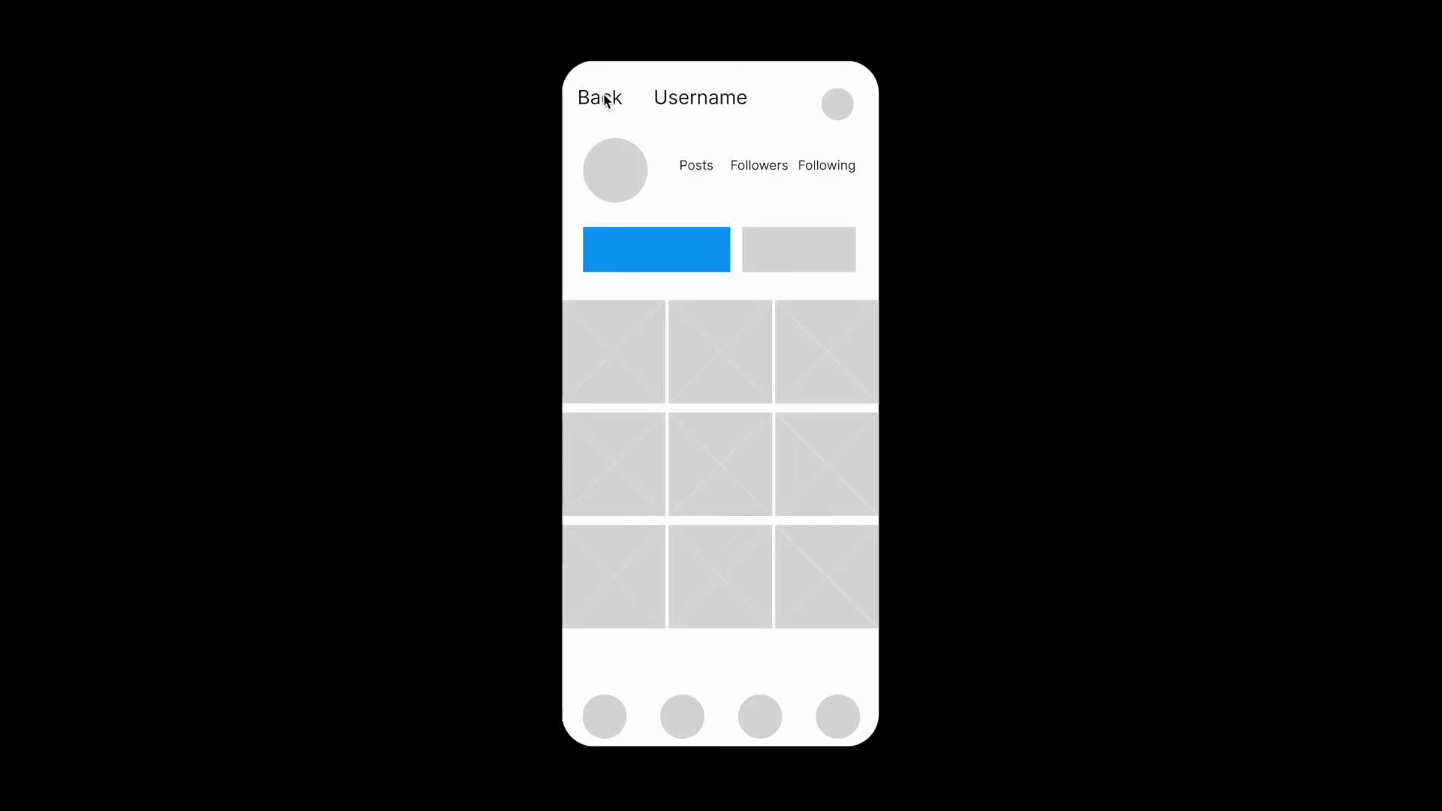
{"action": "key", "text": "ctrl+w"}
Connect Profile's Back label to Home screen with Smart animate, then play the prototype from Home screen
{"action": "left_click", "coordinate": [635, 500]}
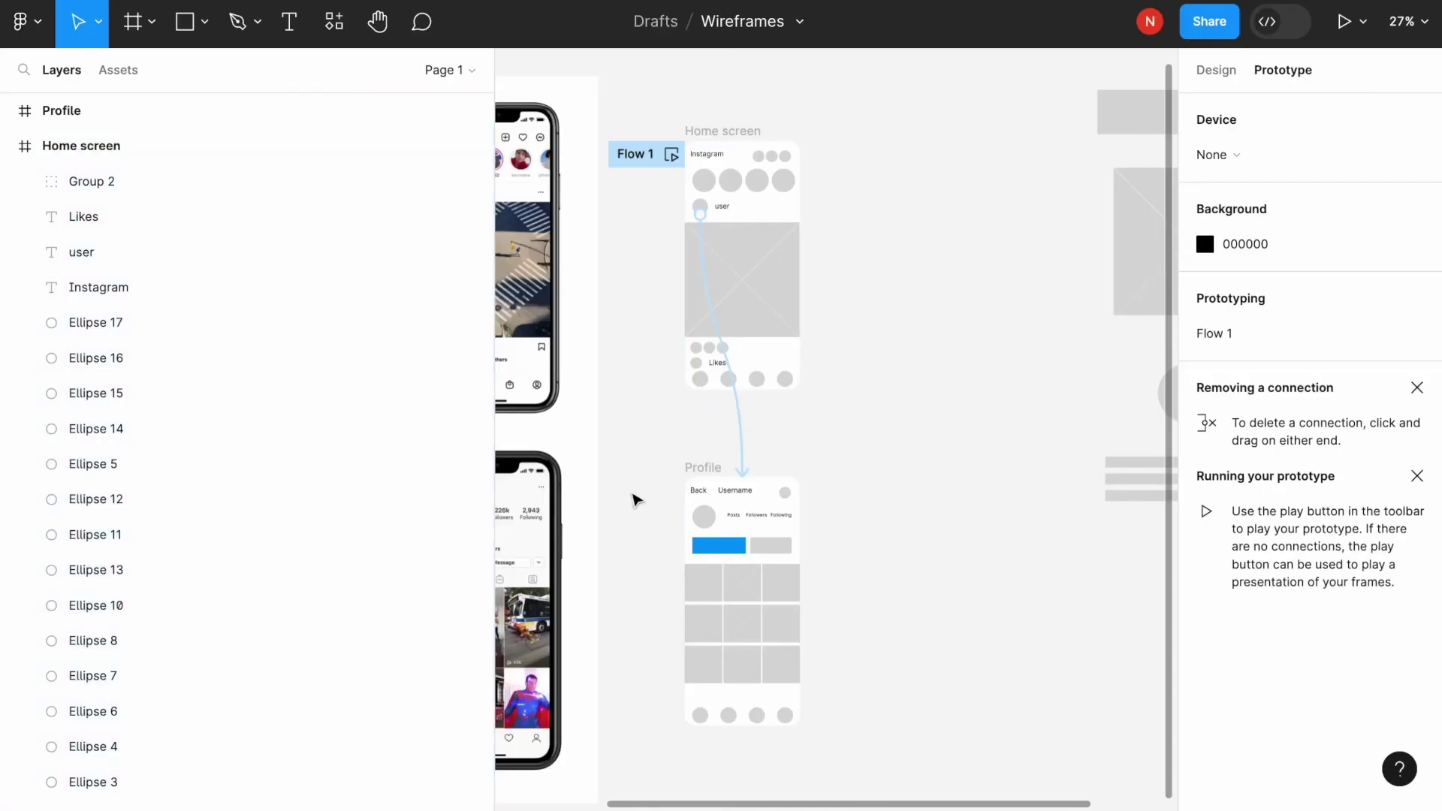
{"action": "left_click_drag", "start_coordinate": [710, 494], "coordinate": [666, 469]}
{"action": "left_click_drag", "start_coordinate": [665, 384], "coordinate": [698, 331]}
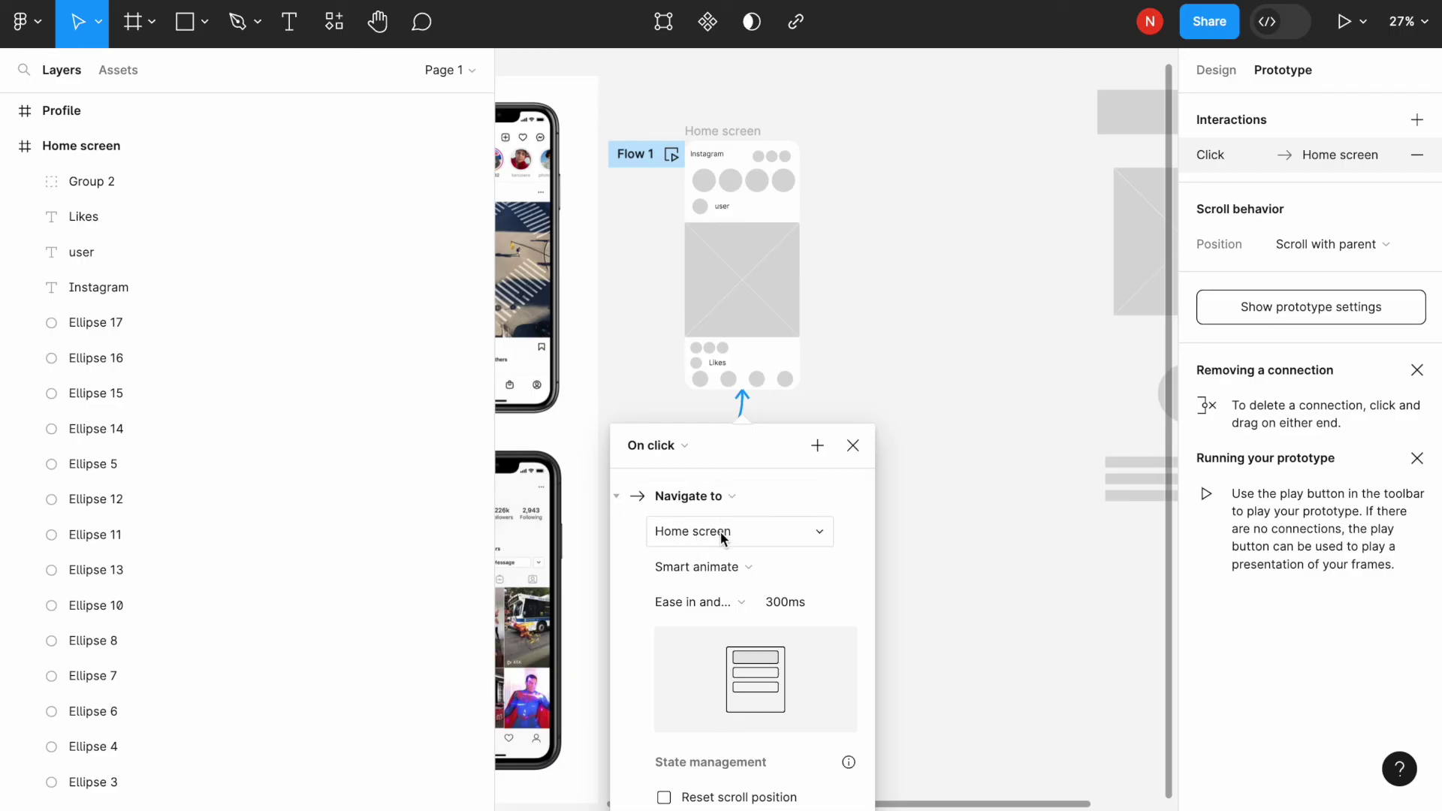
{"action": "left_click", "coordinate": [959, 450]}
{"action": "left_click", "coordinate": [705, 132]}
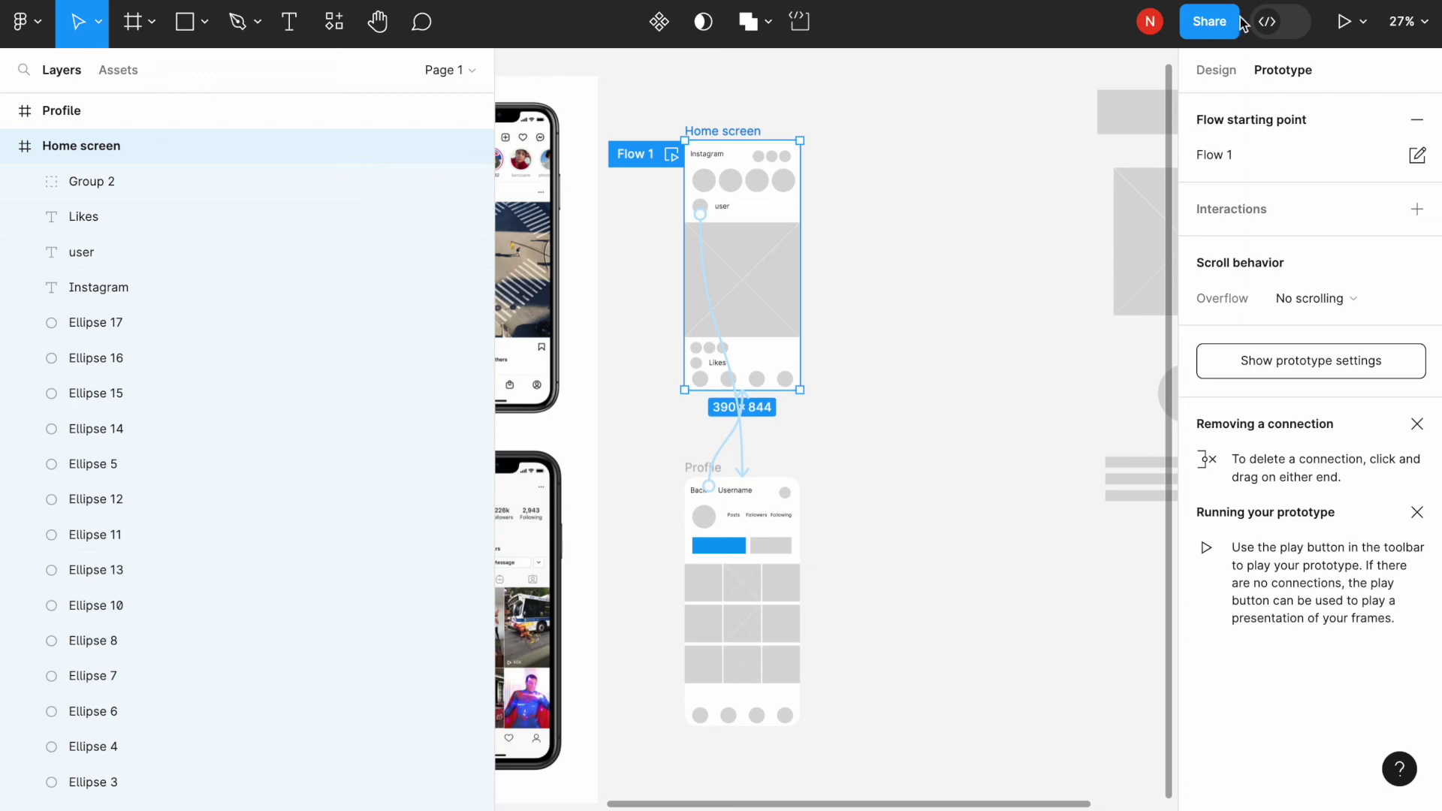
{"action": "left_click", "coordinate": [1344, 21]}
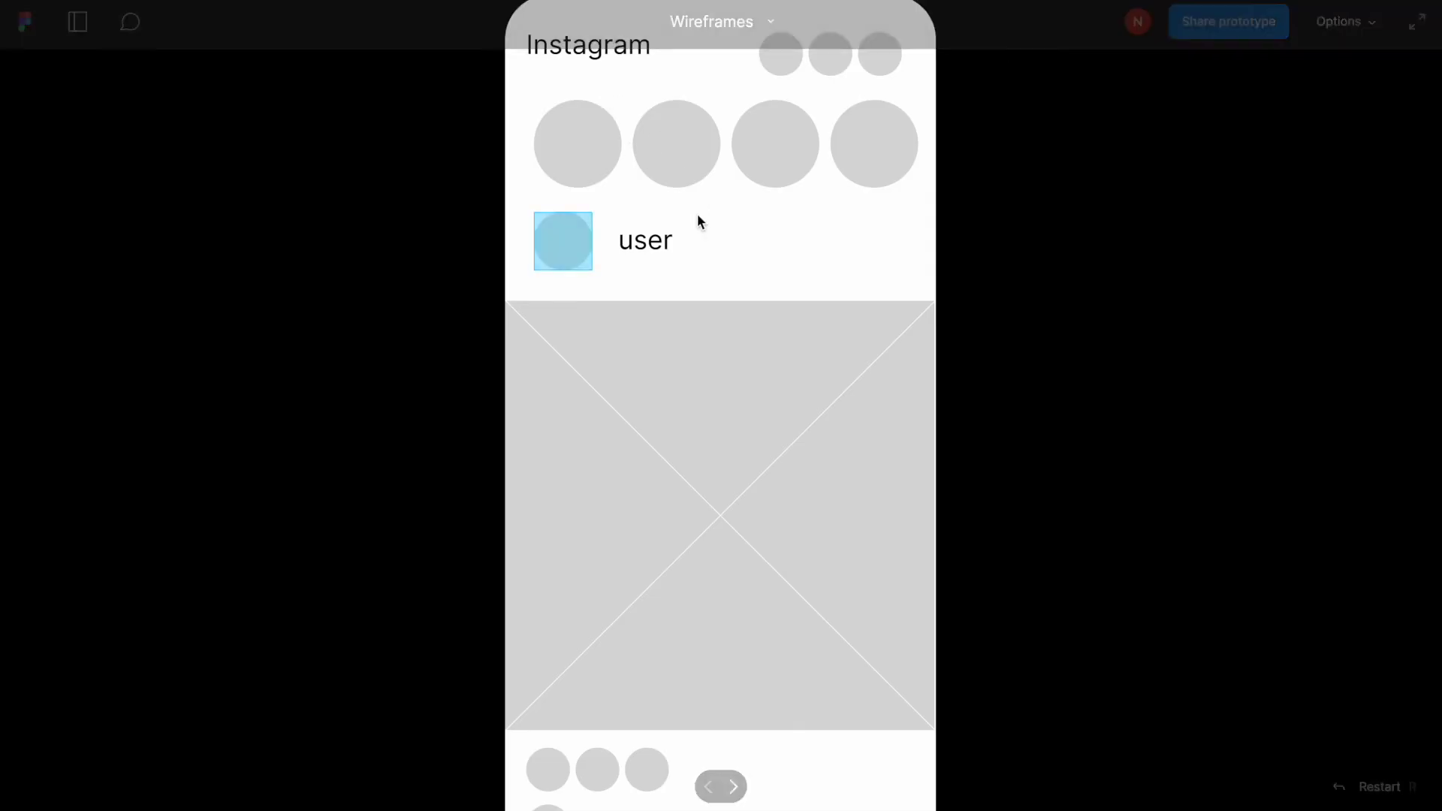
In the preview, go from the avatar to Profile and Back to the feed, then show viewing options
{"action": "left_click", "coordinate": [557, 244]}
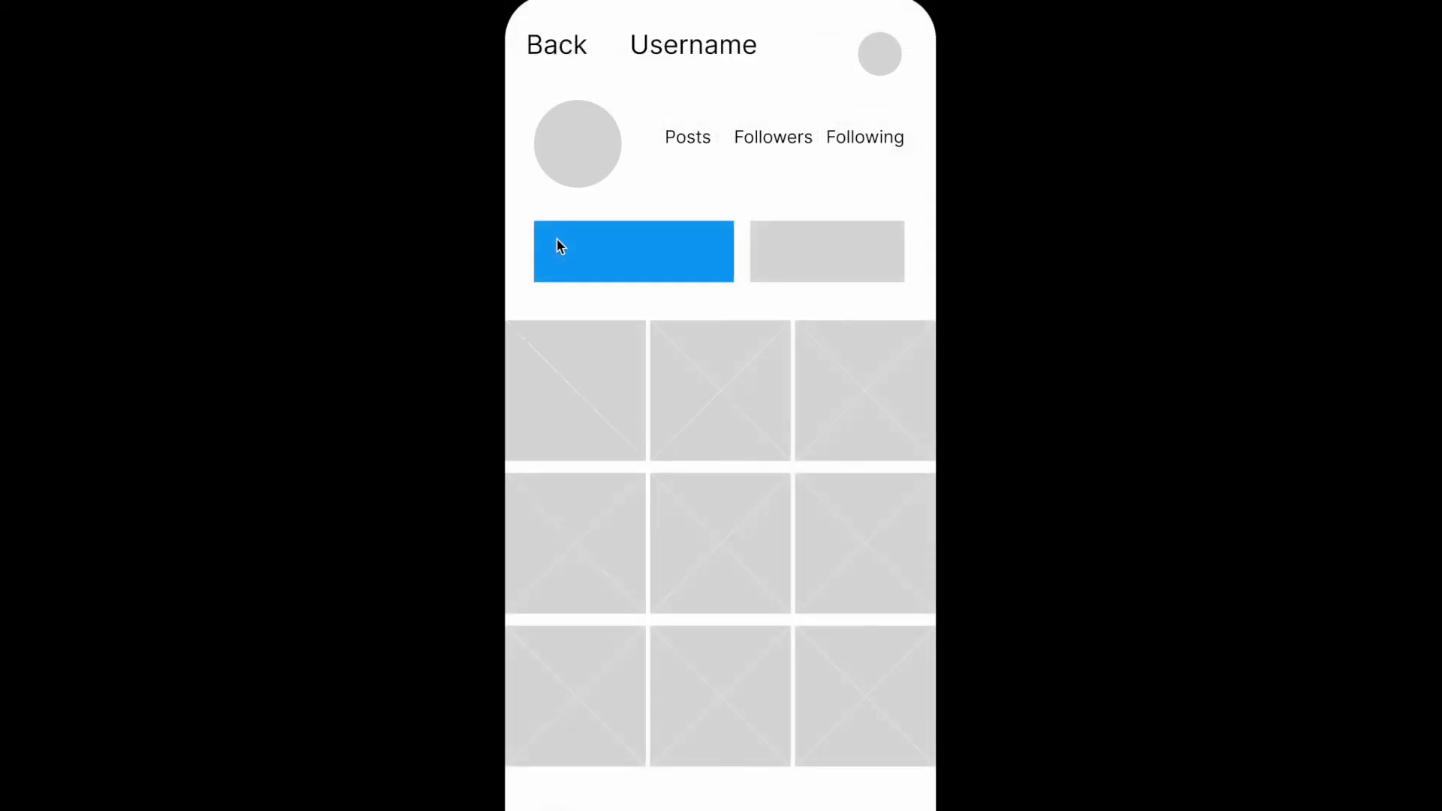
{"action": "left_click", "coordinate": [557, 61]}
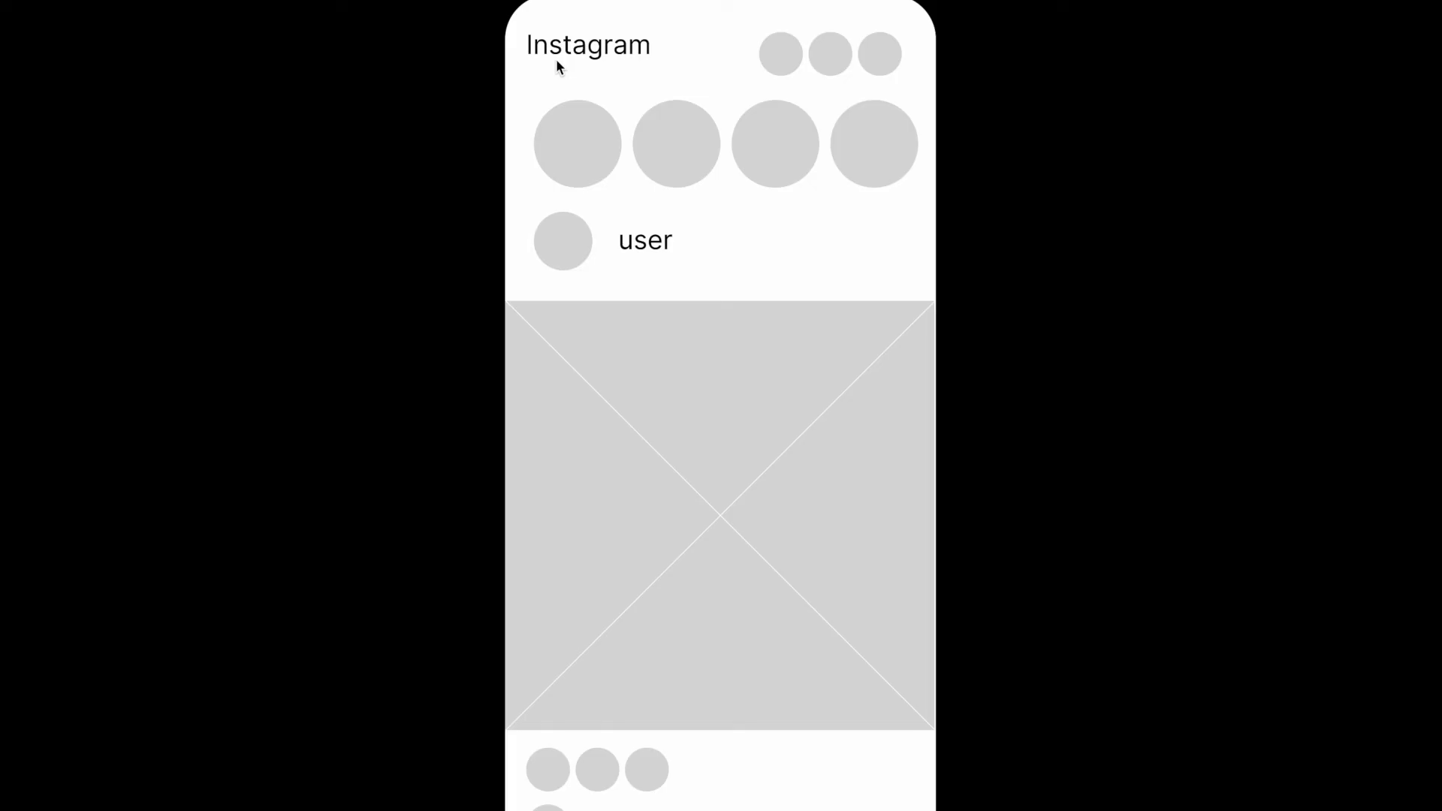
{"action": "left_click", "coordinate": [1366, 37]}
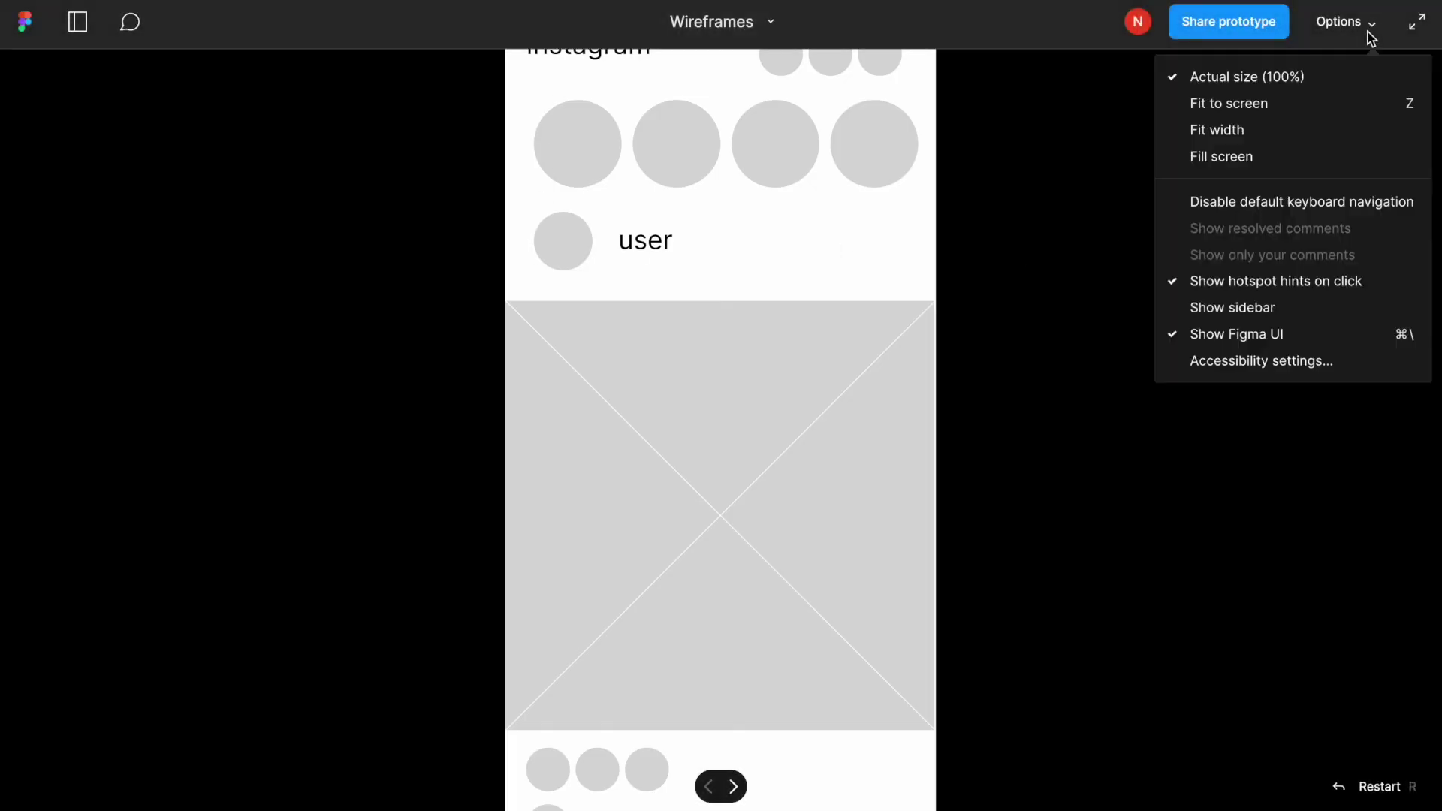